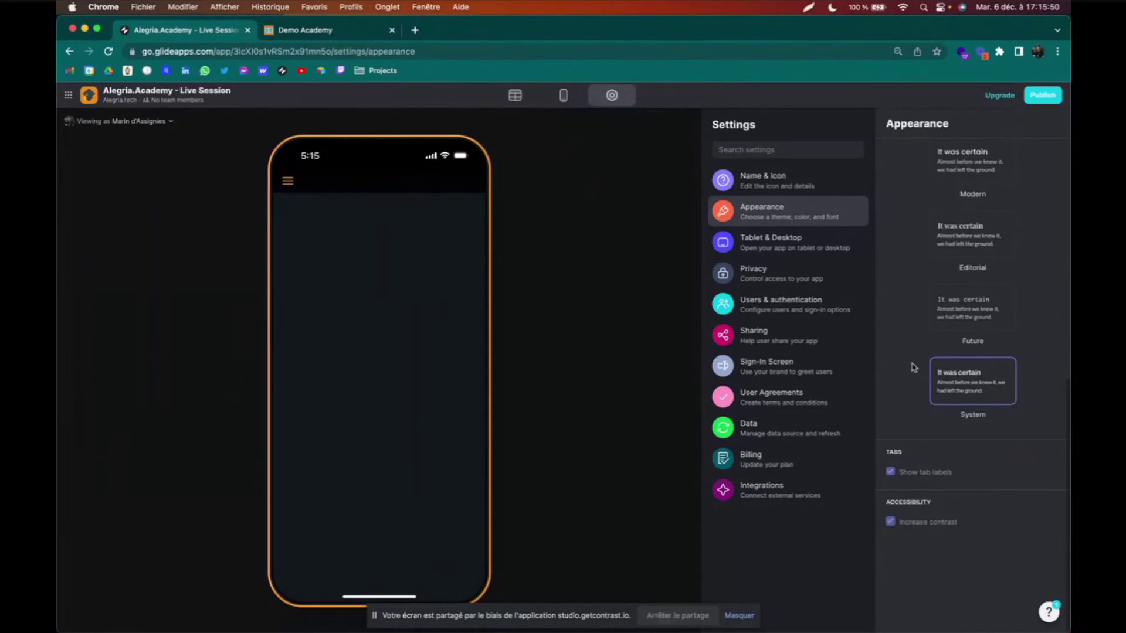
- Review the app's appearance, tablet and desktop, privacy, users and authentication, sharing and sign-in screen settings
scroll(913, 367, "up", 10)
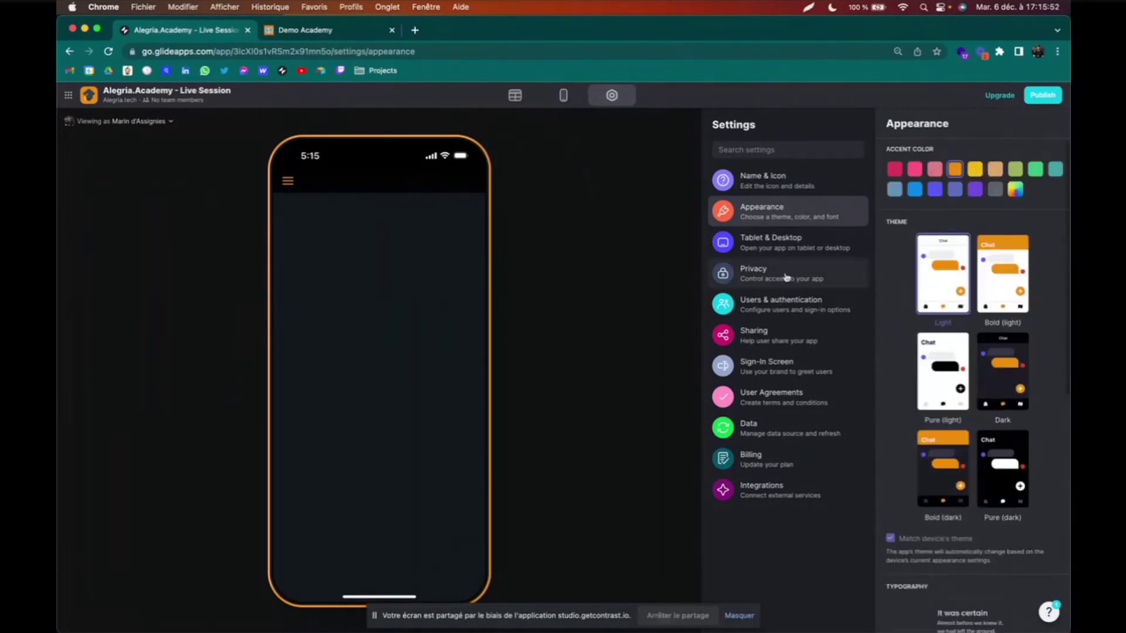
left_click(773, 244)
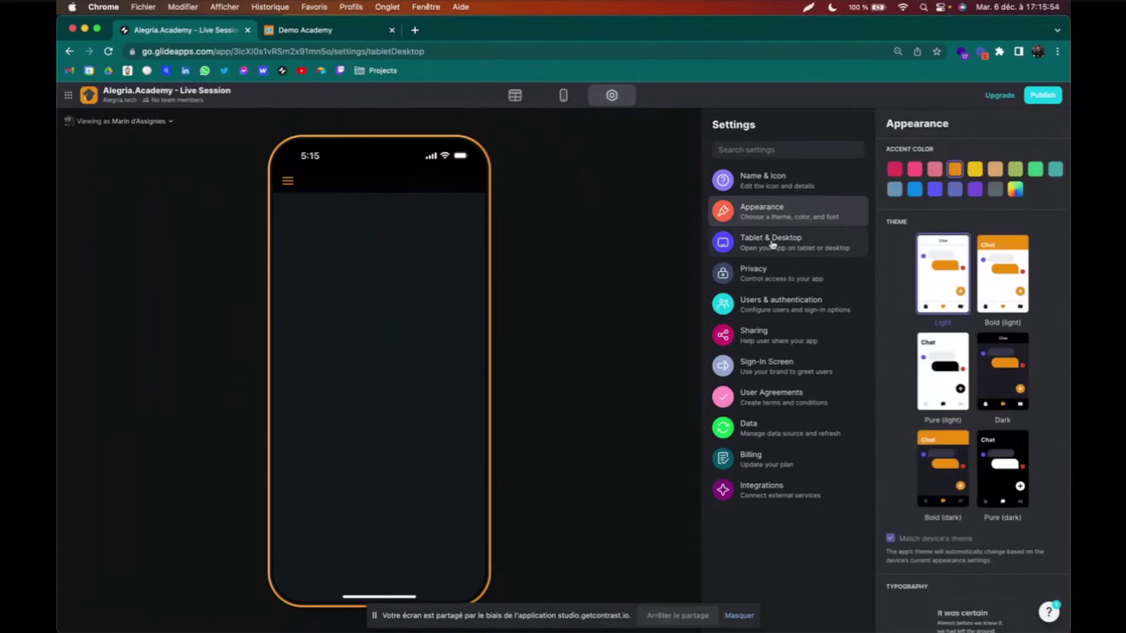
left_click(771, 285)
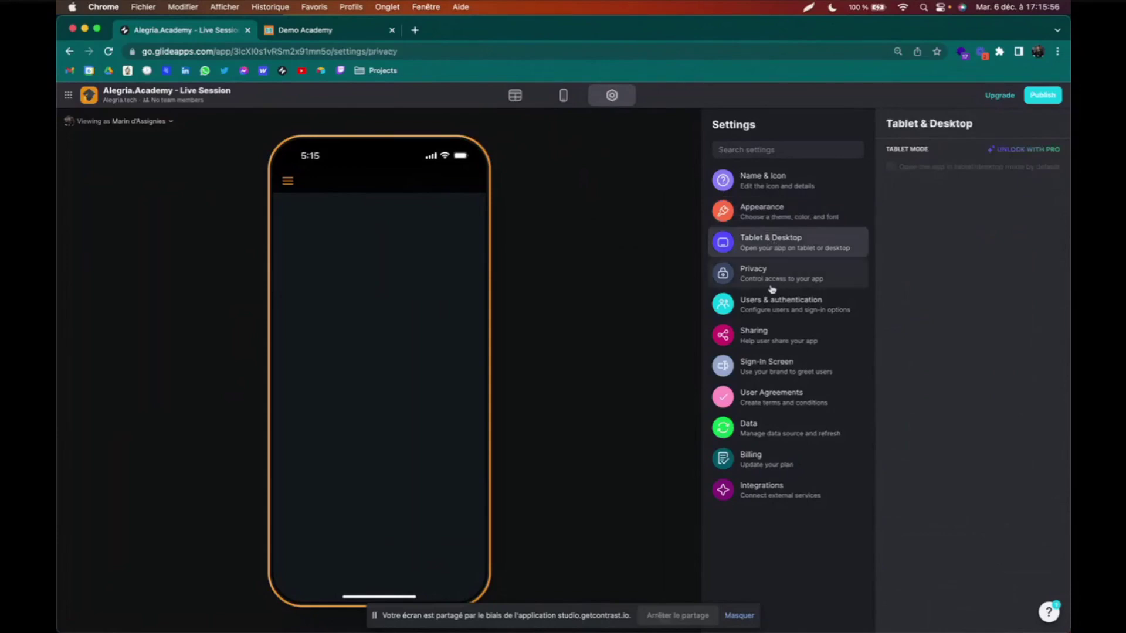
left_click(891, 192)
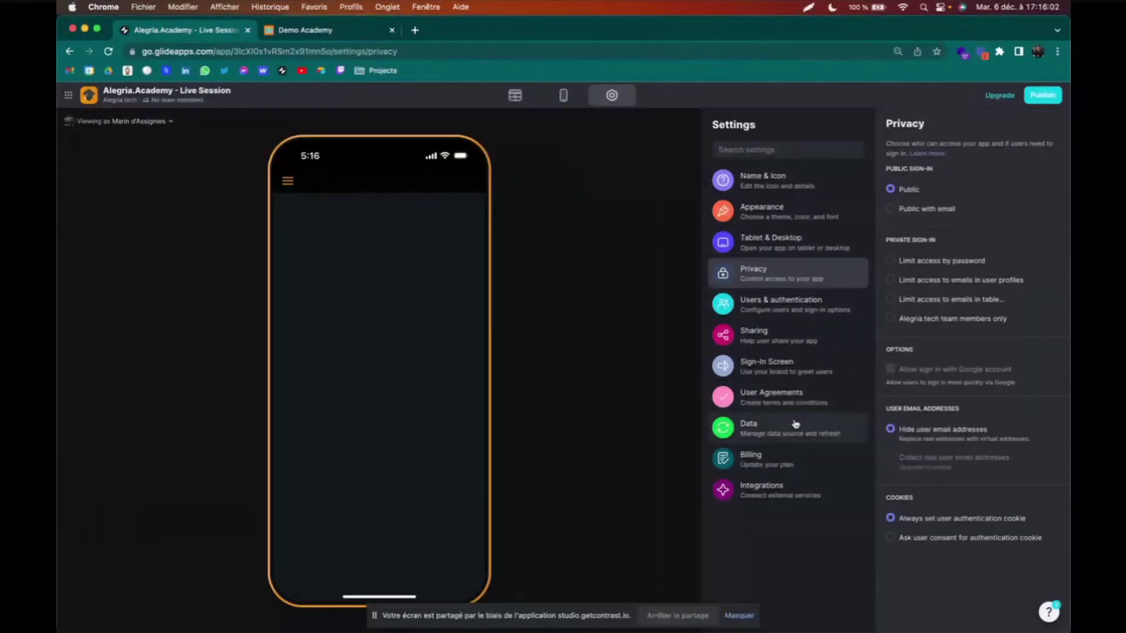
left_click(780, 314)
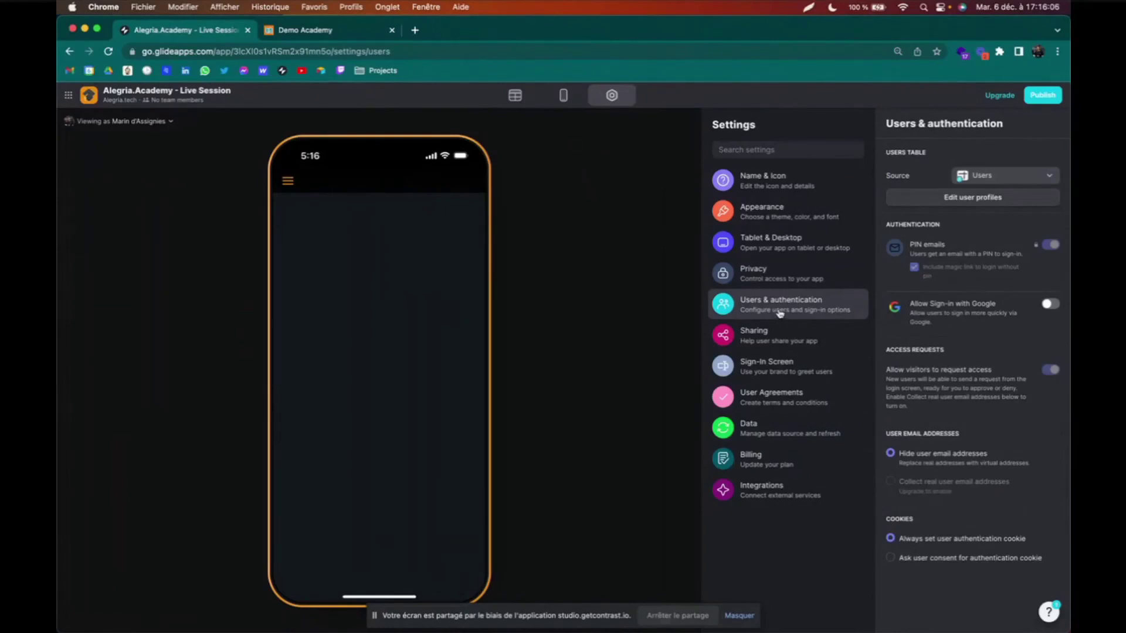
scroll(975, 375, "down", 1)
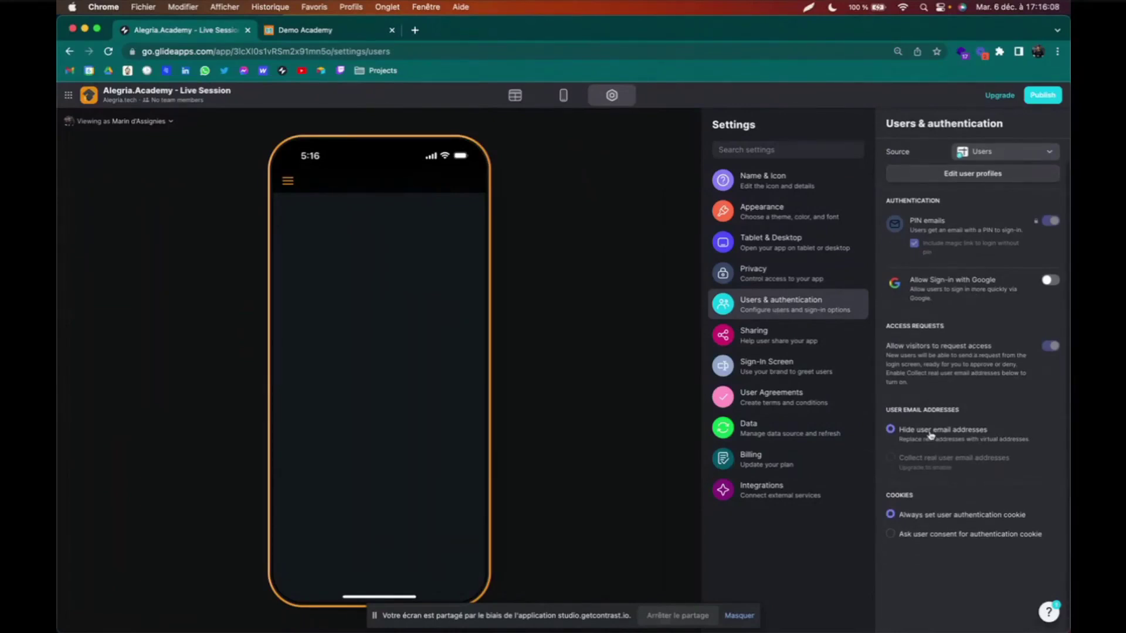
left_click(756, 337)
left_click(762, 369)
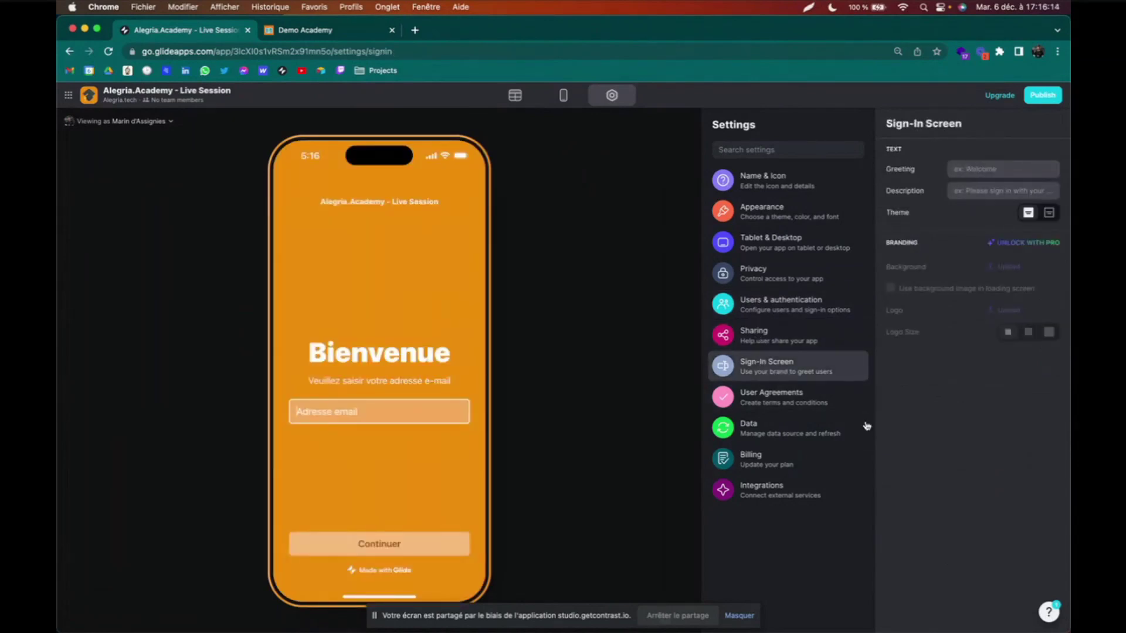
- Inspect the New Tab and its List component in the layout editor, and open the project's data tables
left_click(567, 98)
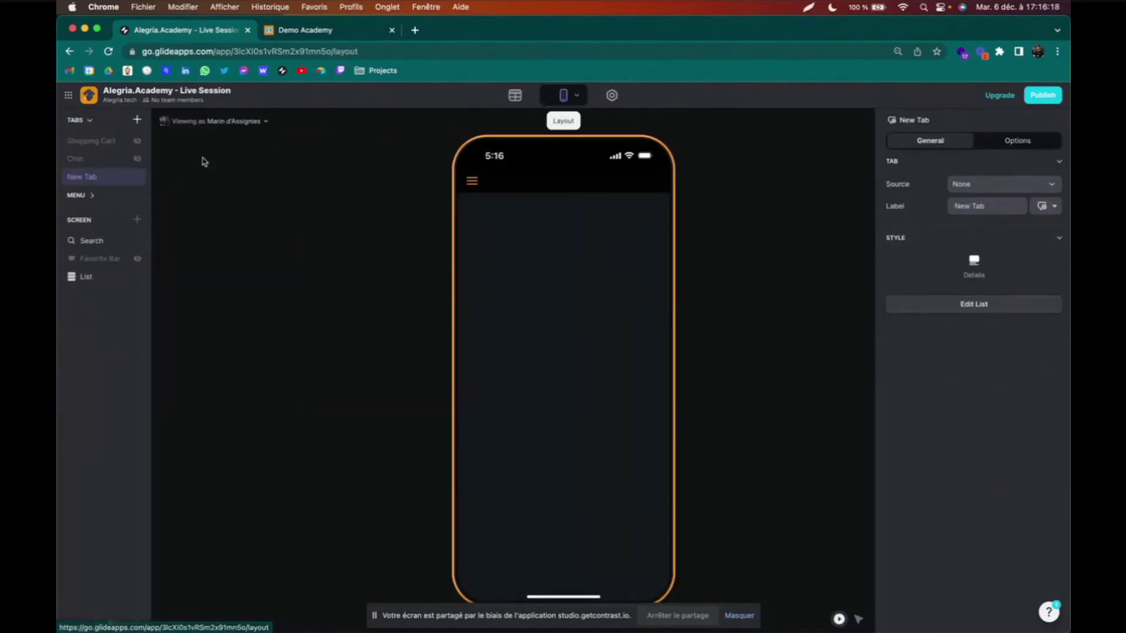
right_click(92, 182)
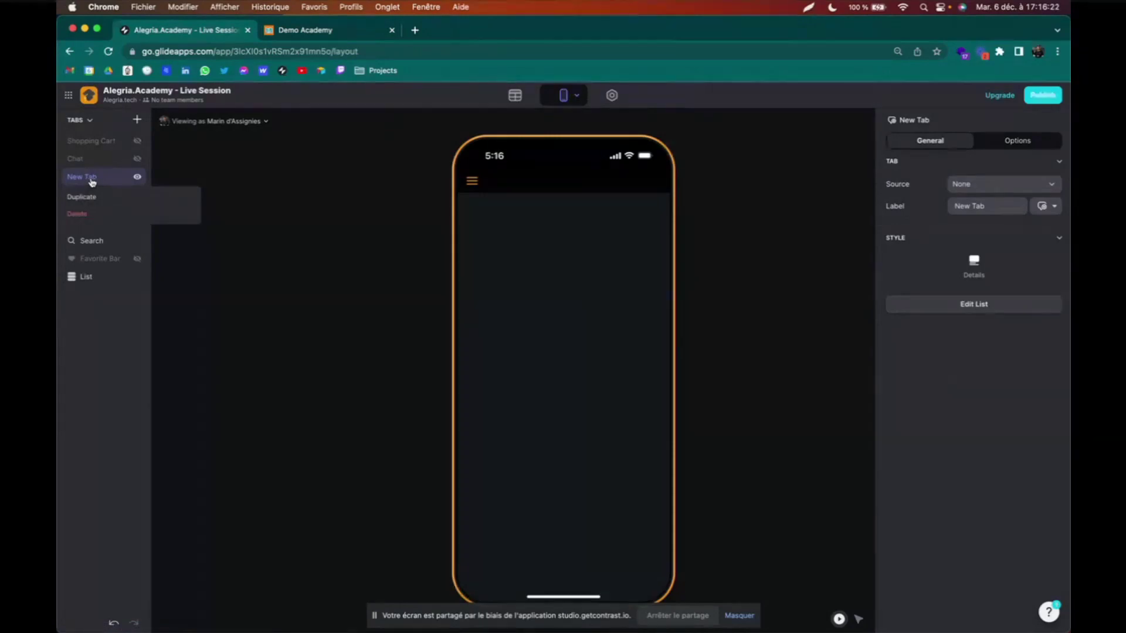
left_click(88, 178)
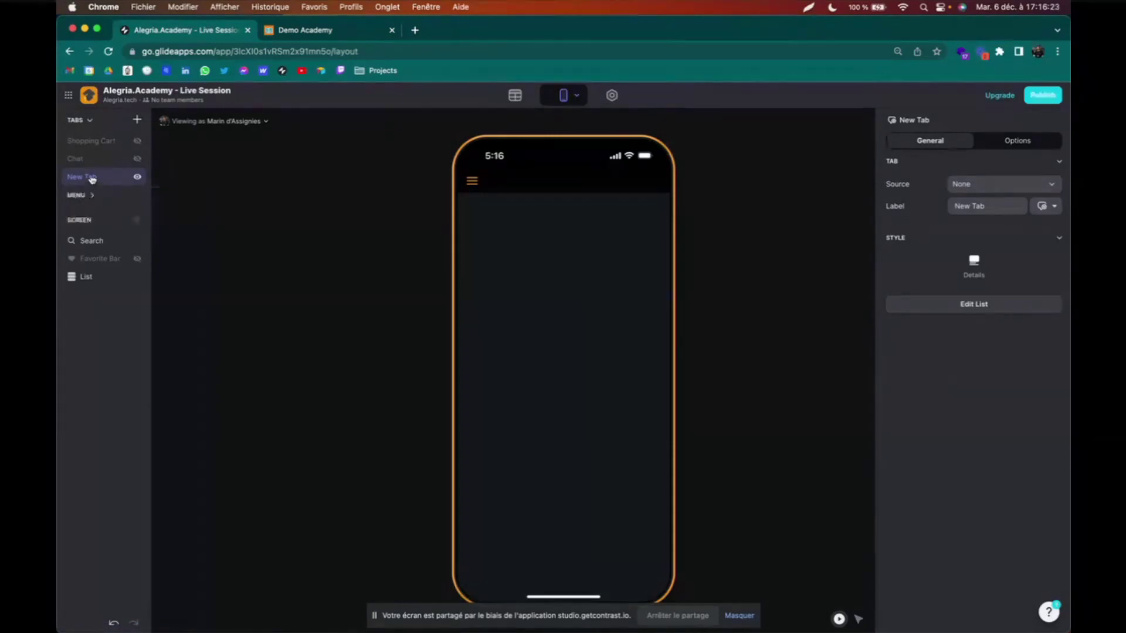
left_click(87, 278)
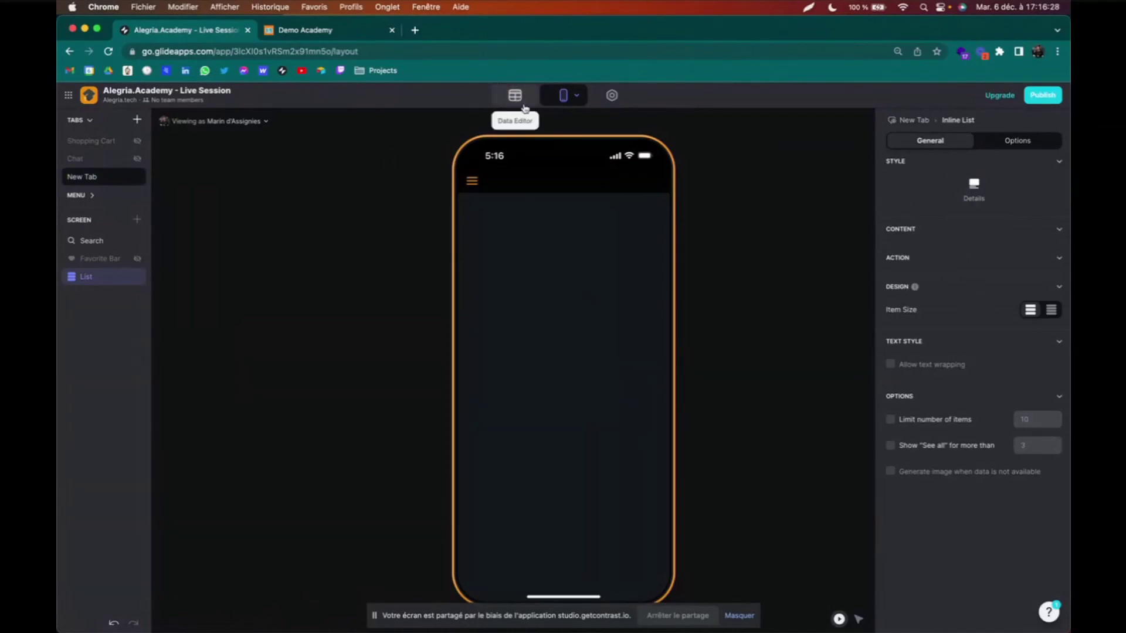
left_click(515, 97)
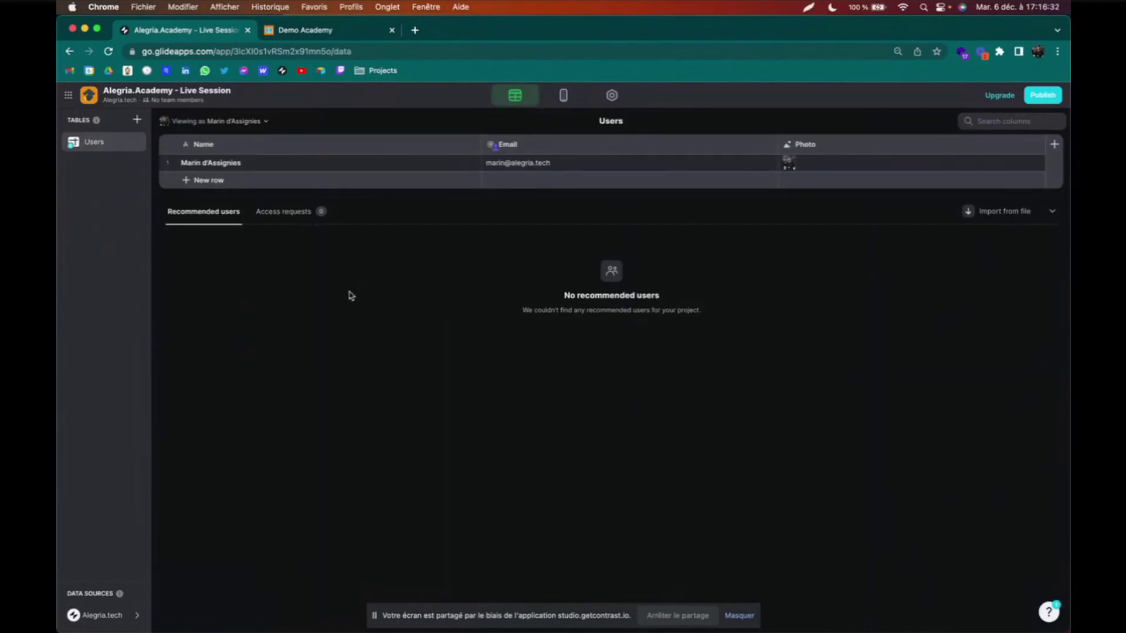
- Switch to the Demo Academy app and view its Accueil and Carte screens
left_click(317, 28)
left_click(393, 572)
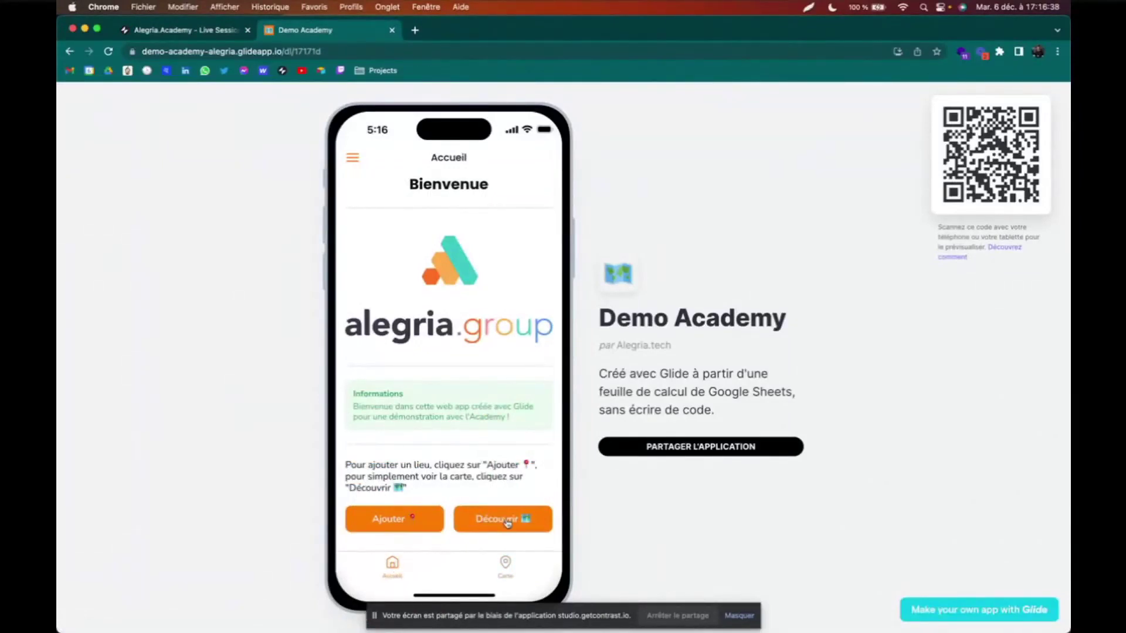
left_click(506, 566)
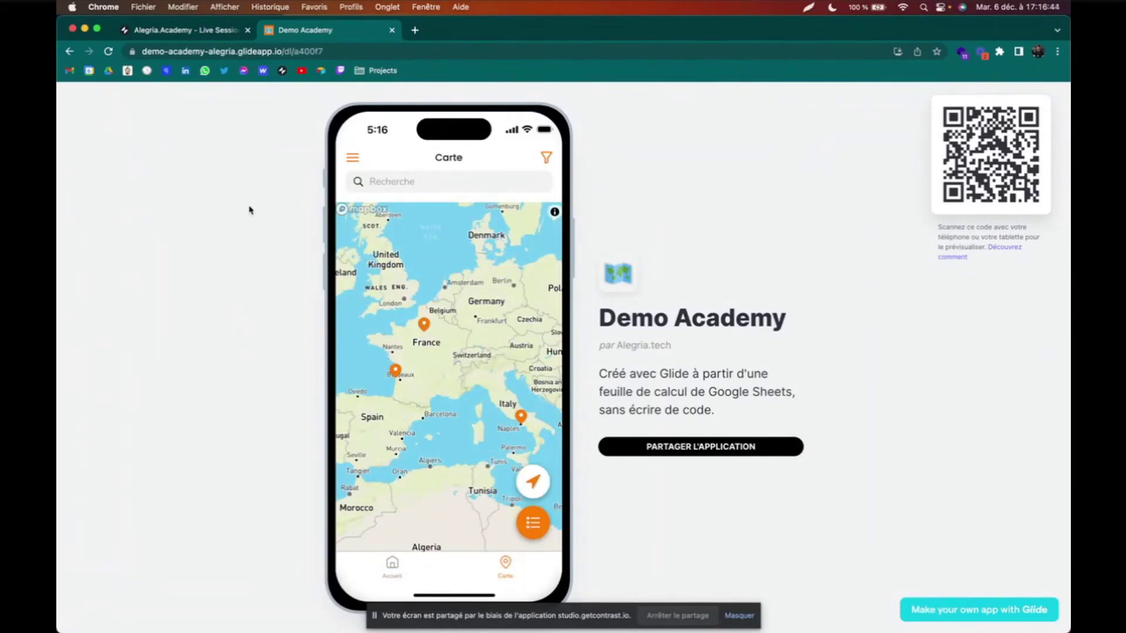
- Return to the Alegria.Academy project and create a new empty table named "Activités"
left_click(196, 30)
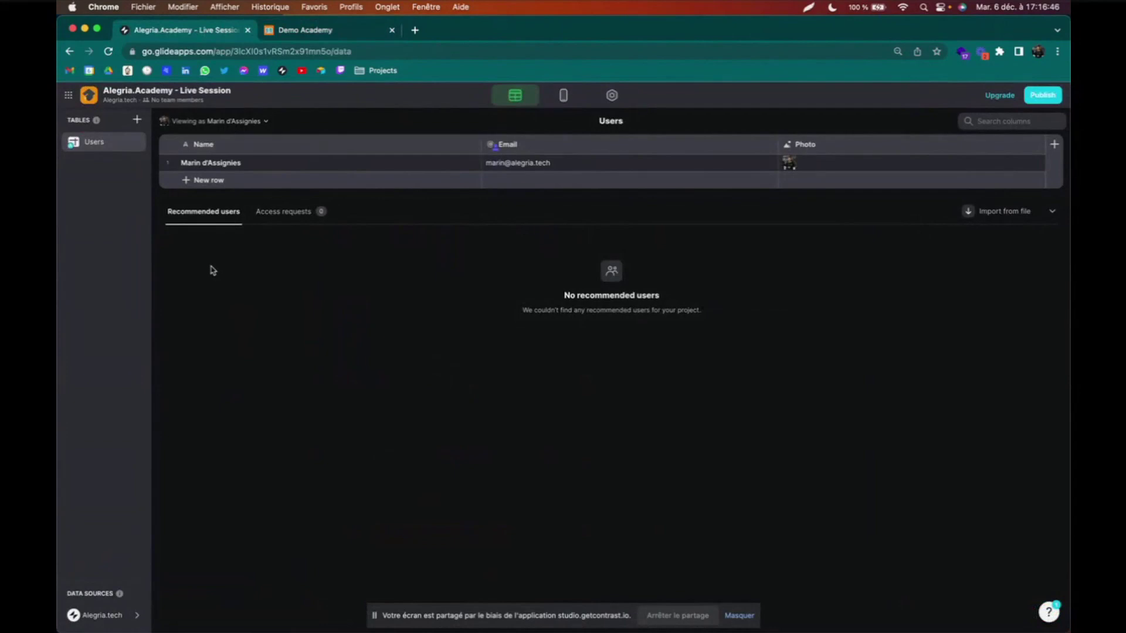
left_click(136, 120)
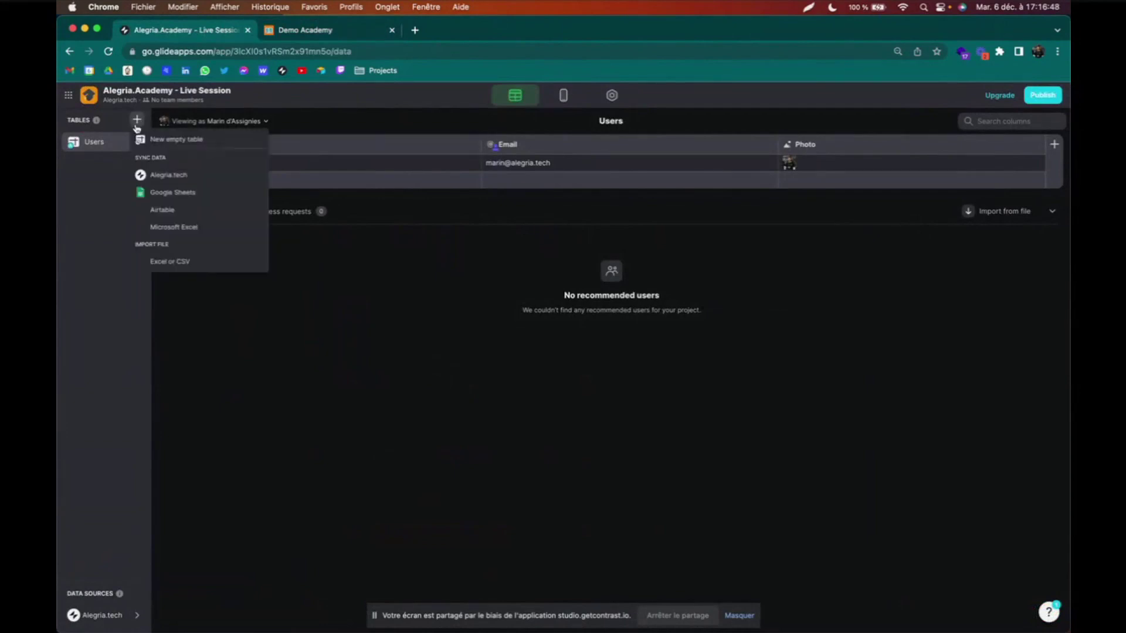
left_click(157, 139)
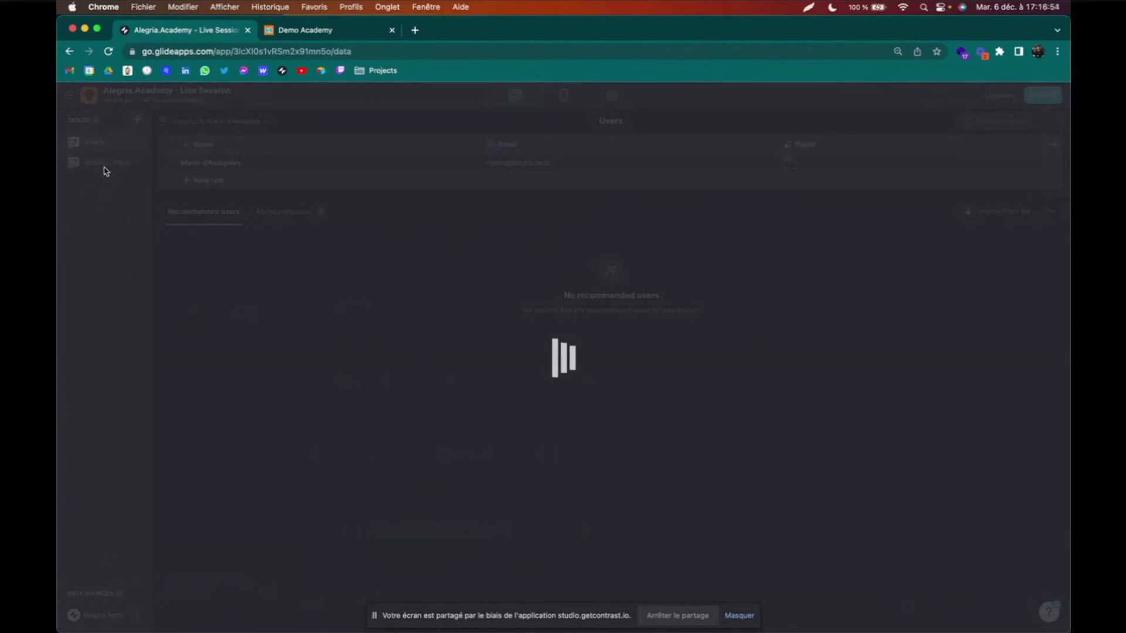
type("Act")
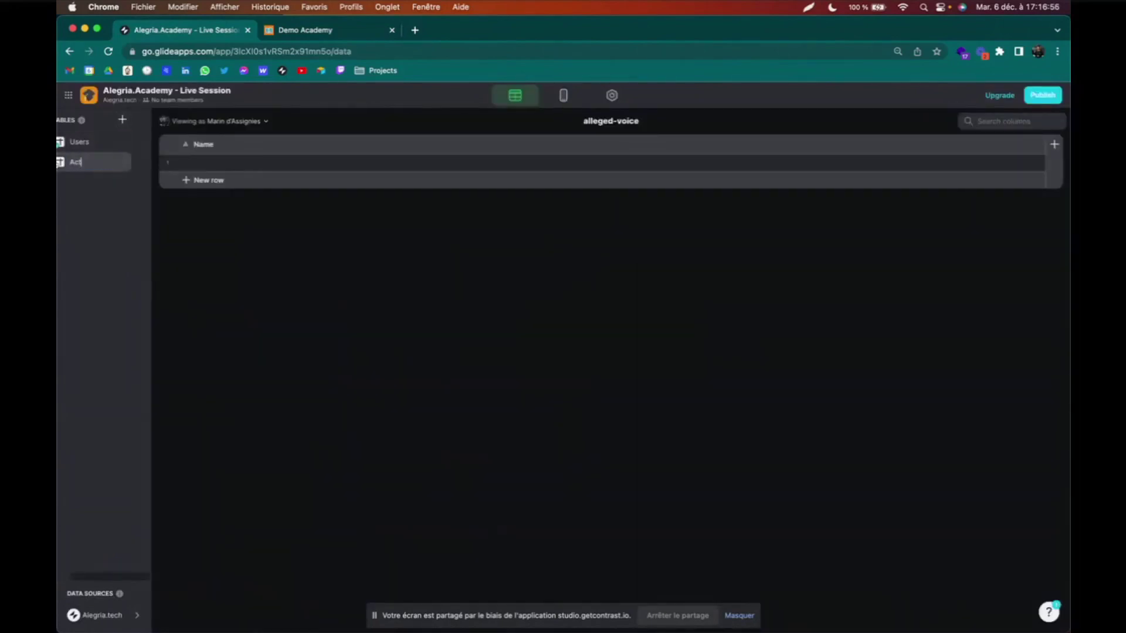
type("ivités")
key("Return")
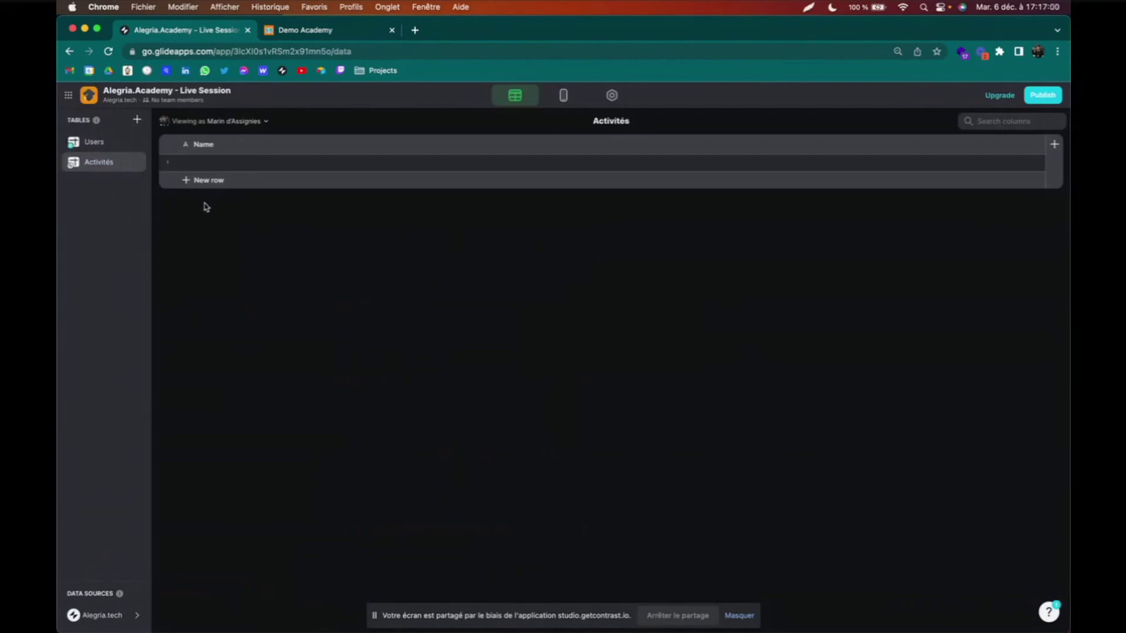
- Add a Text column named "Adresse" to the Activités table
left_click(1054, 146)
type("zd")
type("Adresse")
left_click(535, 189)
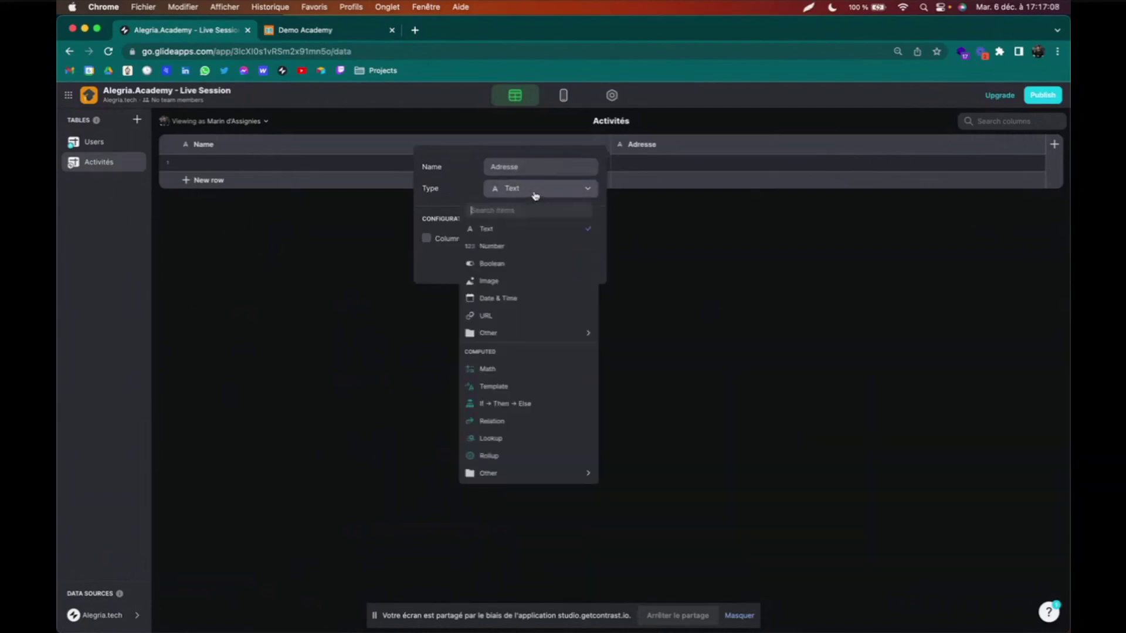
mouse_move(528, 338)
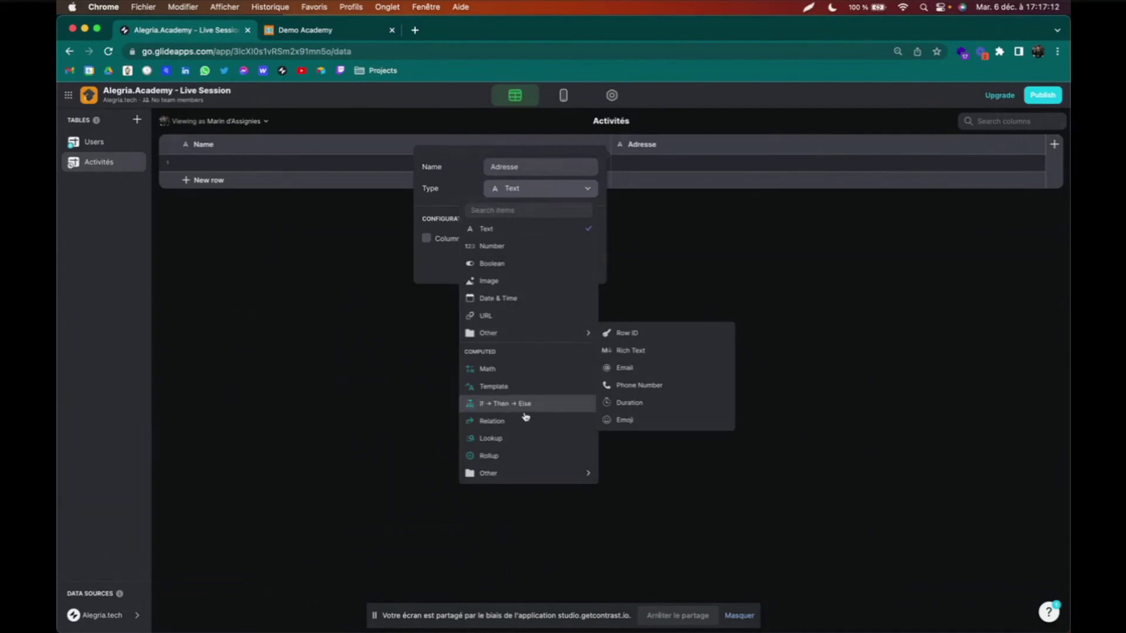
mouse_move(515, 479)
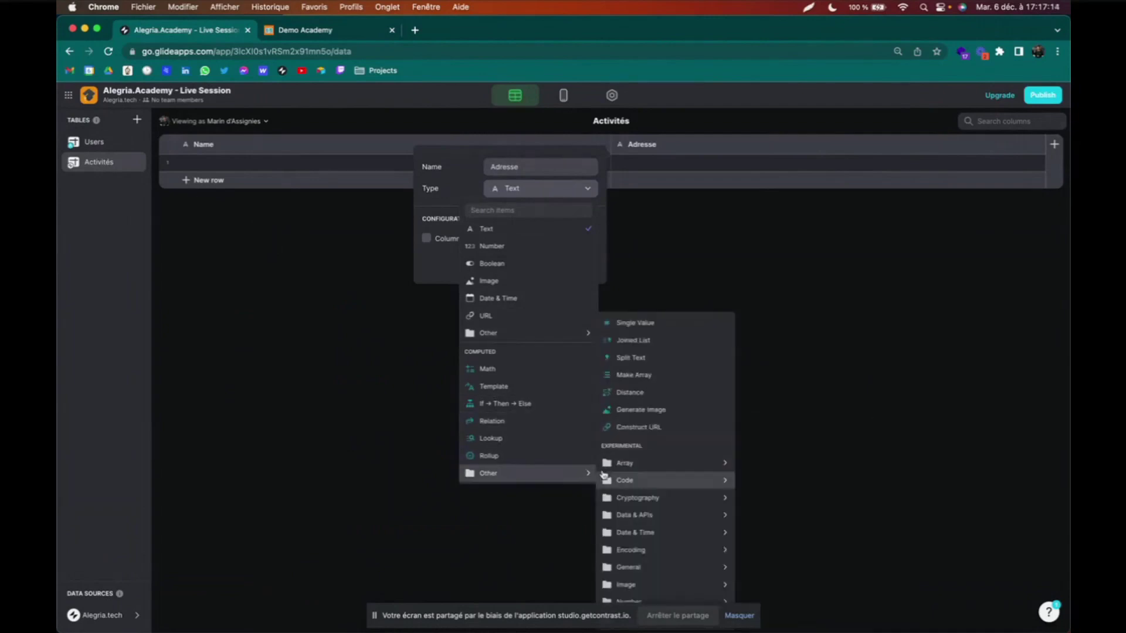
left_click(504, 232)
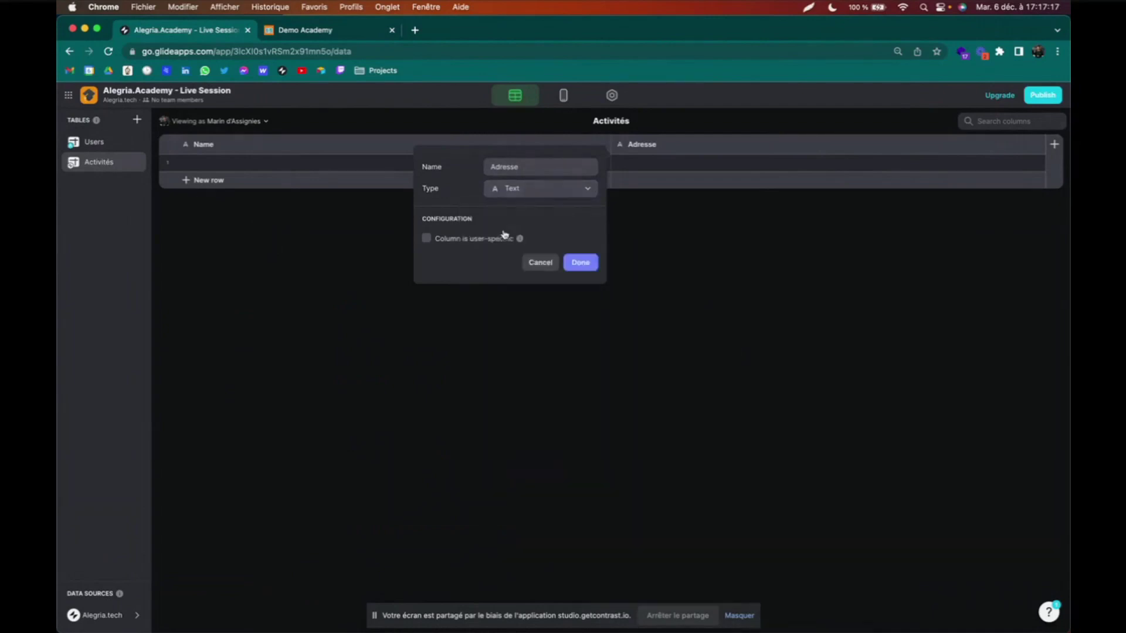
left_click(580, 263)
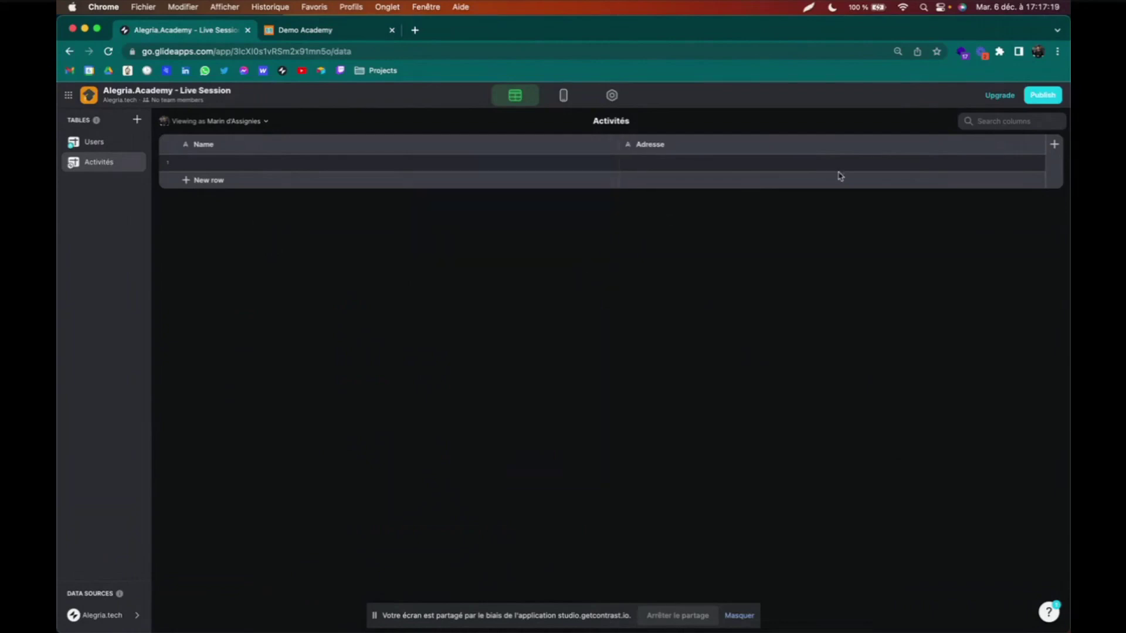
- Add an Image column named "Photo" to the Activités table
left_click(1054, 145)
type("Photo")
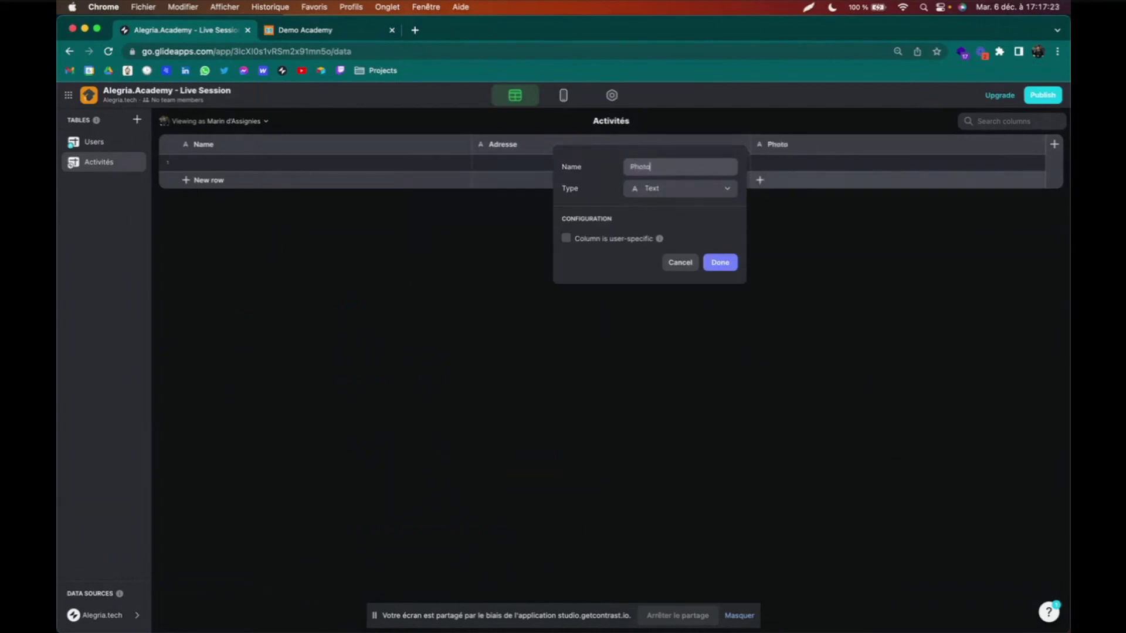
left_click(659, 191)
left_click(660, 279)
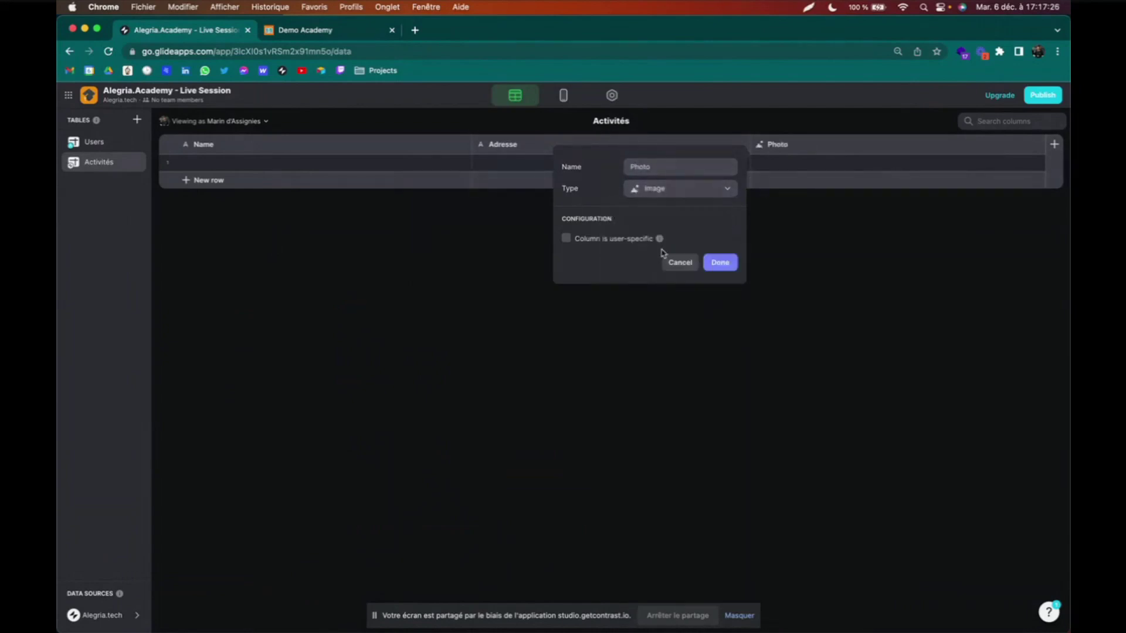
left_click(719, 262)
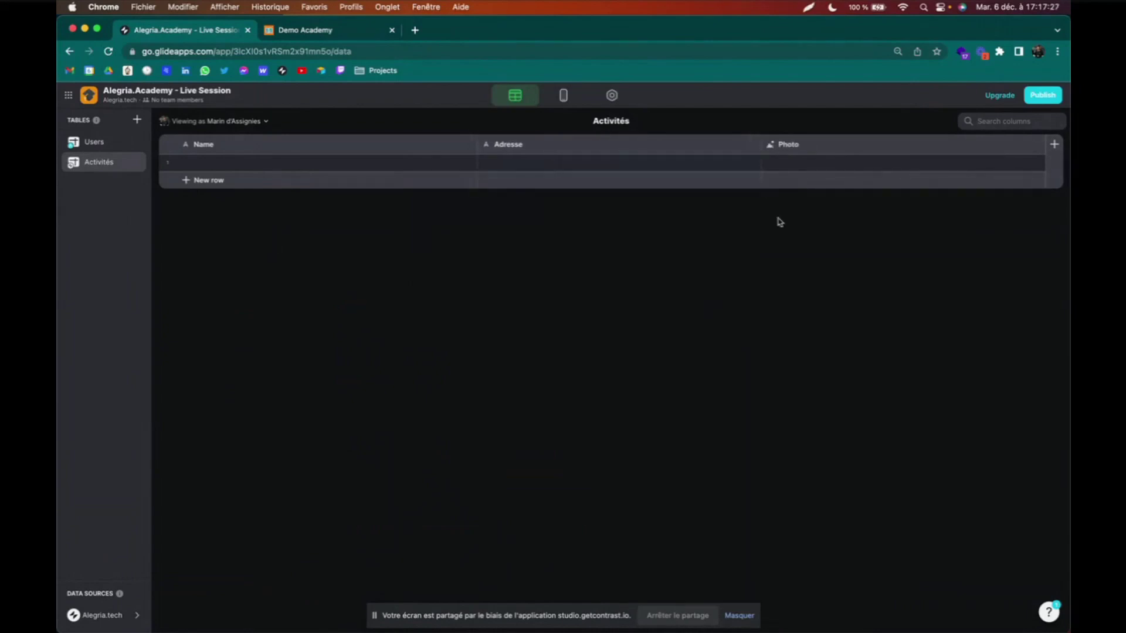
- Add a Text column named "Type (filtre)" to the Activités table
left_click(1055, 145)
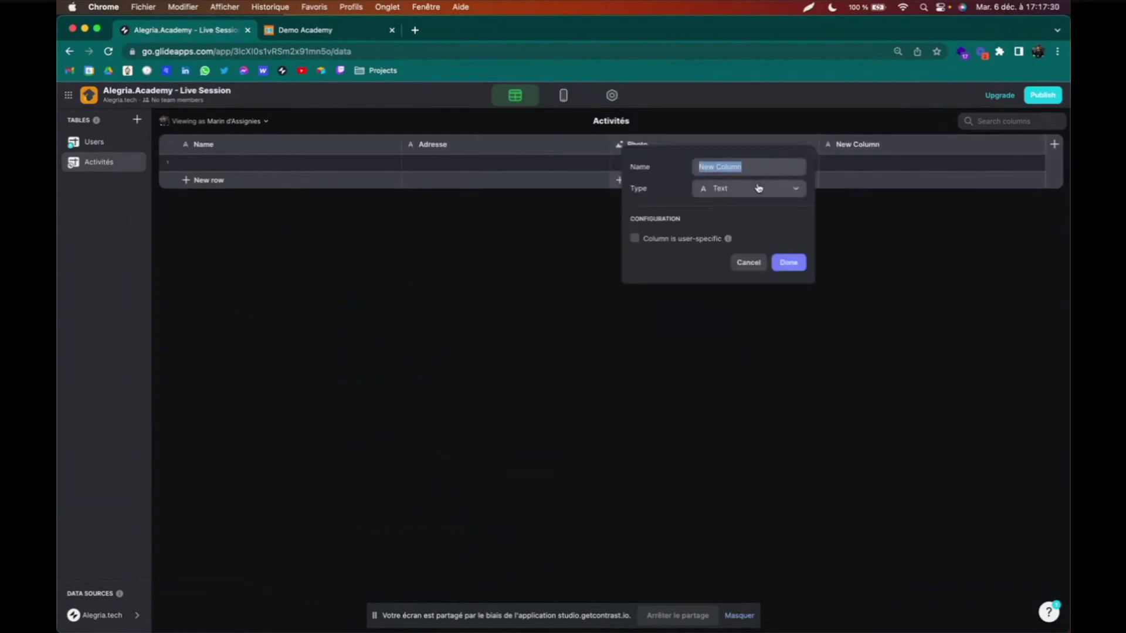
type("Type (filtre")
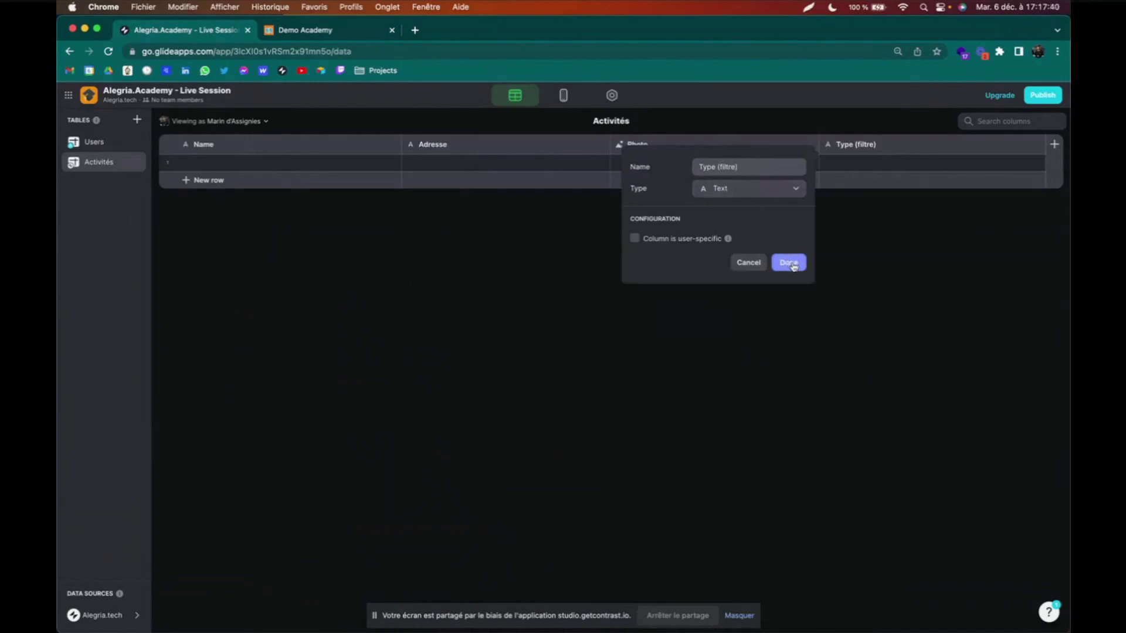
left_click(789, 263)
- Start a new column named "Notes" in the Activités table, with type Number and precision 1
left_click(1054, 144)
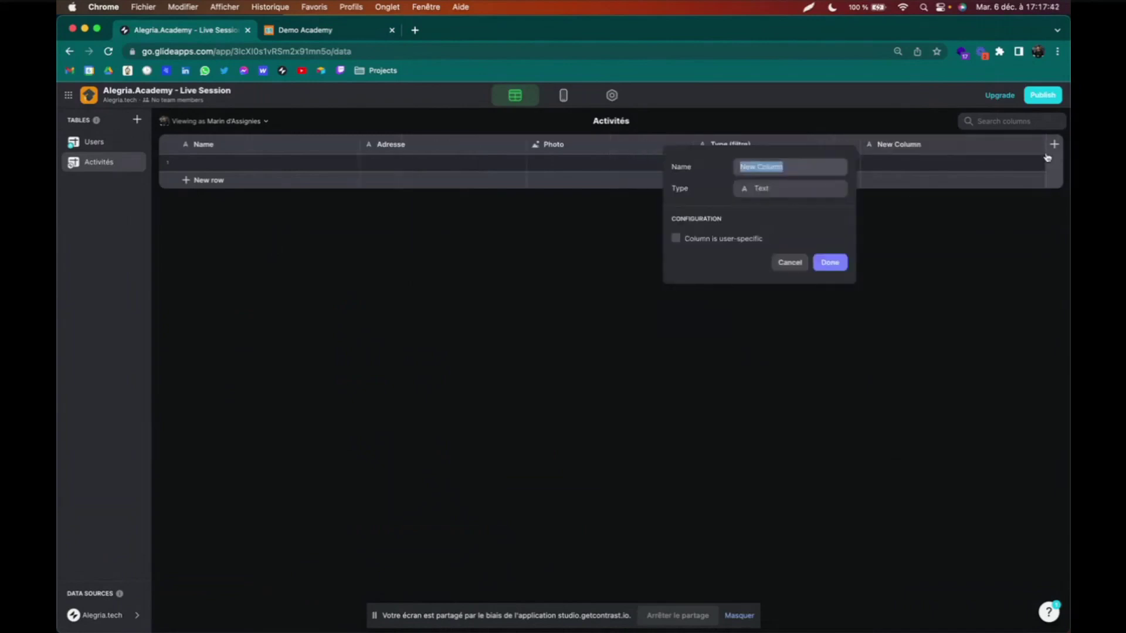
type("Notes")
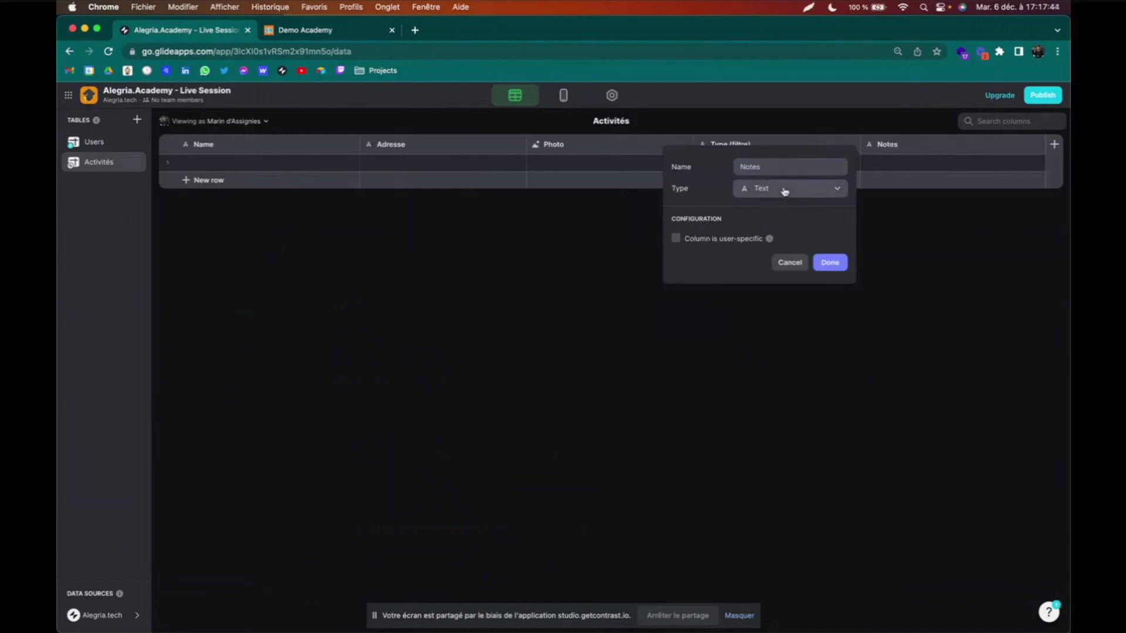
left_click(783, 188)
left_click(773, 246)
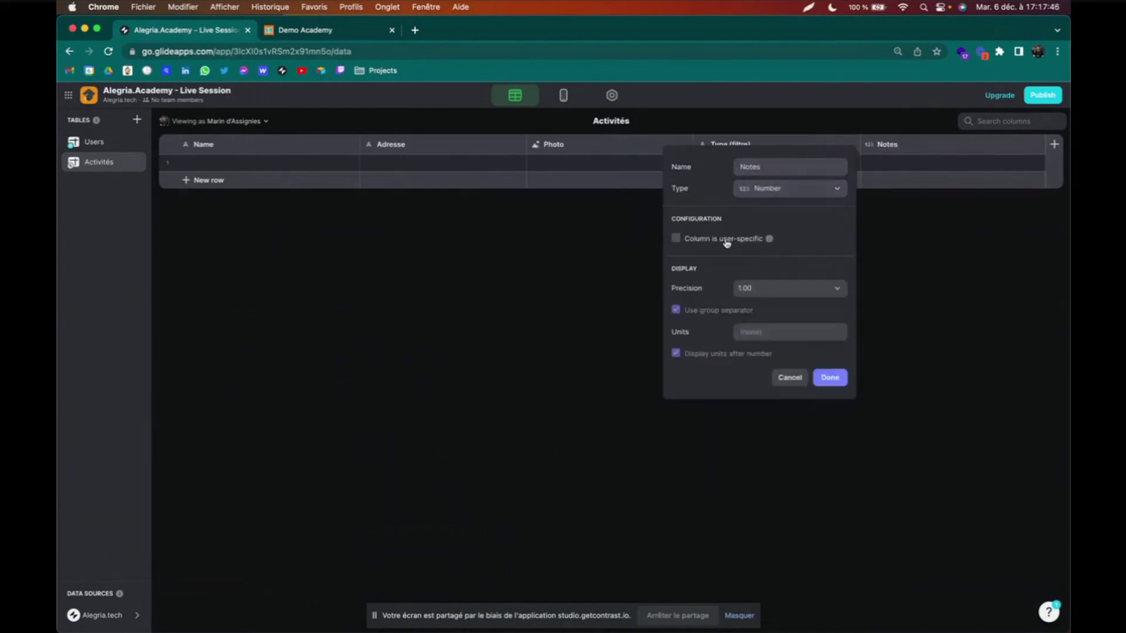
left_click(751, 291)
left_click(762, 317)
- Give the Notes column a star emoji as its unit, searching for "étoil", and save the column
left_click(769, 329)
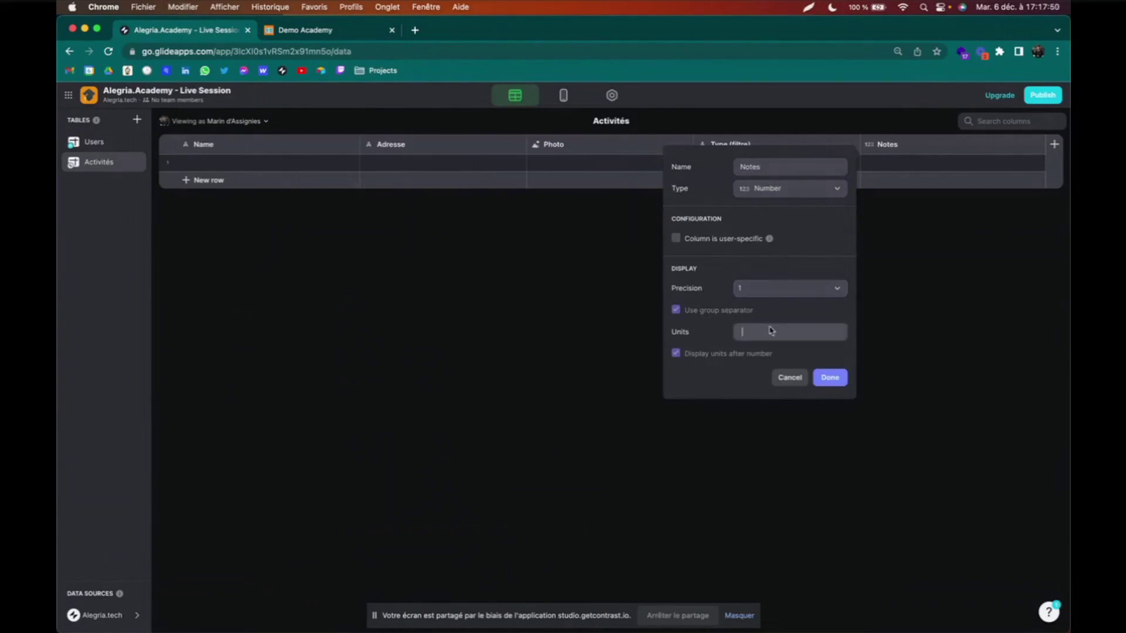
key("ctrl+super+space")
type("e")
type("toi")
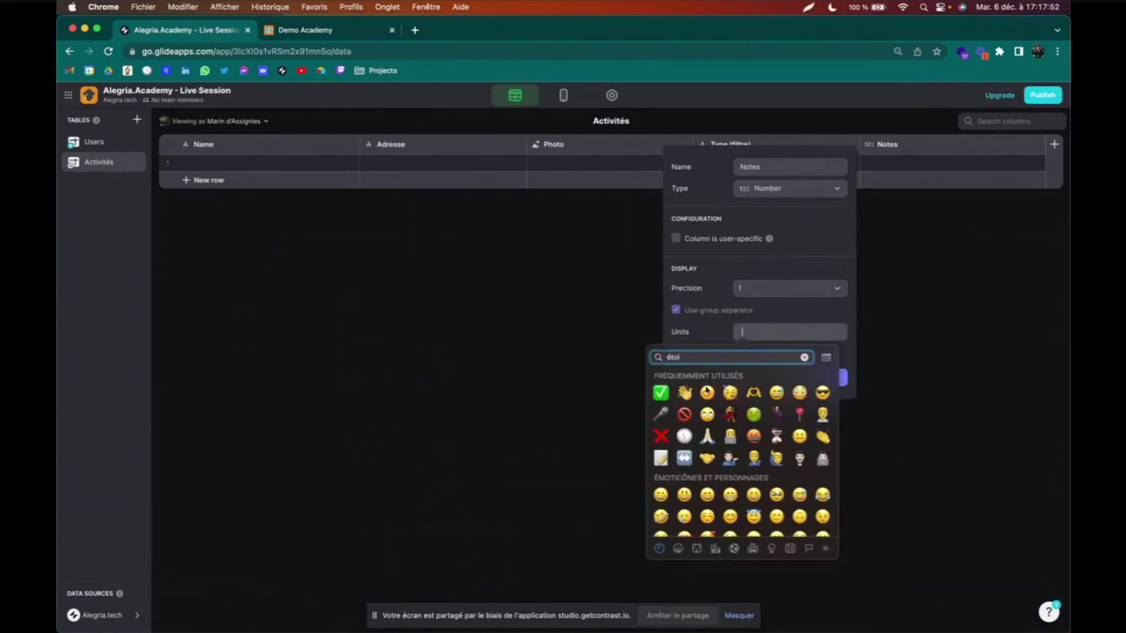
type("l")
left_click(684, 380)
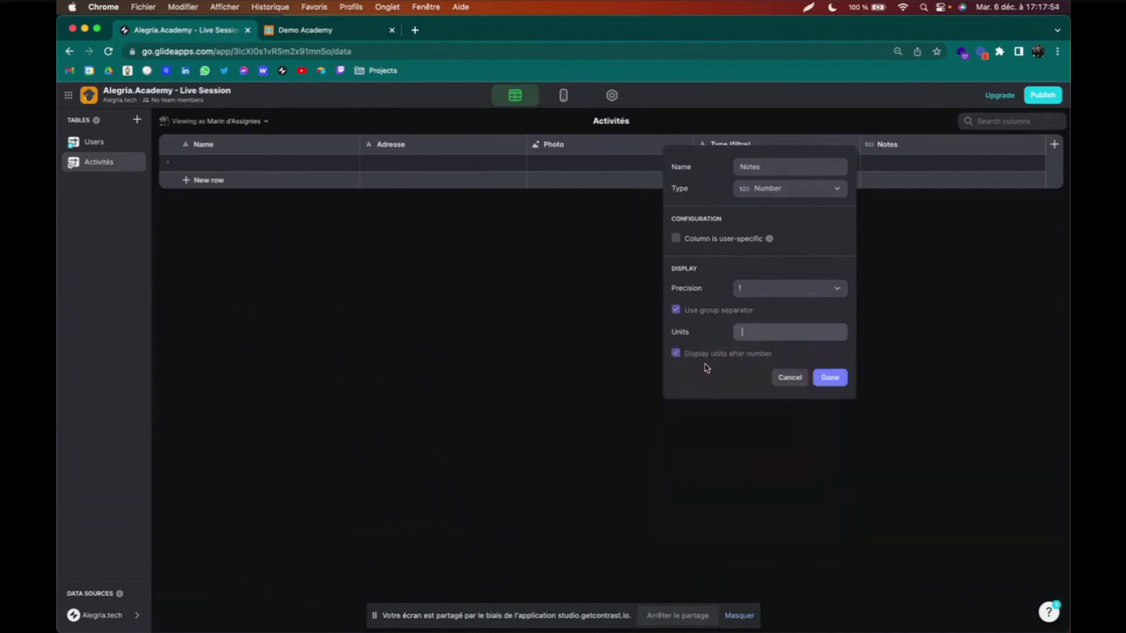
left_click(829, 378)
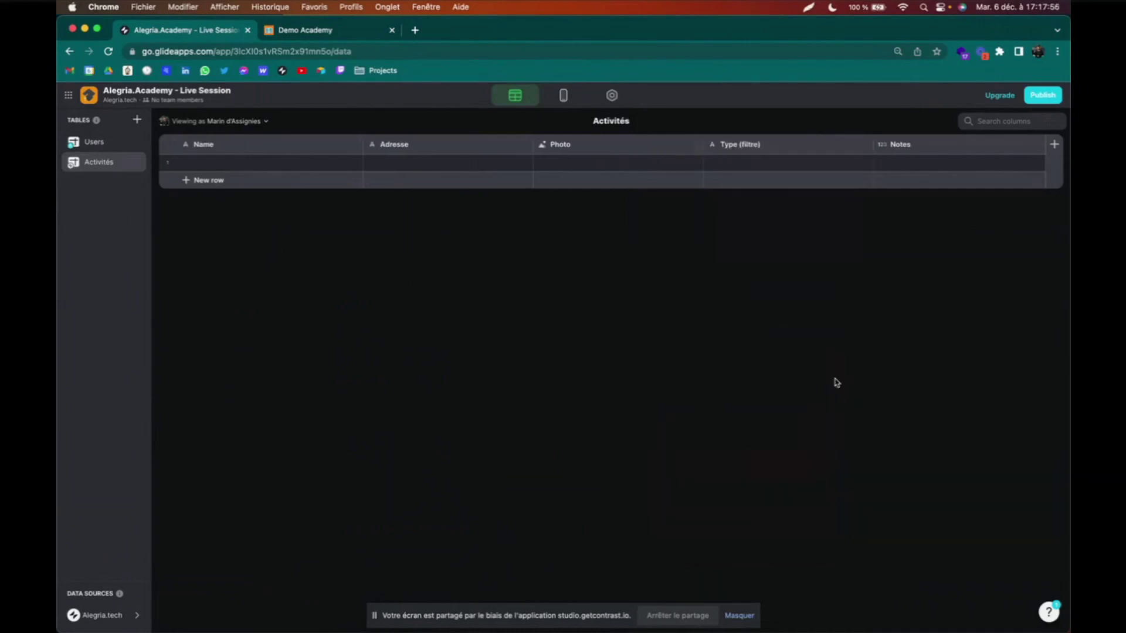
- Add a Text column named "Description" to the Activités table
left_click(1054, 144)
type("Description")
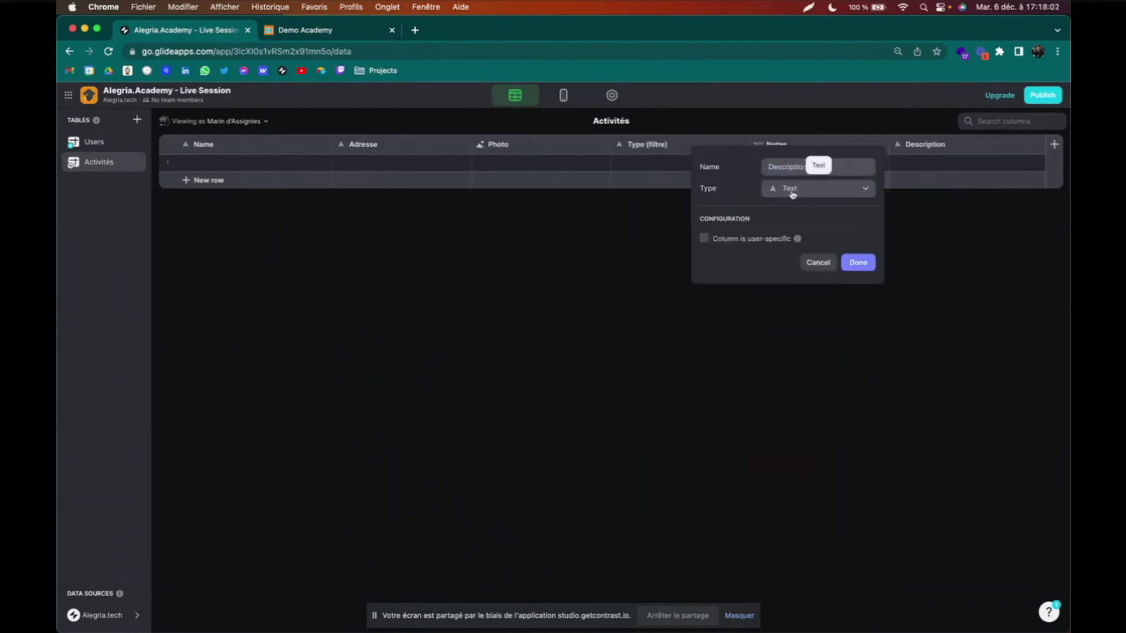
left_click(860, 263)
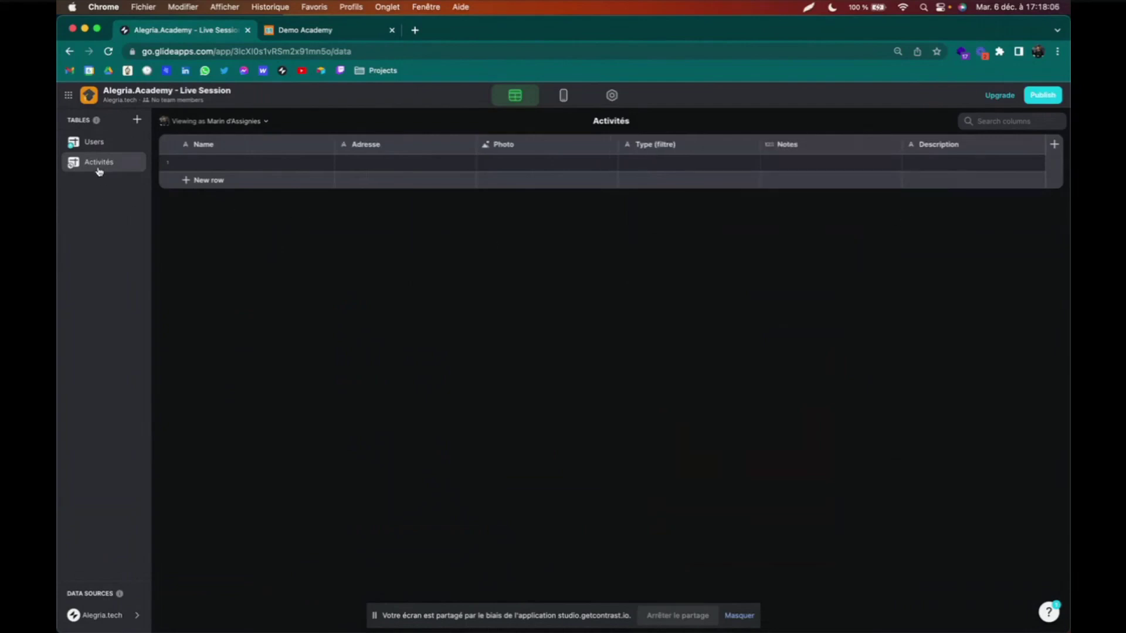
- Create a new table and name it "Contenu"
left_click(137, 120)
left_click(179, 145)
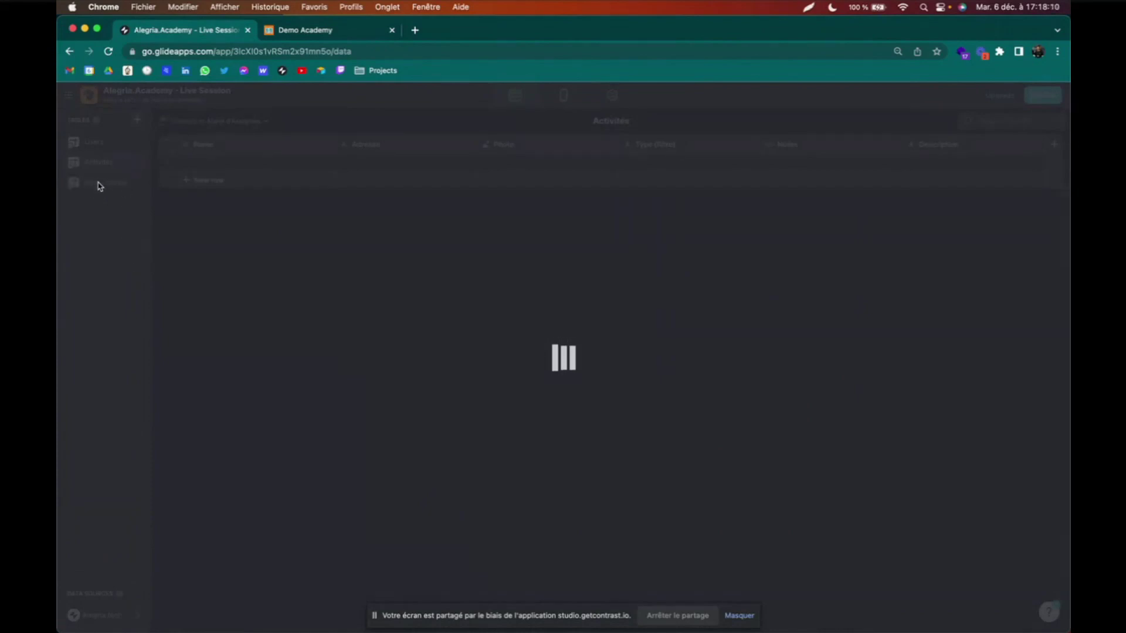
type("Contenu")
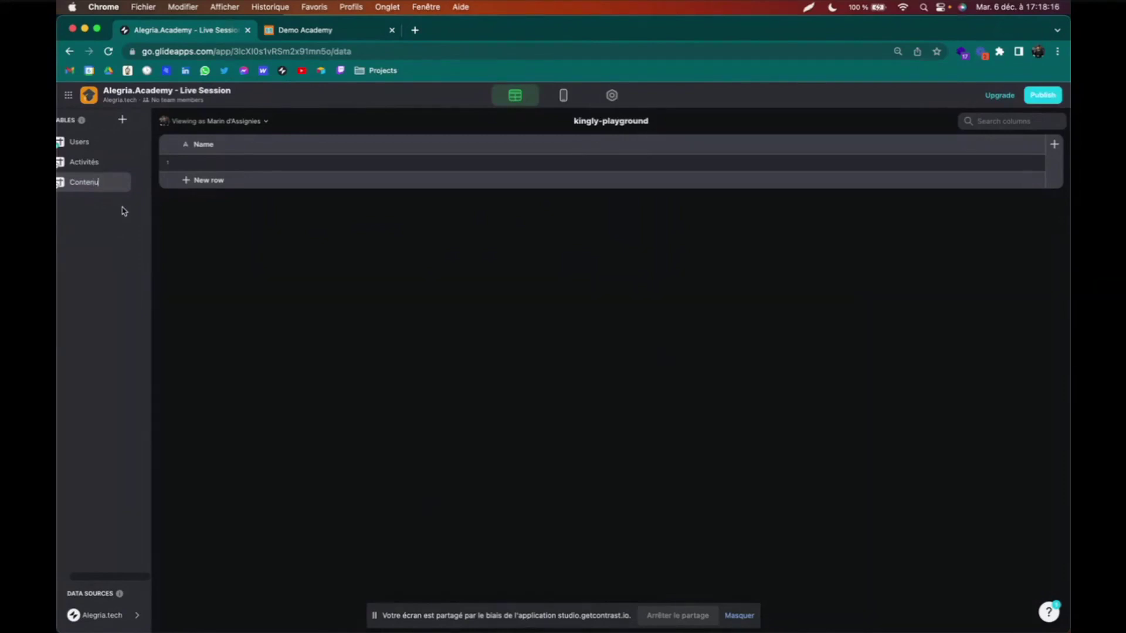
- Rename the Contenu table's Name column to "Catégories", keeping it as a Text column
left_click(262, 144)
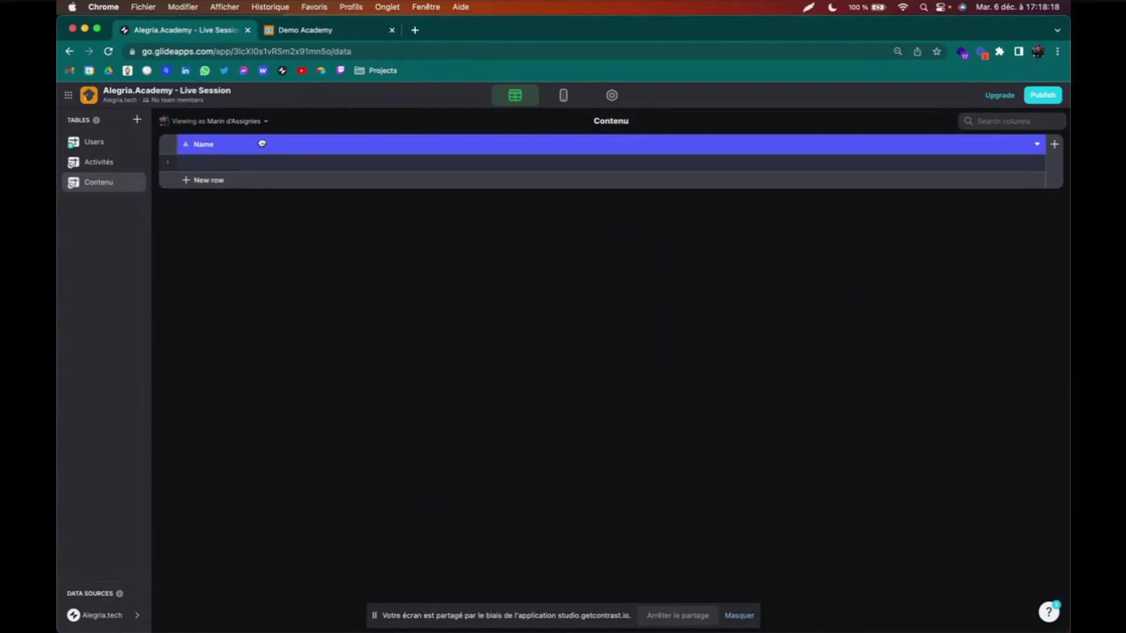
left_click(201, 147)
type("Categ")
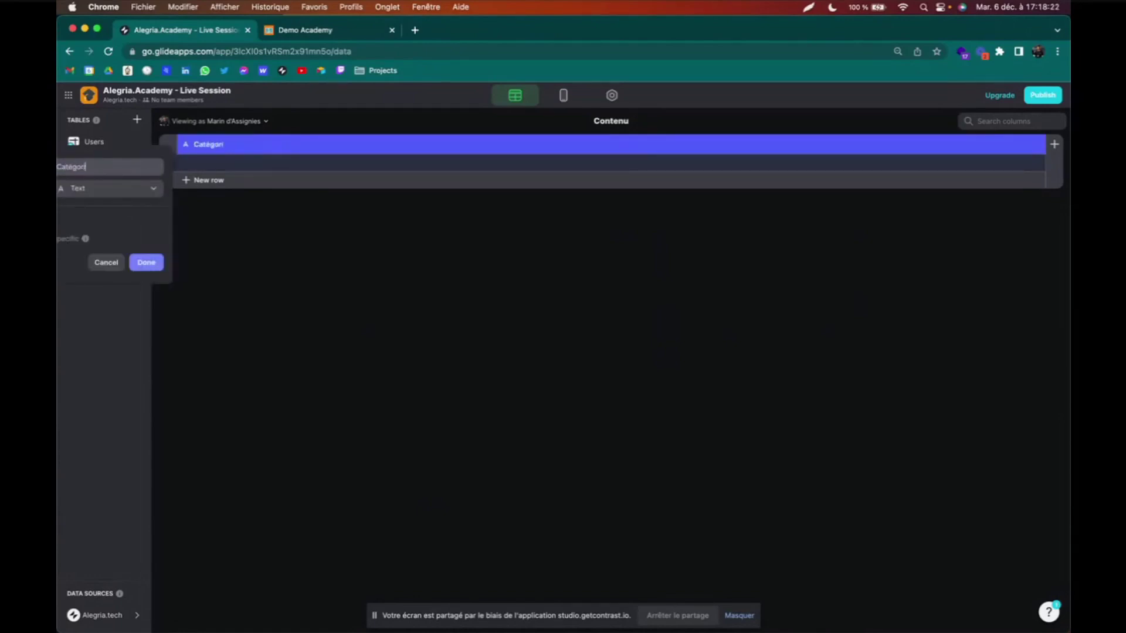
left_click(146, 263)
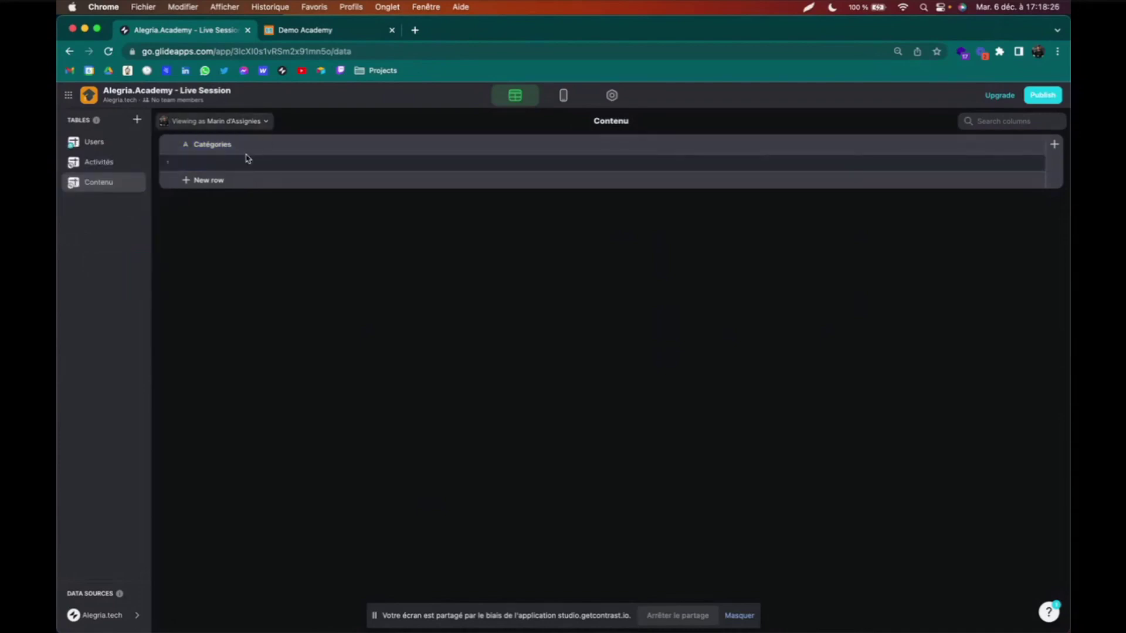
- Fill the Catégories column with five rows: Restauration, Sport, Culture, Education and Autre
double_click(247, 164)
type("Resta")
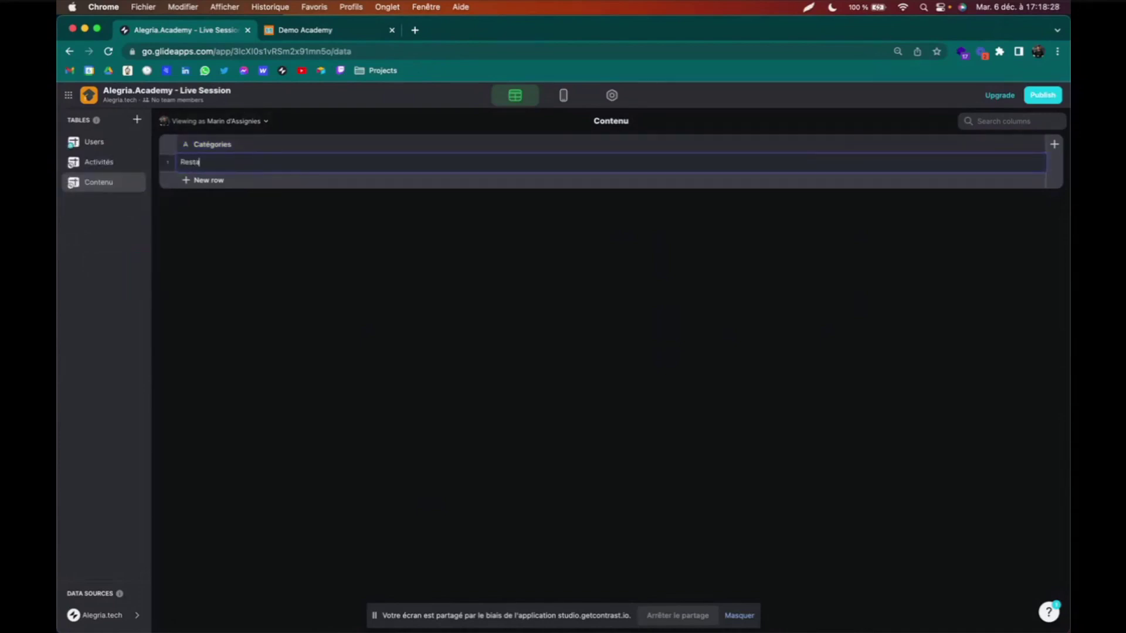
type("uration")
key("Return")
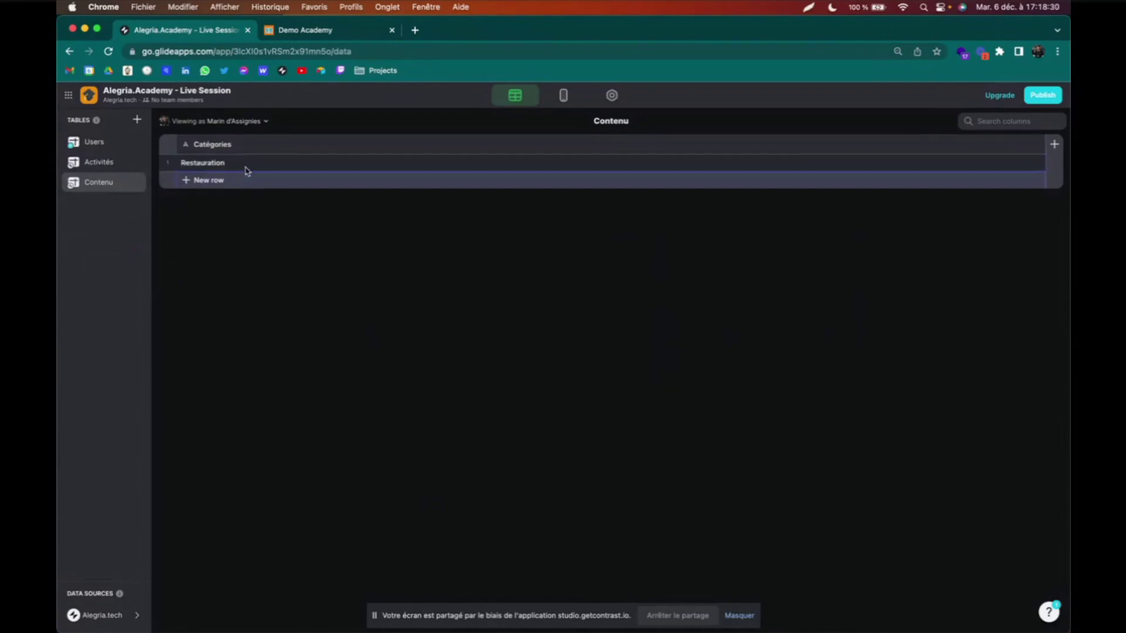
left_click(226, 180)
type("S")
key("Return")
left_click(226, 197)
type("Culture")
key("Return")
key("Return")
left_click(226, 214)
type("Education")
key("Return")
left_click(212, 232)
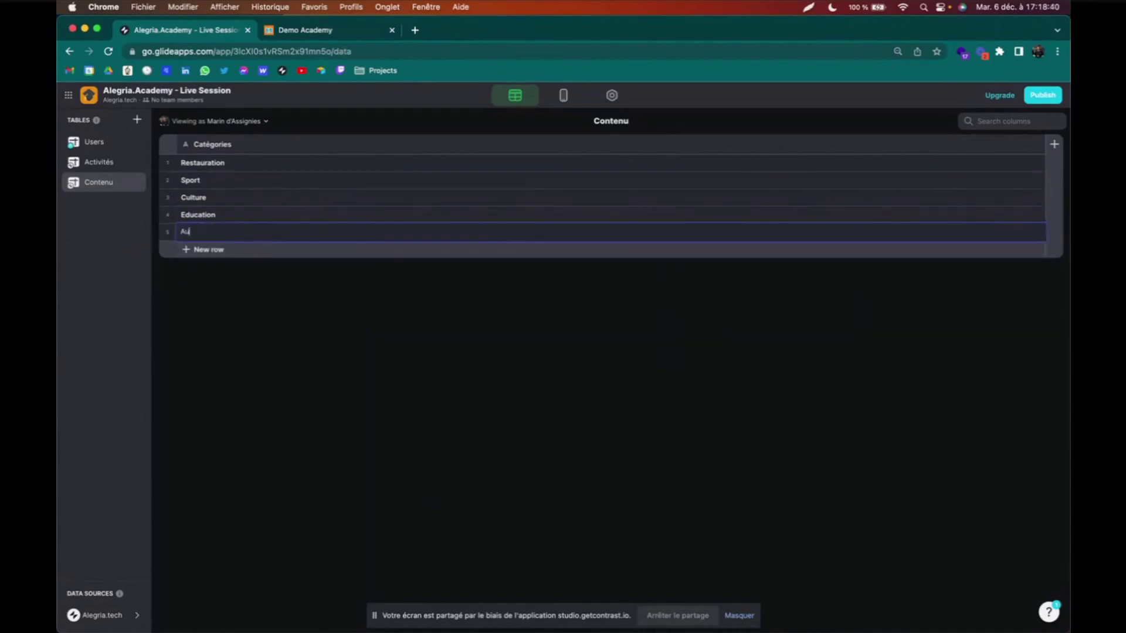
type("Autre")
key("Return")
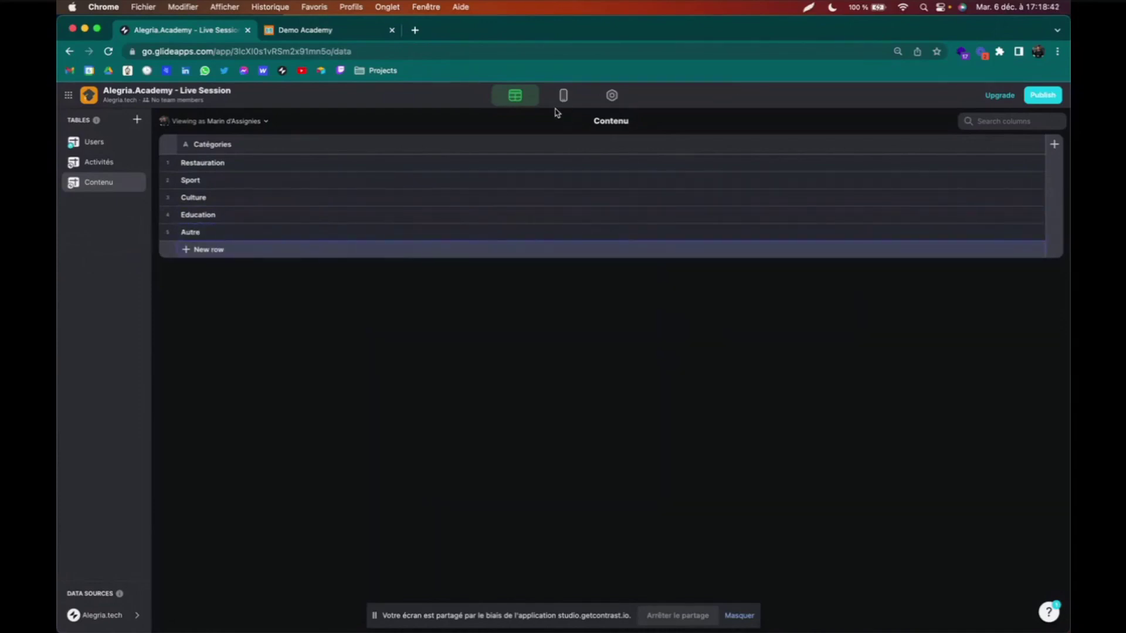
- Review the columns of the Activités table and compare them with the Demo Academy example app
left_click(99, 163)
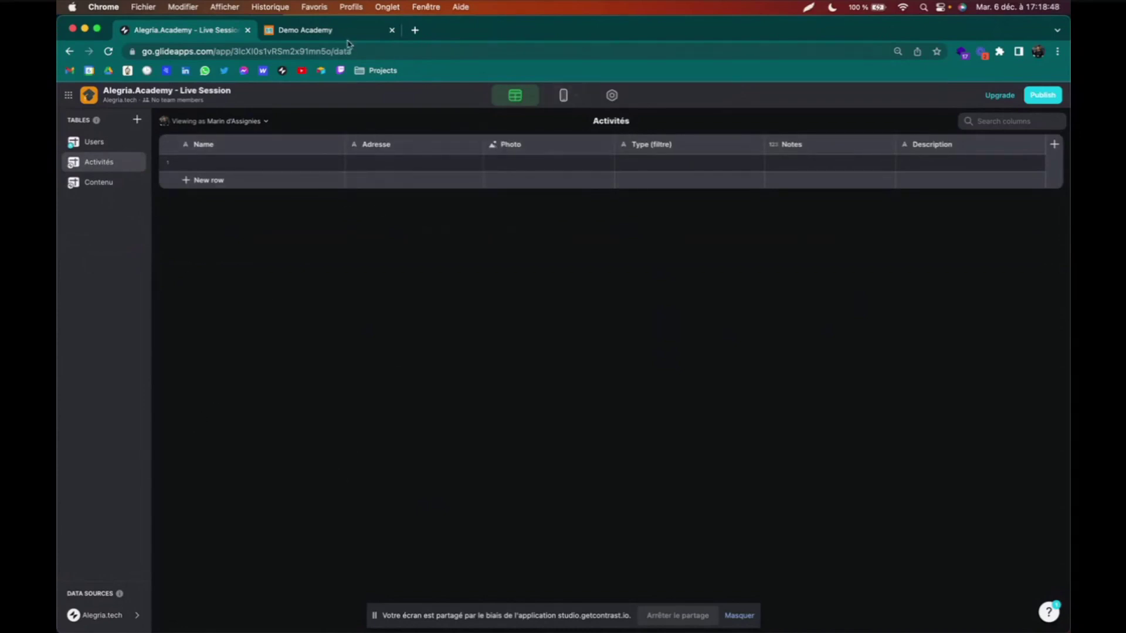
left_click(329, 32)
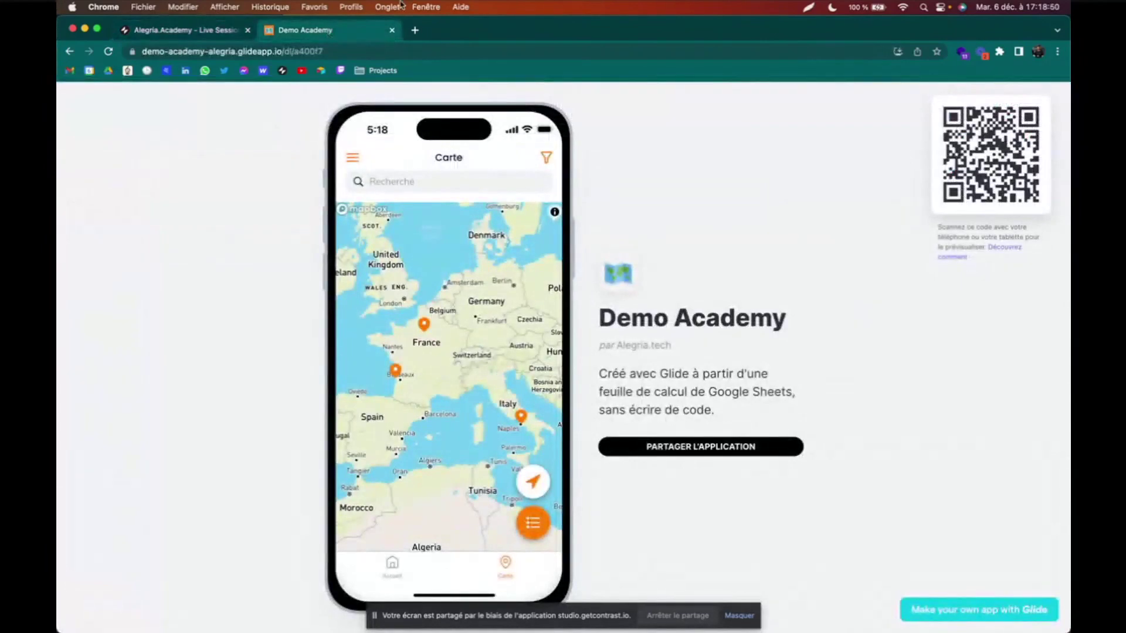
left_click(172, 31)
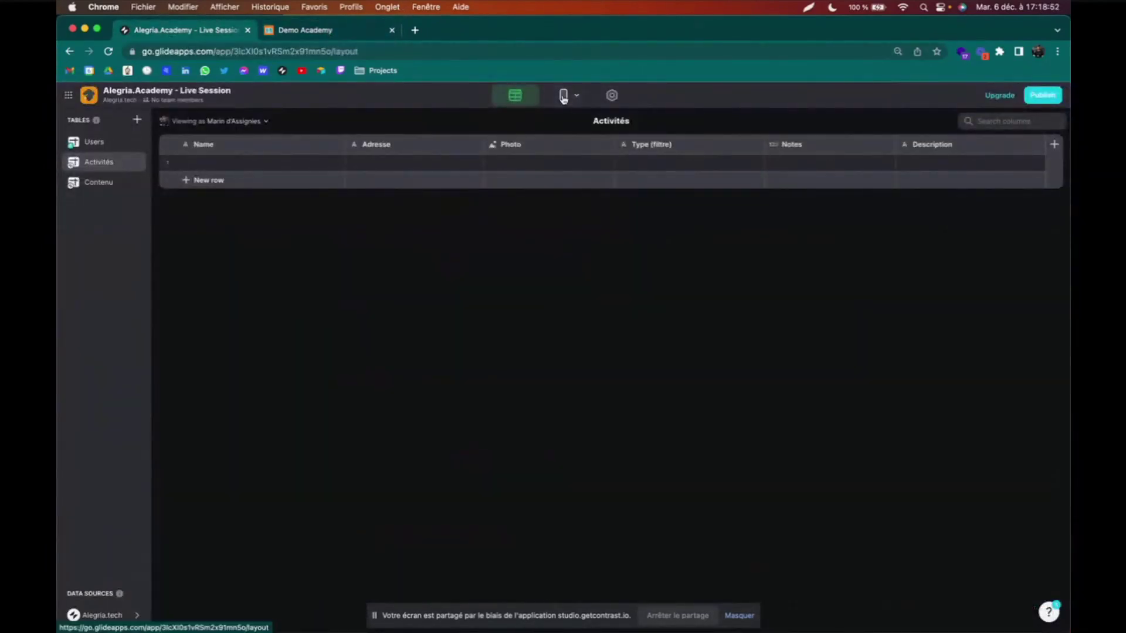
- In the app layout, switch New Tab to the Details style and remove its Title and Email components
left_click(563, 97)
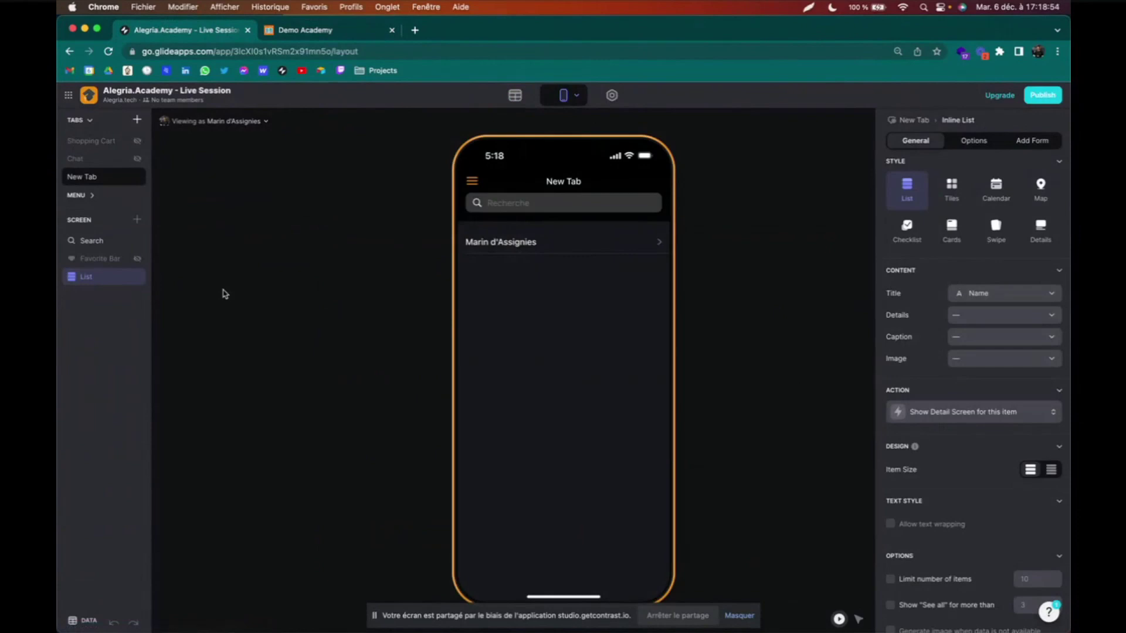
left_click_drag(152, 243, 257, 248)
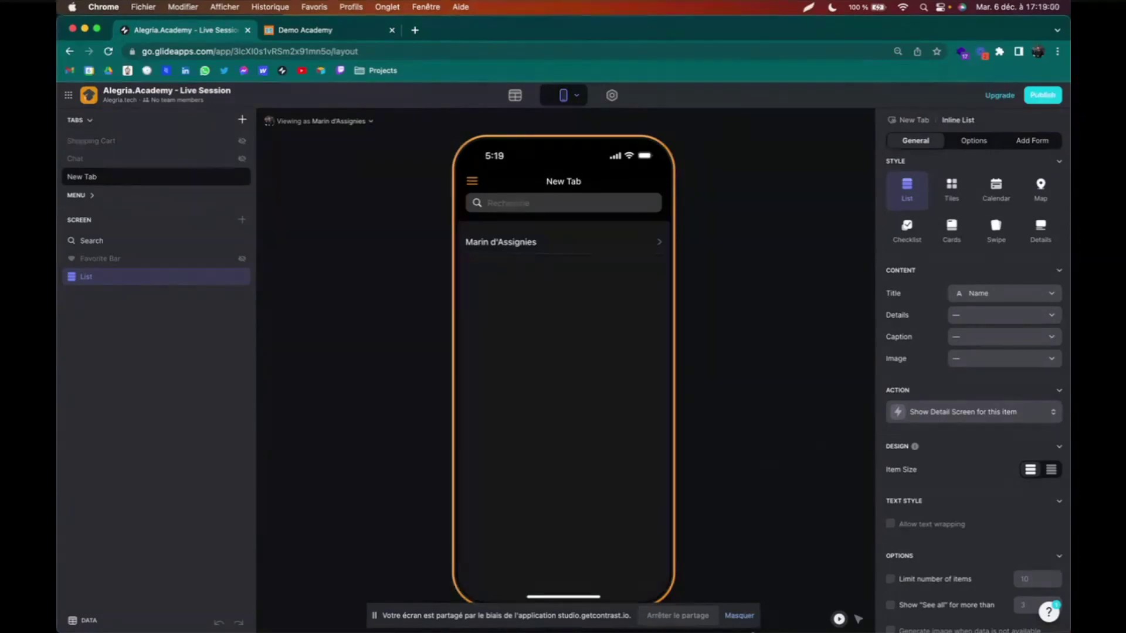
left_click(739, 615)
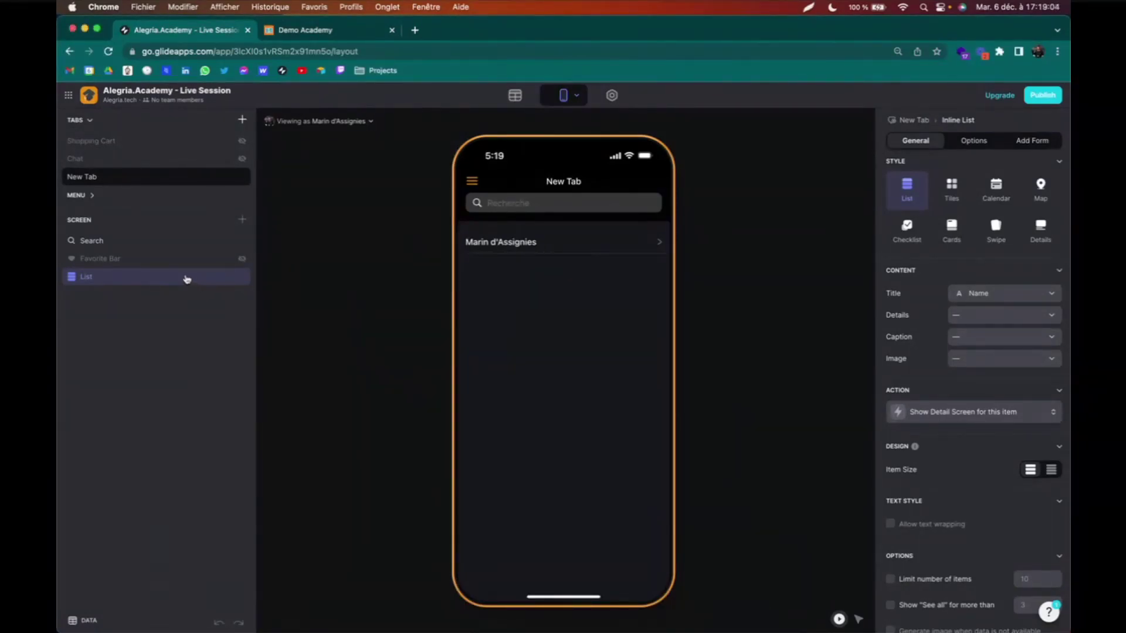
left_click(1035, 230)
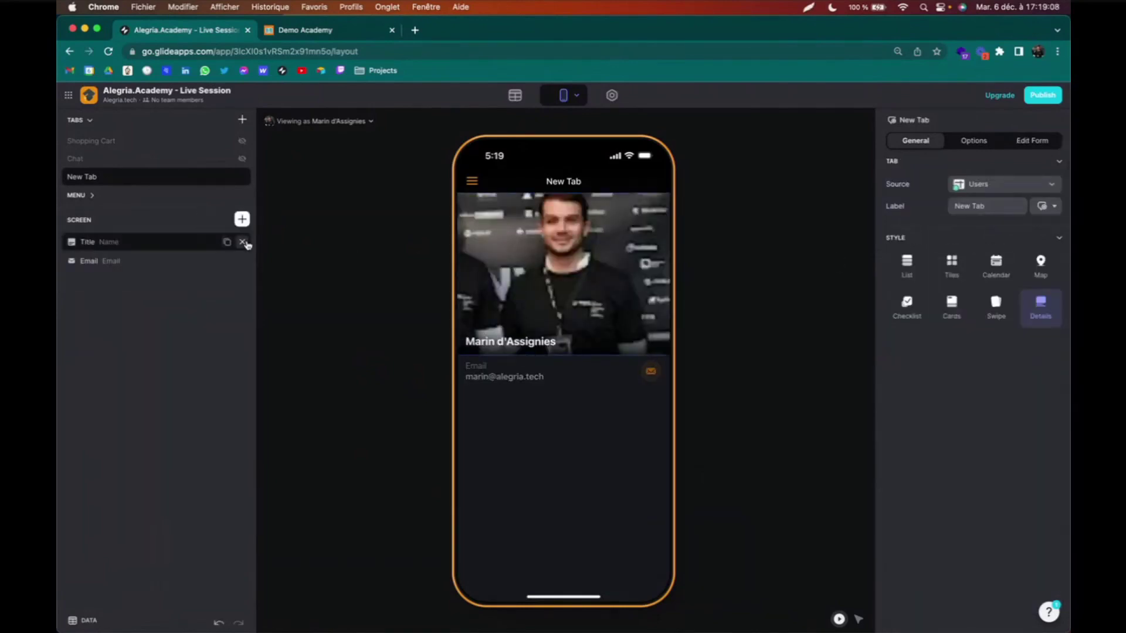
left_click(243, 242)
left_click(242, 243)
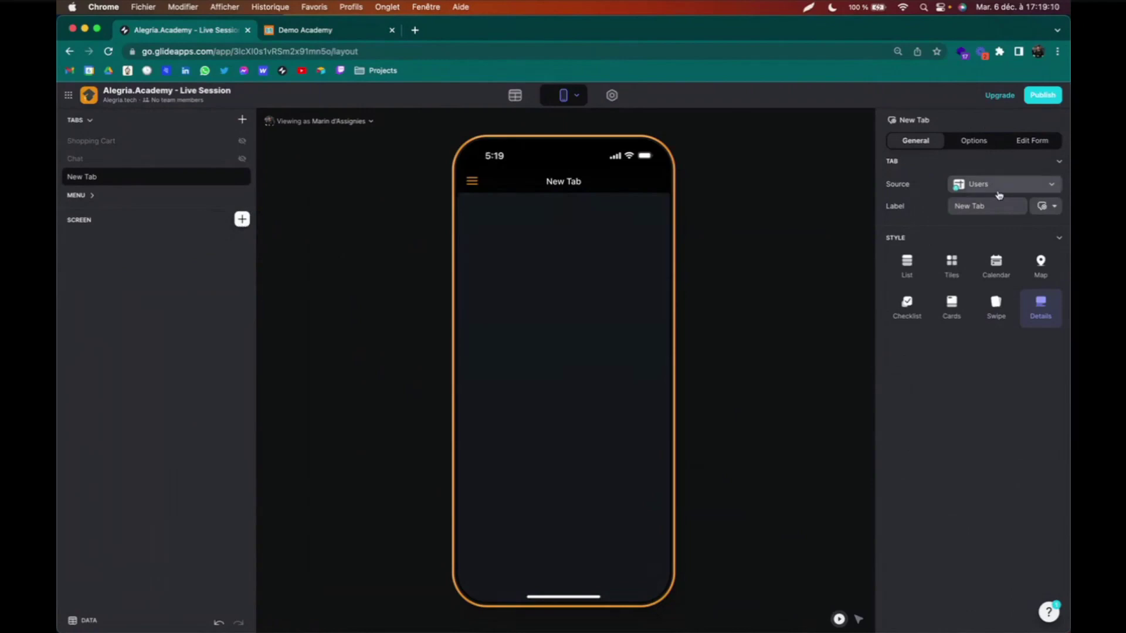
- Label the tab "Accueil" and give it the house icon, searching the icons for "hom"
left_click_drag(985, 206, 955, 206)
type("Accueil")
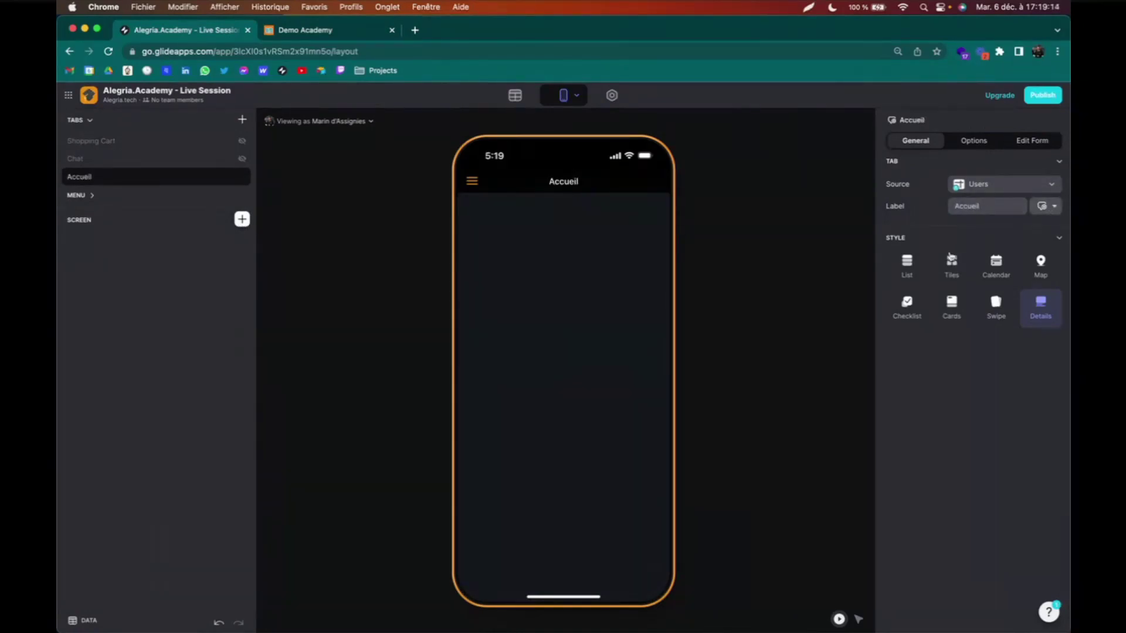
left_click(1041, 208)
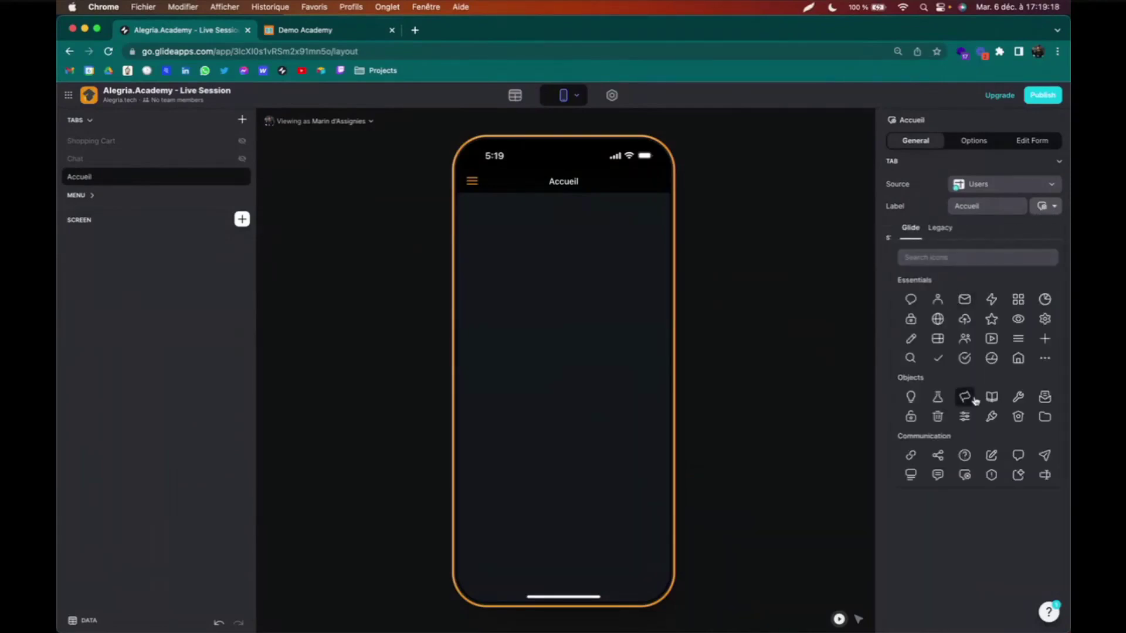
scroll(968, 395, "down", 2)
scroll(977, 440, "up", 2)
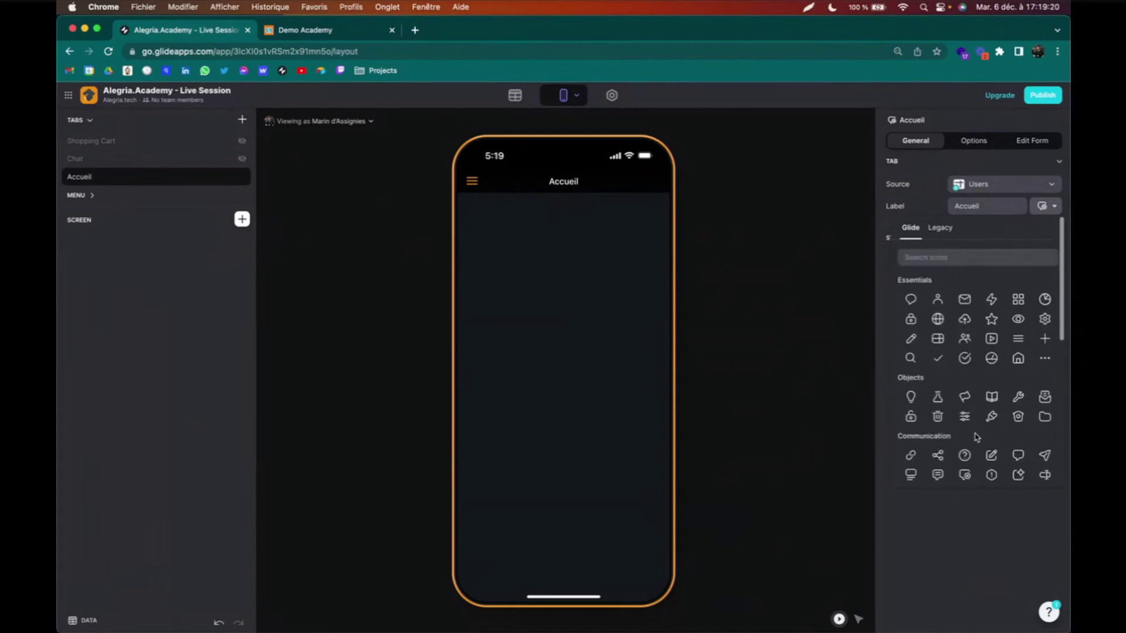
left_click(957, 254)
type("hom")
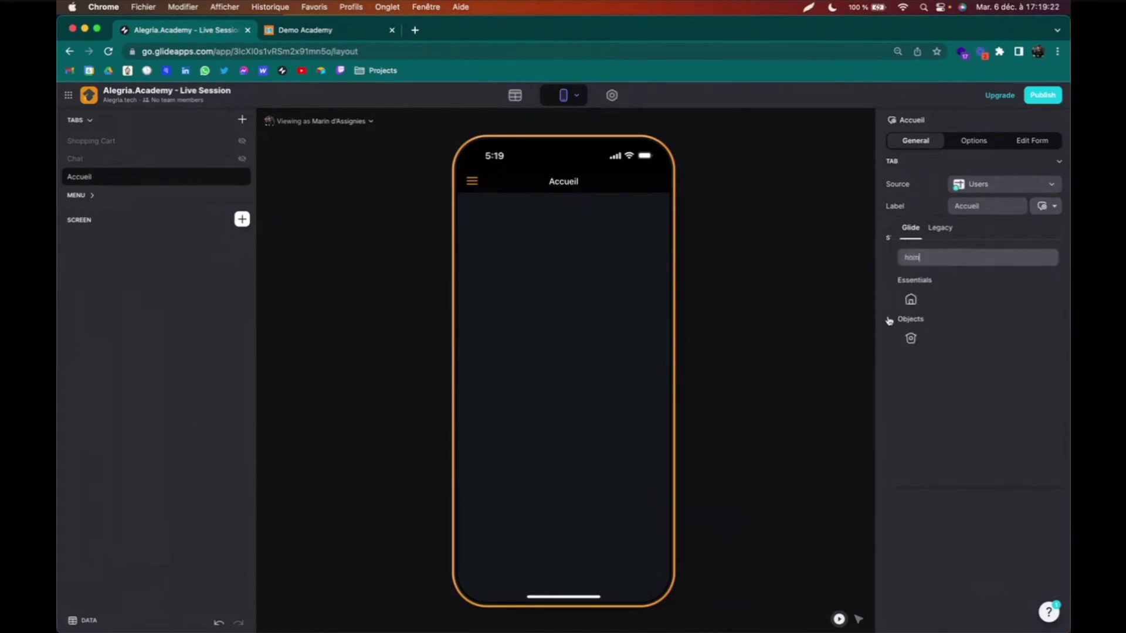
left_click(911, 299)
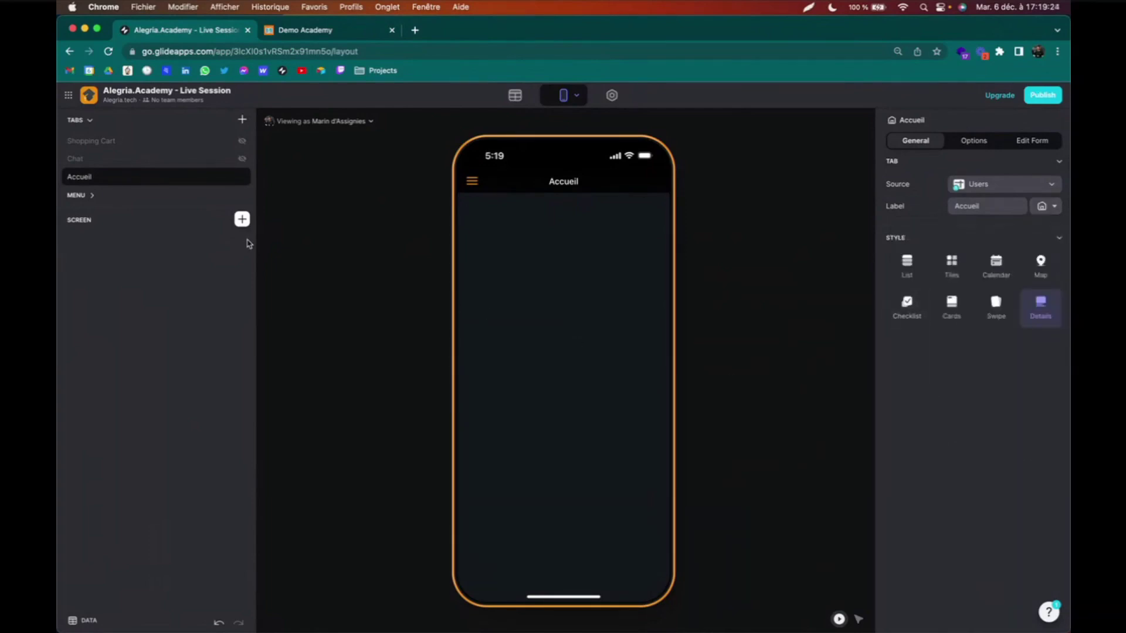
- Insert an Image component on the Accueil screen
left_click(242, 220)
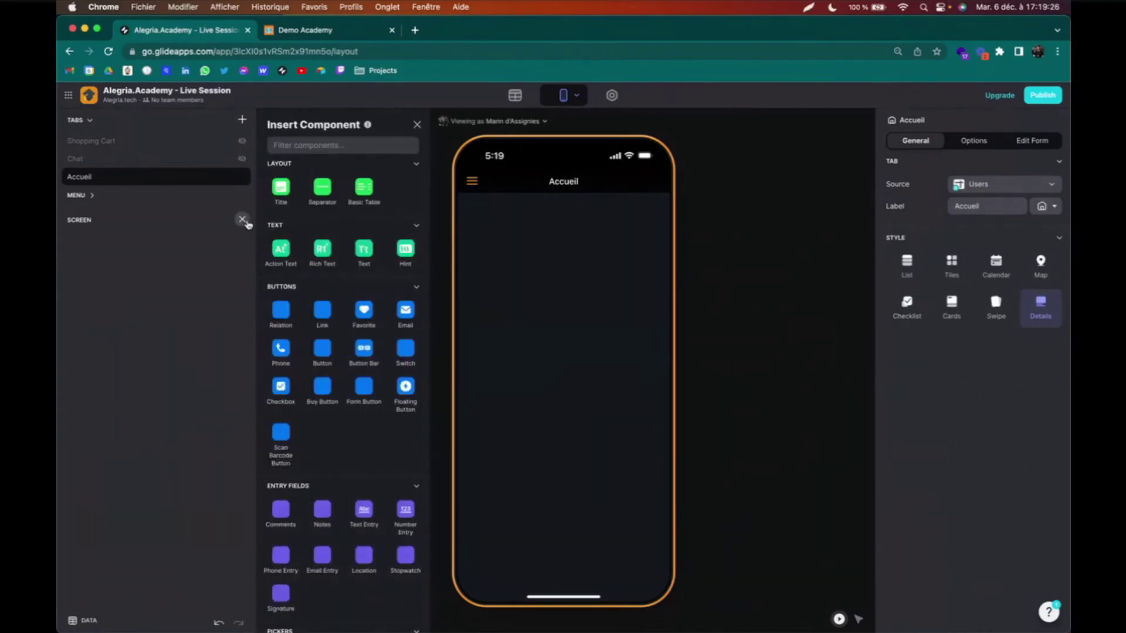
scroll(284, 368, "down", 2)
scroll(284, 368, "down", 5)
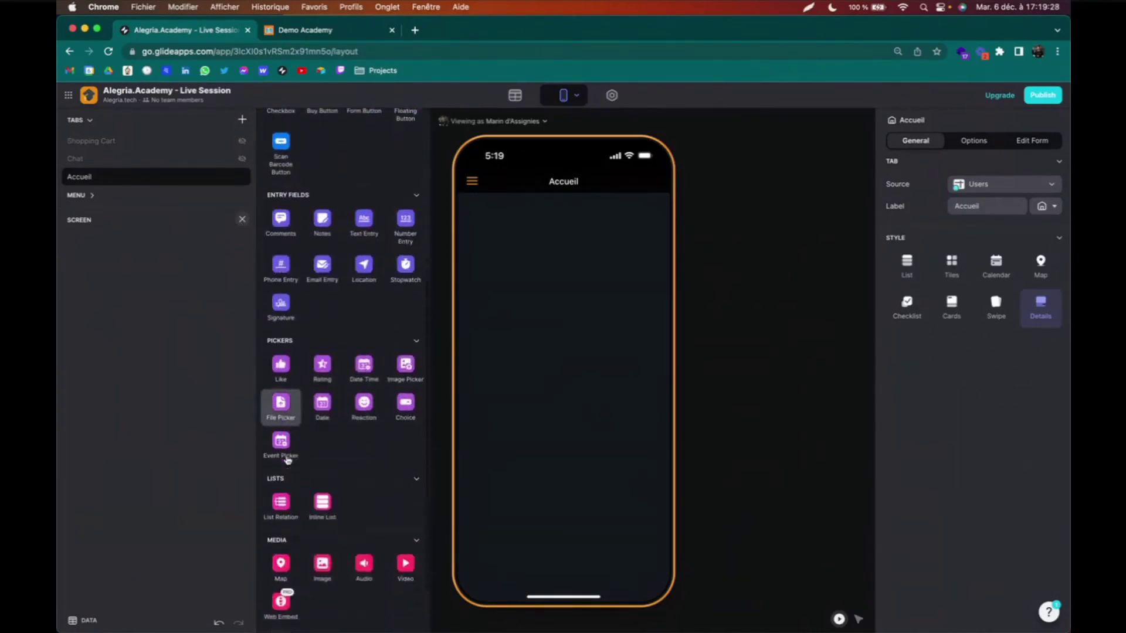
left_click(322, 501)
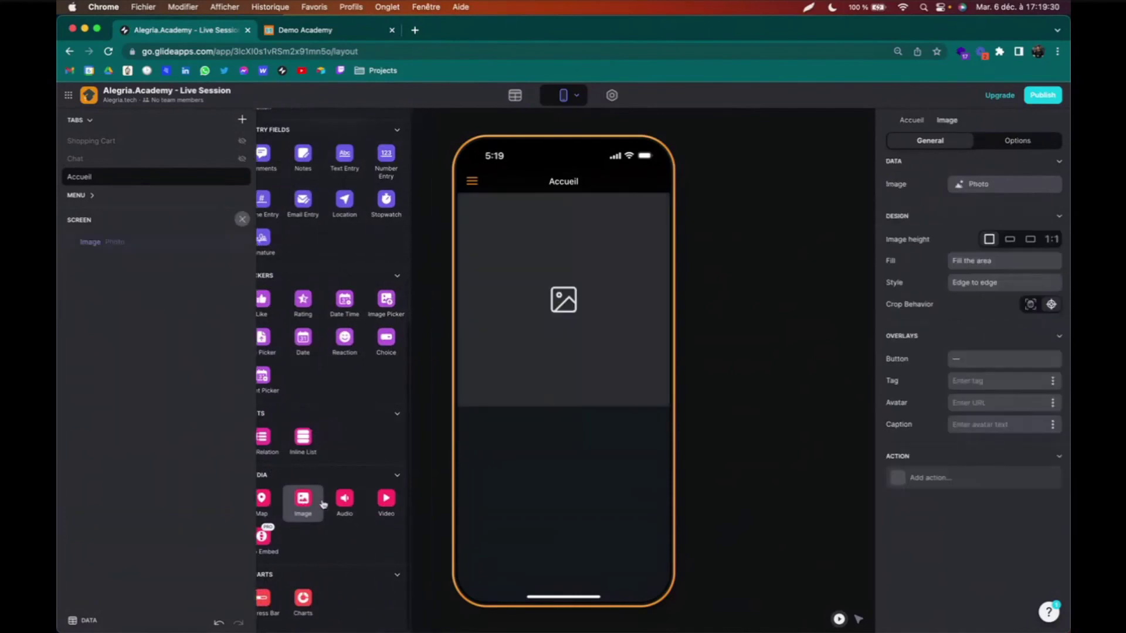
- Replace the Image component's Photo source with the uploaded file Logo_Alegria.png from the Téléchargements folder
left_click(990, 184)
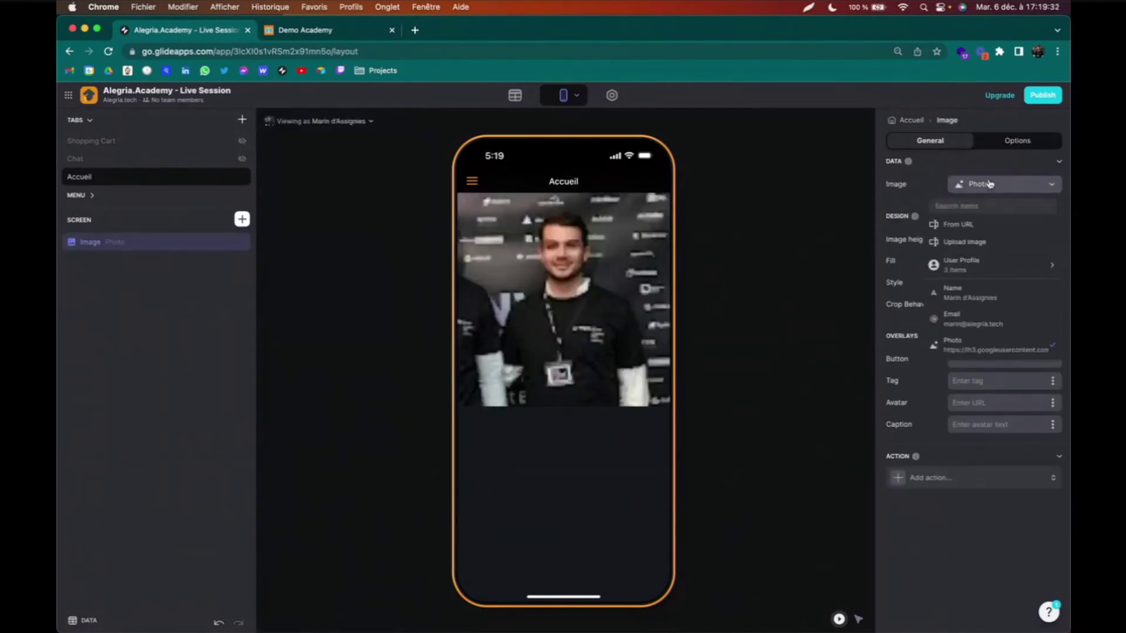
left_click(969, 225)
left_click(984, 189)
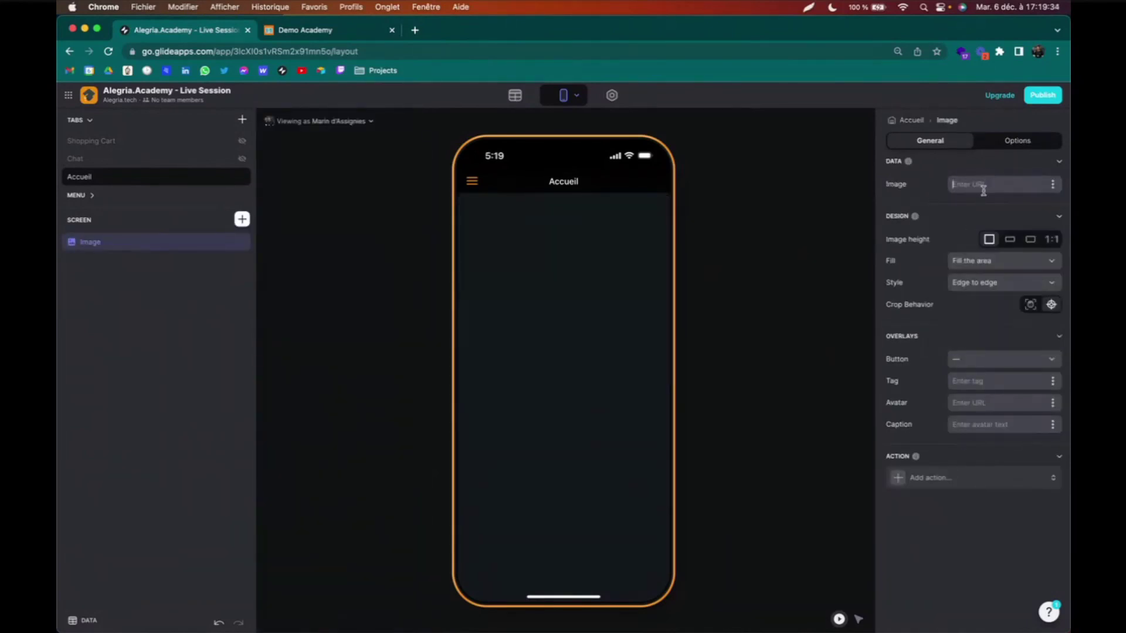
left_click(1053, 184)
left_click(961, 231)
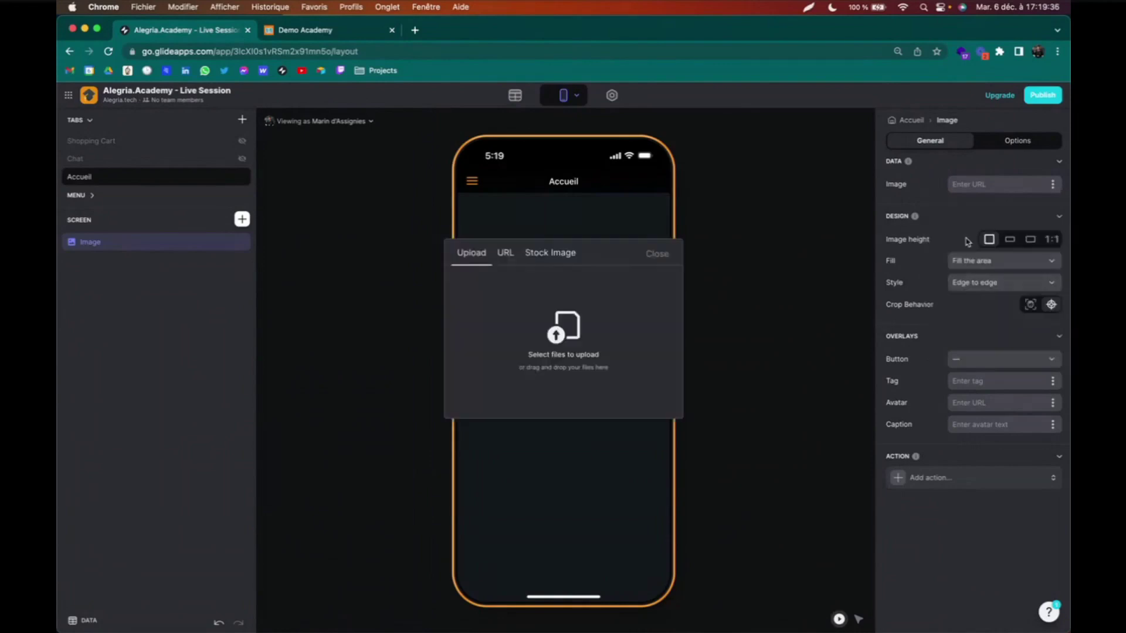
left_click(578, 335)
left_click(307, 147)
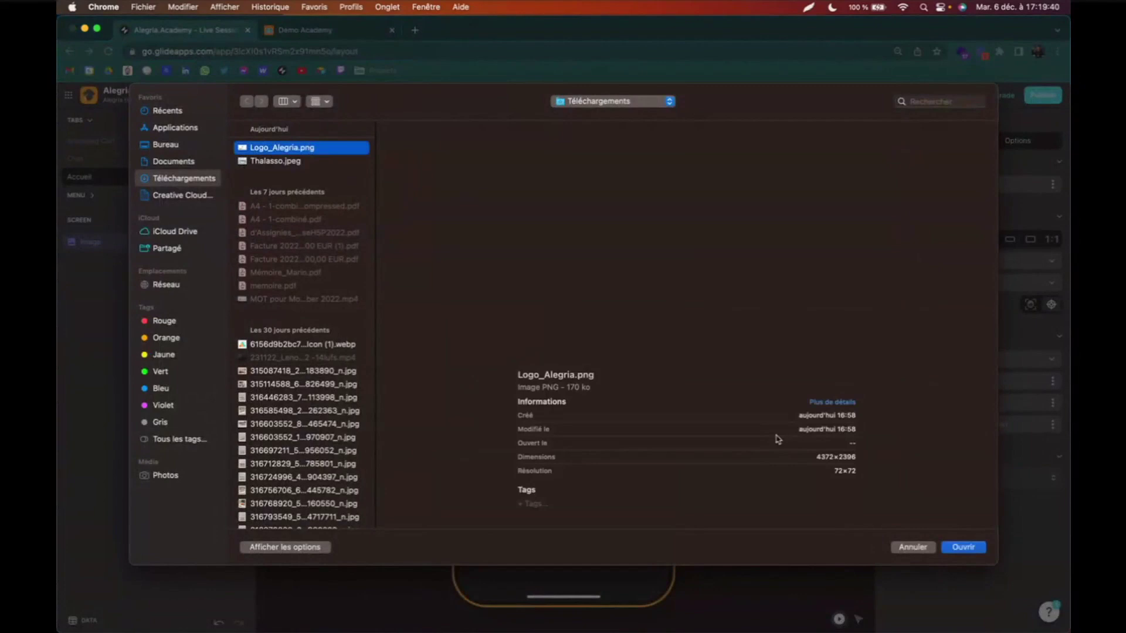
left_click(971, 548)
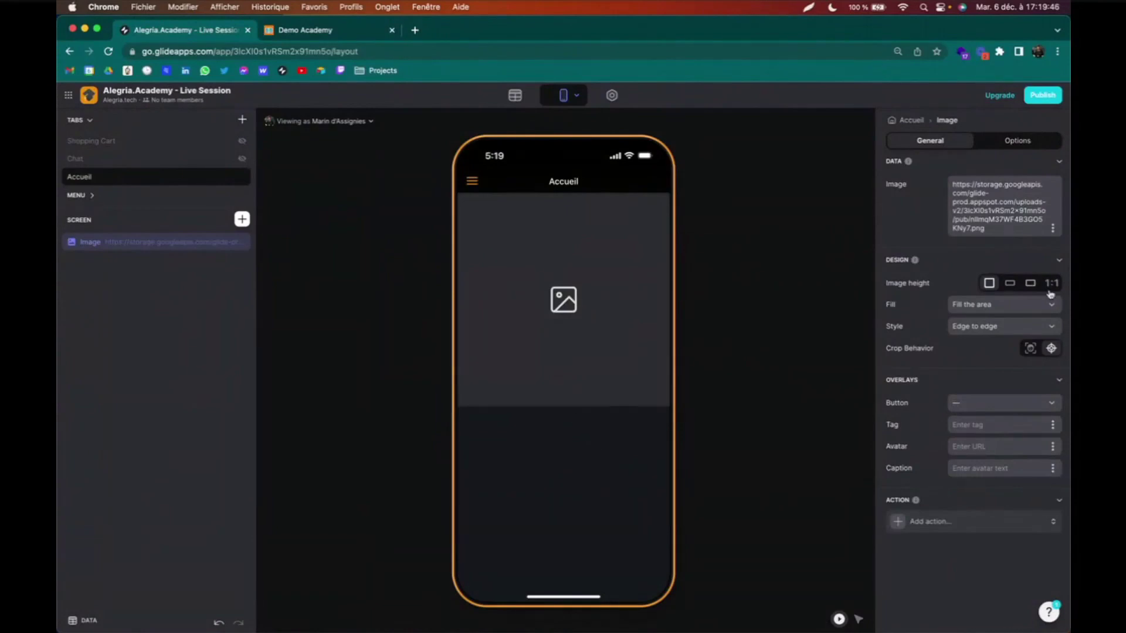
- Set the logo image's fill to "Show the whole image" and reduce its height to the taller of the two rectangular formats
left_click(1003, 306)
left_click(989, 362)
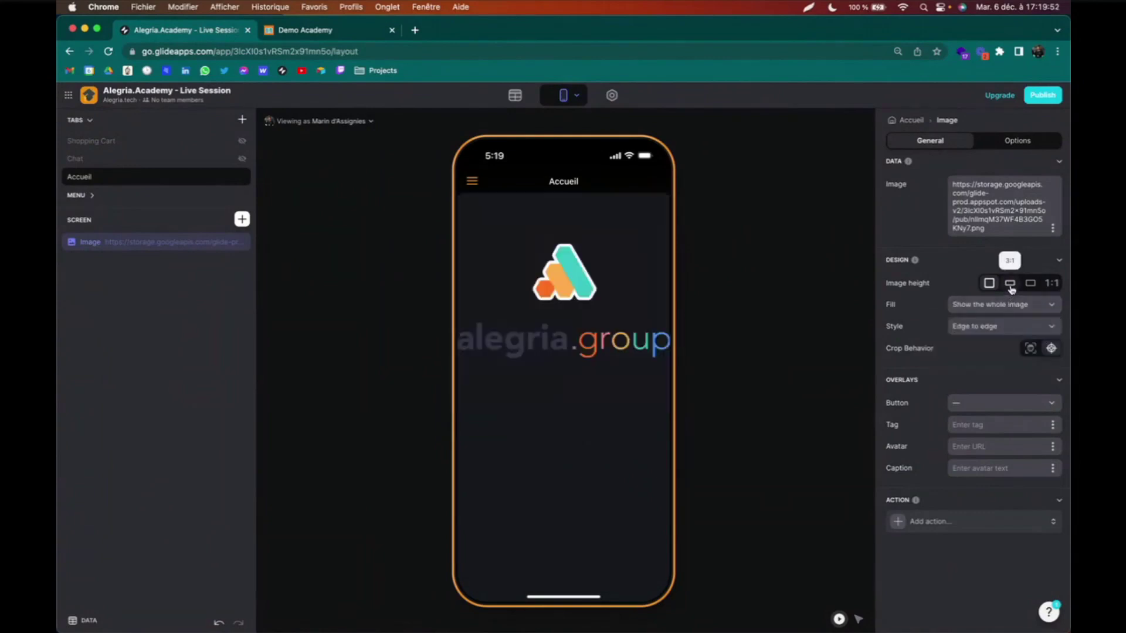
left_click(1033, 285)
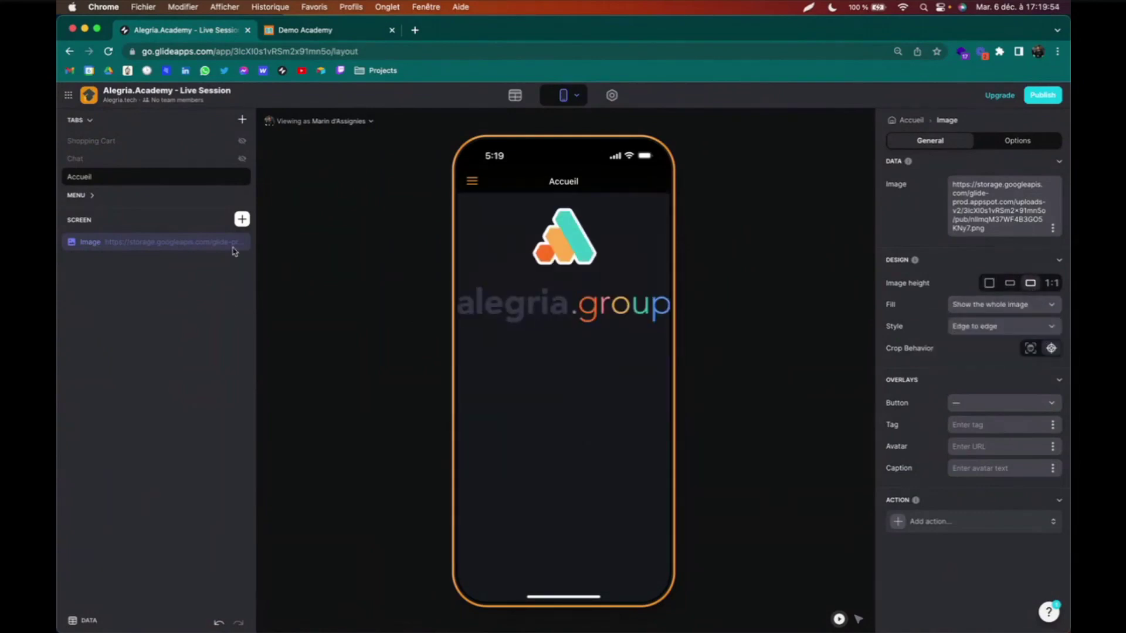
- Insert a Text component above the logo image with the custom text "Bienvenue"
left_click(242, 219)
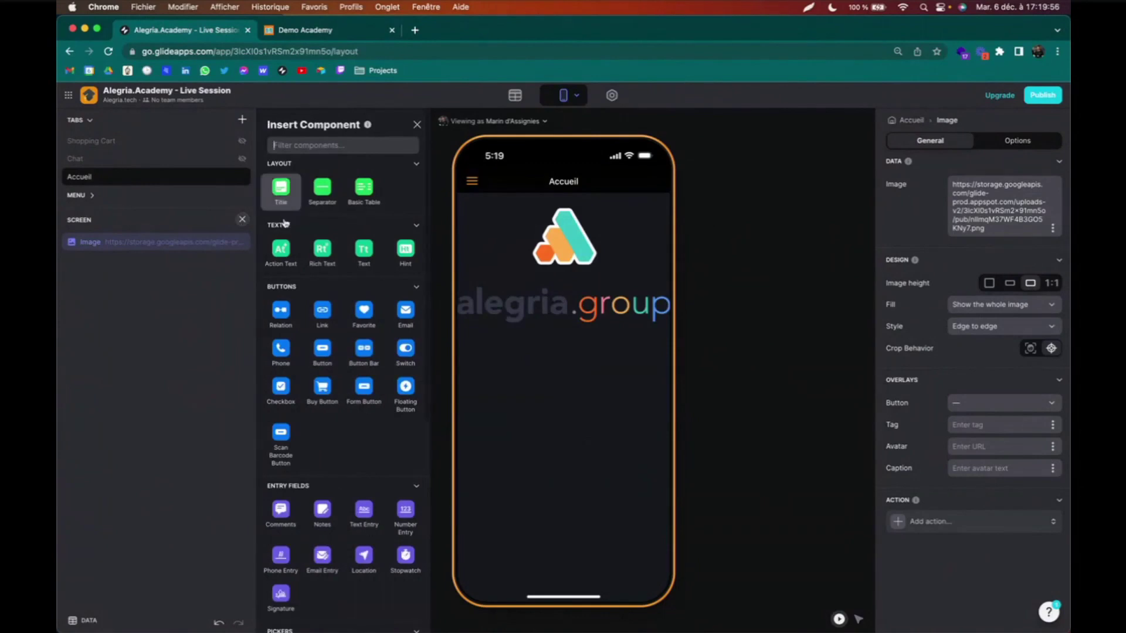
left_click_drag(138, 271, 132, 238)
left_click(977, 186)
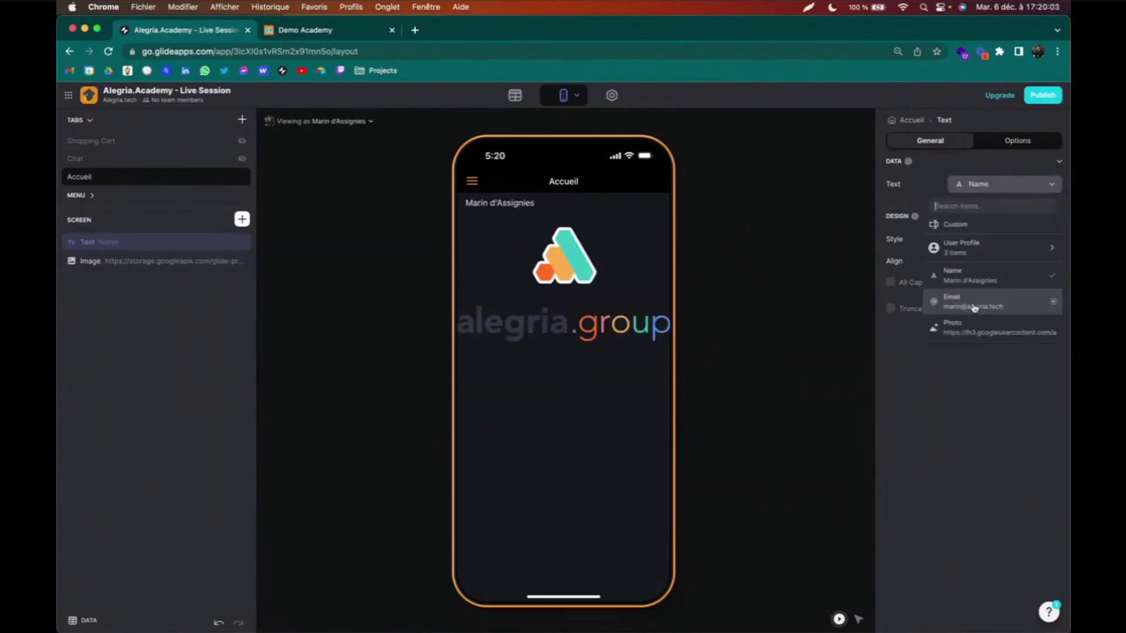
left_click(985, 224)
left_click(967, 186)
type("Bienv")
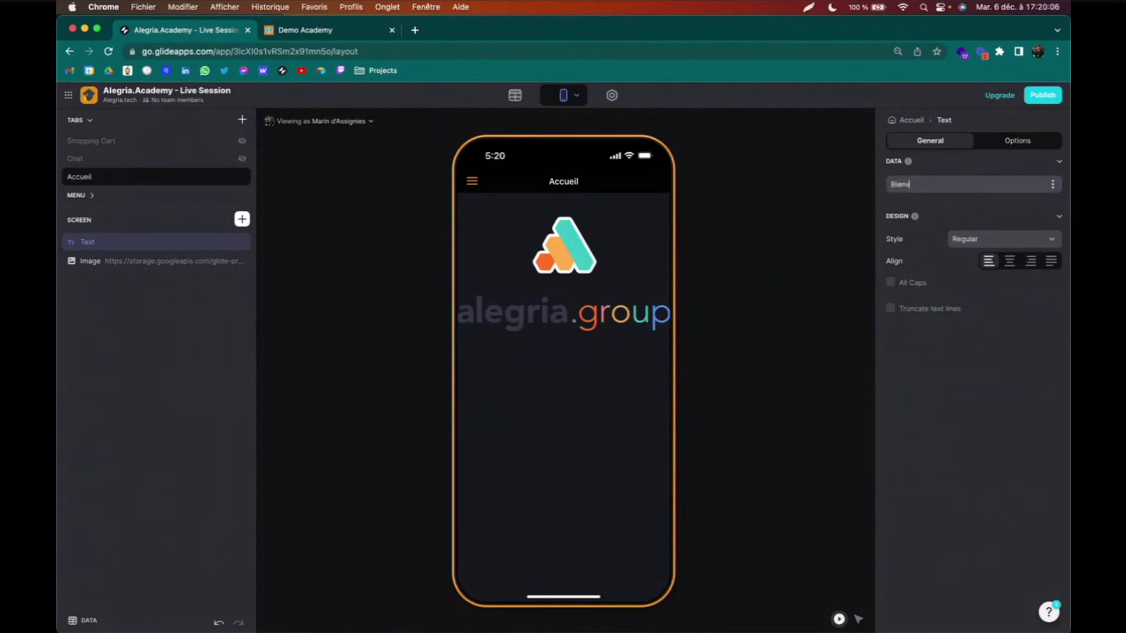
type("enue")
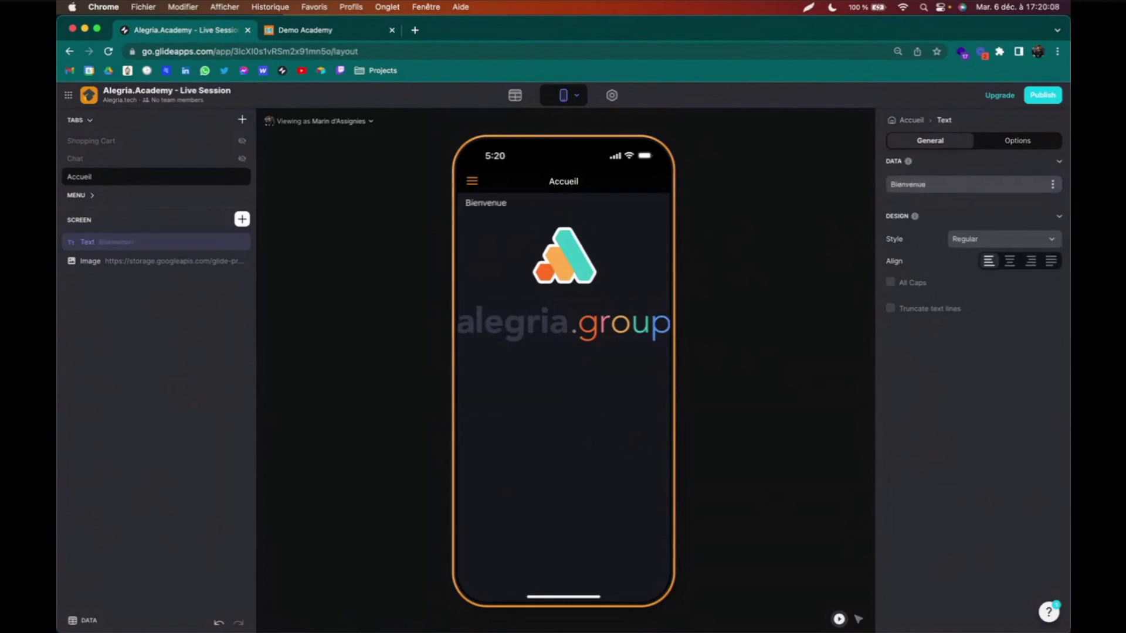
- Centre the "Bienvenue" text and set its style to Headline 3
left_click(1010, 261)
left_click(1012, 239)
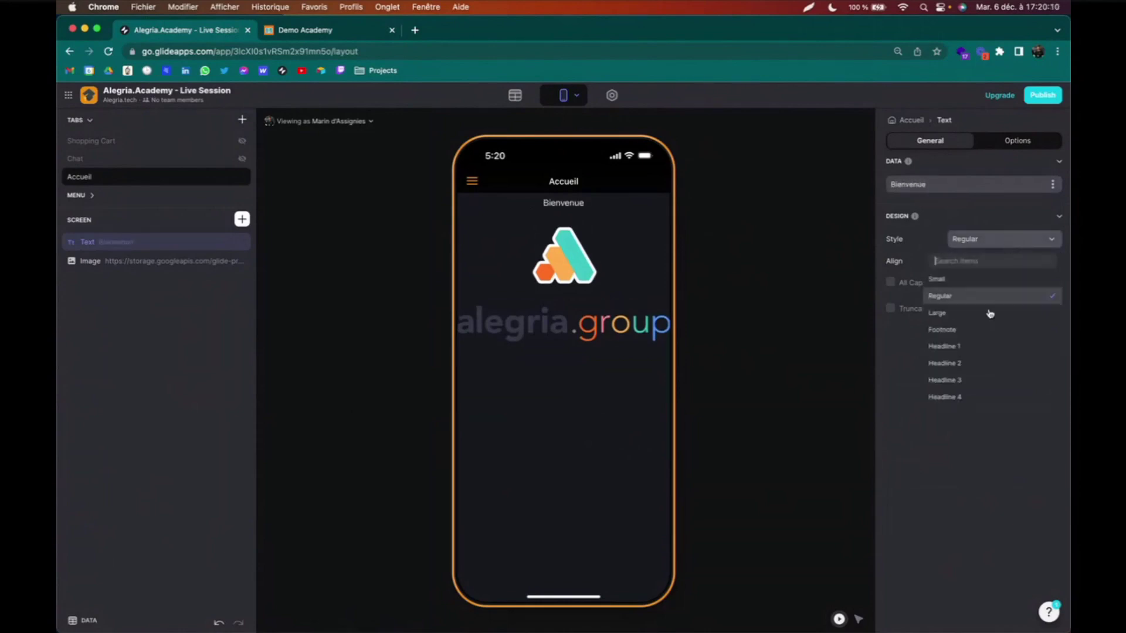
left_click(975, 381)
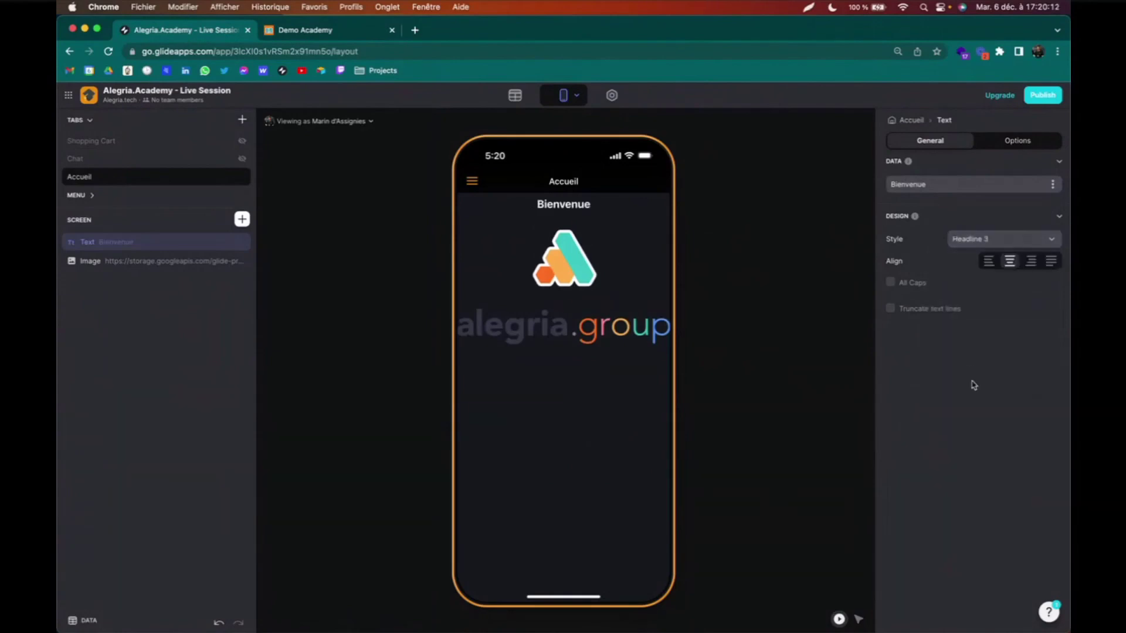
- Change the logo image's style to "Inset with content"
left_click(168, 261)
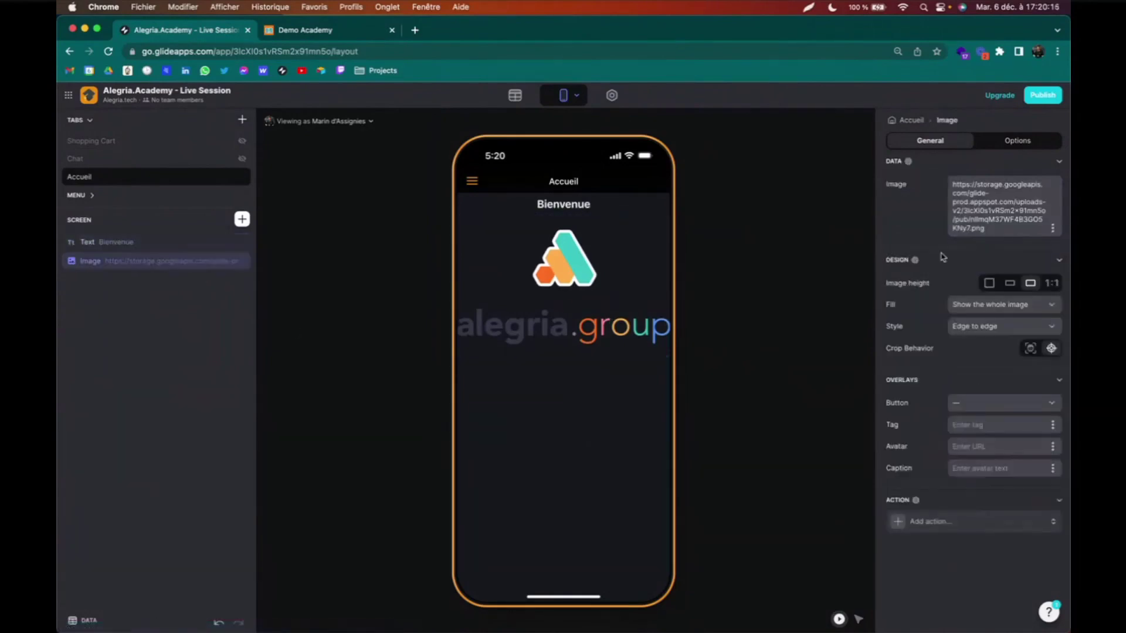
left_click(1007, 330)
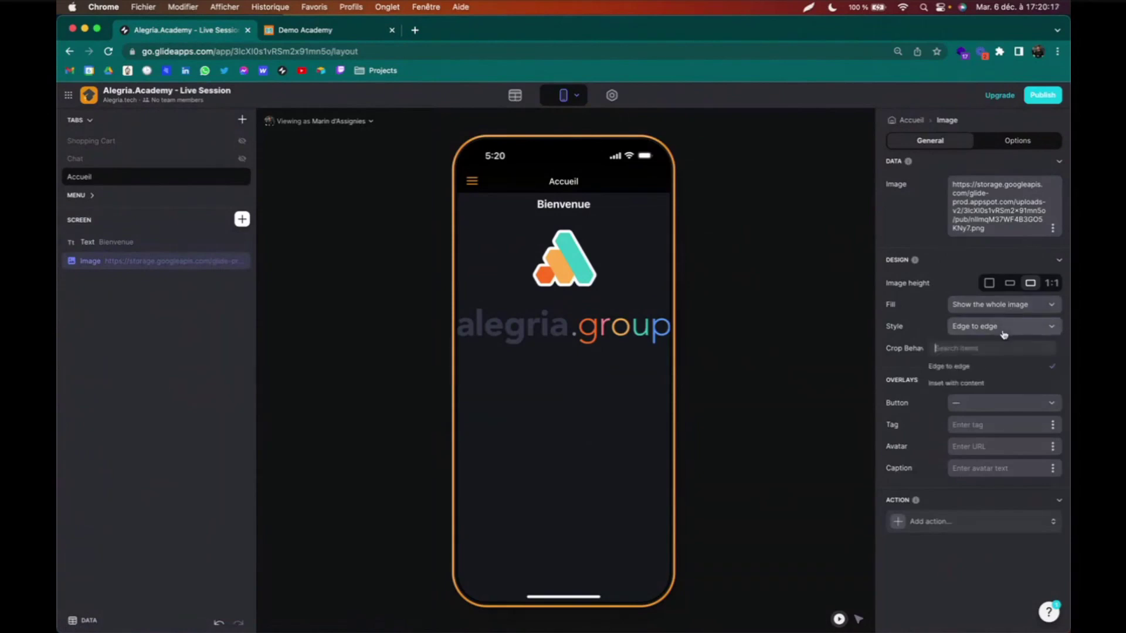
left_click(980, 385)
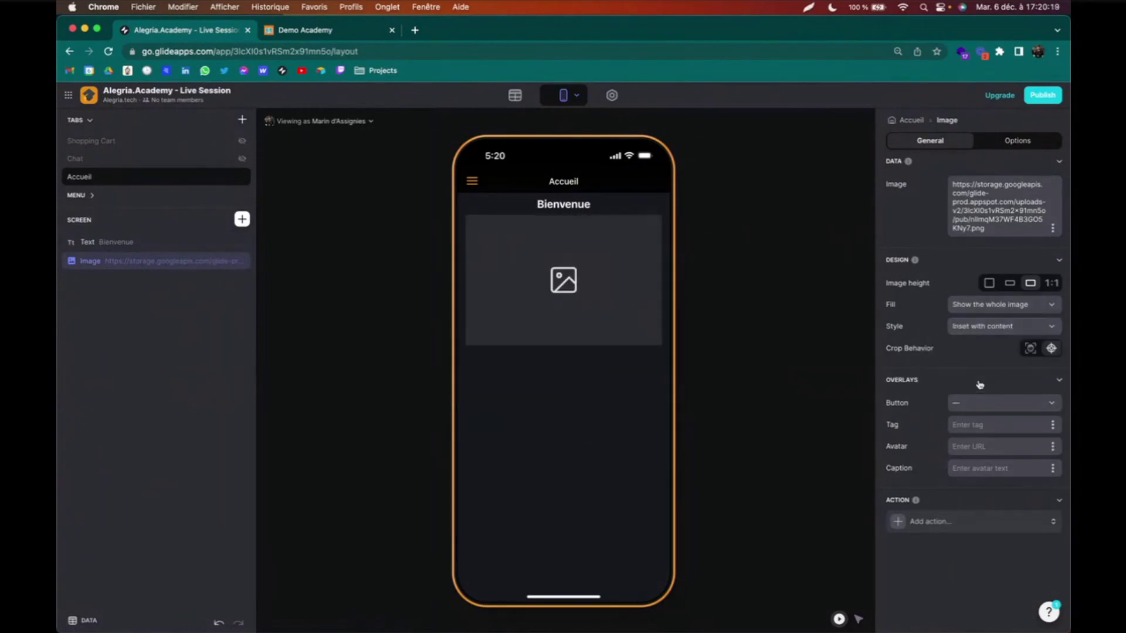
- Check the Accueil screen of the Demo Academy example and insert a Hint component with the Success mood below the logo
left_click(241, 220)
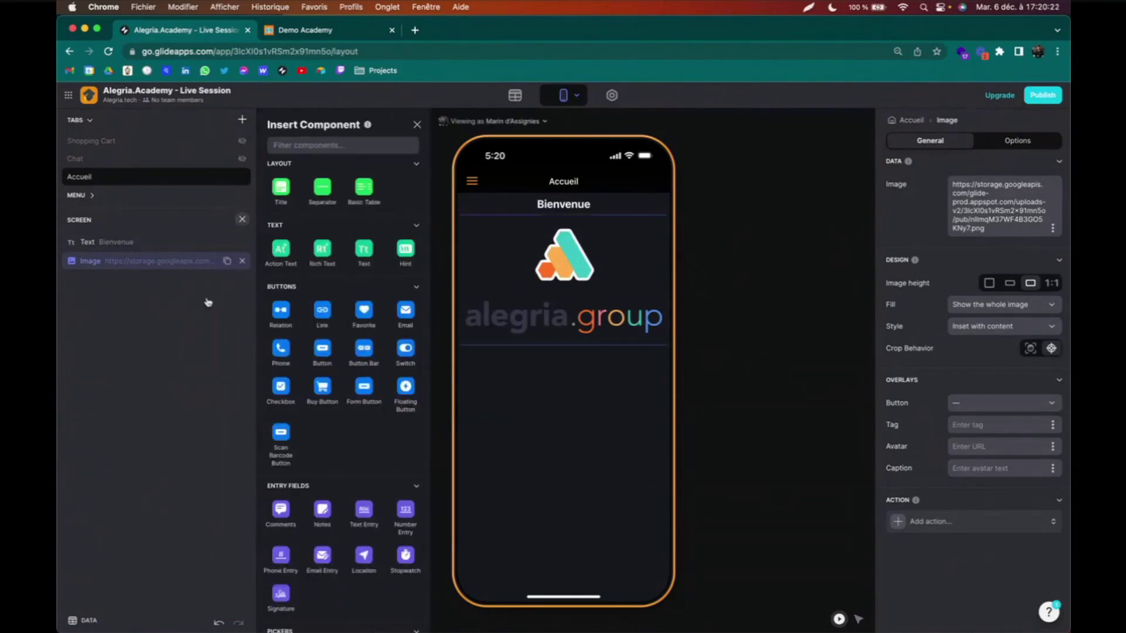
left_click(323, 27)
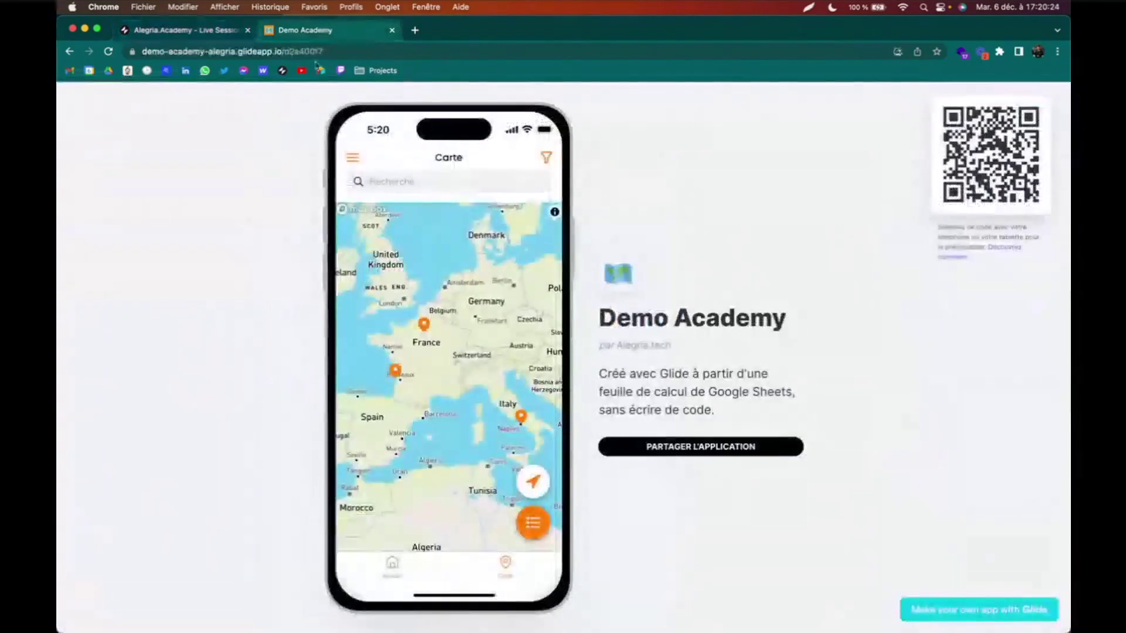
left_click(392, 565)
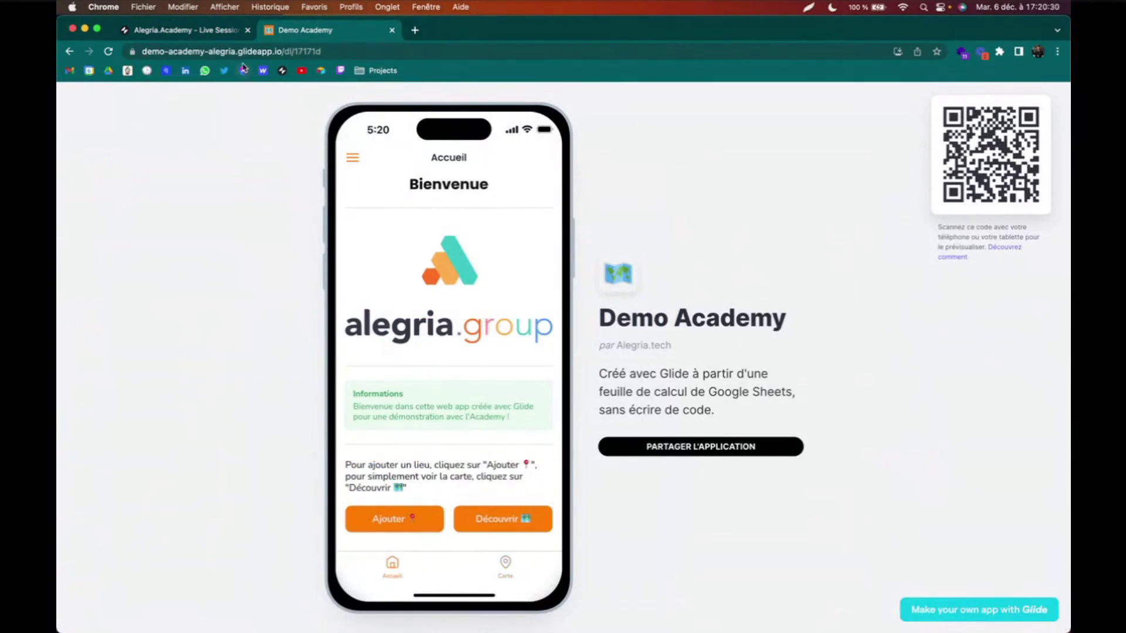
left_click(181, 30)
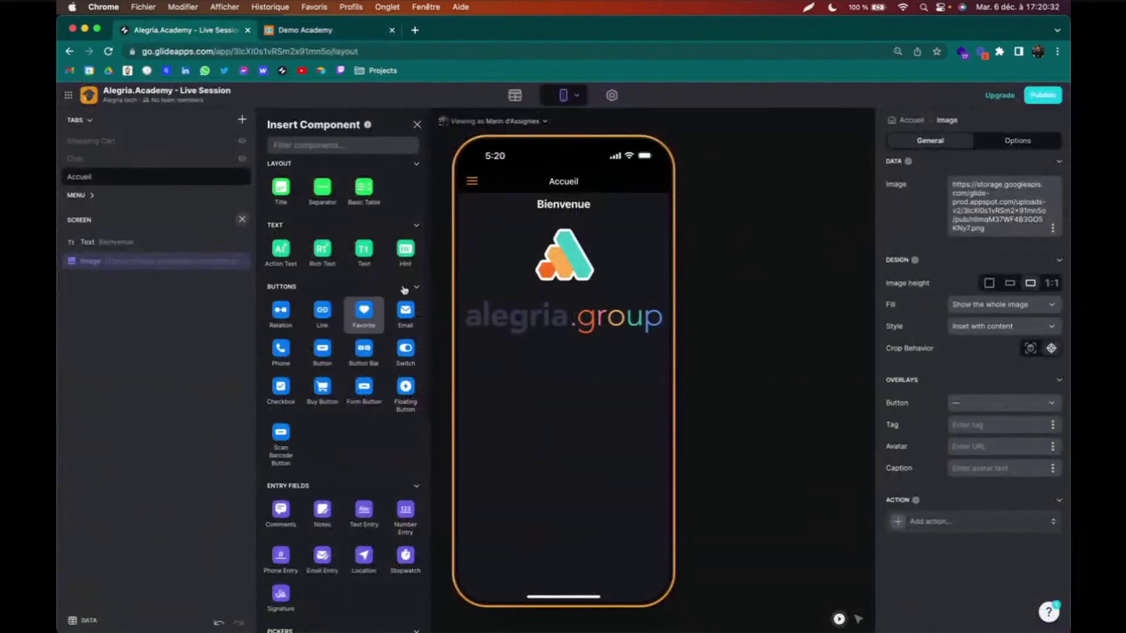
left_click(405, 251)
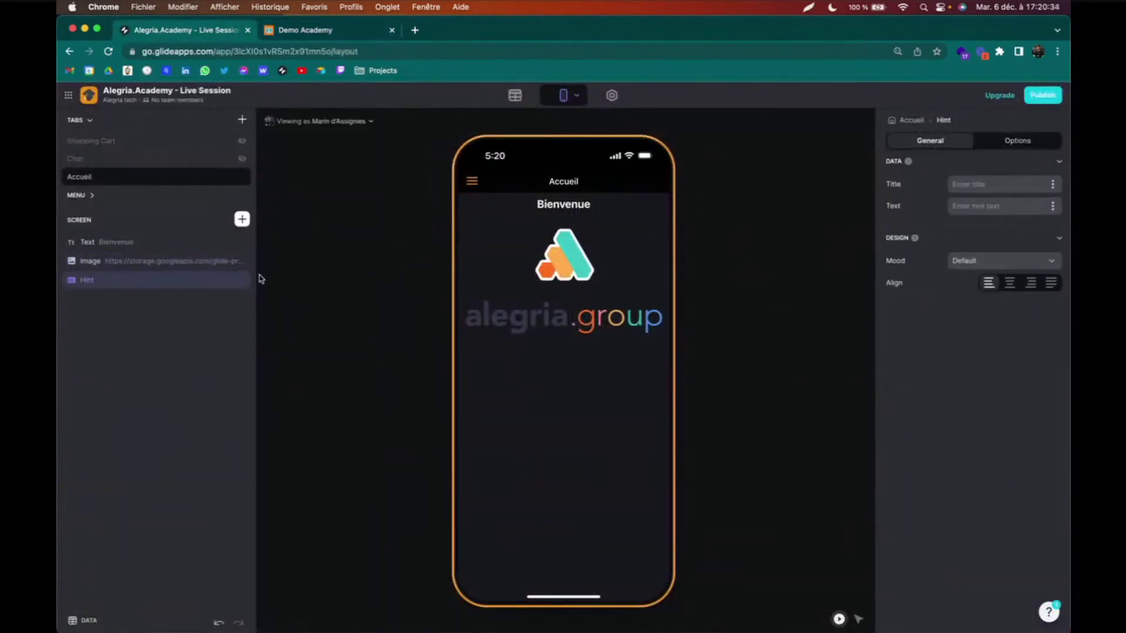
left_click(968, 261)
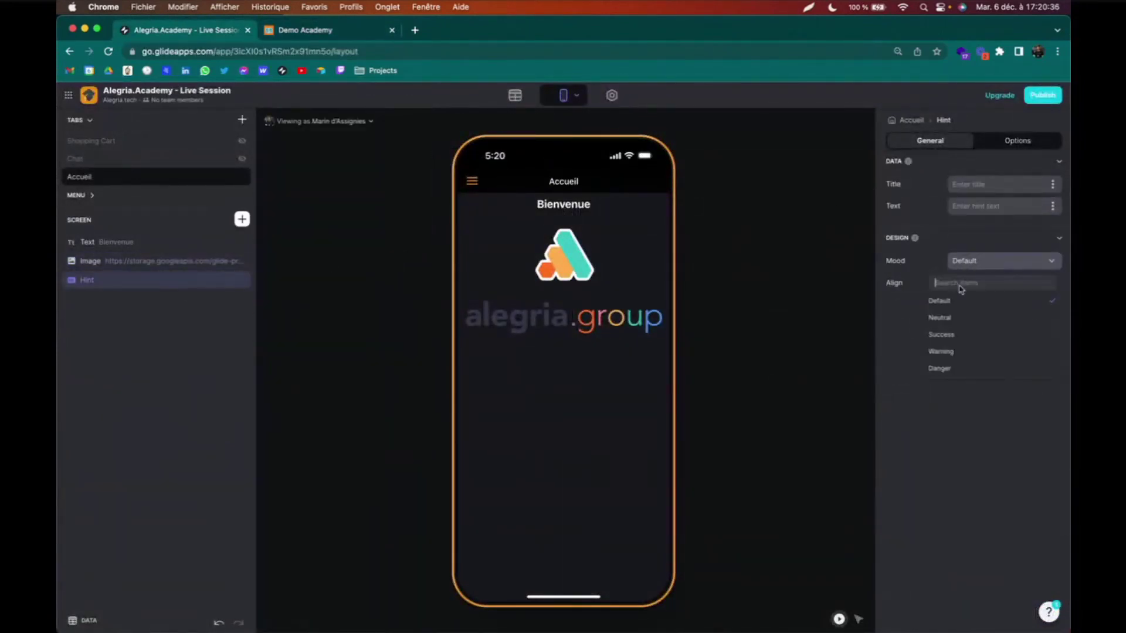
left_click(950, 337)
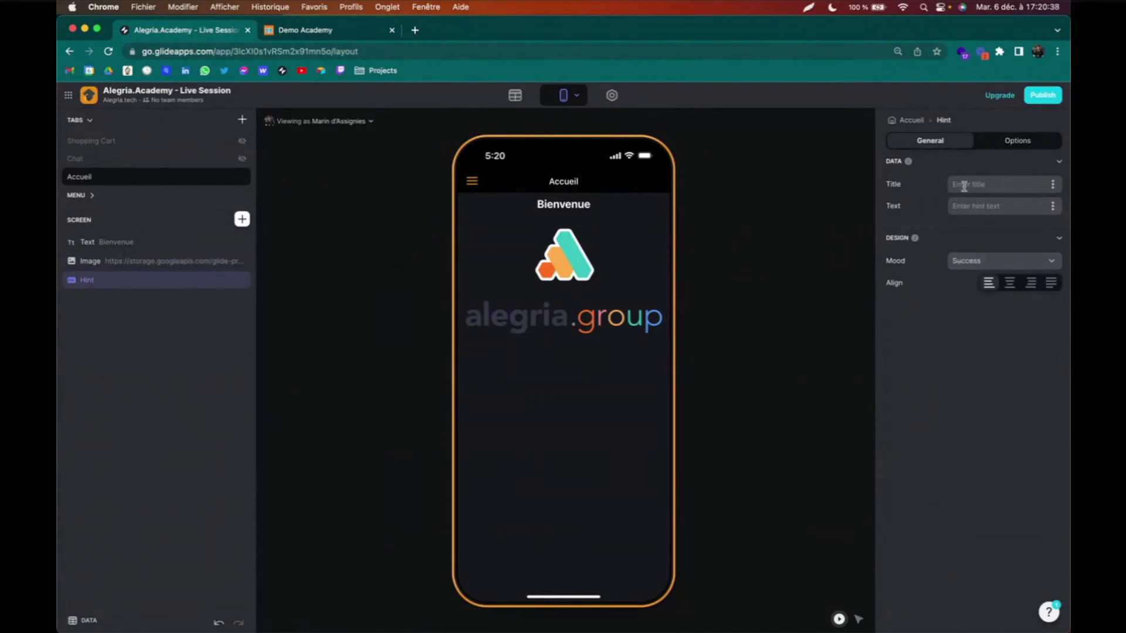
- Title the hint "Informations" and set its text to "Pour ajouter une activité, cliquez sur le bouton ci-dessous :"
type("Informations")
left_click(962, 205)
type("Pour ajouter une")
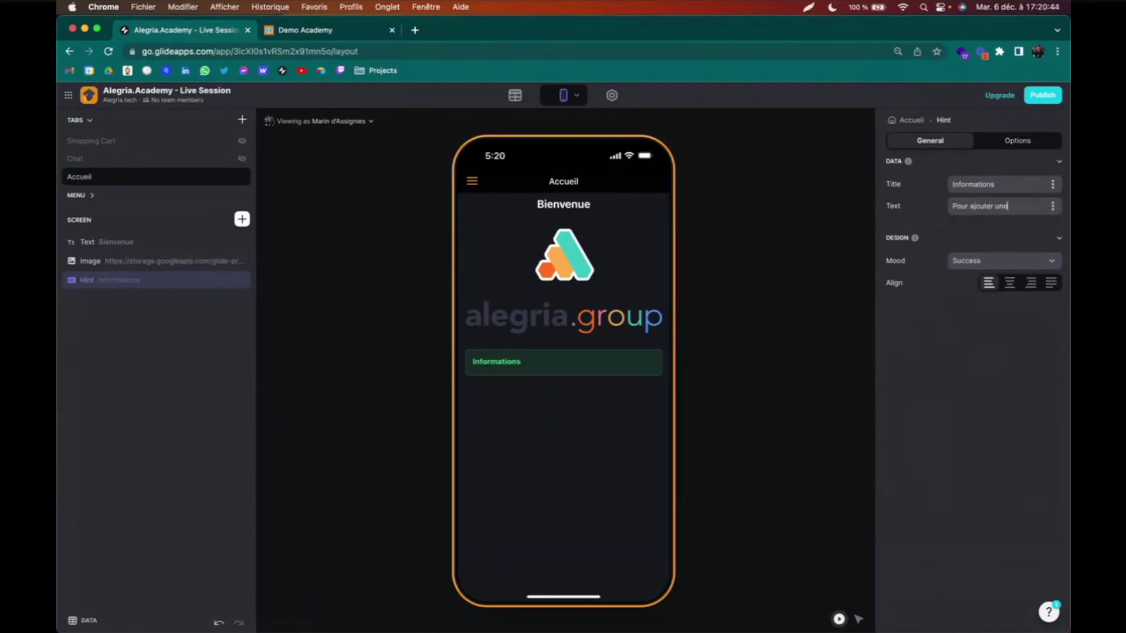
type(" activité, clic")
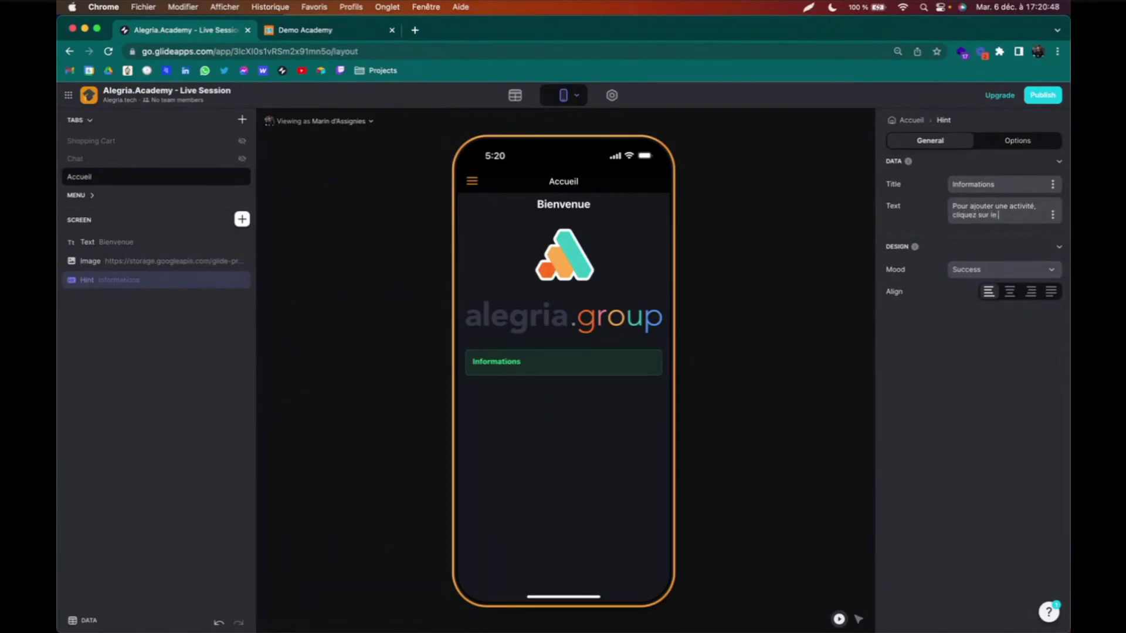
type("quez sur le bouton ci-dessous :")
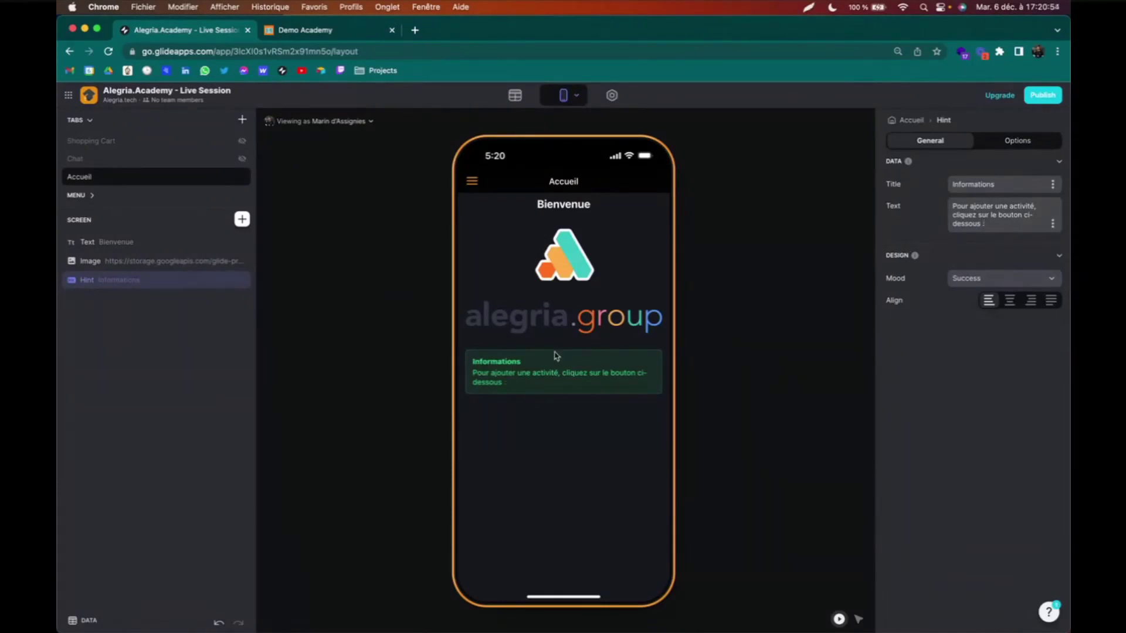
- Insert a Button Bar component below the hint, filtering the components by "butt"
left_click(242, 219)
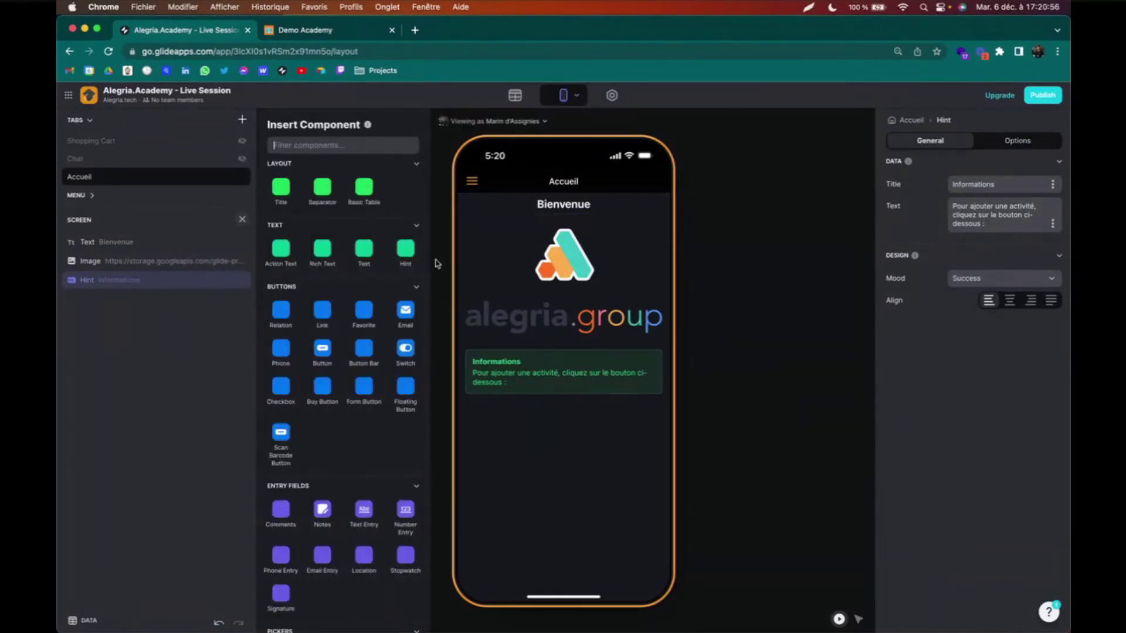
scroll(310, 443, "down", 6)
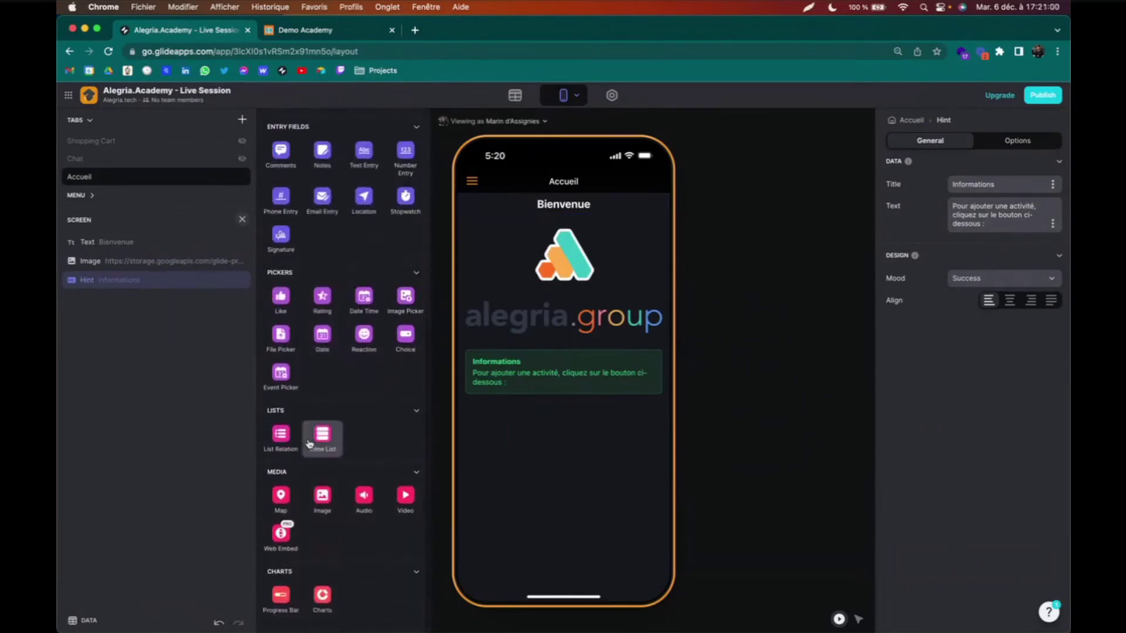
scroll(353, 407, "up", 6)
scroll(352, 406, "down", 4)
scroll(353, 406, "up", 4)
type("butt")
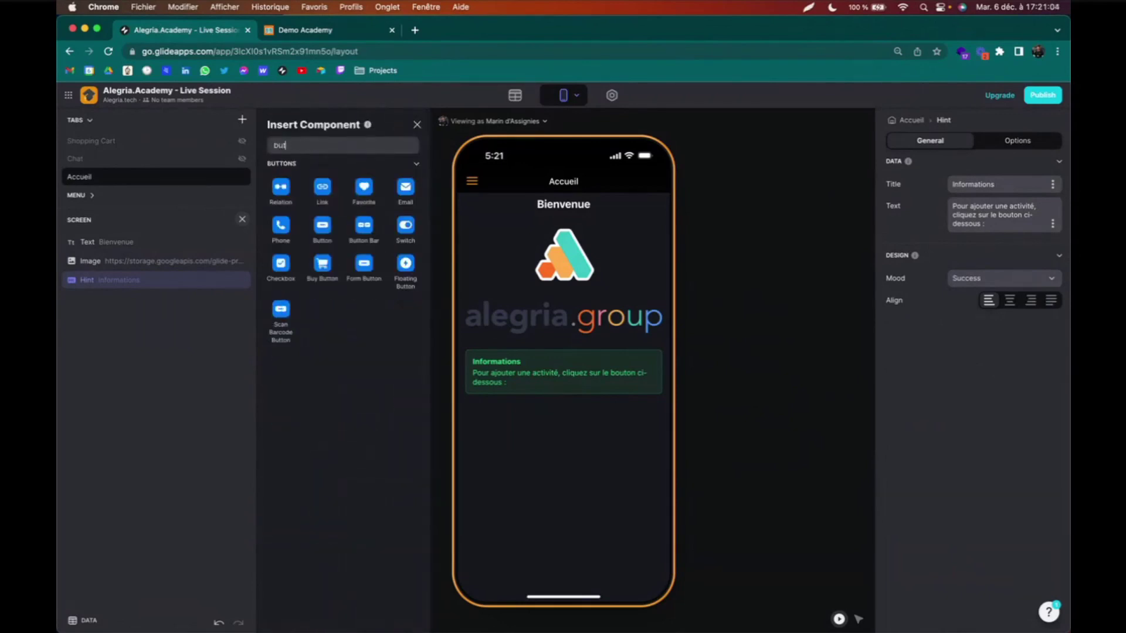
left_click(363, 227)
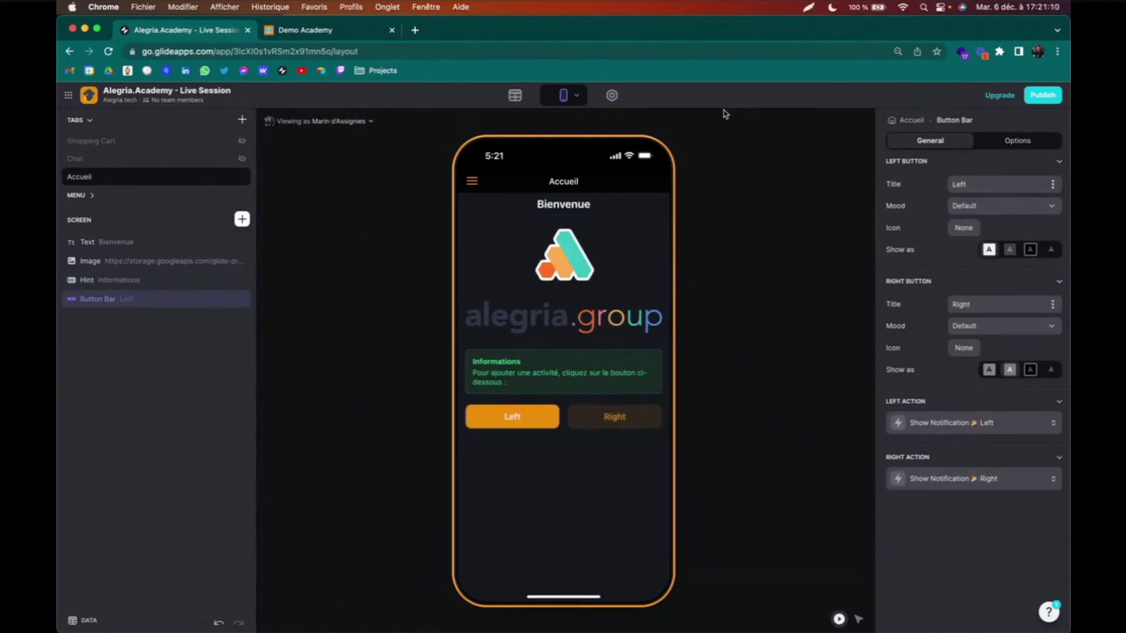
- Turn off "Match device's theme" in the app's appearance settings and return to the layout editor
left_click(612, 95)
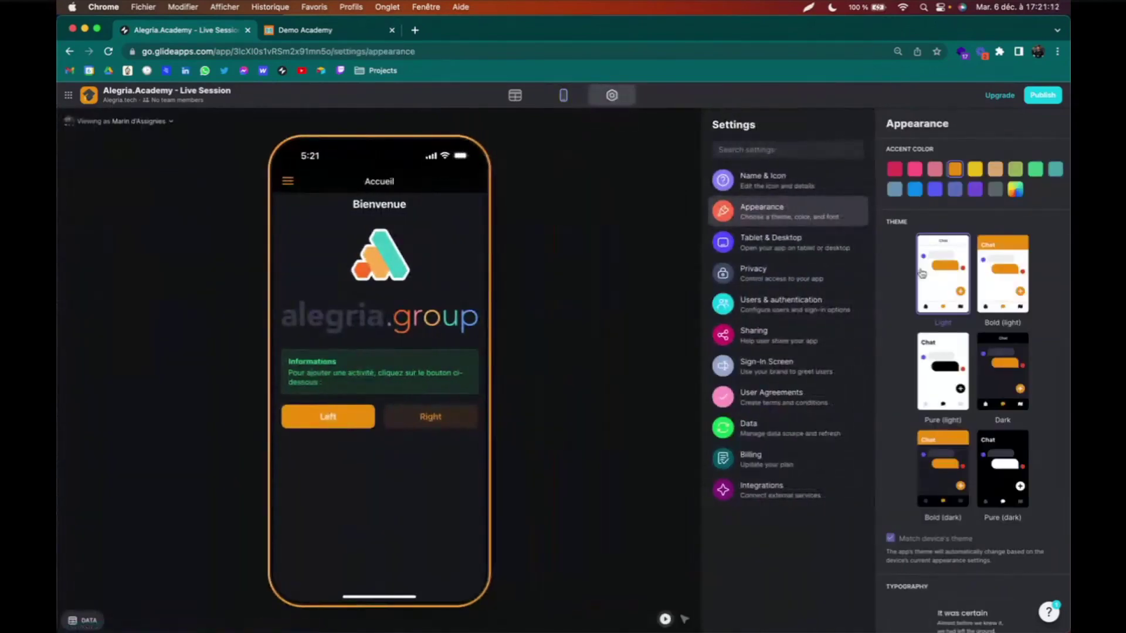
left_click(890, 538)
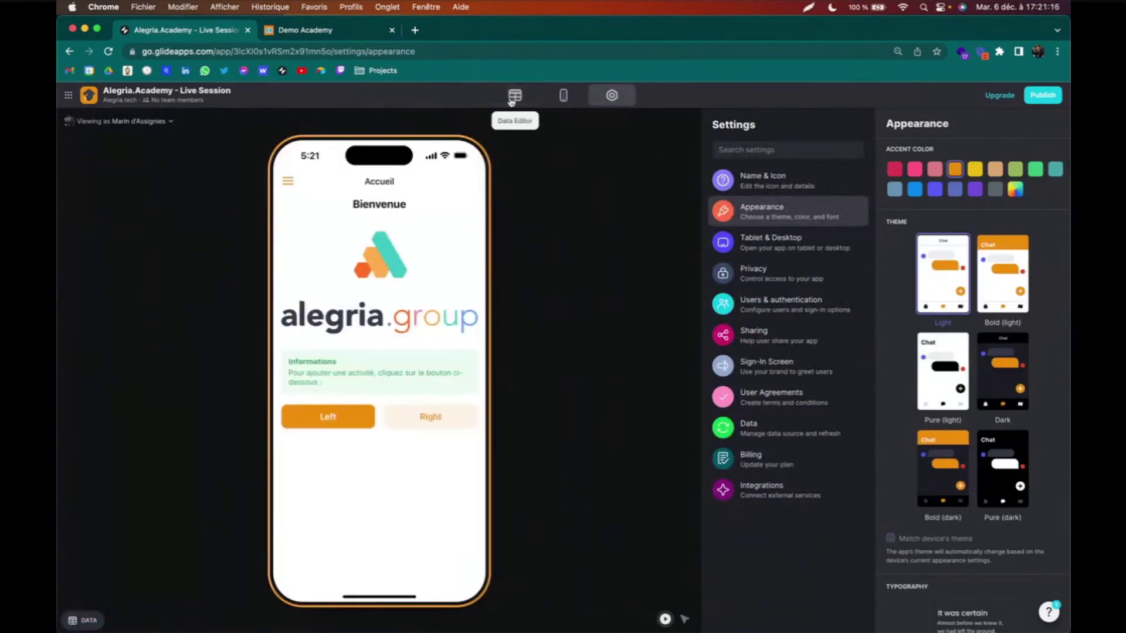
left_click(513, 95)
left_click(555, 97)
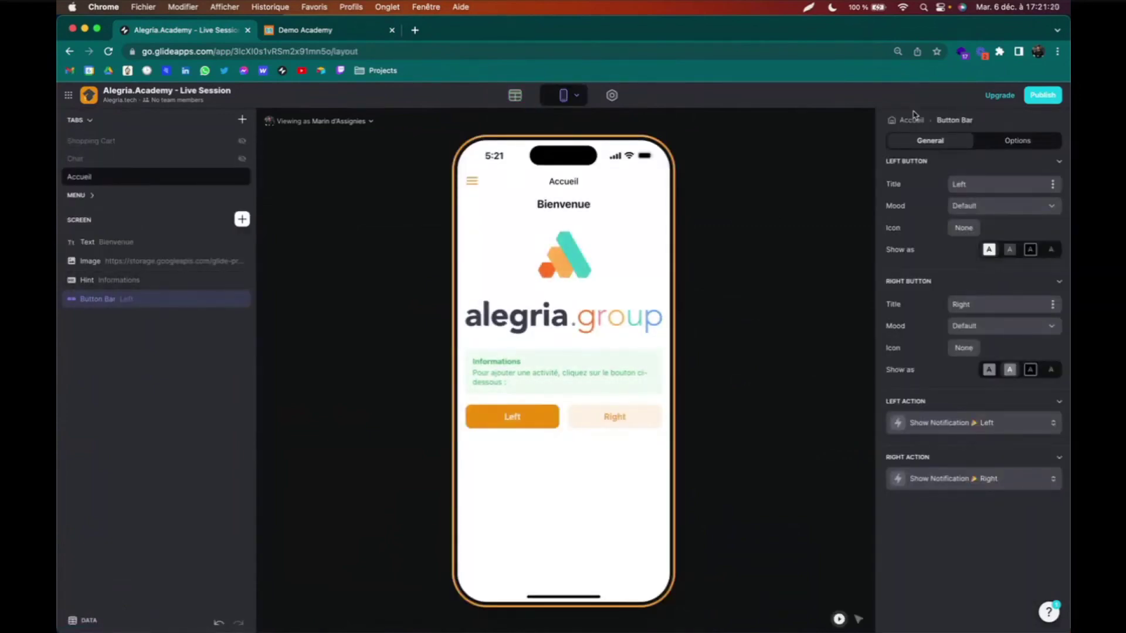
- Show both the left and right buttons of the Button Bar in the outlined style
double_click(991, 186)
left_click(1030, 249)
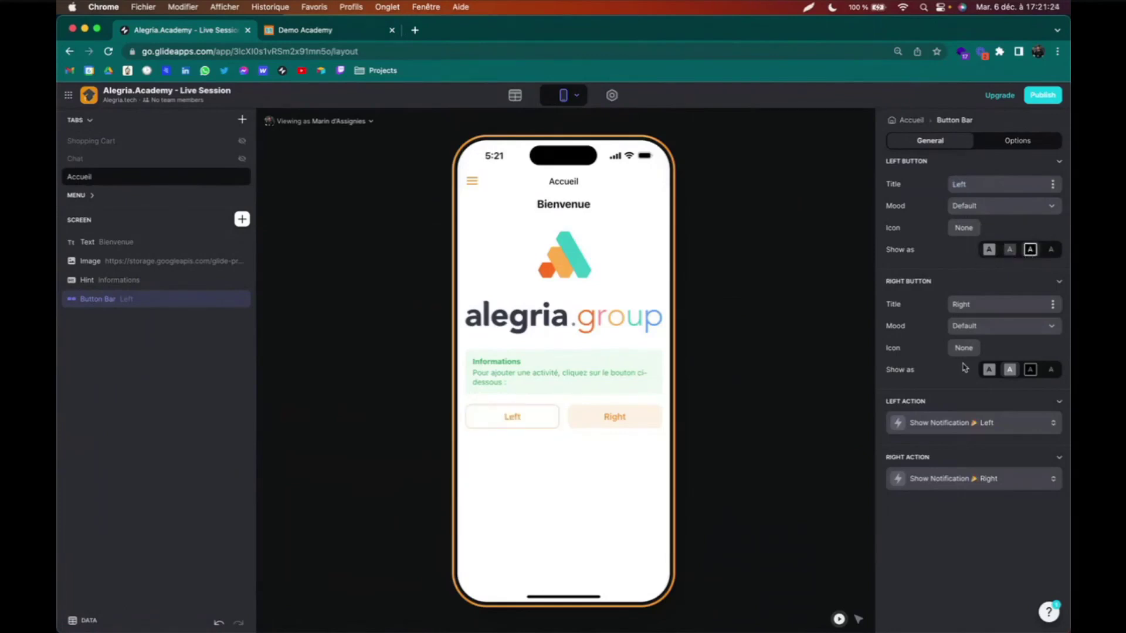
left_click(1030, 369)
- Title the Button Bar's left button "Ajouter une activité" and its right button "Voir la carte"
double_click(972, 186)
type("Ajouter une")
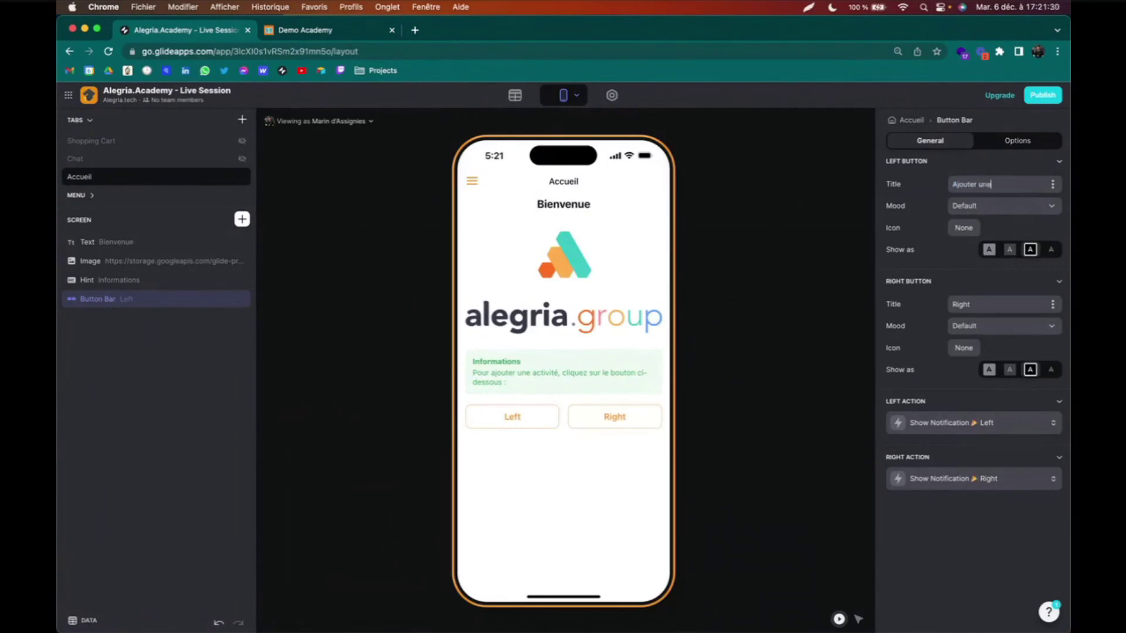
type(" activité")
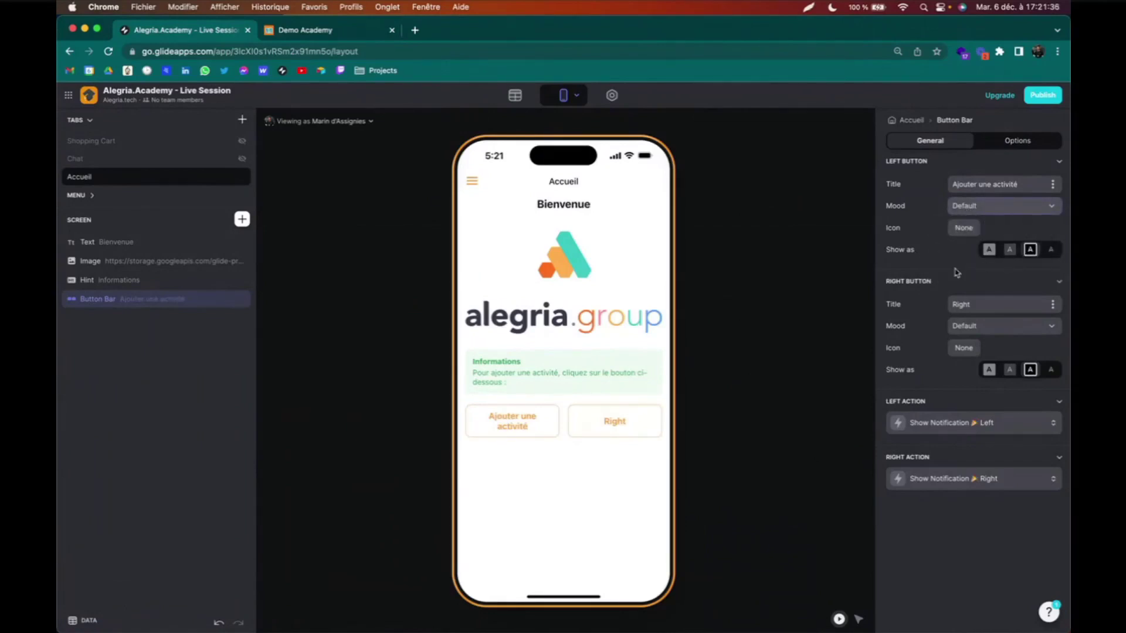
double_click(976, 305)
type("V")
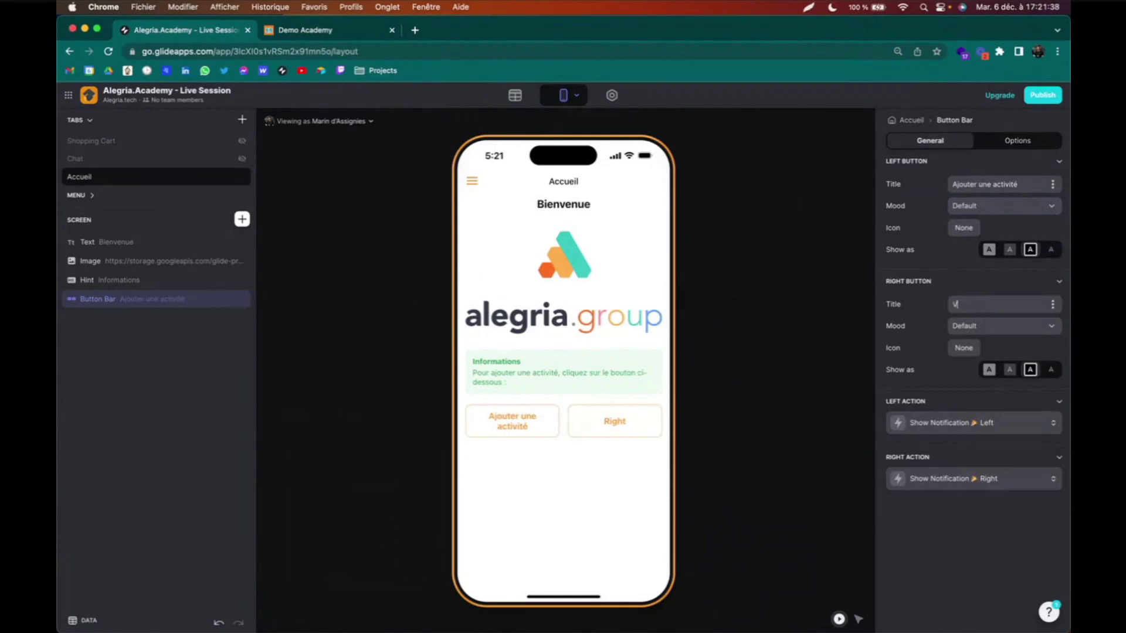
type("oir la carte")
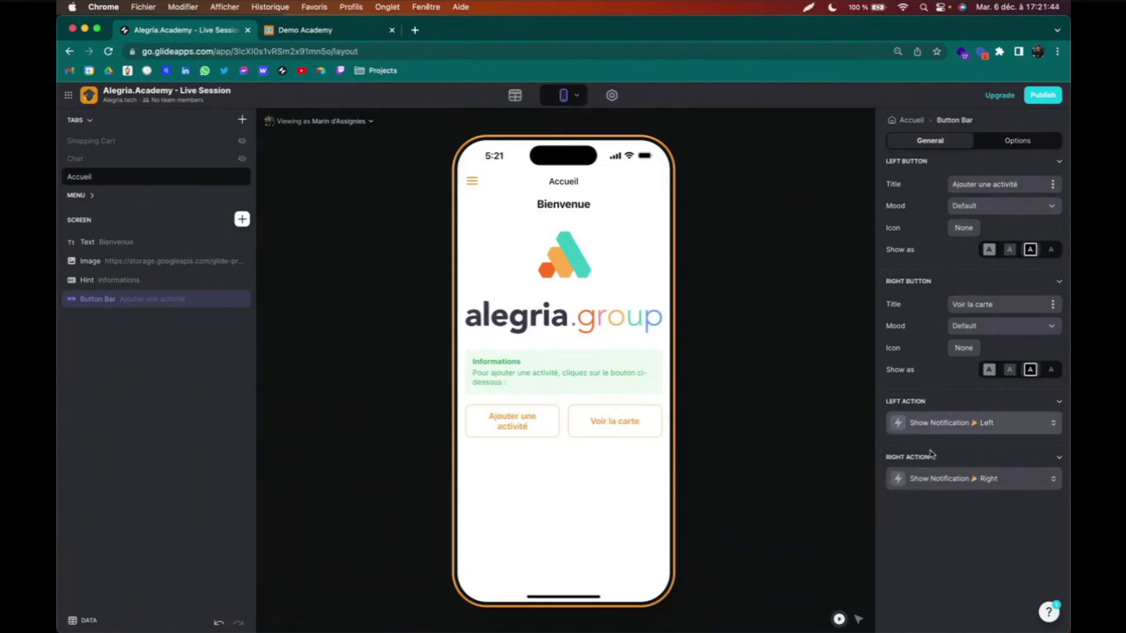
- Change the left button's action from showing a notification to Show Form Screen
left_click(939, 424)
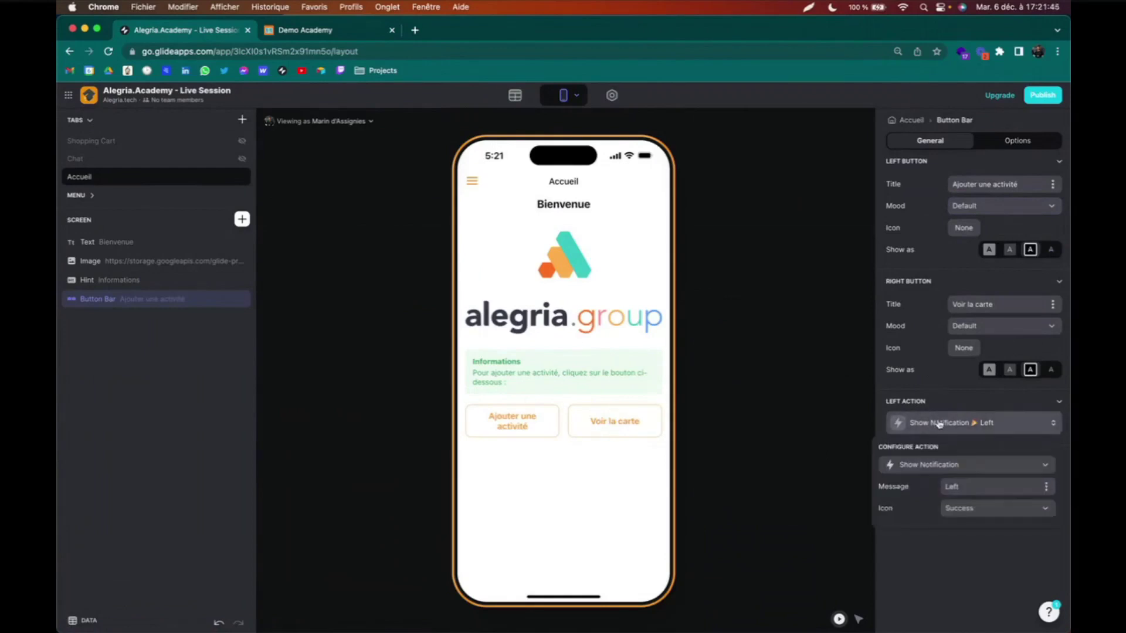
left_click(936, 471)
scroll(952, 327, "down", 3)
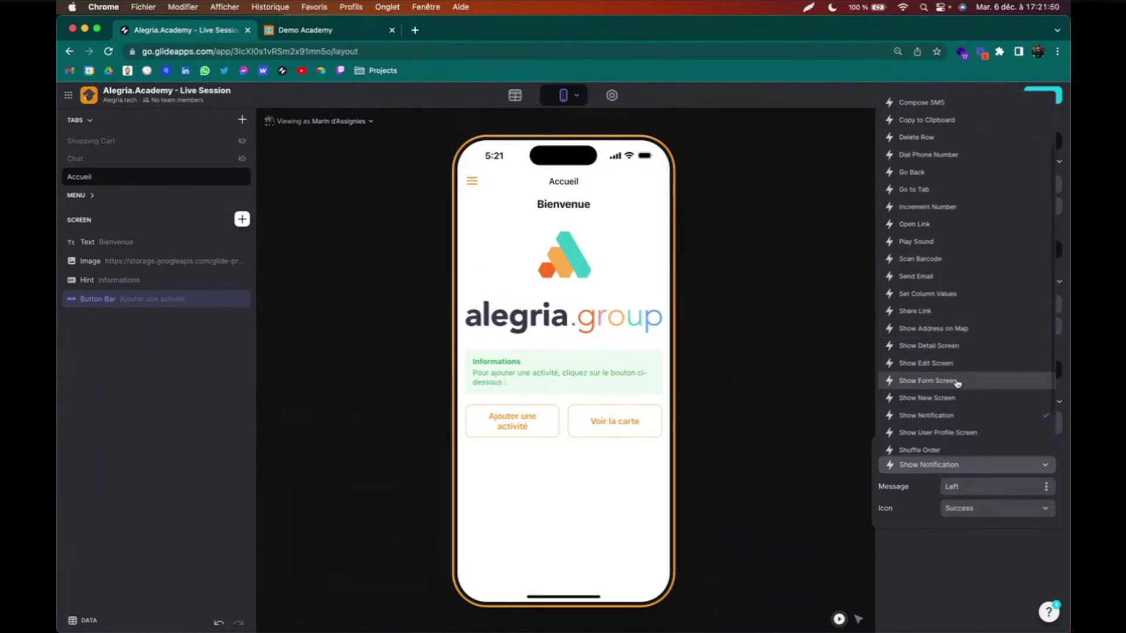
left_click(964, 384)
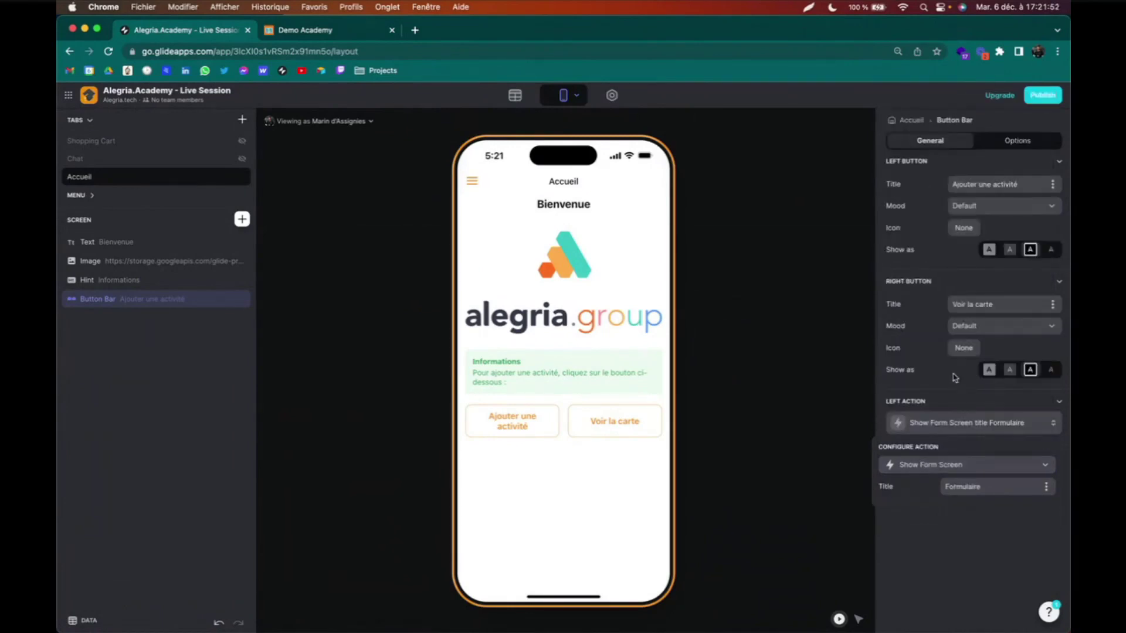
left_click(963, 536)
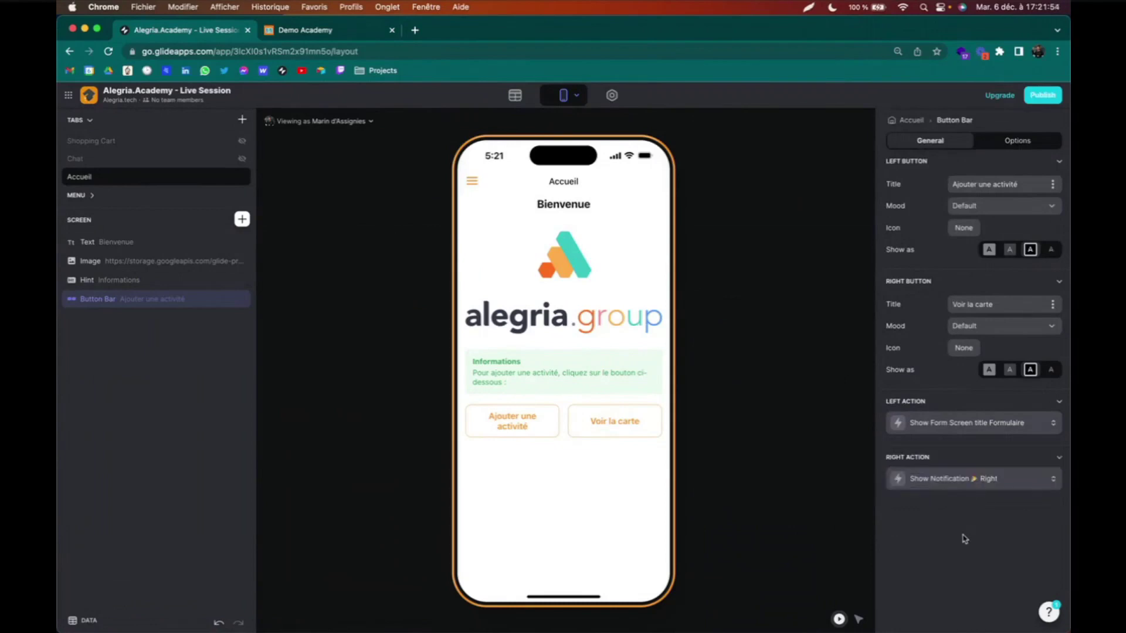
- Open the form behind "Ajouter une activité" and select Activités as its destination sheet
left_click(535, 433)
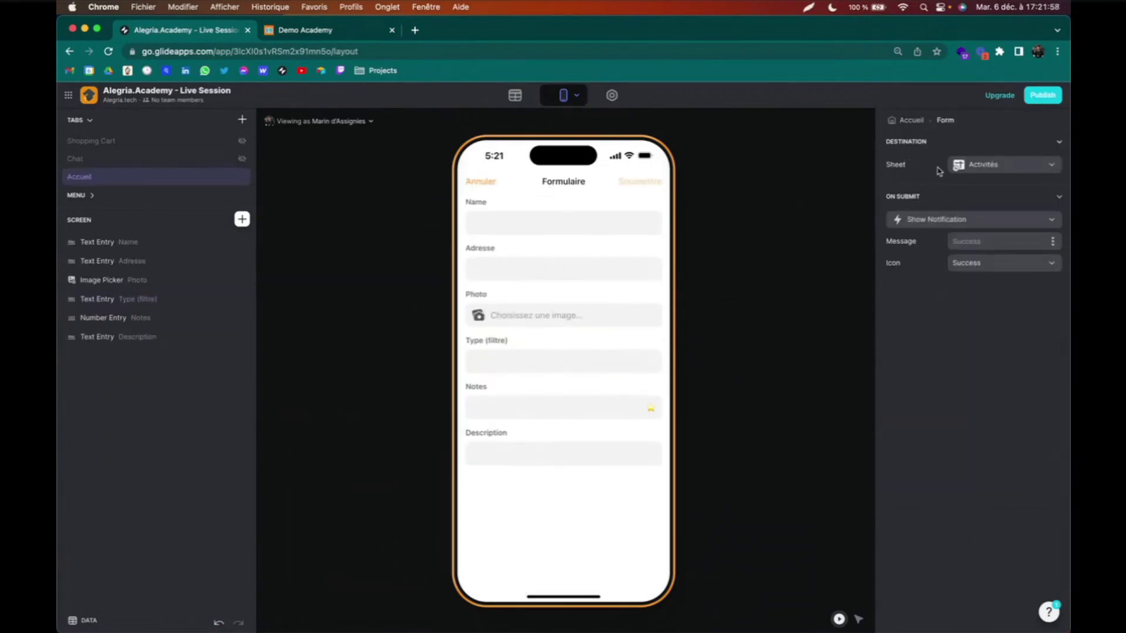
left_click(999, 167)
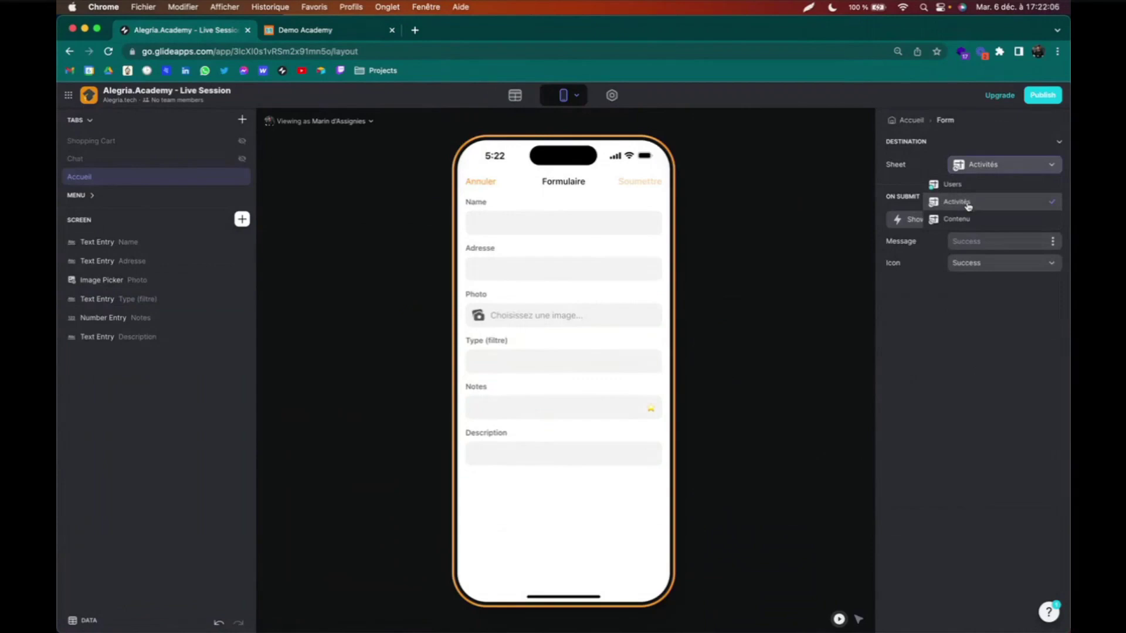
left_click(969, 205)
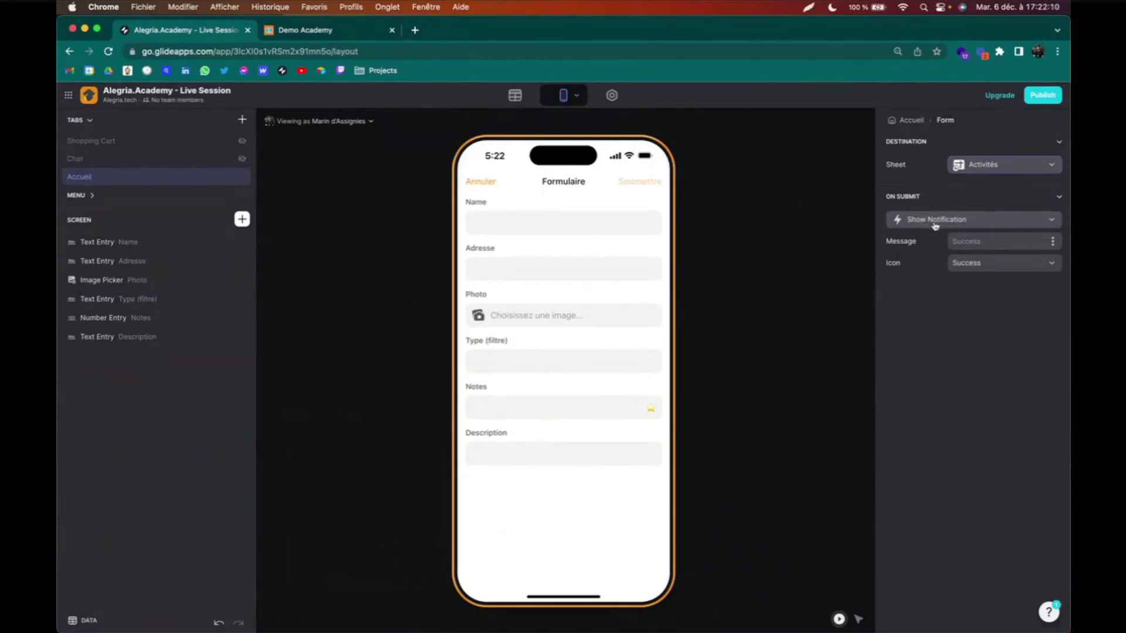
- Set the form's on-submit notification message to "Bien envoyée" followed by an emoji found by searching "fete"
left_click(971, 242)
type("Bien envoyée")
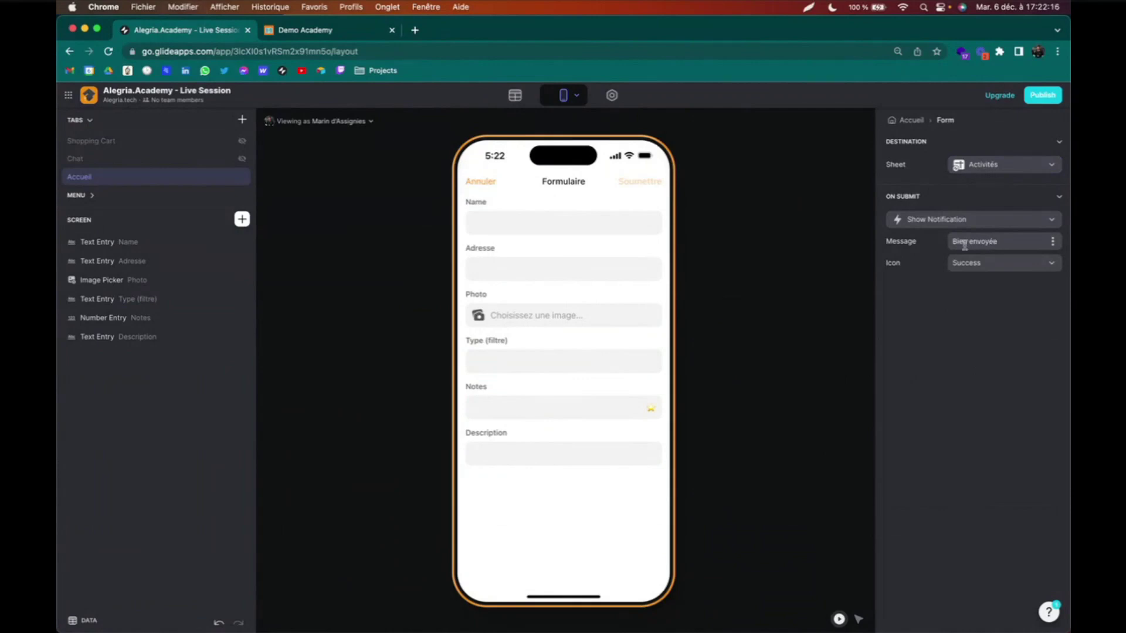
key("ctrl+super+space")
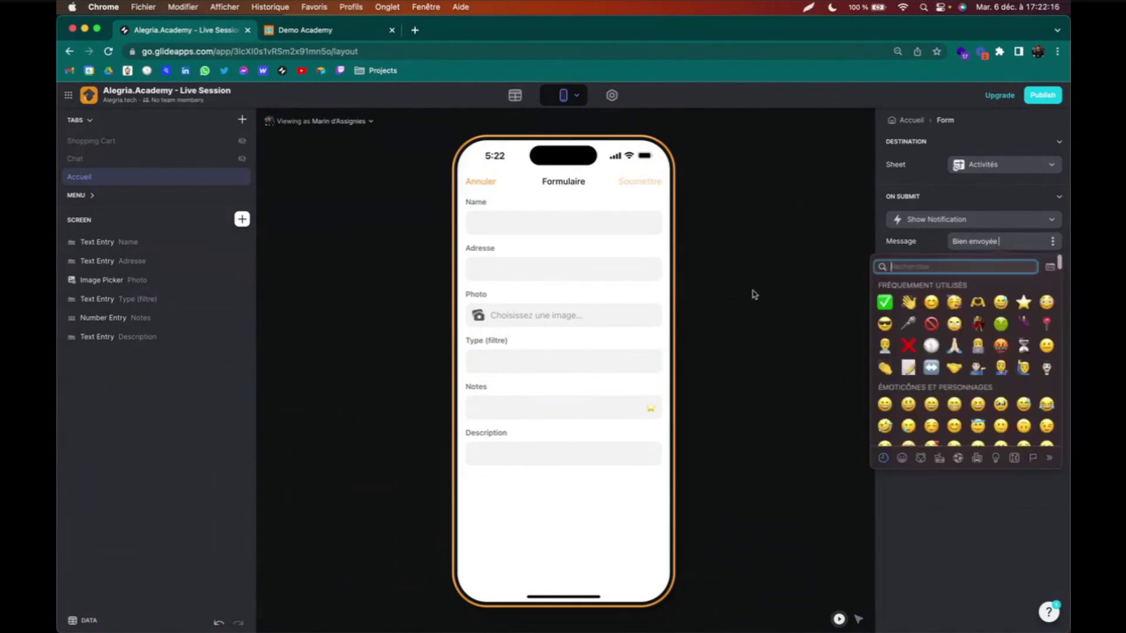
type("fete")
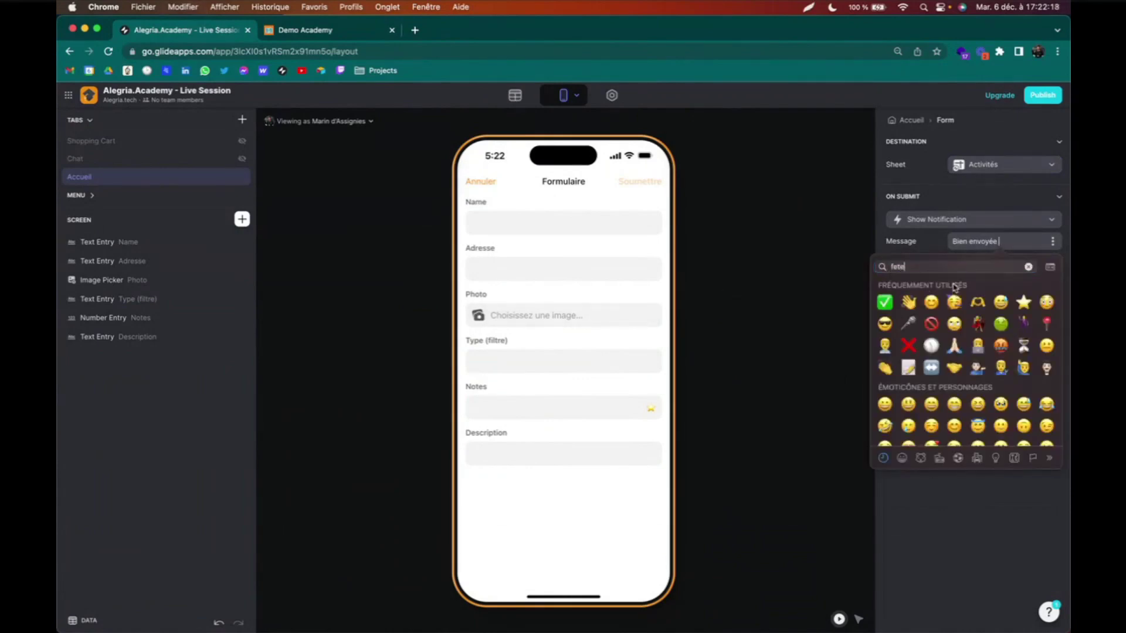
key("Right")
key("Return")
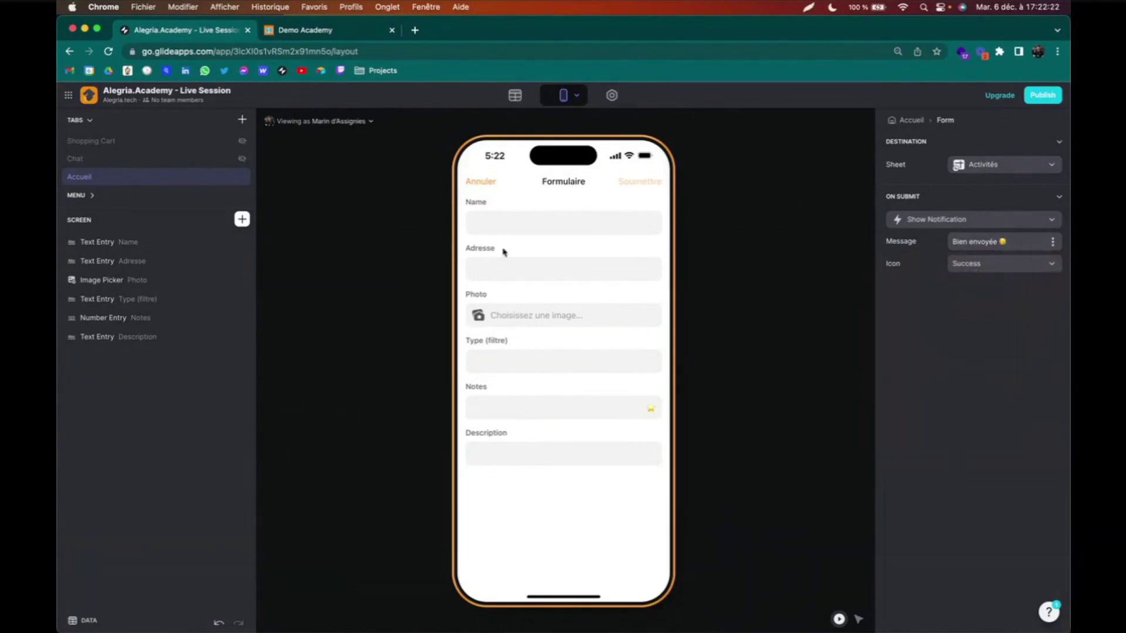
- Review the form's entry components and move the Photo image picker above the Name entry
left_click(152, 242)
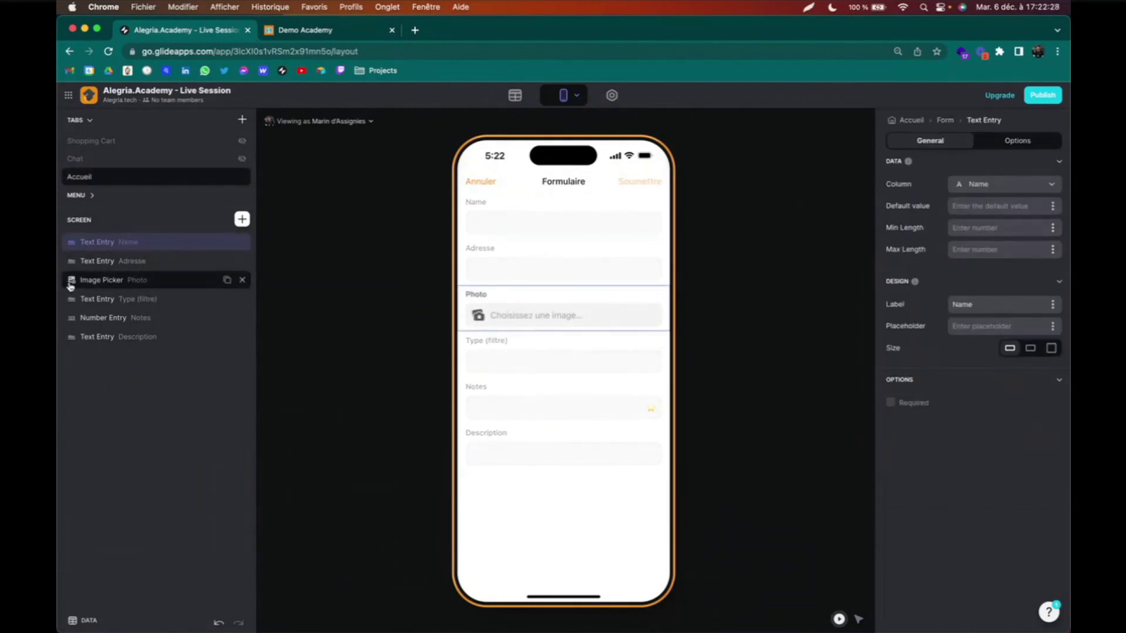
left_click(111, 302)
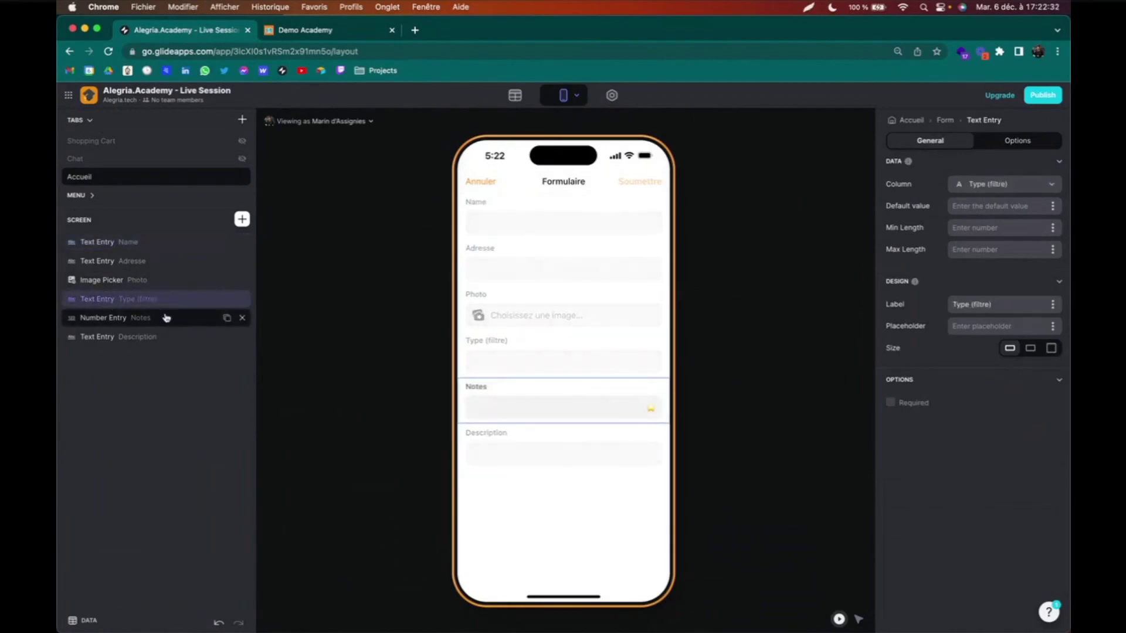
left_click(153, 249)
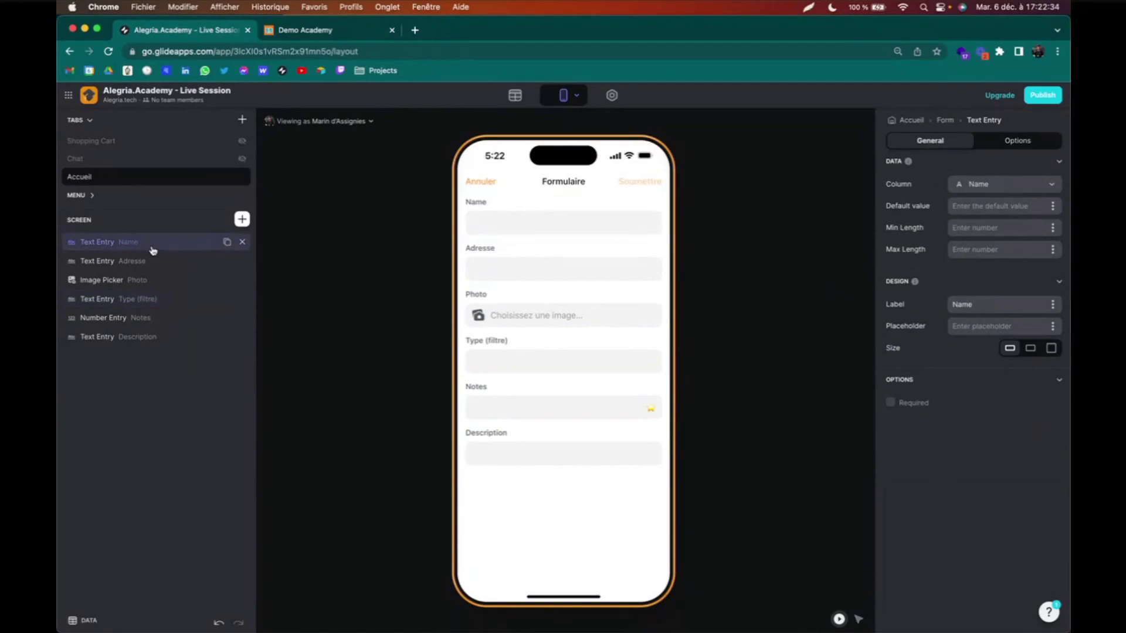
left_click(153, 286)
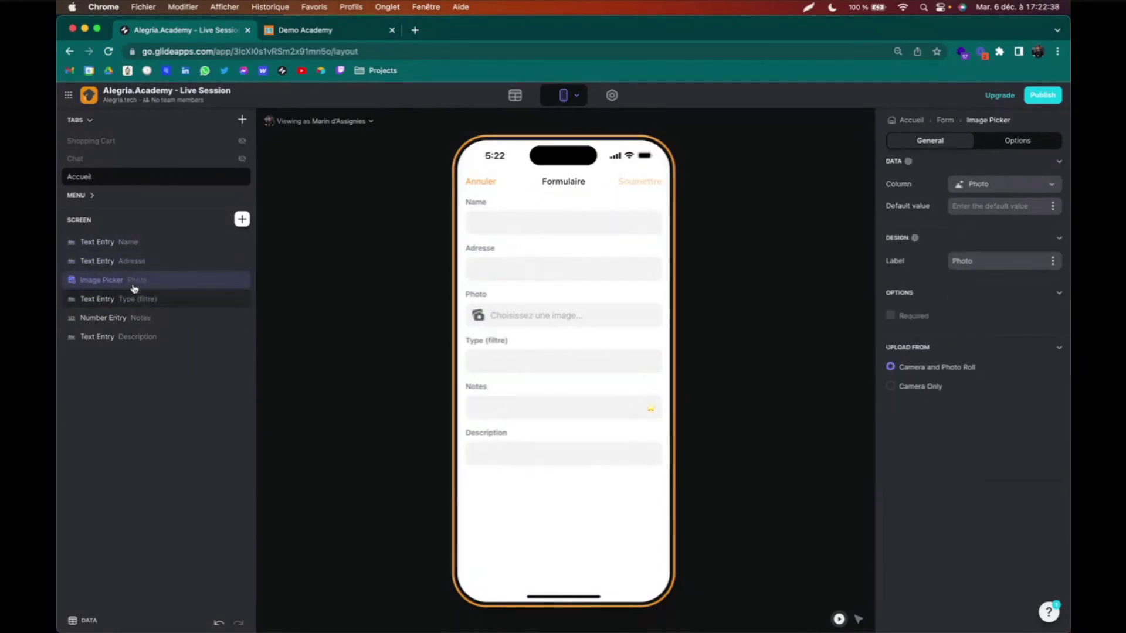
left_click_drag(130, 283, 129, 237)
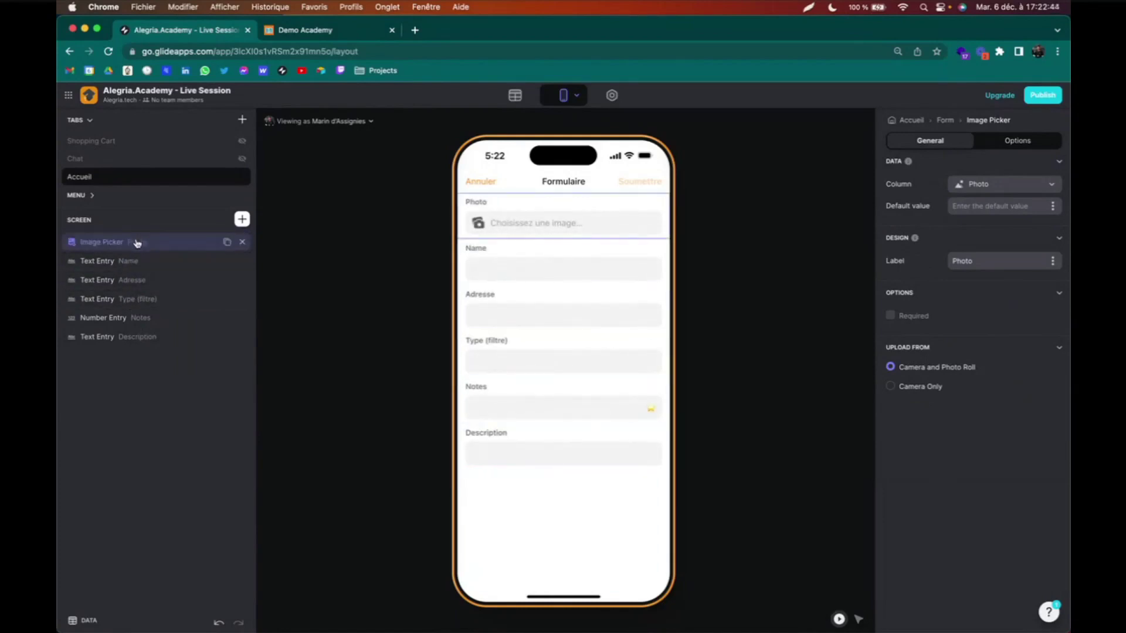
- Replace the Type (filtre) text entry with a Choice component at the end of the form
left_click(133, 301)
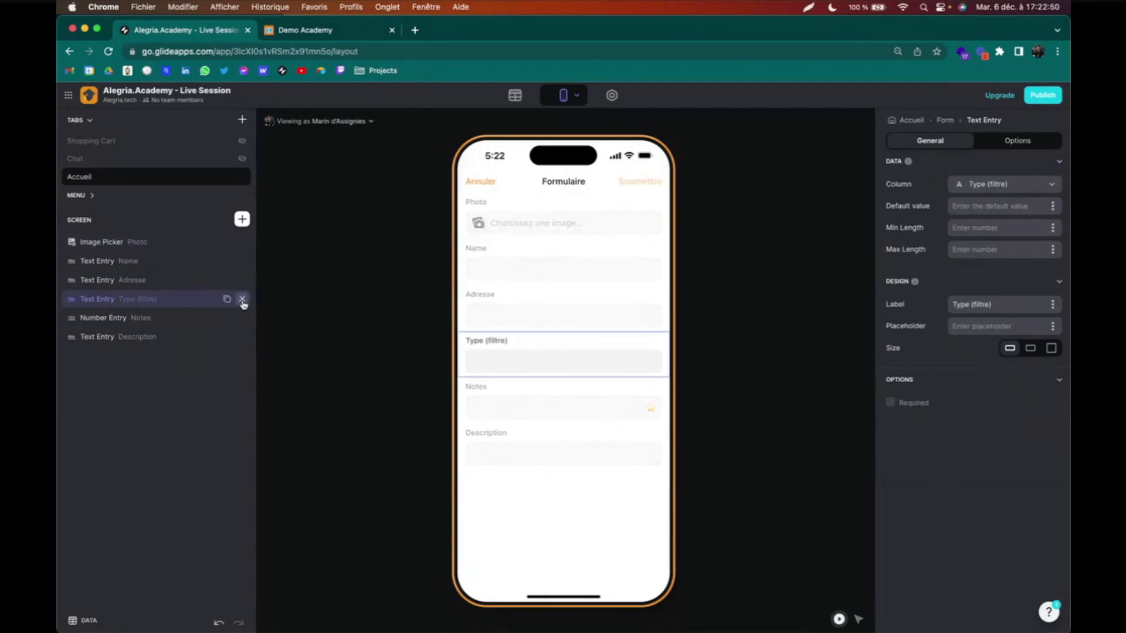
left_click(241, 220)
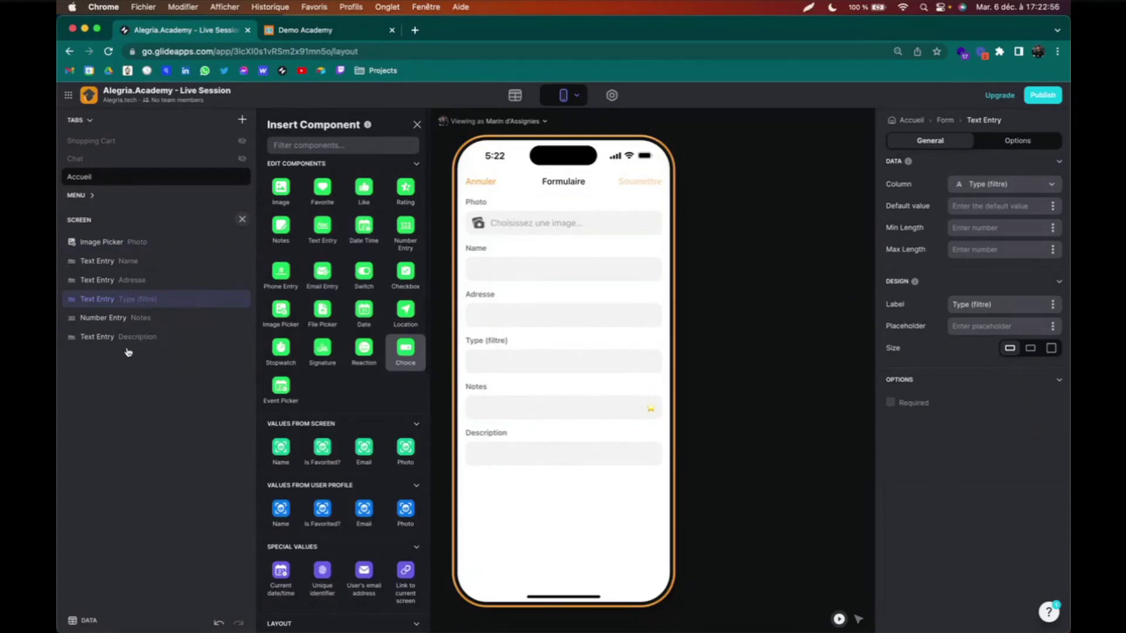
left_click_drag(128, 352, 129, 356)
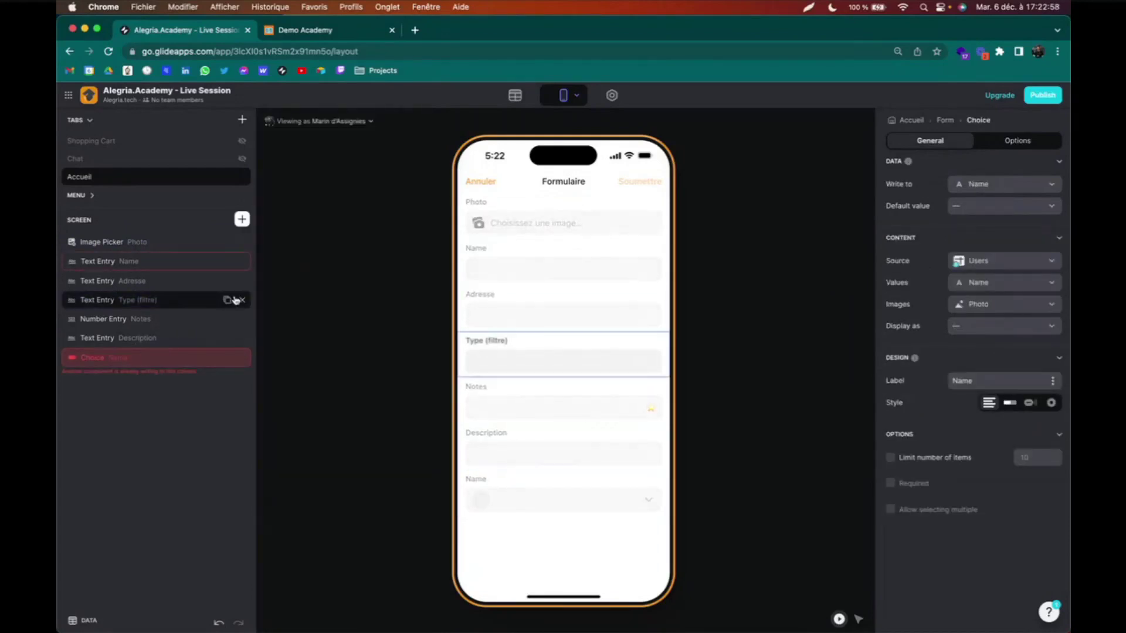
left_click(239, 300)
left_click(137, 343)
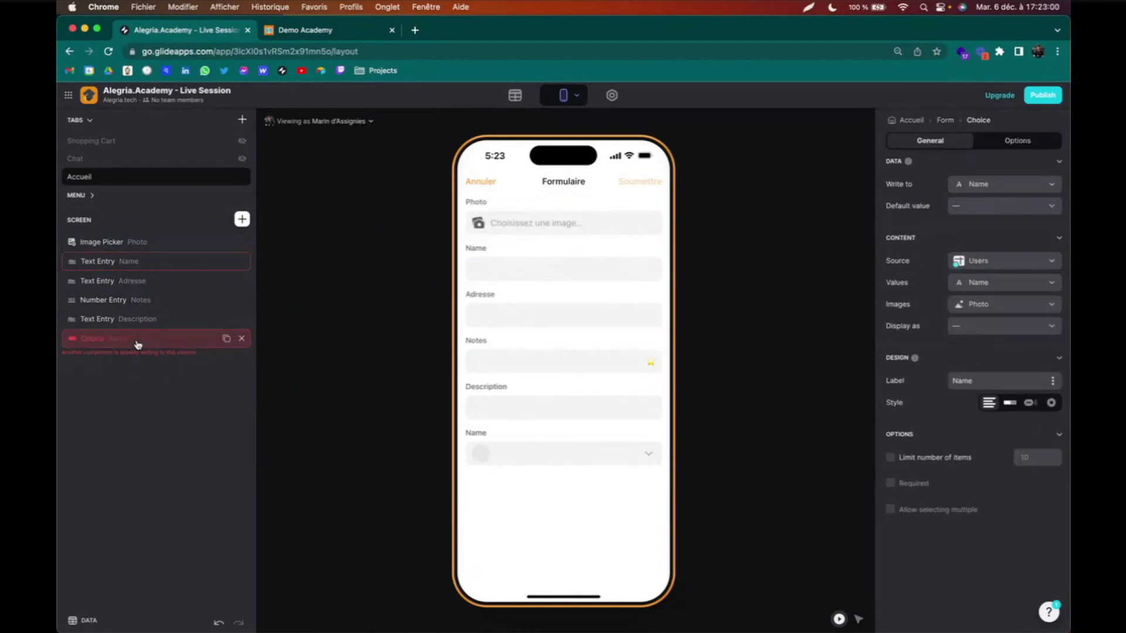
- Make the Choice component write to Type (filtre), using Contenu as its source and Catégories for both its values and its display
left_click(983, 186)
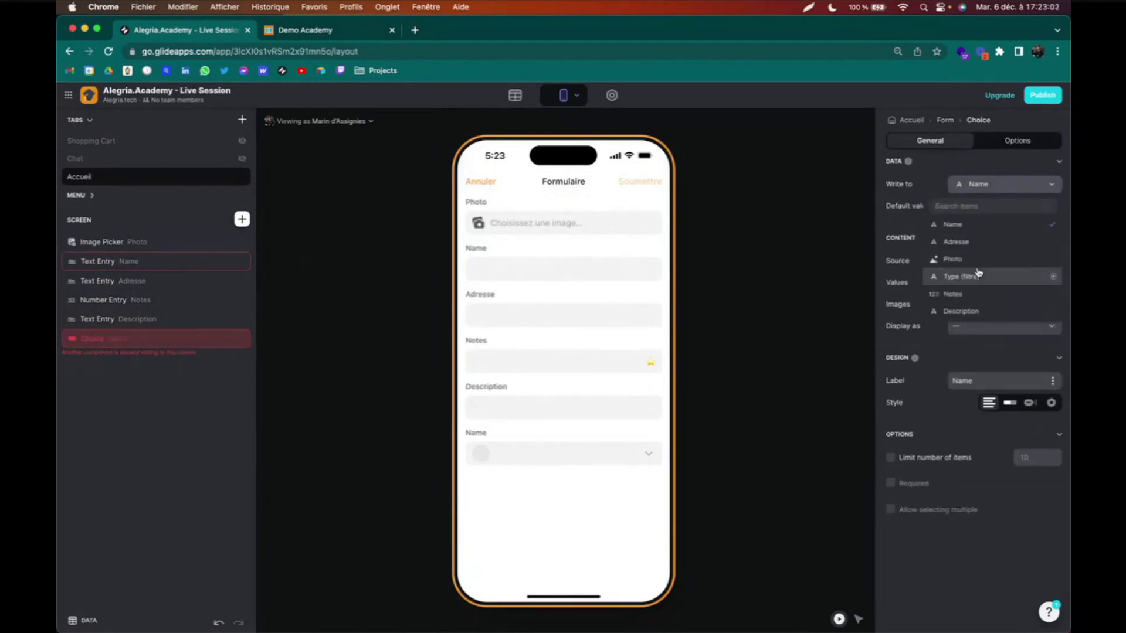
left_click(975, 279)
left_click(990, 261)
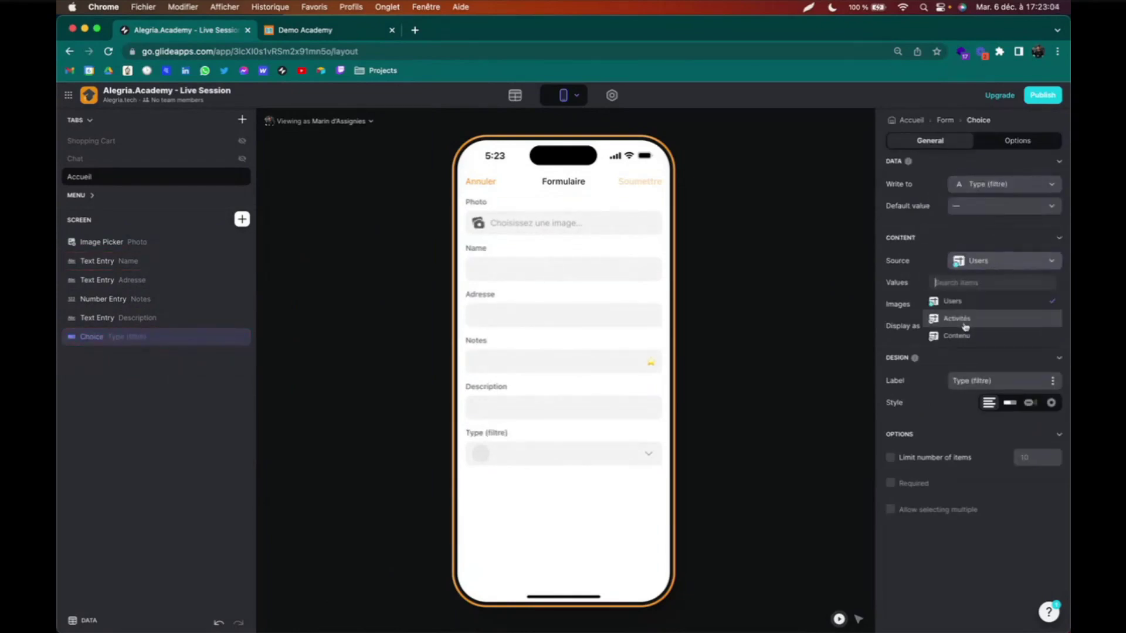
left_click(962, 336)
left_click(987, 286)
left_click(988, 287)
left_click(978, 331)
left_click(969, 390)
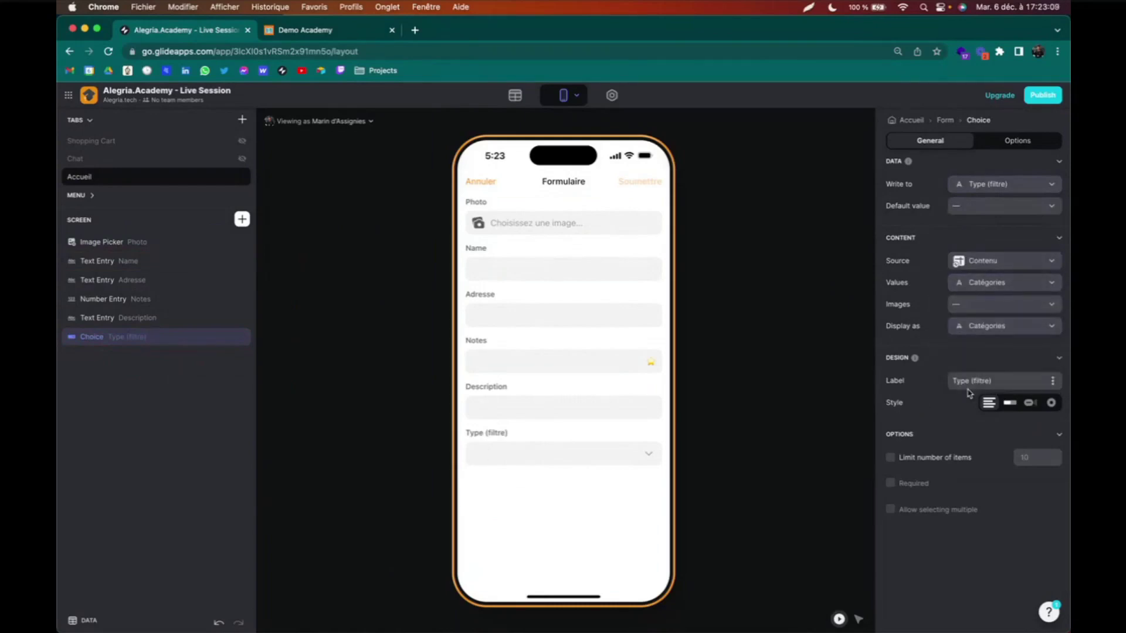
- Preview the Type (filtre) options in the form and compare the Choice component's styles, including Segmented, returning to the dropdown list style
left_click(647, 457)
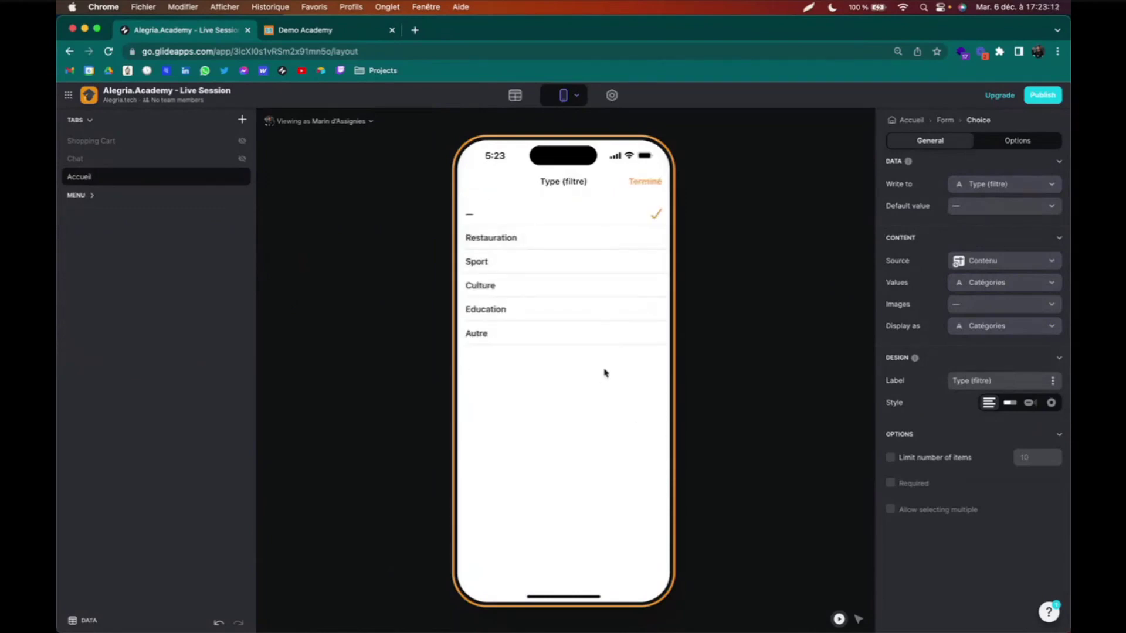
left_click(645, 183)
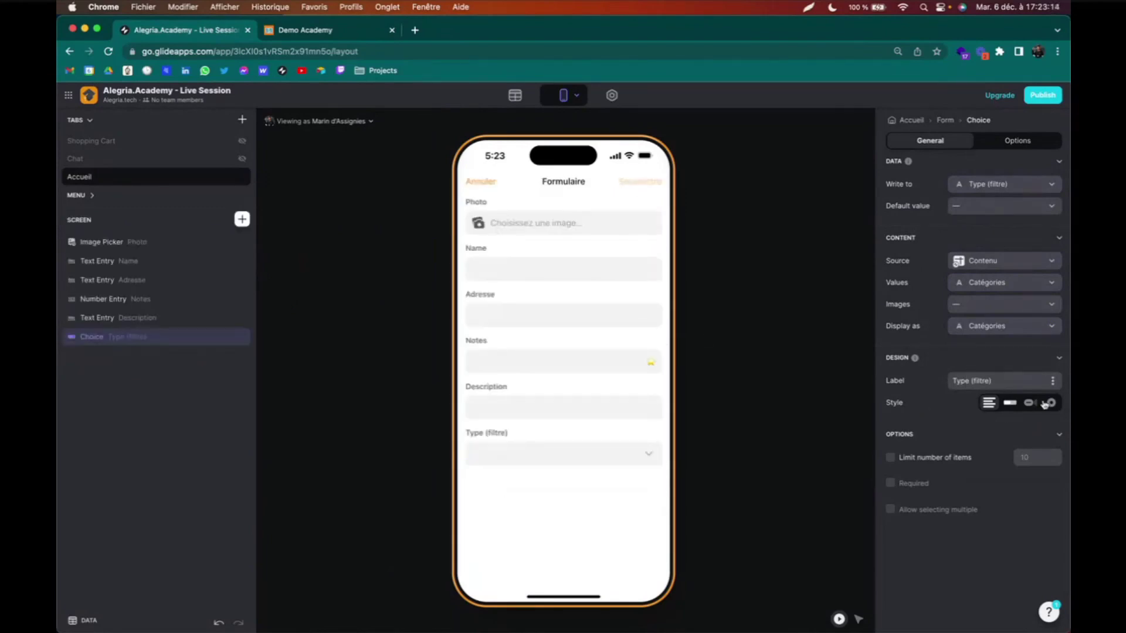
left_click(1013, 405)
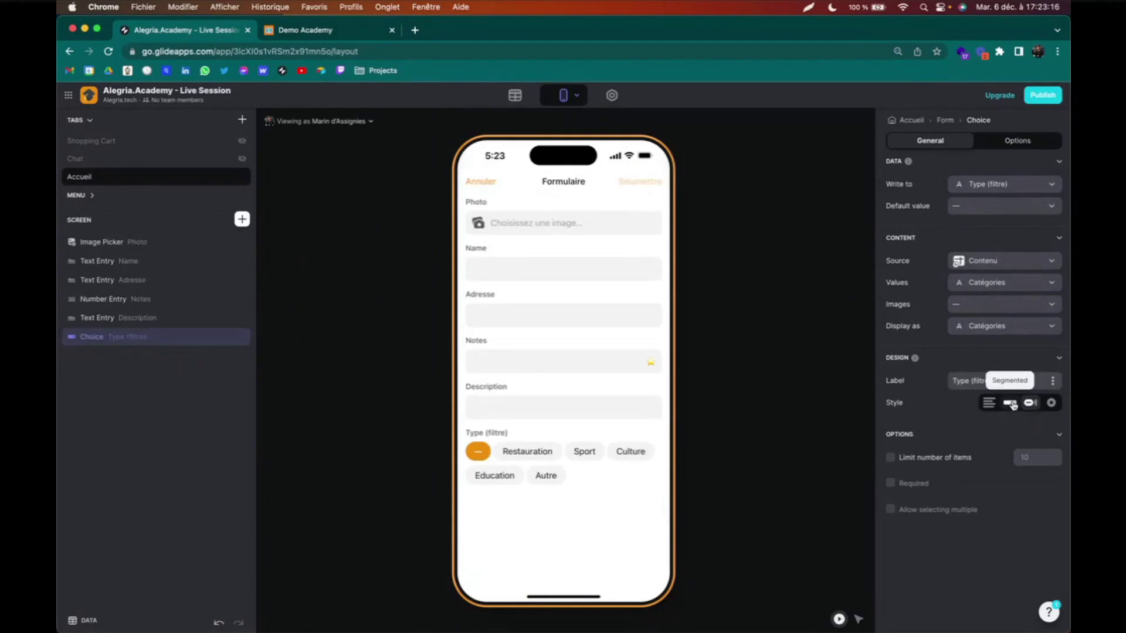
left_click(1010, 403)
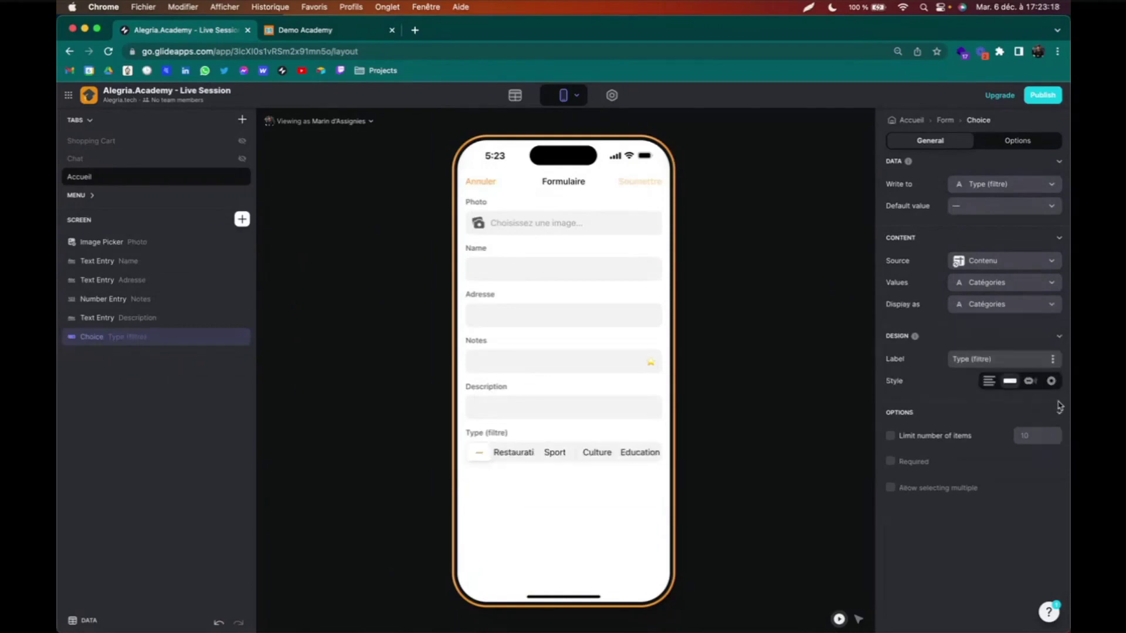
left_click(1052, 386)
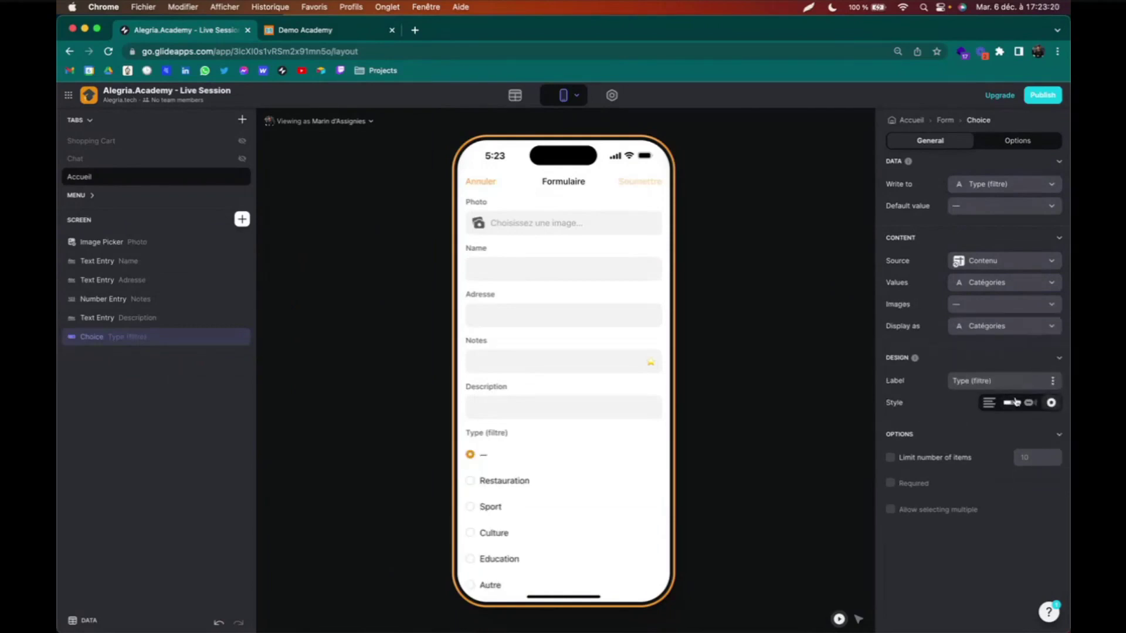
left_click(989, 404)
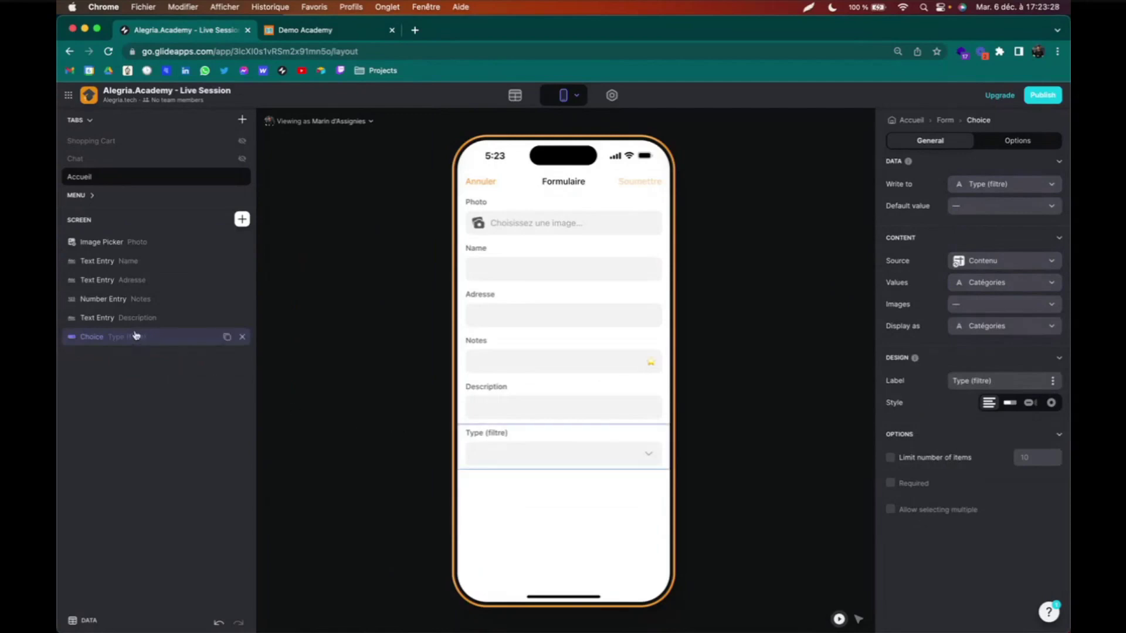
- Move the Type (filtre) choice between the Name and Adresse entries and open the Notes number entry's settings
left_click_drag(134, 342, 152, 320)
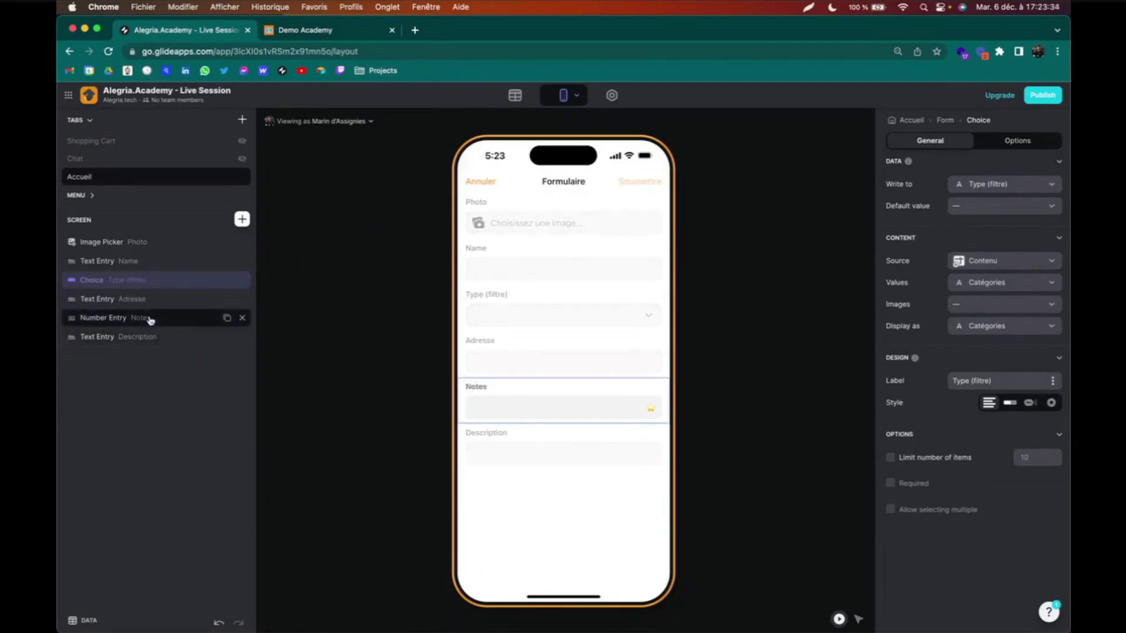
left_click(151, 320)
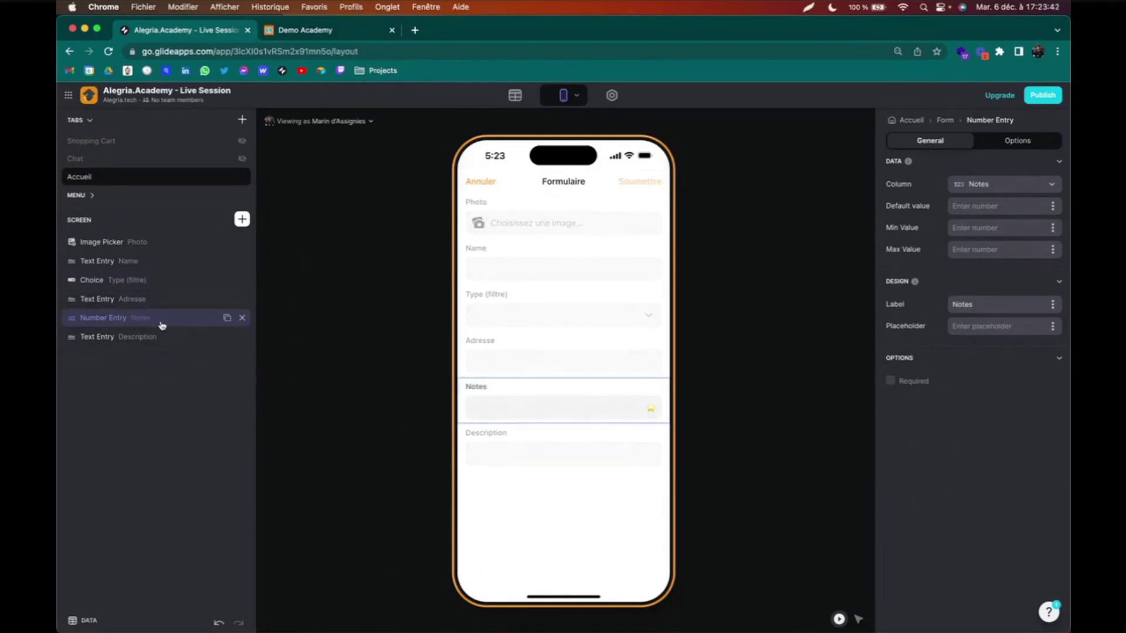
- Set the form's Description text entry to the largest size
left_click(139, 344)
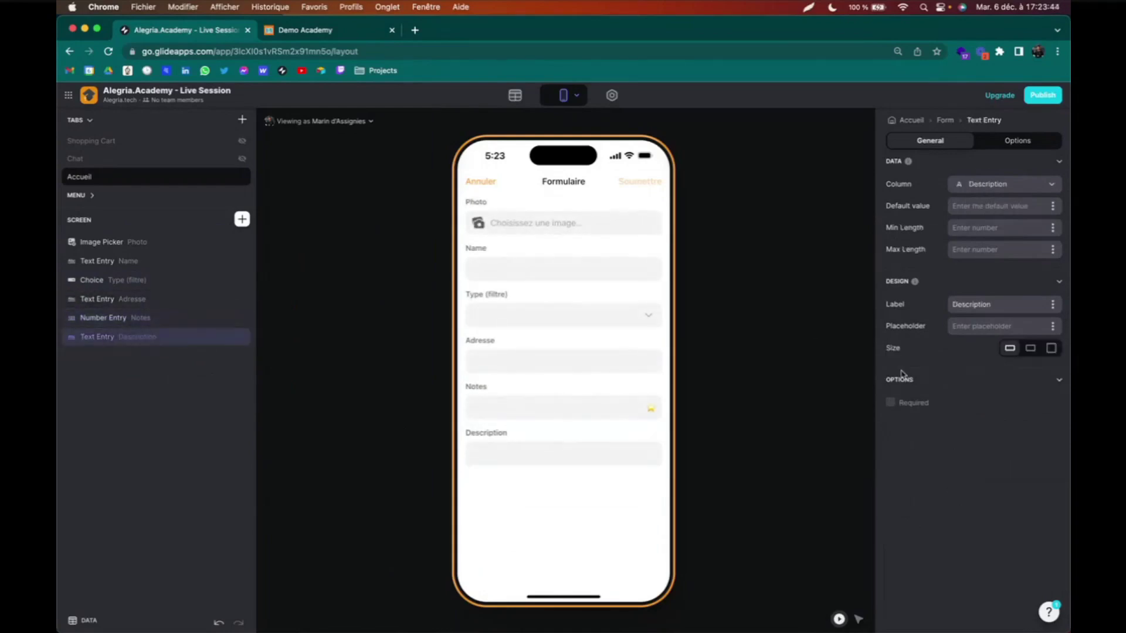
left_click(1051, 348)
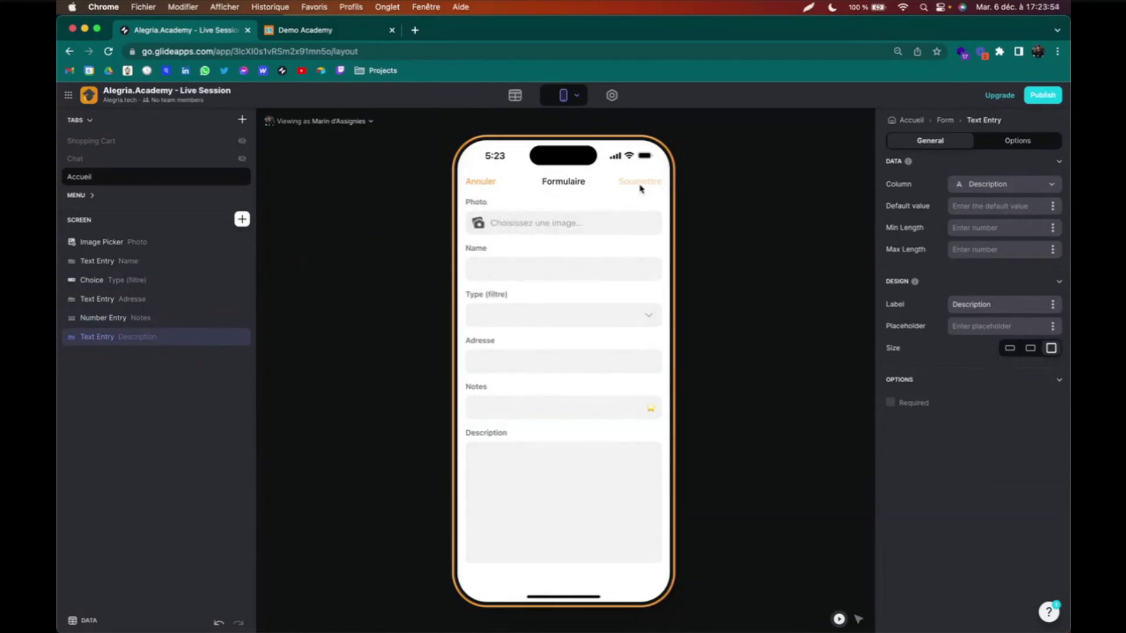
- In the form preview, upload Thalasso.jpeg as the photo, enter "Thalasso en Bretagne" as the name and choose Autre as the type
left_click(533, 223)
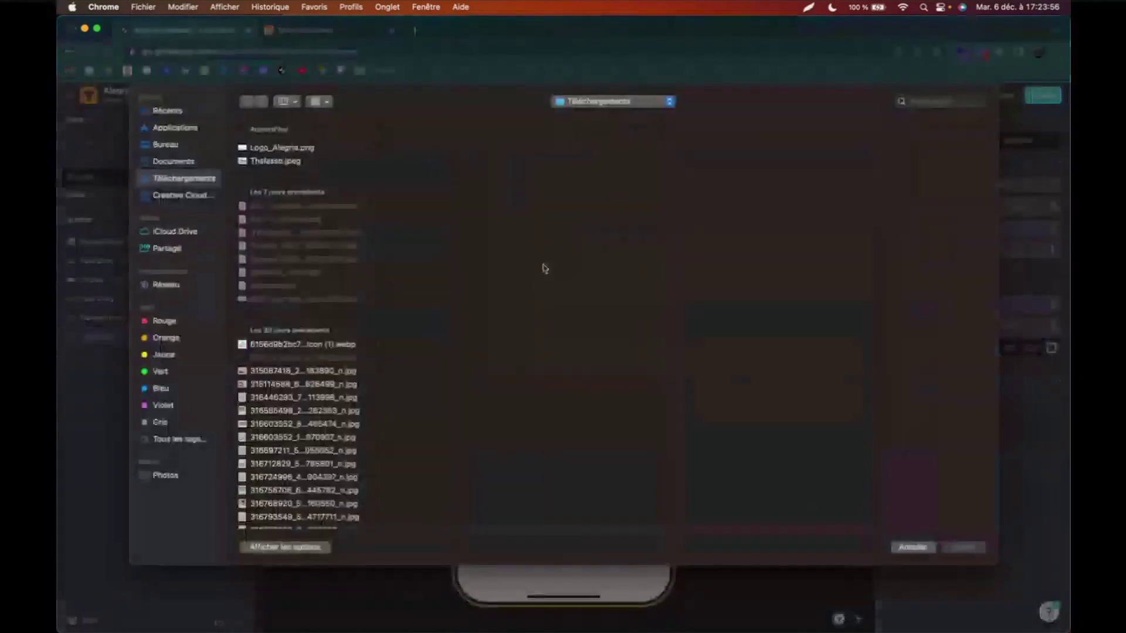
left_click(296, 161)
left_click(964, 547)
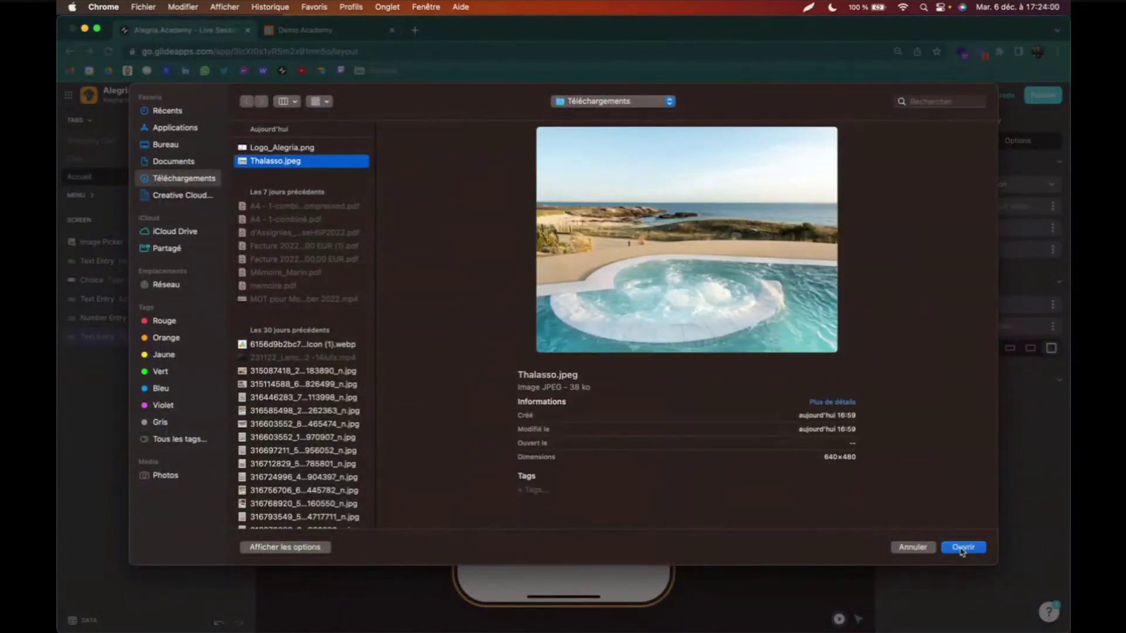
left_click(515, 265)
type("Thalasso en Bretagne")
left_click(498, 317)
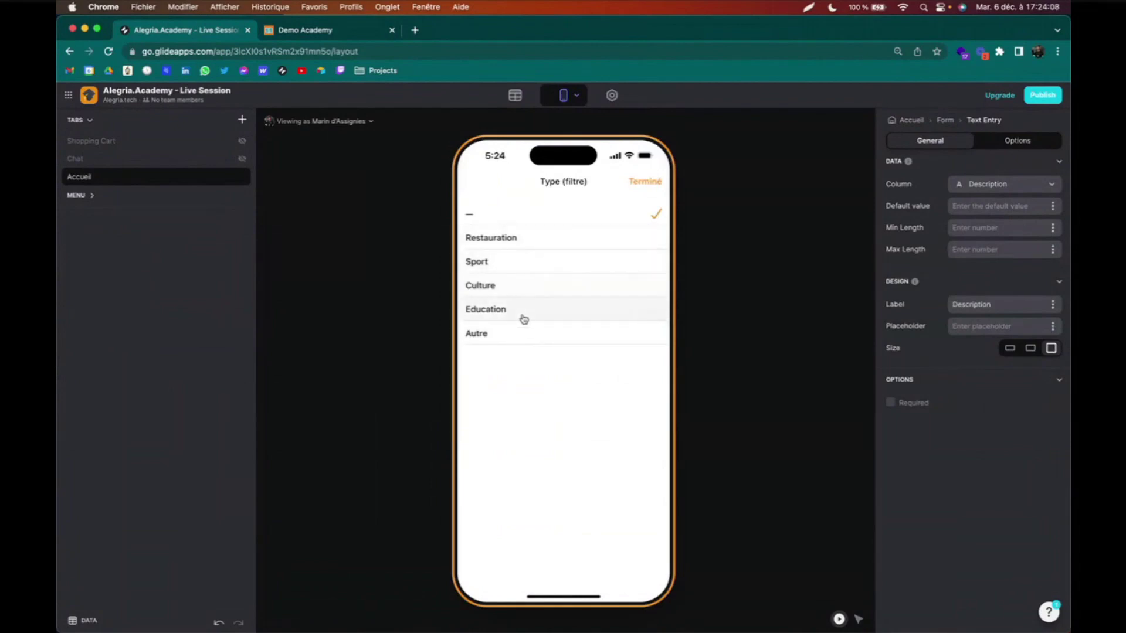
left_click(521, 336)
- Fill in the activity's address, a note of 4 and the description "La thalasso ça relax pas mal.", and submit the form
left_click(509, 364)
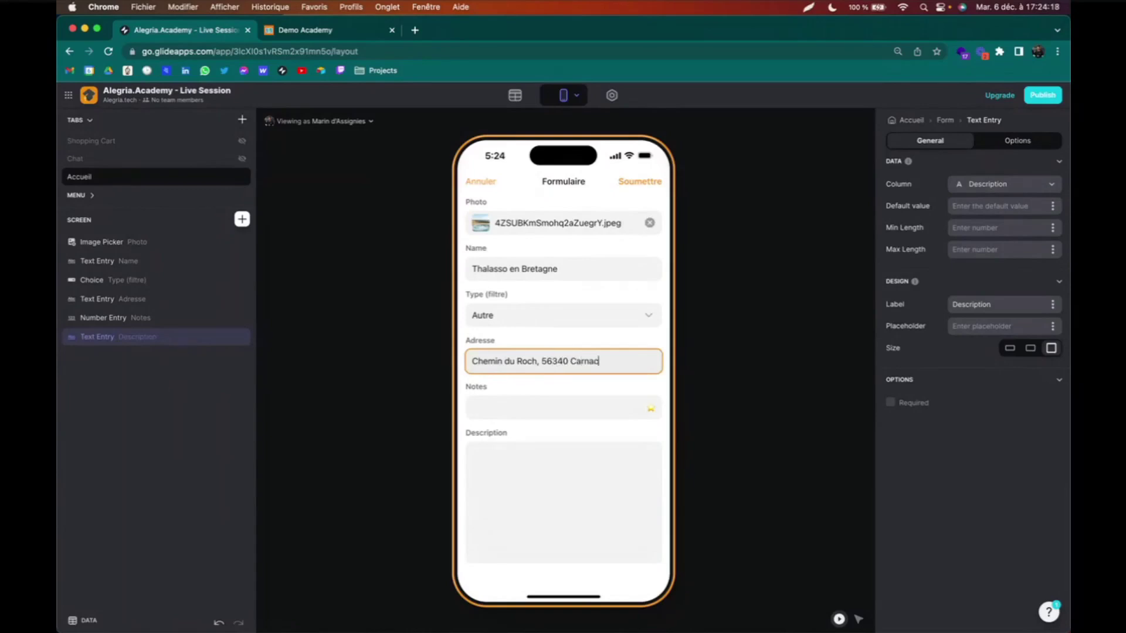
left_click(502, 389)
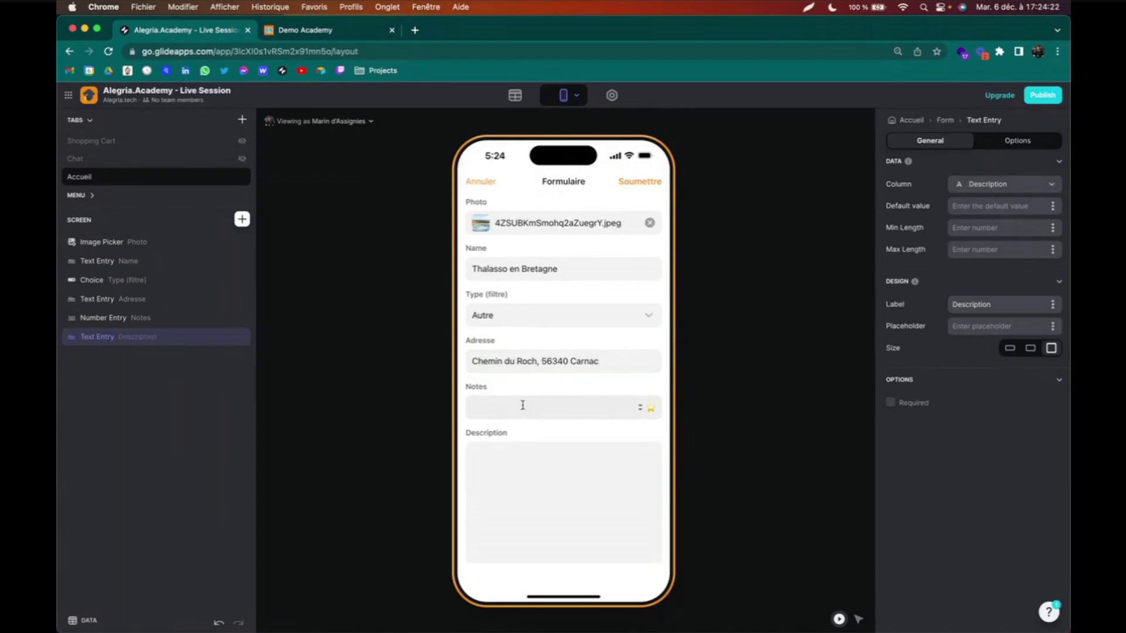
left_click(519, 409)
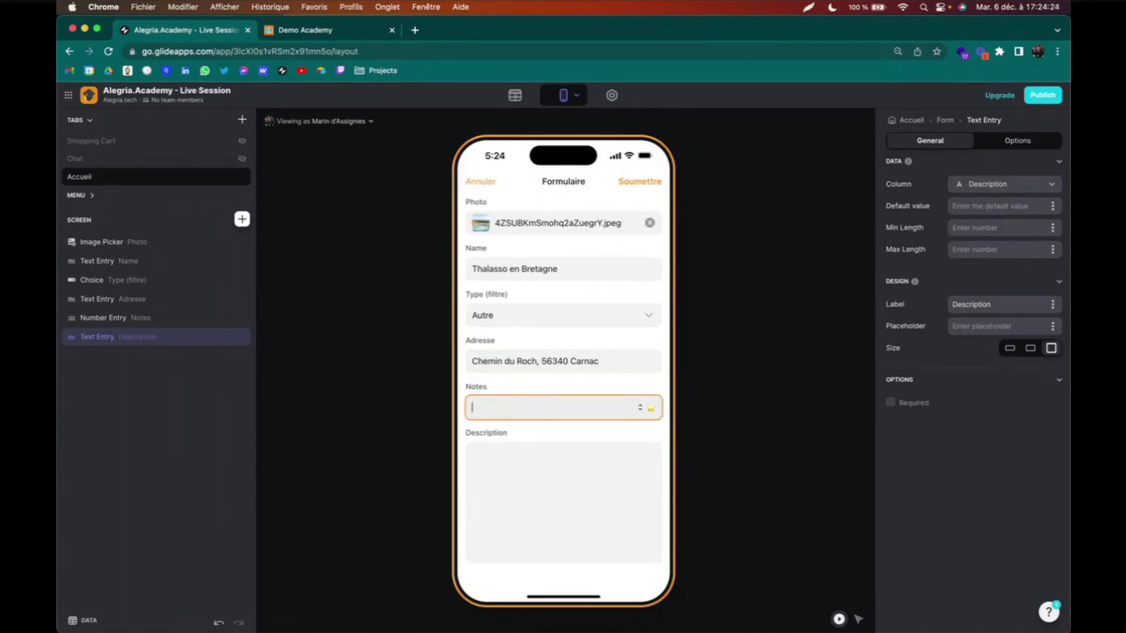
left_click(511, 463)
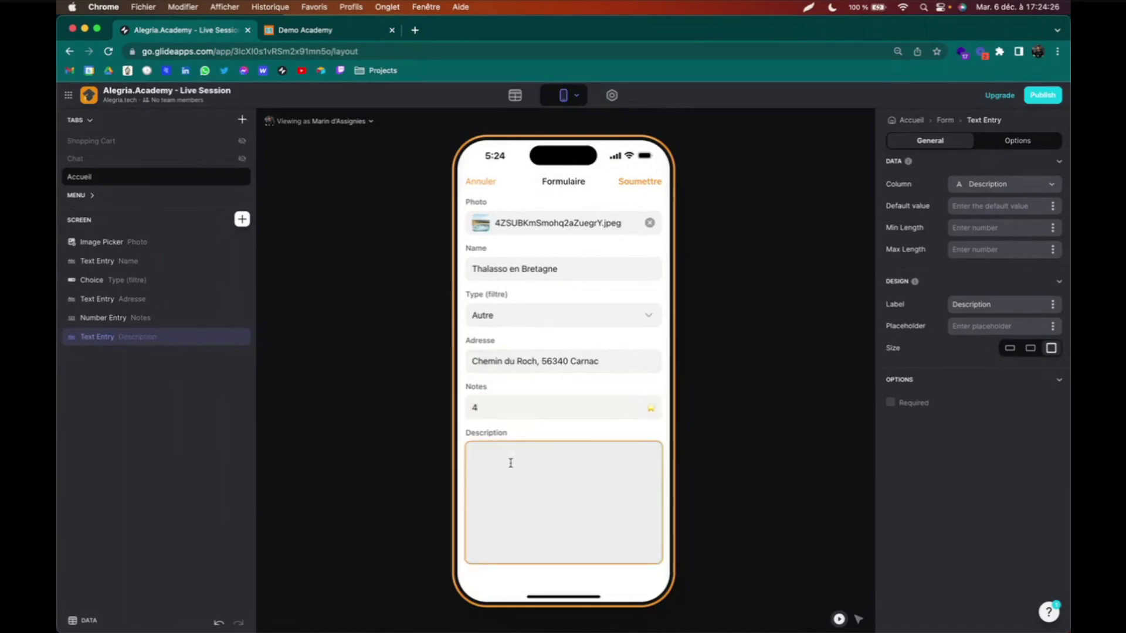
type("La thalasso ça relax pas mal.")
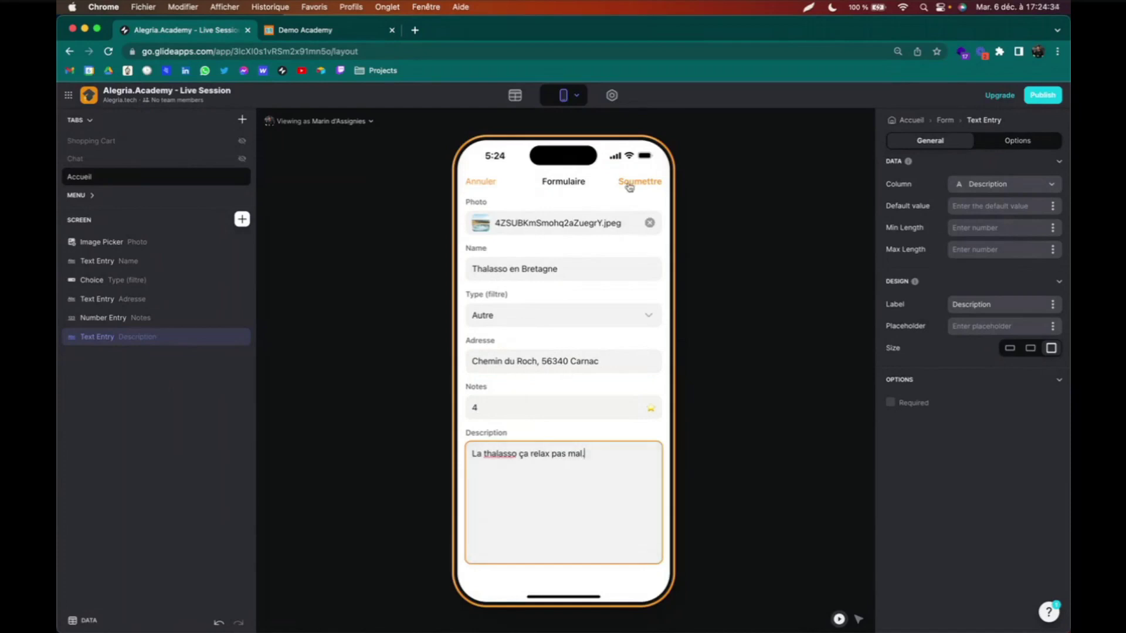
left_click(629, 183)
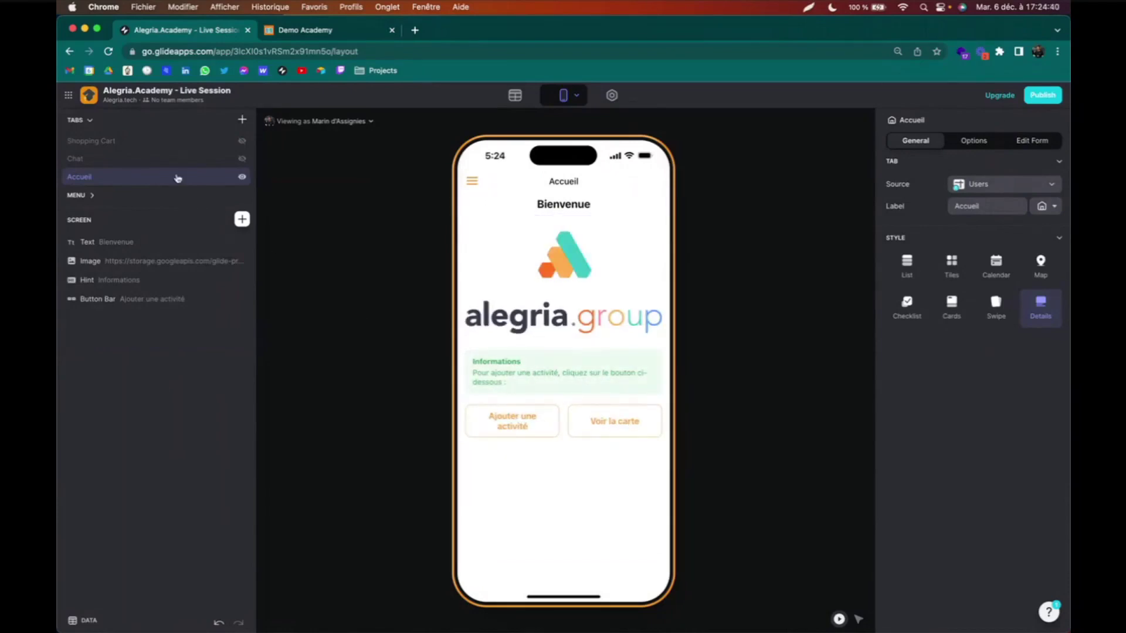
- Add a new tab below Accueil and label it Carte
left_click(243, 120)
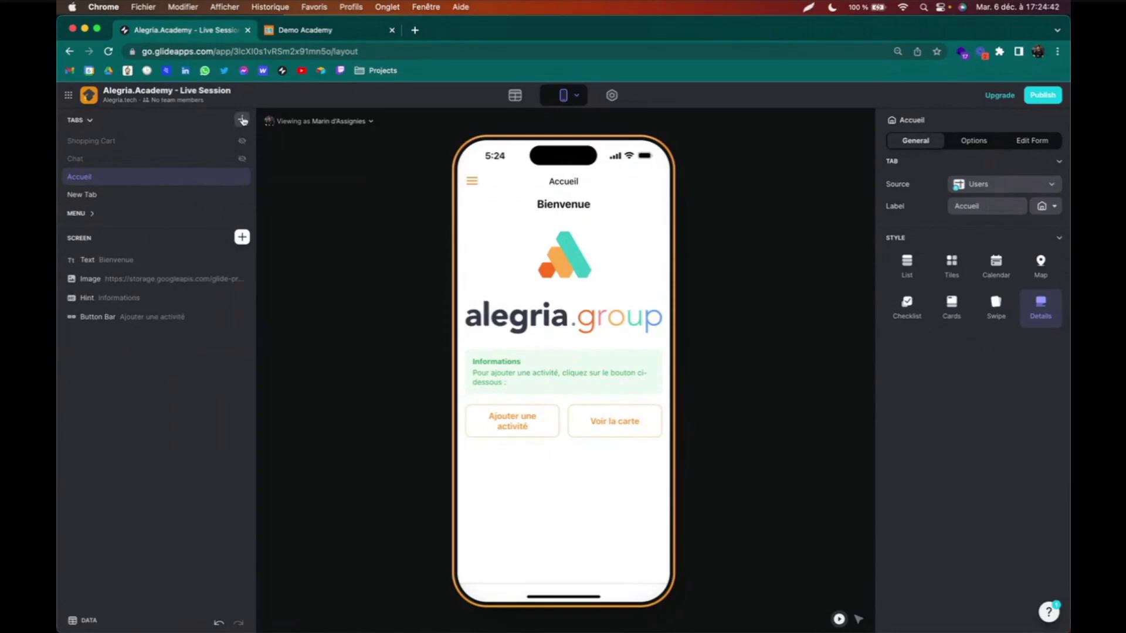
left_click(85, 194)
triple_click(979, 206)
type("Carte")
key("Return")
- Search the icons for "map" and give the Carte tab the location pin icon
left_click(1056, 208)
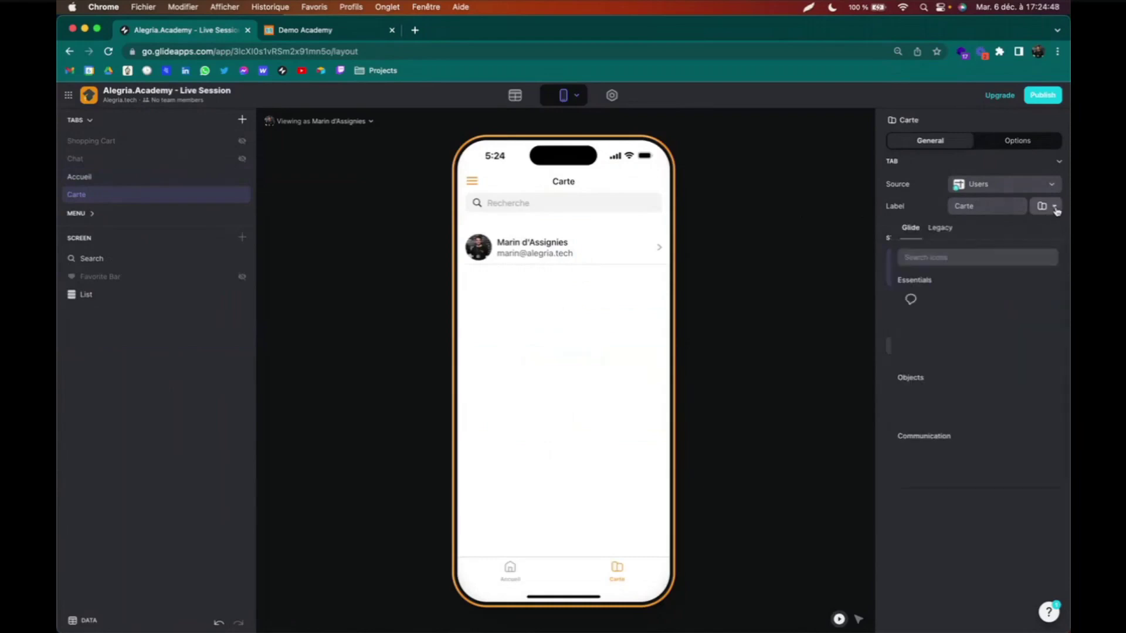
left_click(987, 254)
type("map")
key("BackSpace")
type("p")
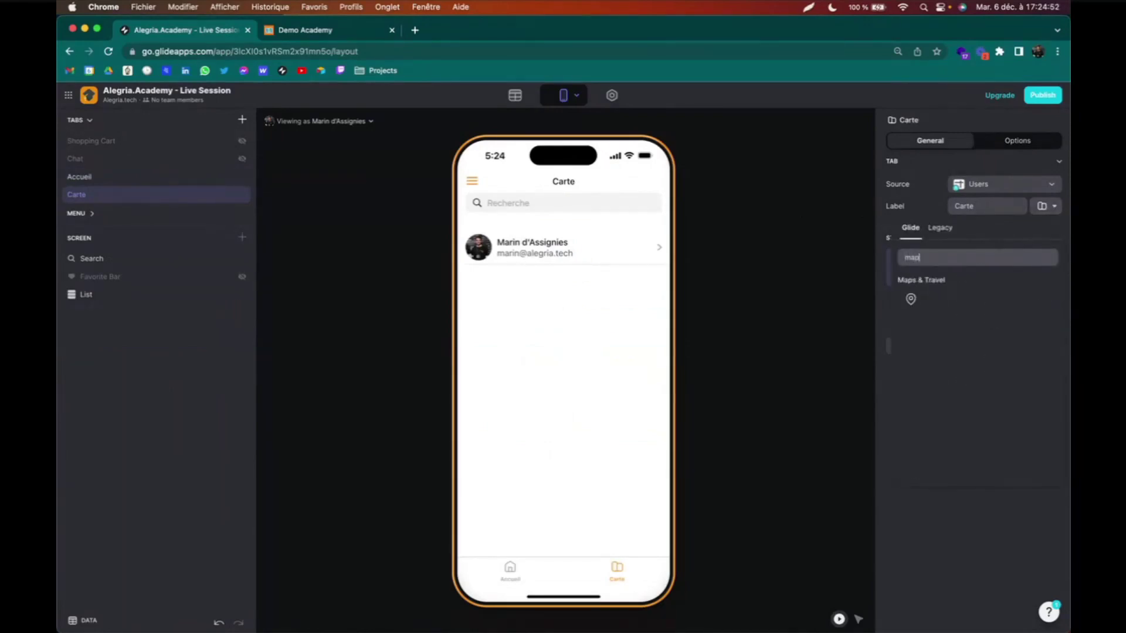
left_click(911, 299)
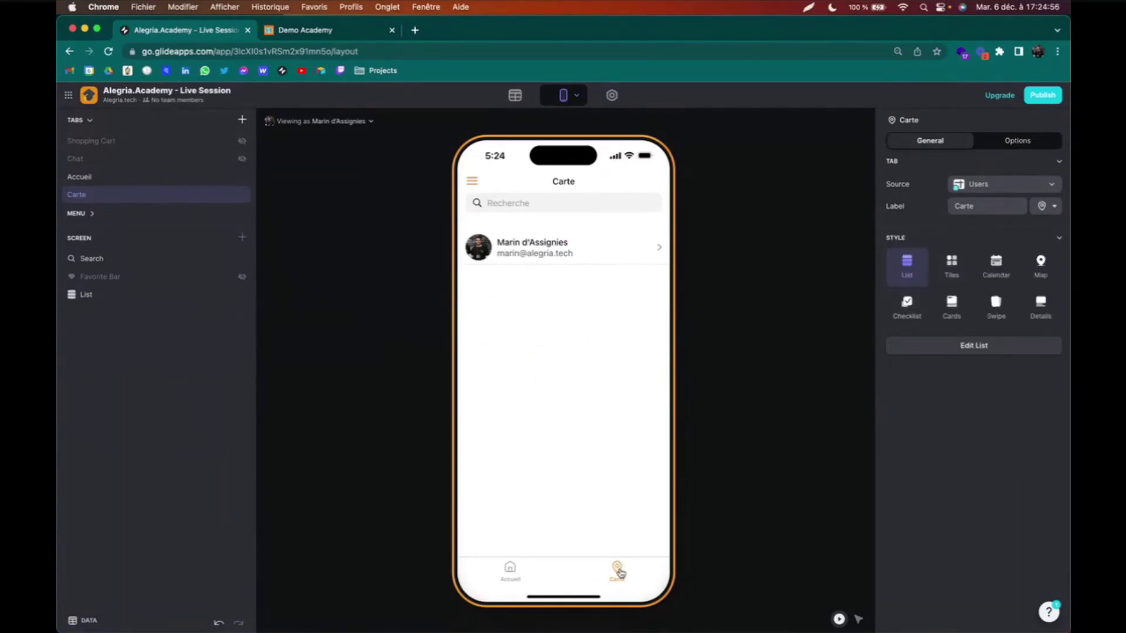
- Preview switching between the Accueil and Carte tabs, and change the Carte tab's style to Map
left_click(510, 570)
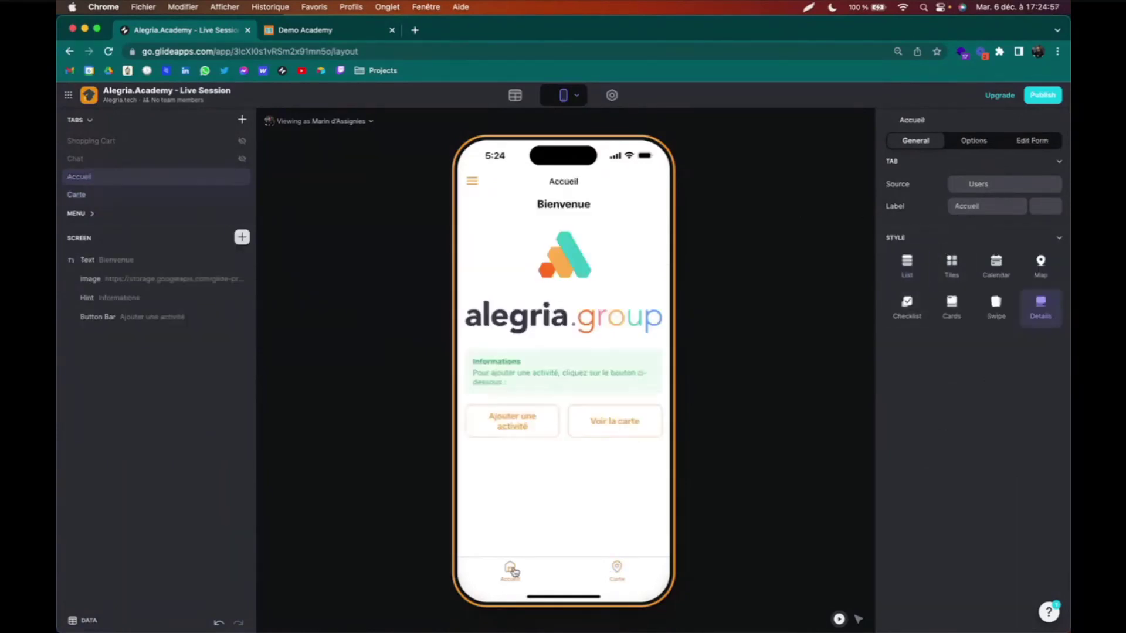
left_click(617, 570)
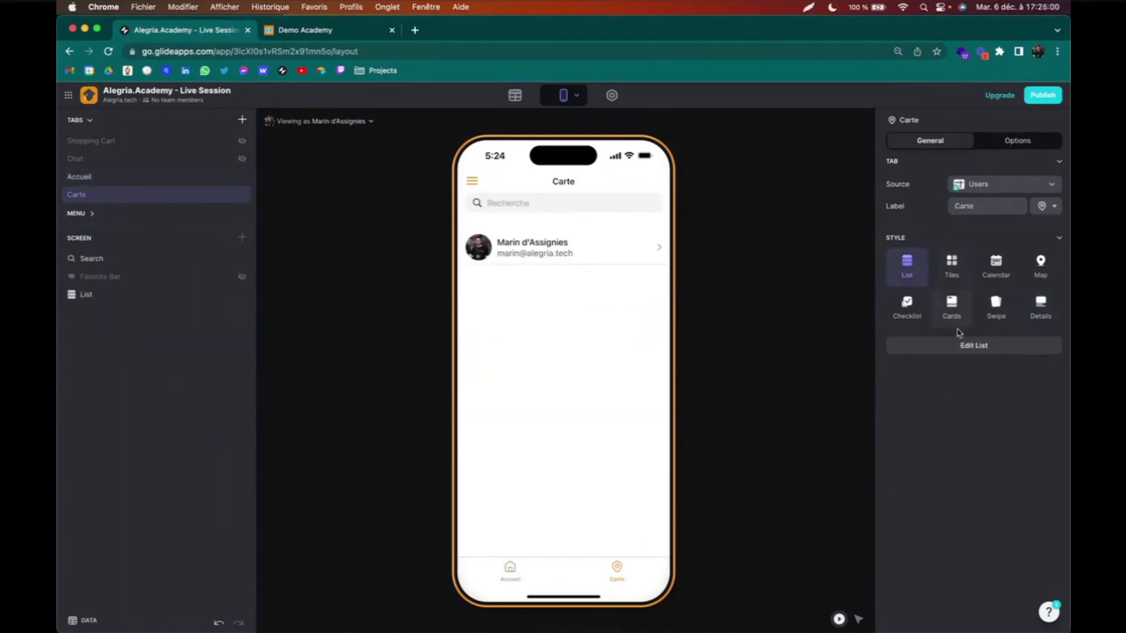
left_click(1040, 265)
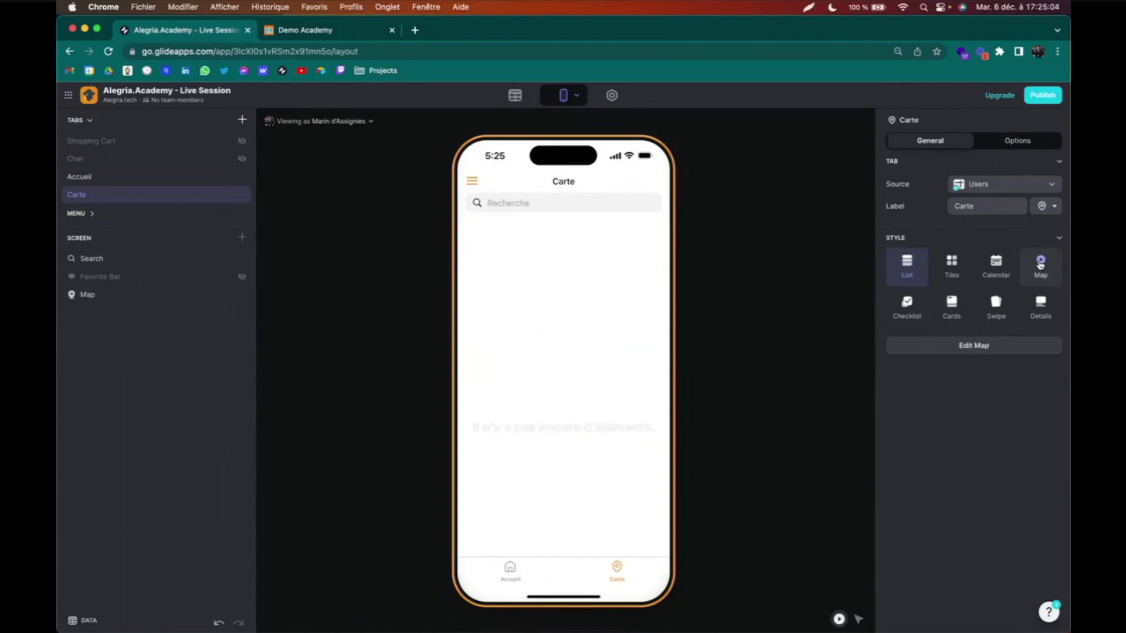
left_click(951, 352)
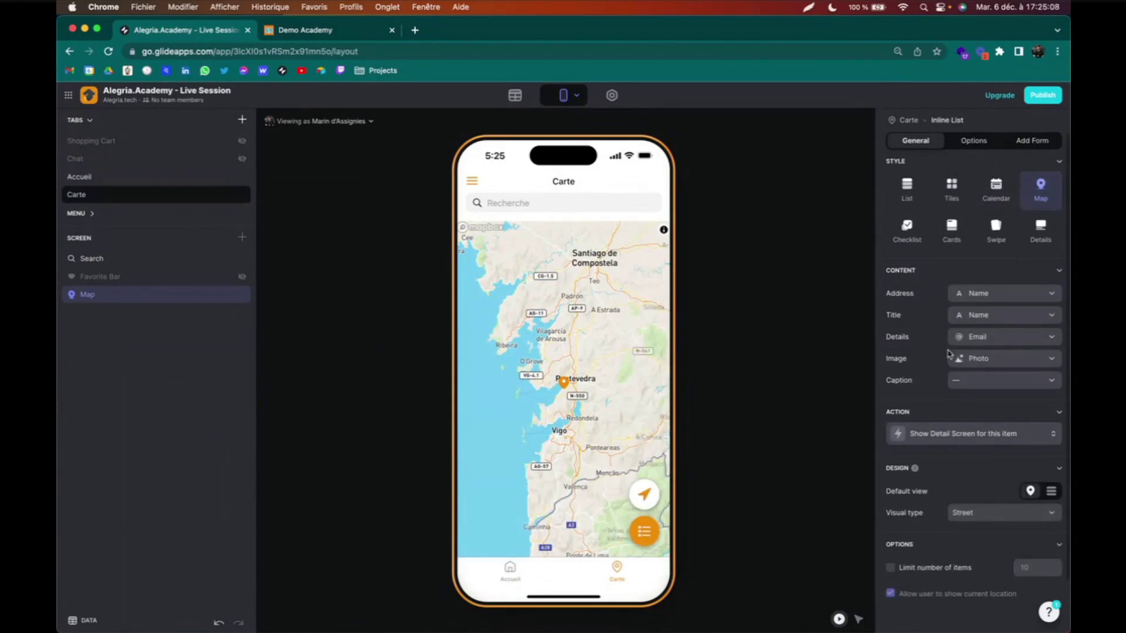
left_click(973, 293)
left_click(972, 293)
left_click(904, 121)
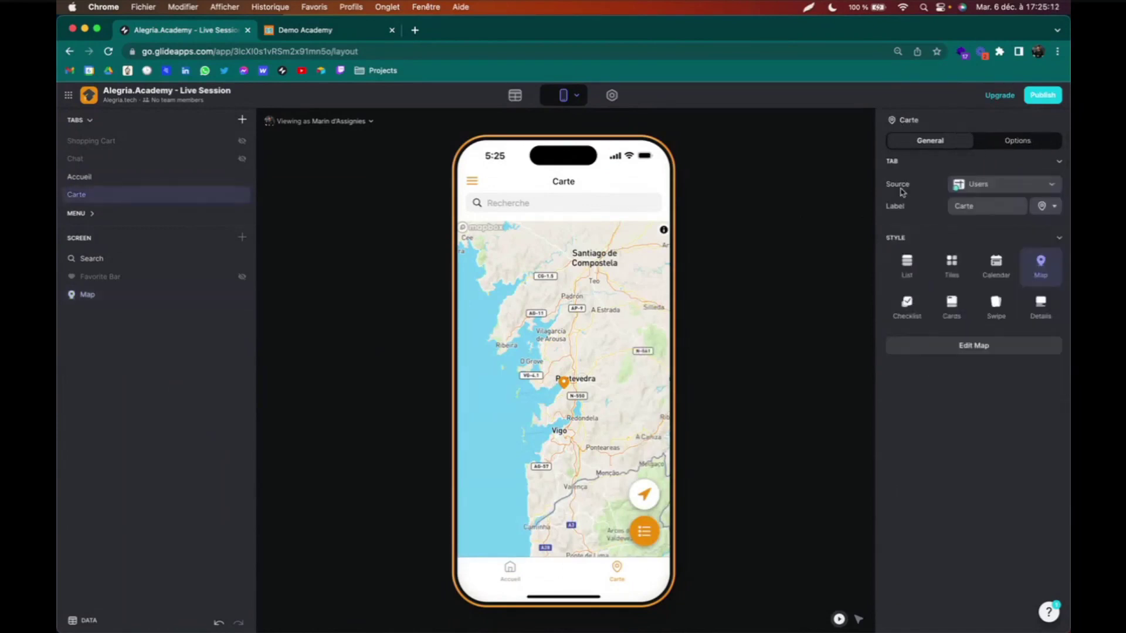
- Set the Carte tab's data source to the Activités table
left_click(982, 186)
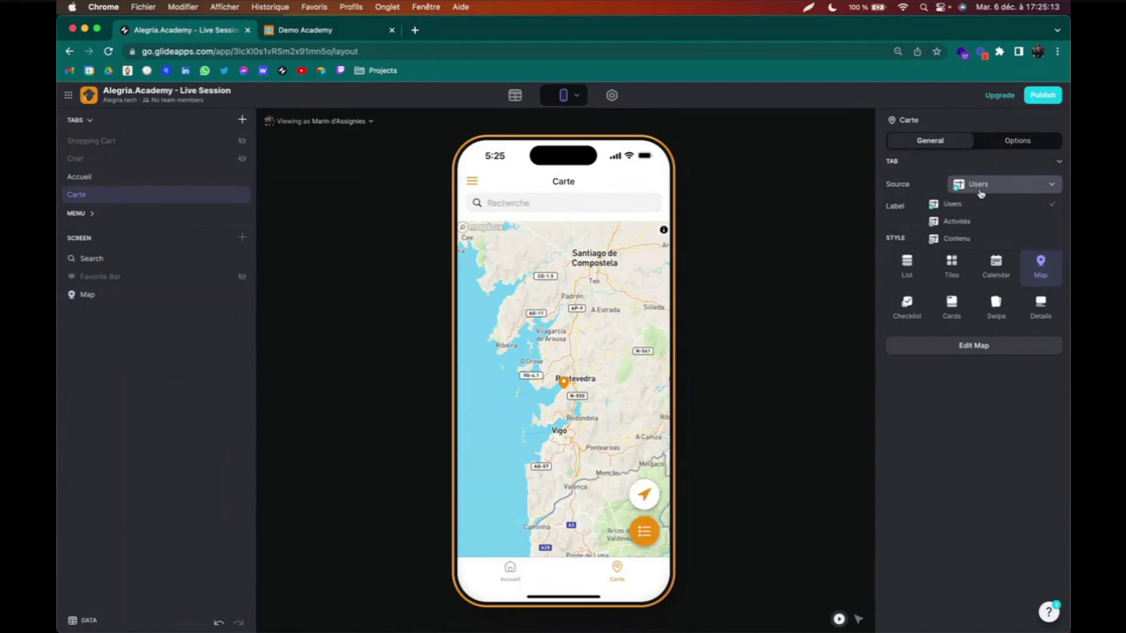
left_click(966, 223)
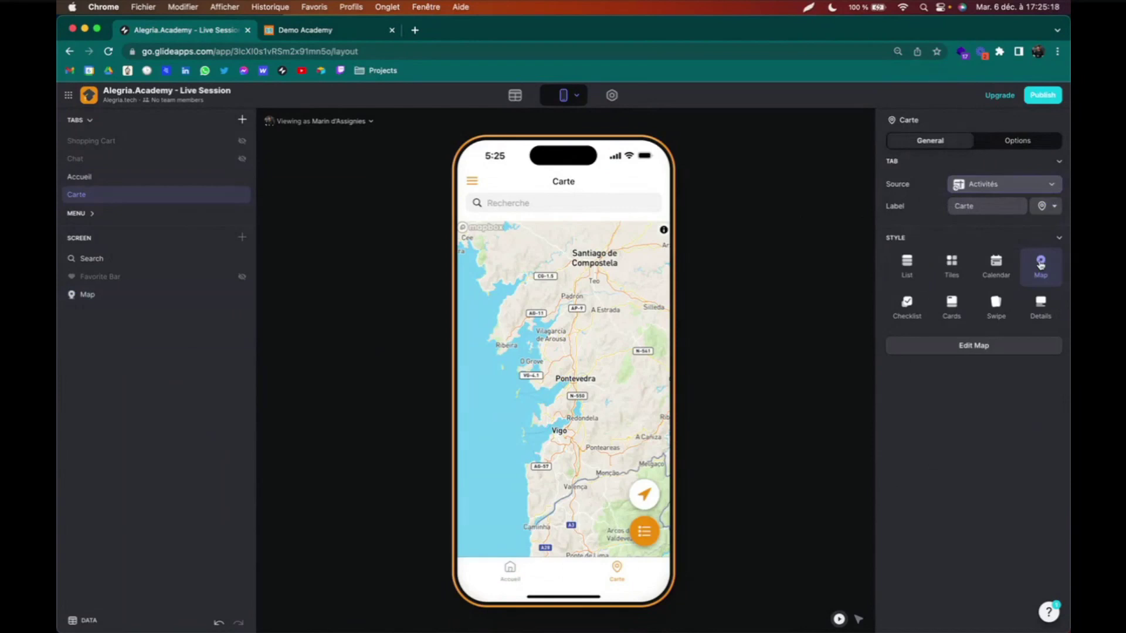
- Configure the map's content with Adresse as the address, Name as the title, Type (filtre) as the details and Notes as the caption
left_click(964, 347)
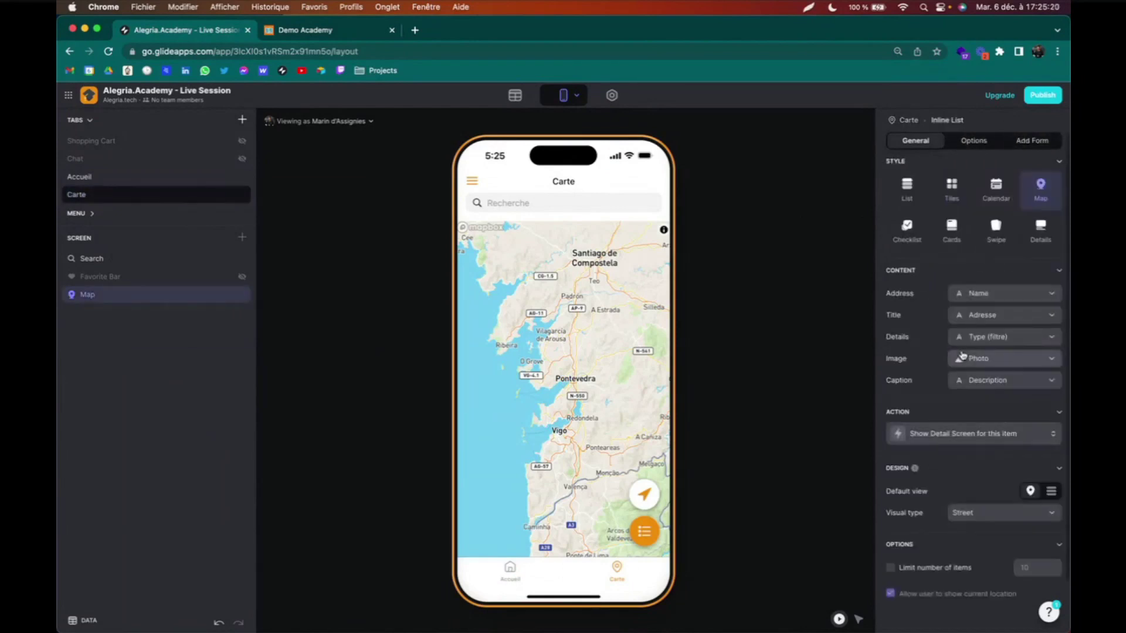
left_click(981, 295)
left_click(971, 352)
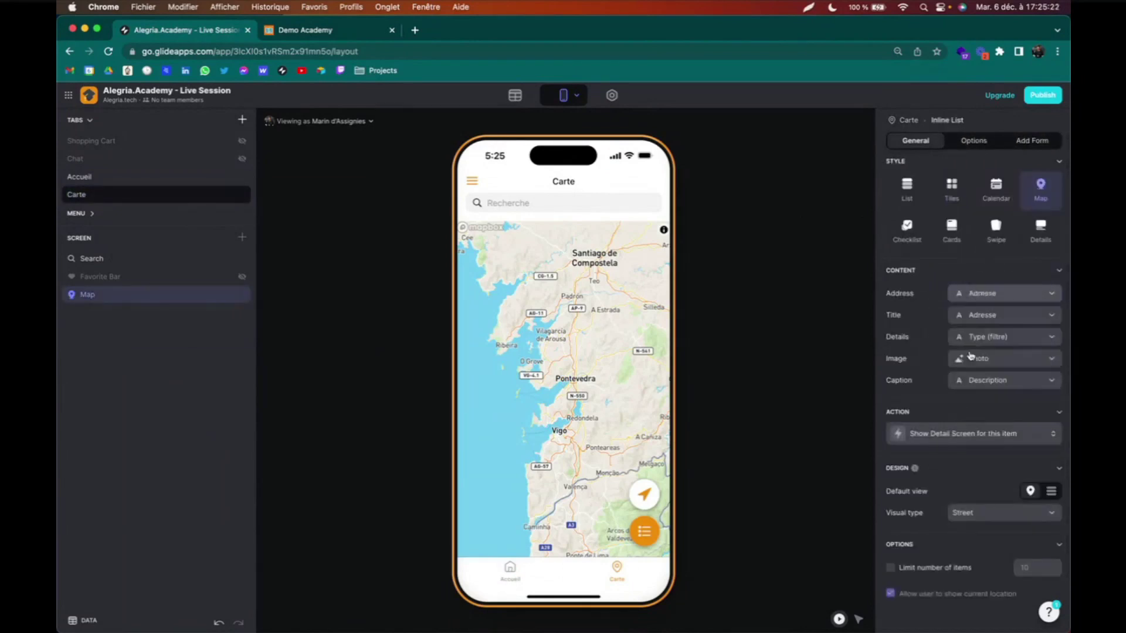
left_click(982, 318)
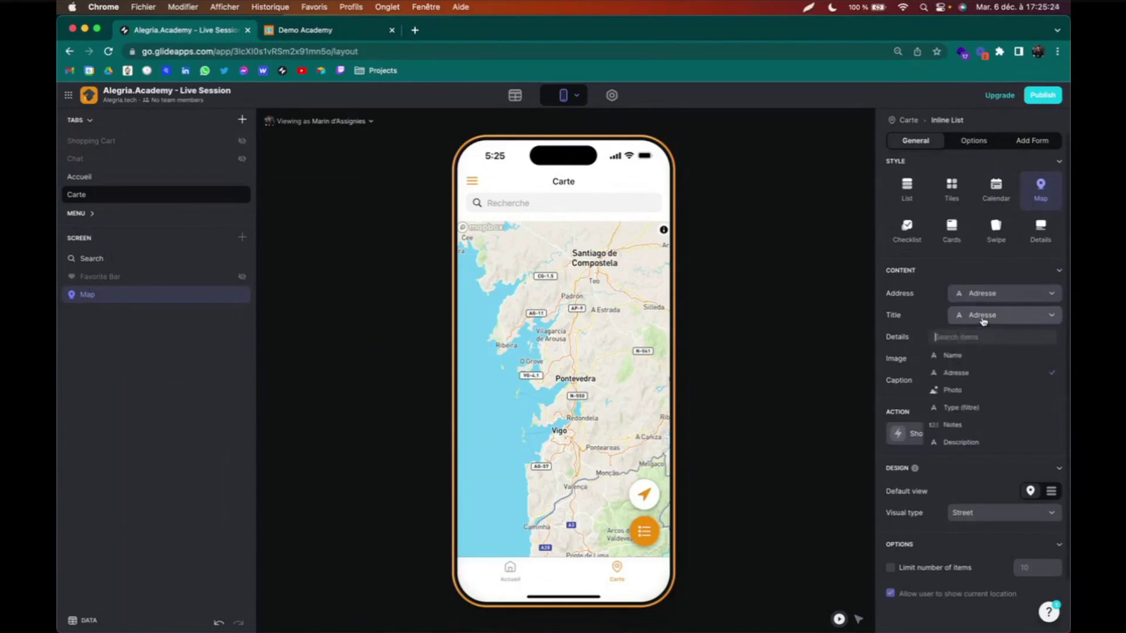
left_click(956, 355)
scroll(923, 356, "down", 1)
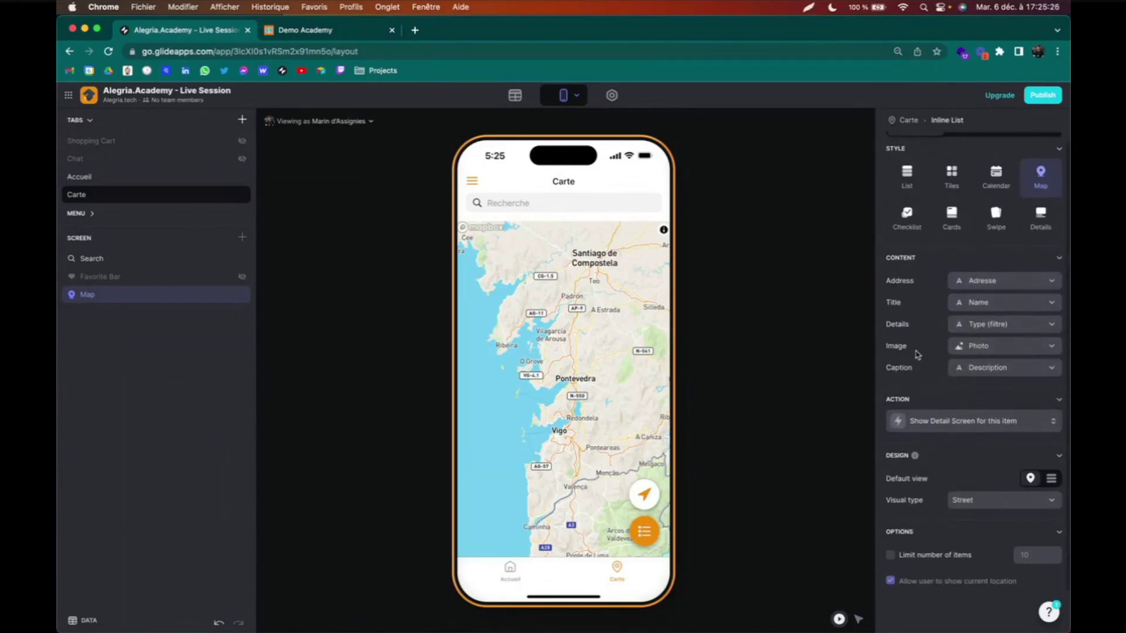
left_click(960, 326)
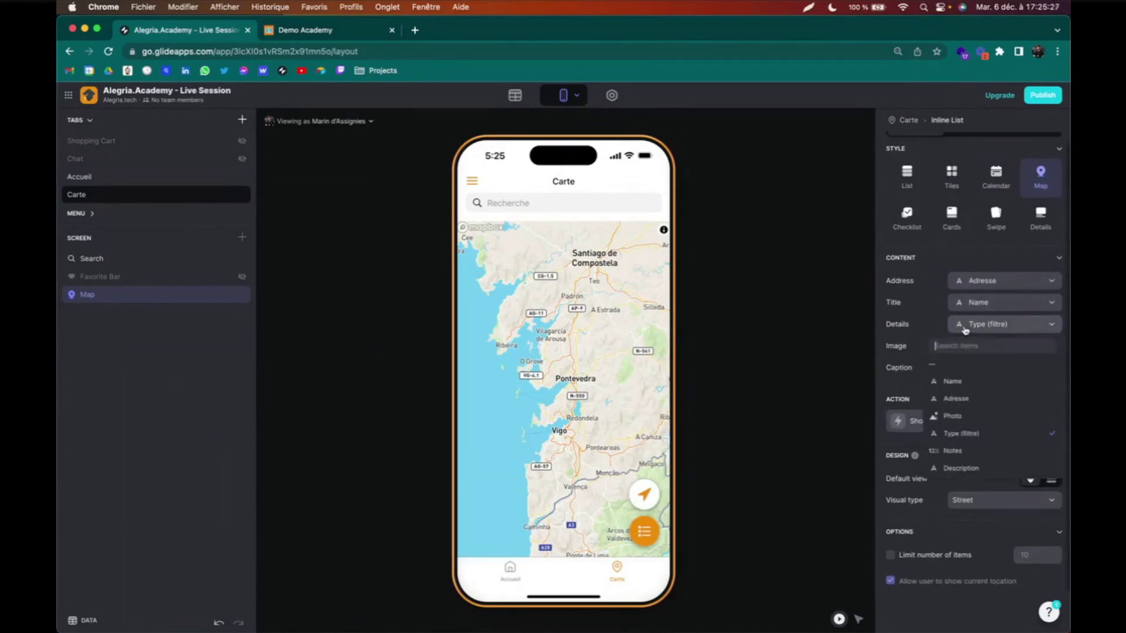
left_click(967, 434)
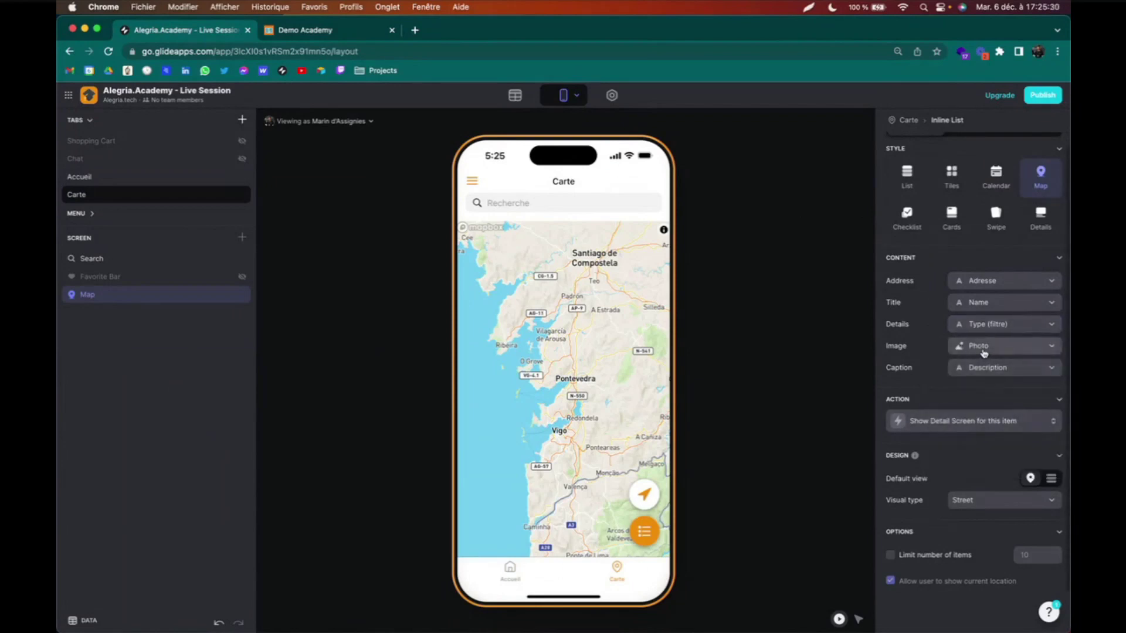
left_click(983, 367)
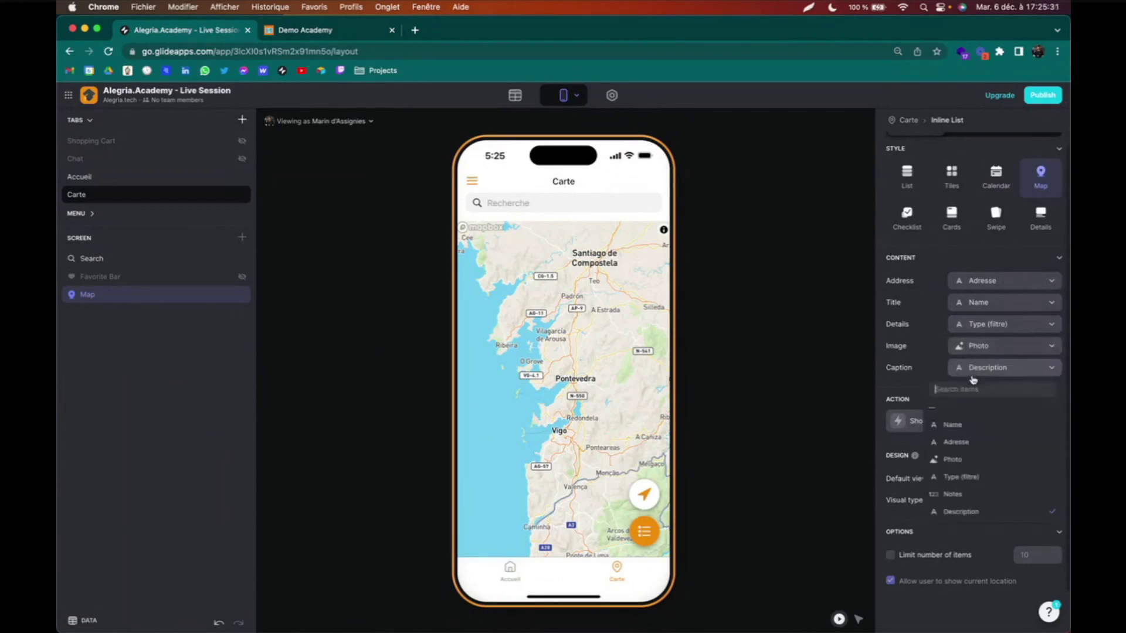
left_click(960, 496)
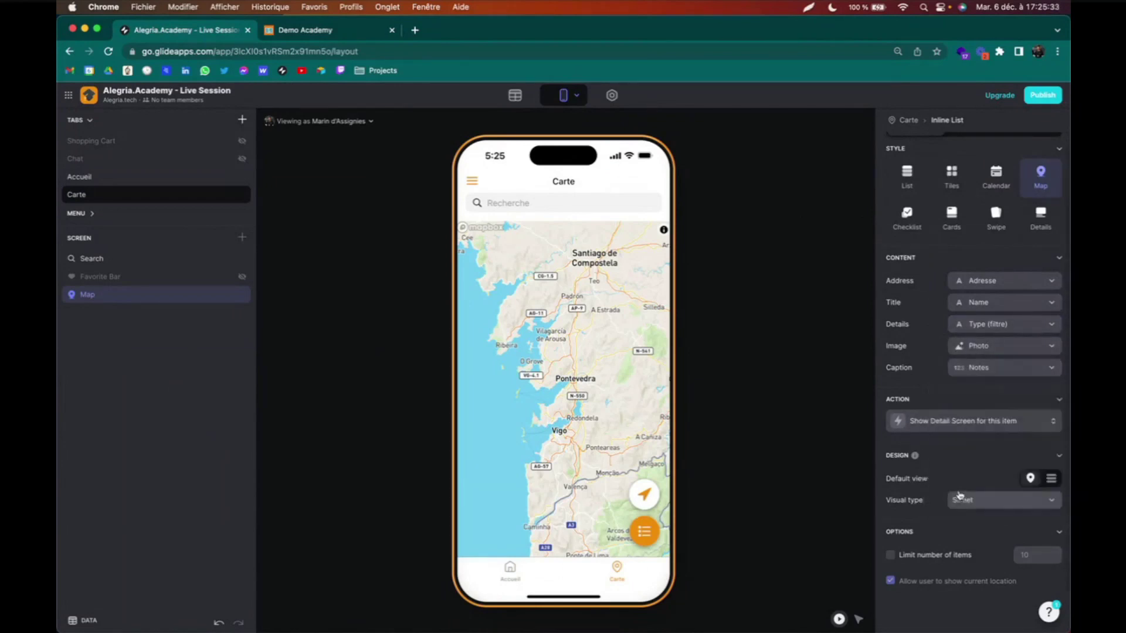
- Preview the activities as a list, return to the map view and locate the submitted activity's marker
left_click(643, 530)
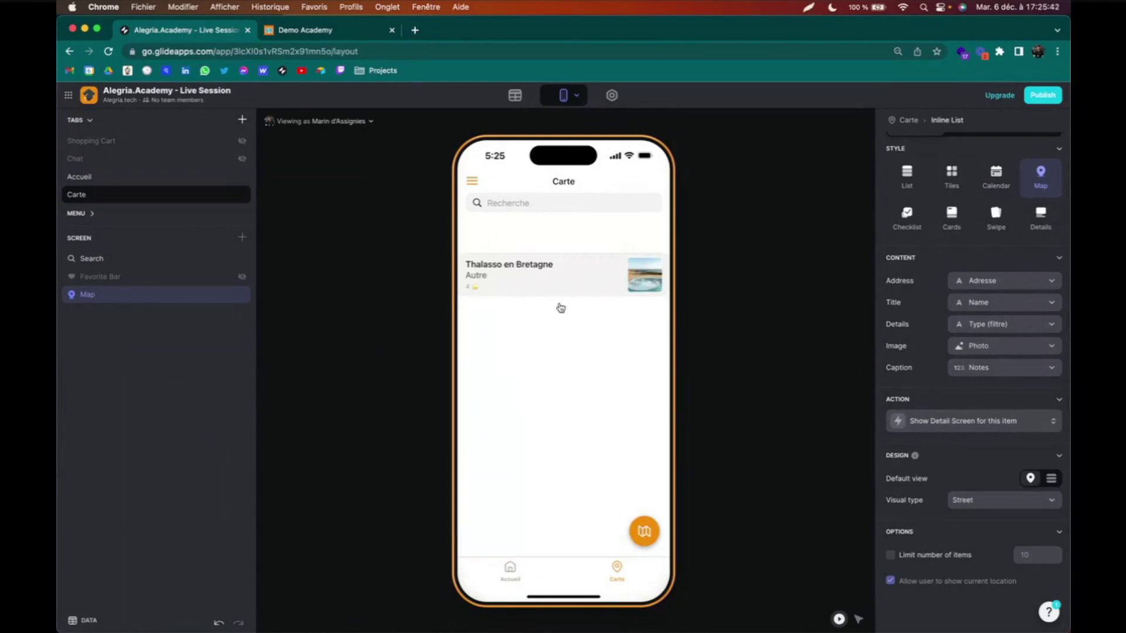
left_click(644, 531)
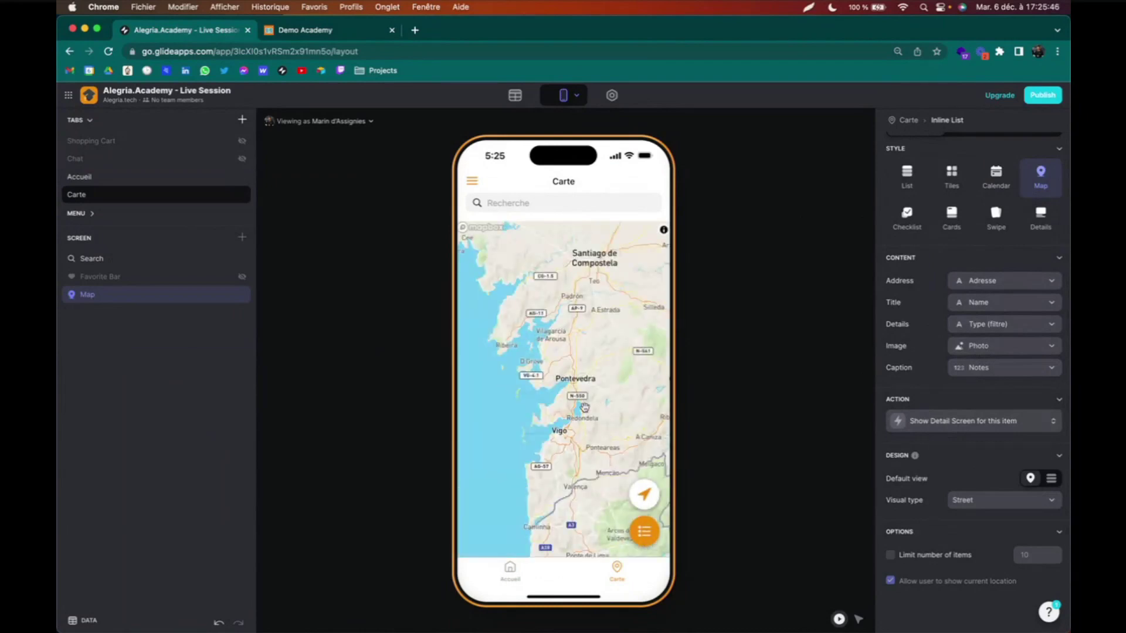
scroll(585, 403, "down", 10)
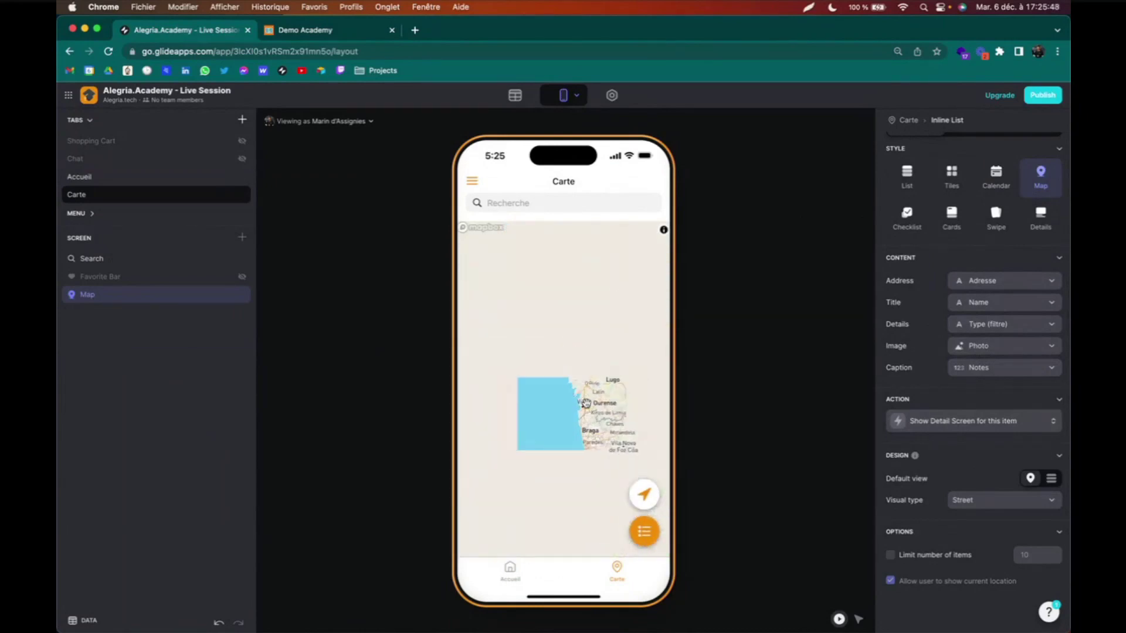
scroll(586, 403, "down", 2)
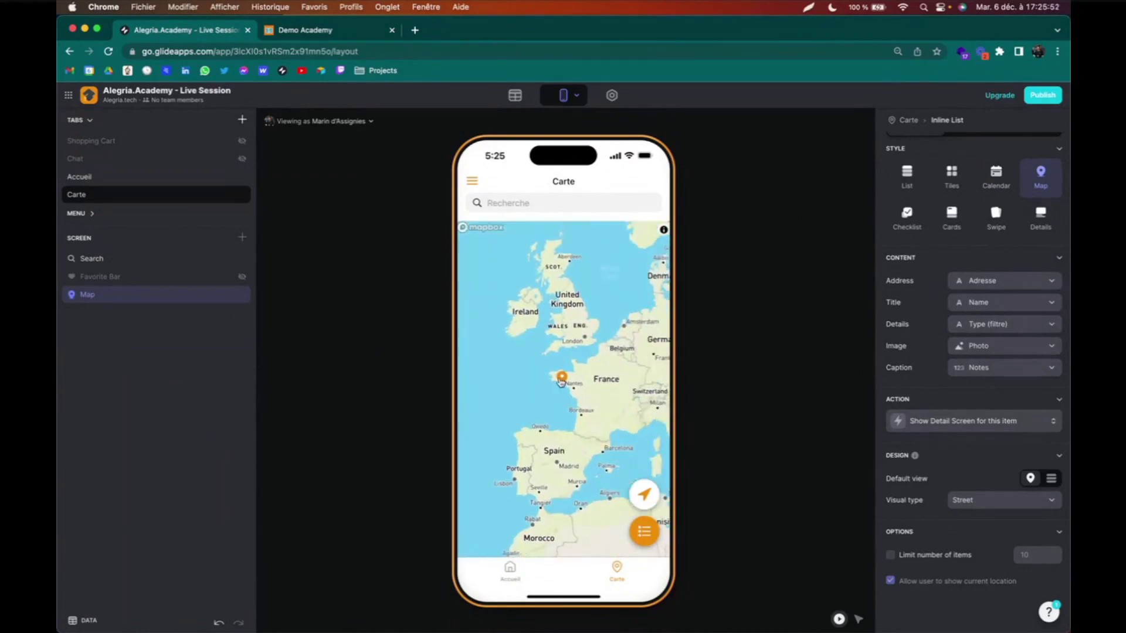
scroll(564, 387, "up", 3)
scroll(566, 389, "up", 3)
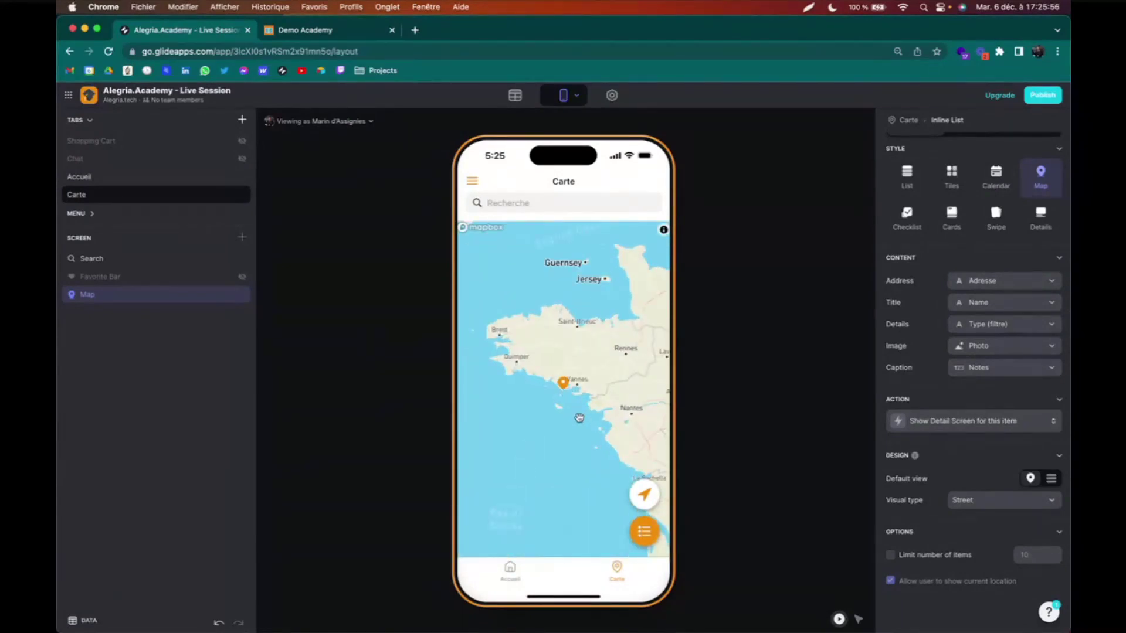
- Preview the map's surroundings, switch to the list view and open the detail screen of the Thalasso en Bretagne activity
scroll(569, 388, "down", 3)
scroll(555, 376, "down", 5)
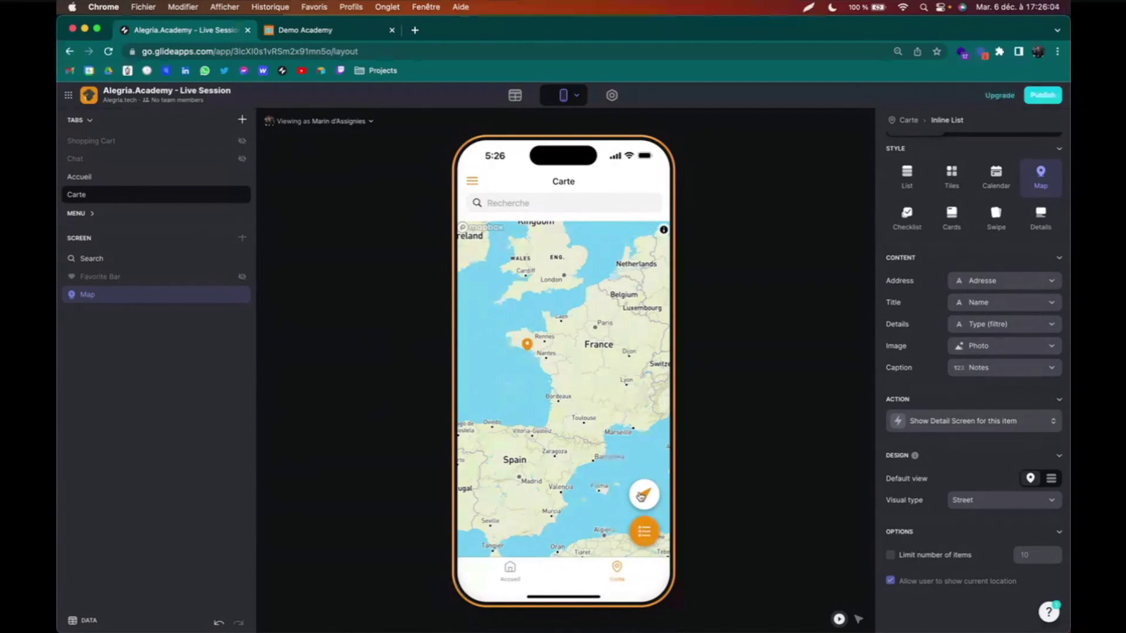
left_click(644, 531)
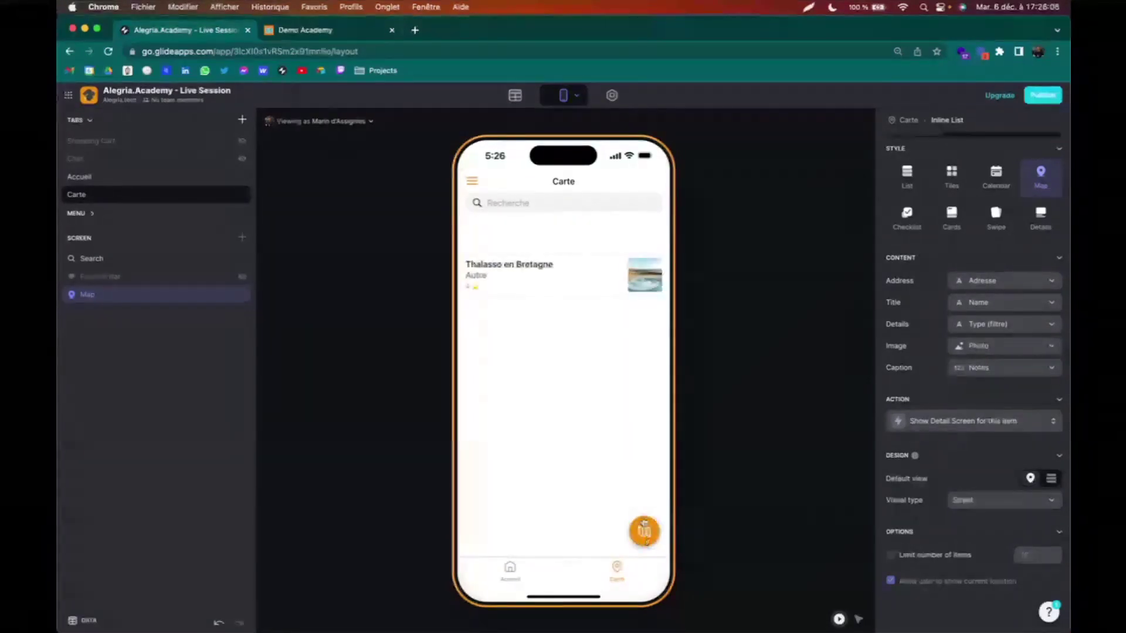
left_click(529, 290)
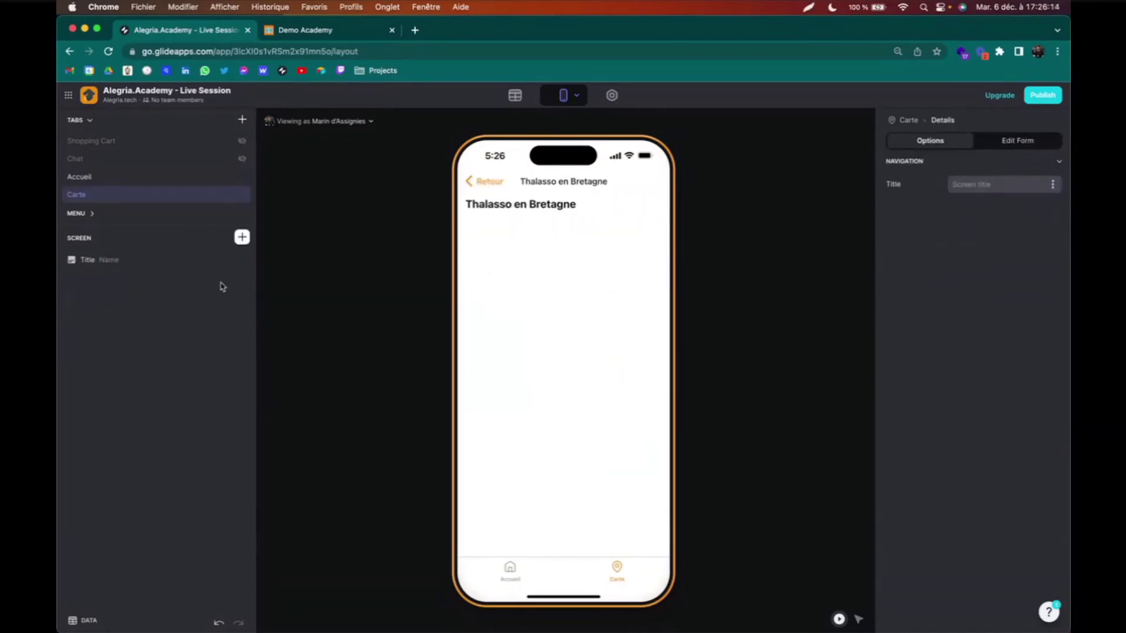
- Configure the detail screen's Title component with Photo as the image, Type (filtre) as the details and the inset, rounded-corner appearance
left_click(194, 269)
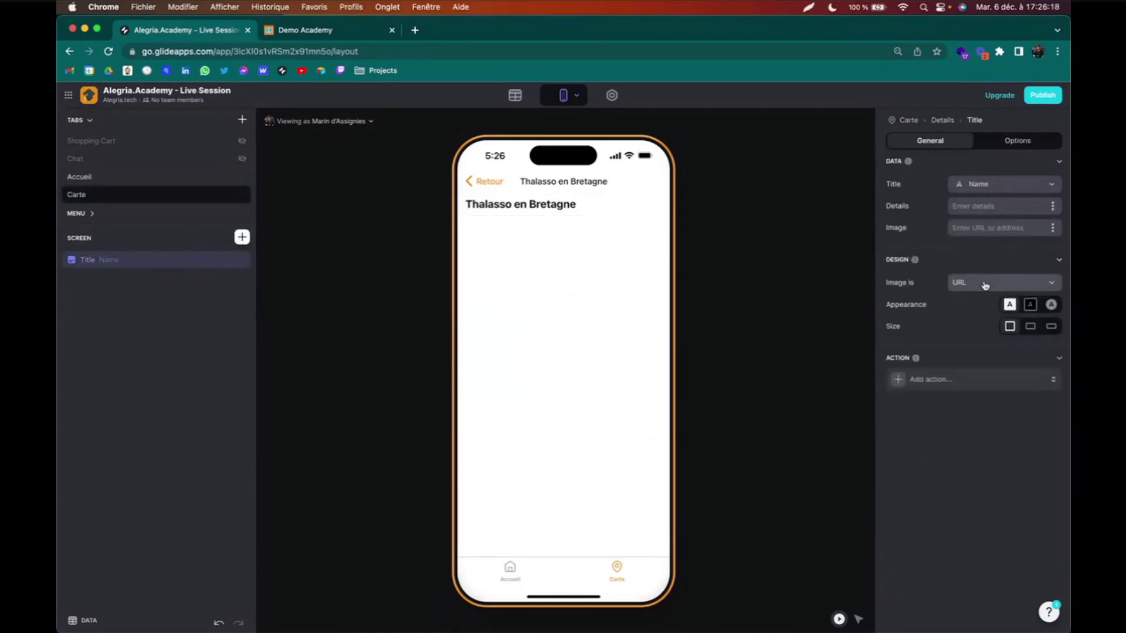
left_click(1053, 229)
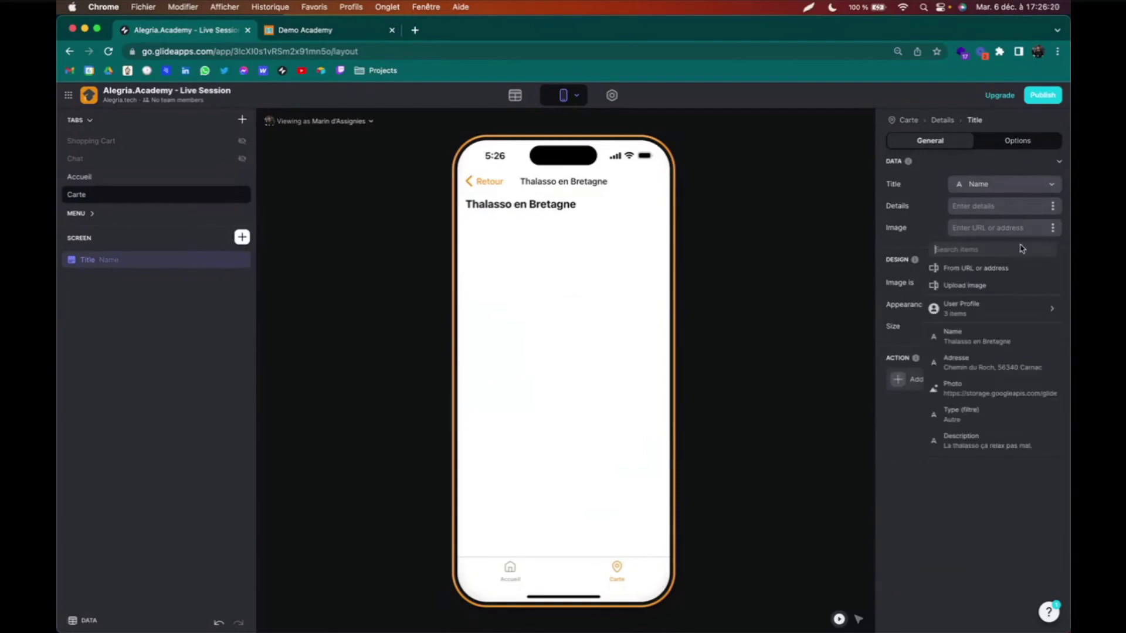
left_click(991, 393)
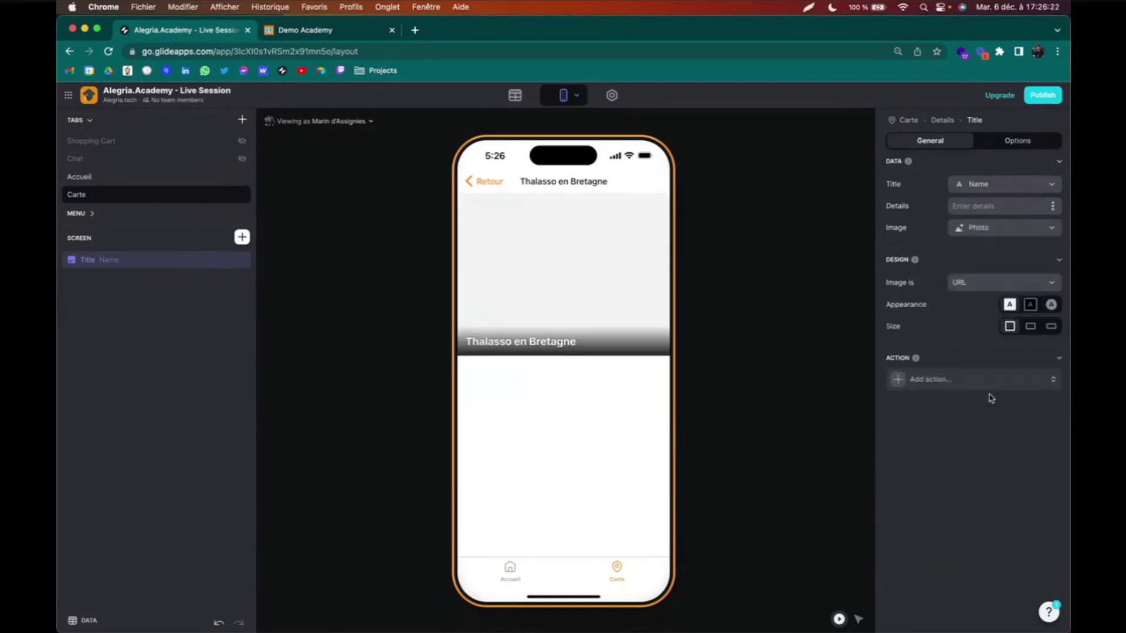
left_click(1053, 206)
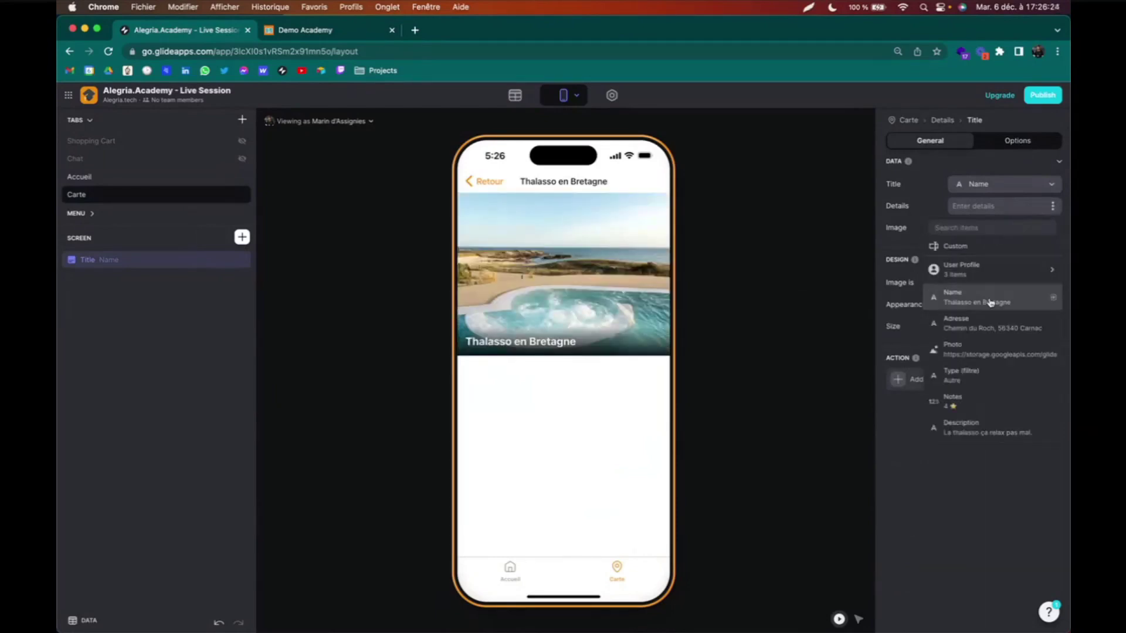
left_click(978, 377)
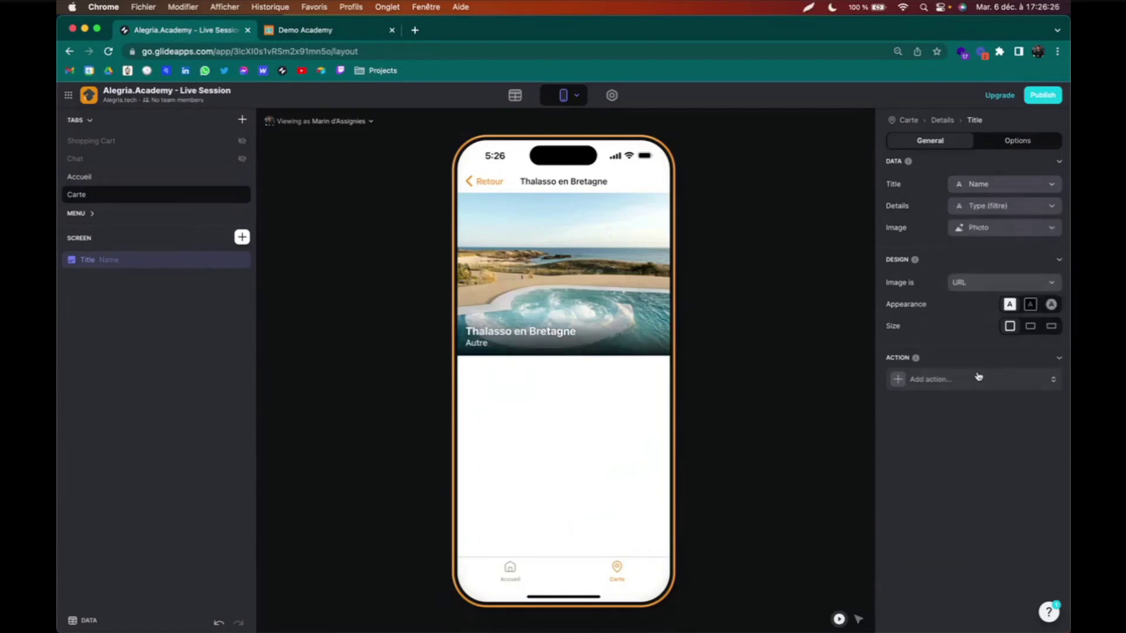
left_click(1030, 304)
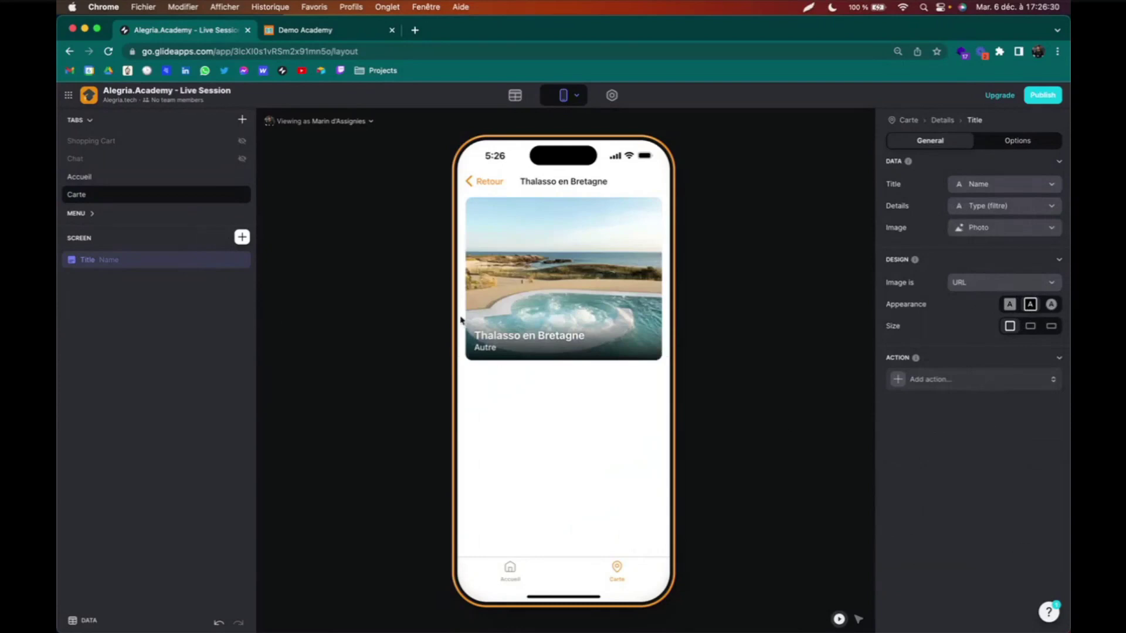
- Add a Basic Table to the activity detail screen with a row labelled Notes that shows the Notes column
left_click(241, 236)
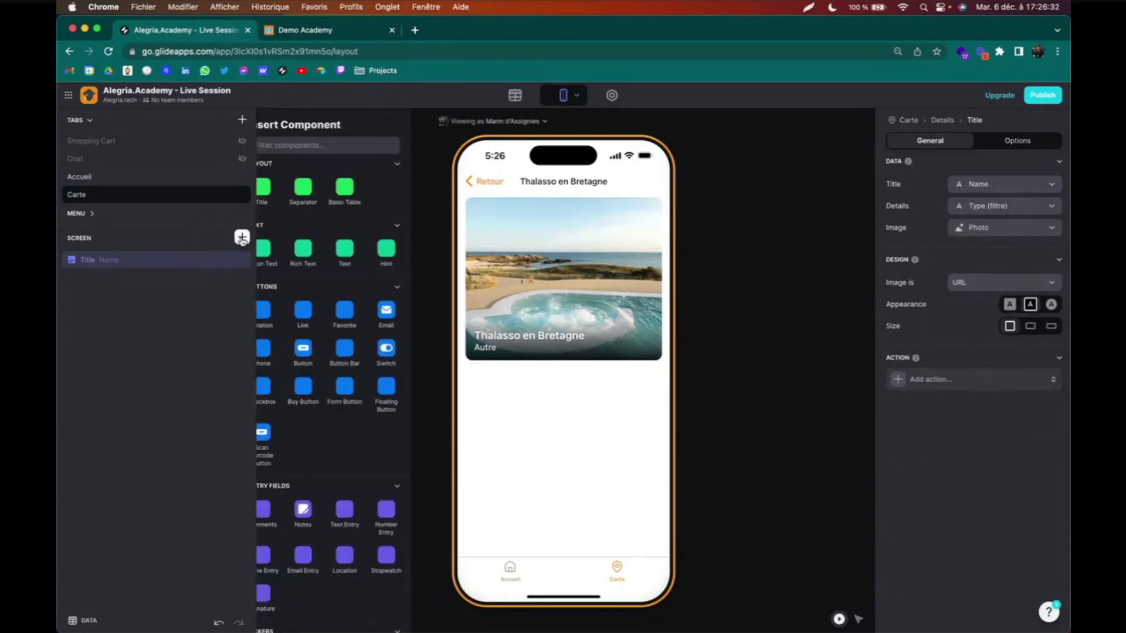
left_click(365, 190)
double_click(922, 218)
type("Notes")
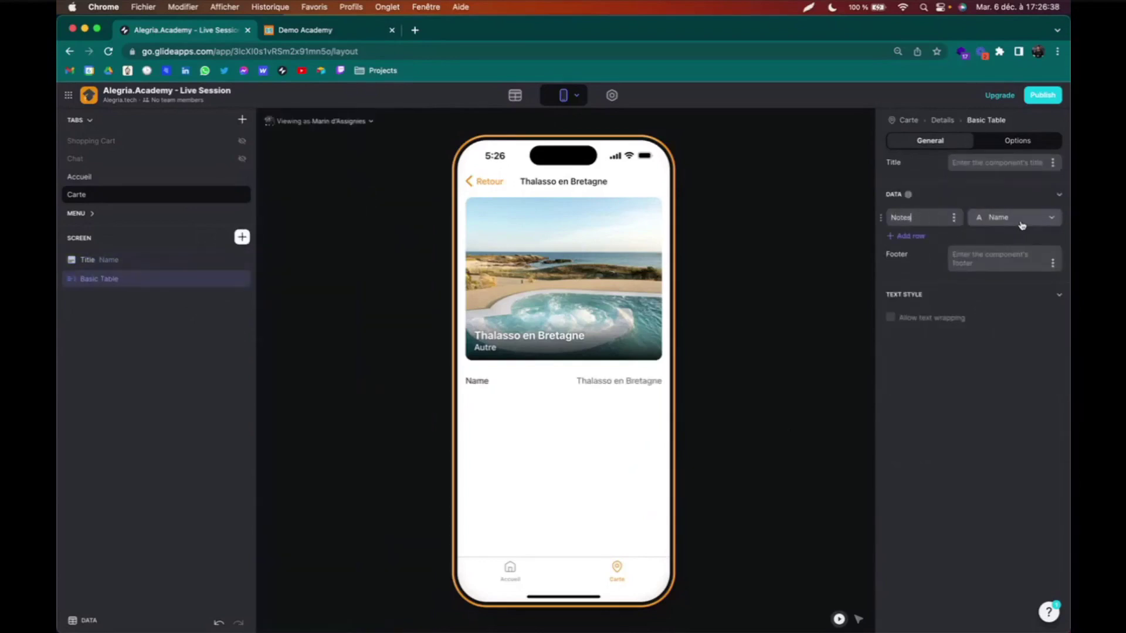
left_click(1021, 220)
left_click(985, 413)
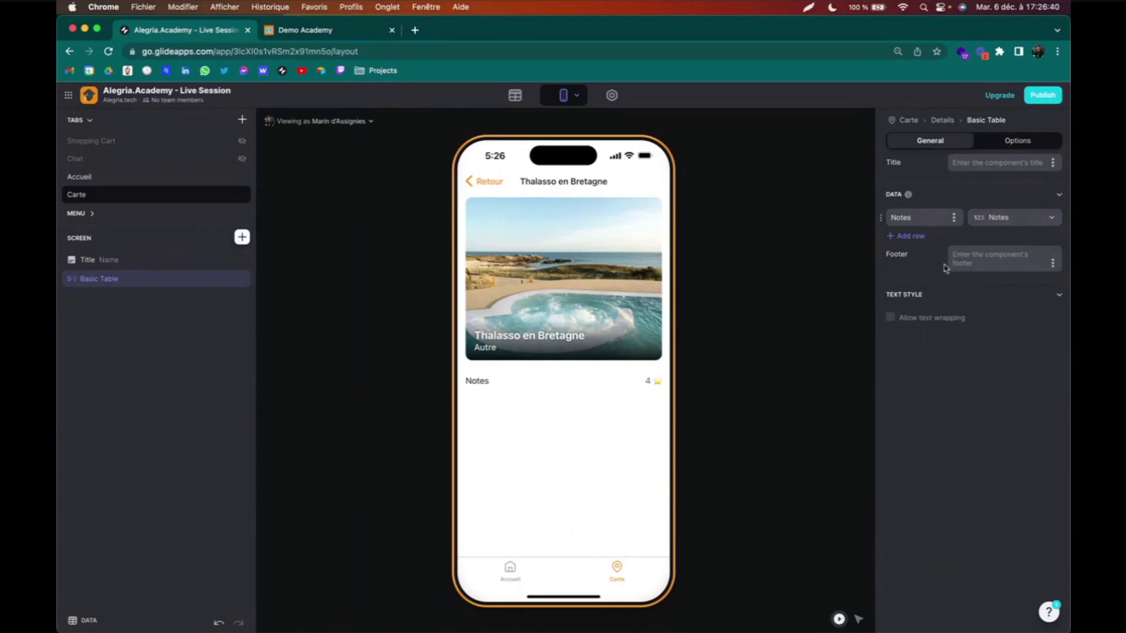
- Add a table row labelled Adresse showing the Adresse column, and move it above the Notes row
left_click(915, 237)
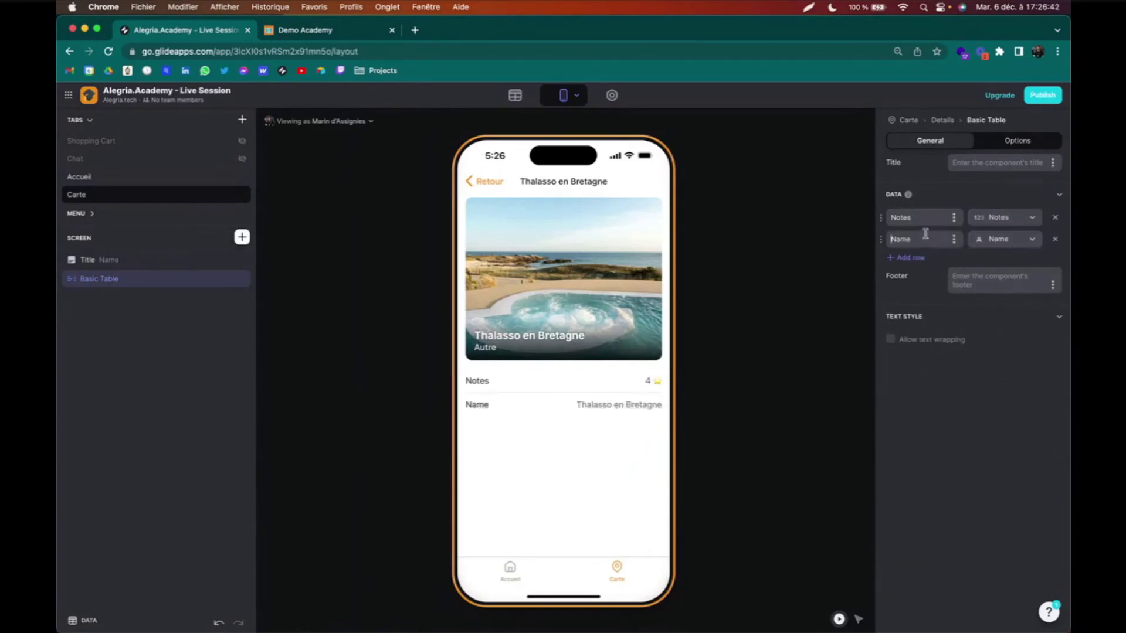
double_click(926, 241)
type("Adresse")
left_click(1000, 239)
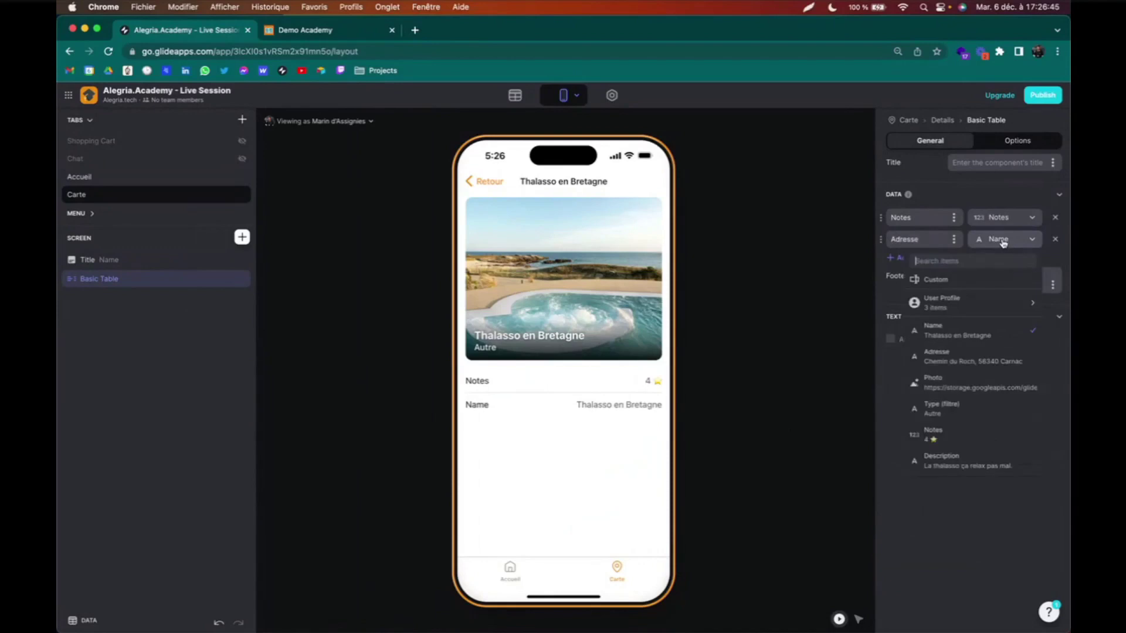
left_click(982, 359)
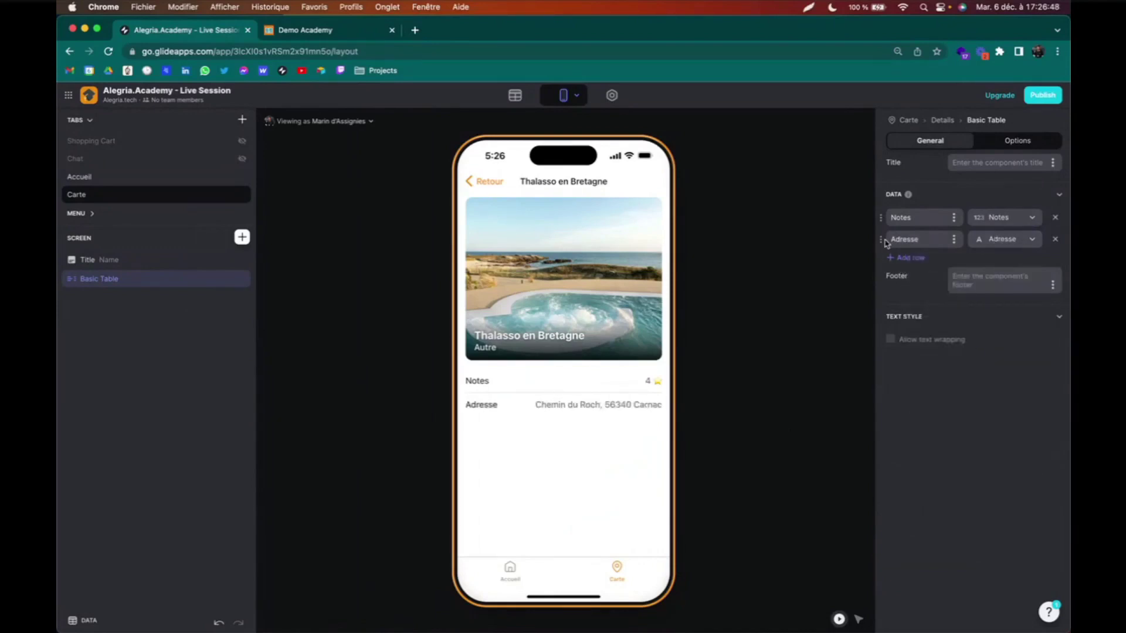
left_click_drag(880, 240, 888, 211)
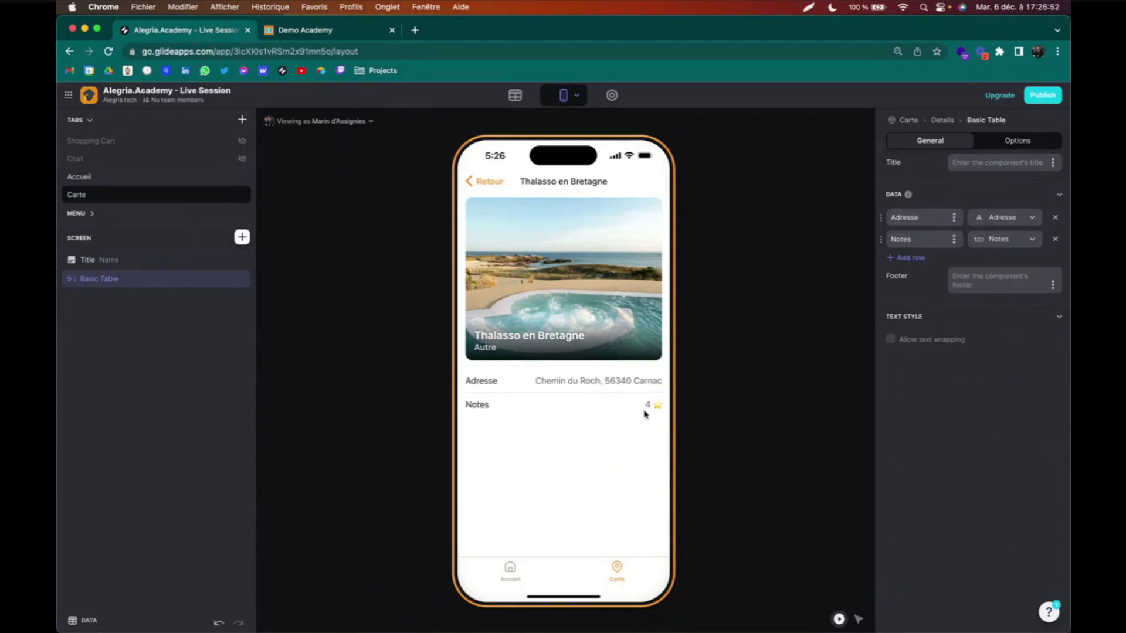
- Add a Rich Text component below the Basic Table that shows the Description column
left_click(243, 238)
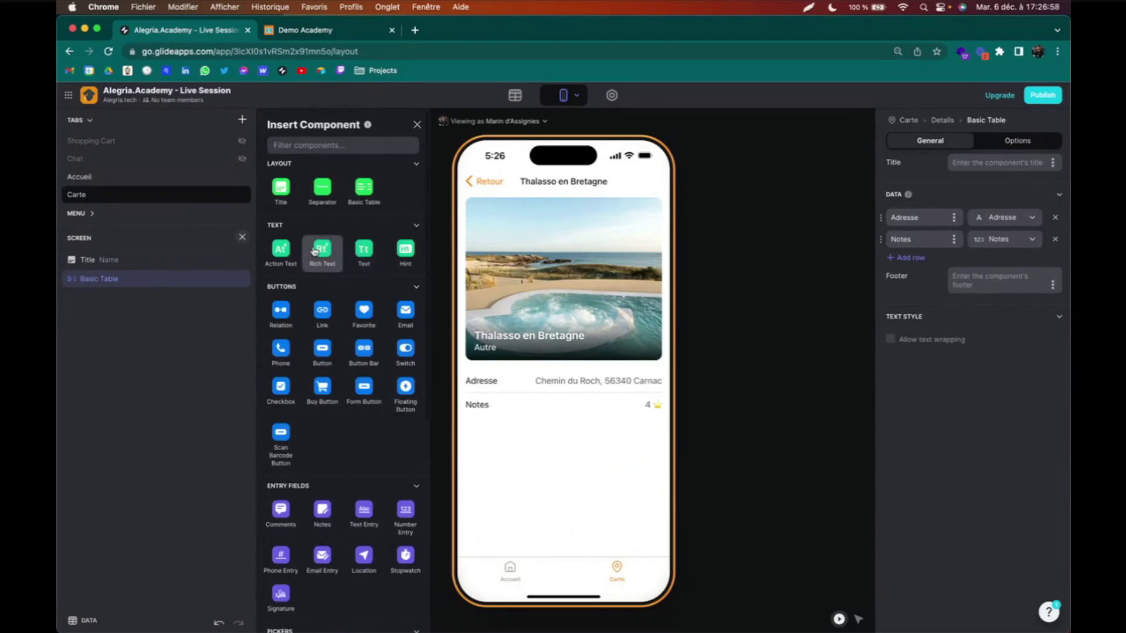
left_click_drag(251, 277, 151, 307)
double_click(153, 306)
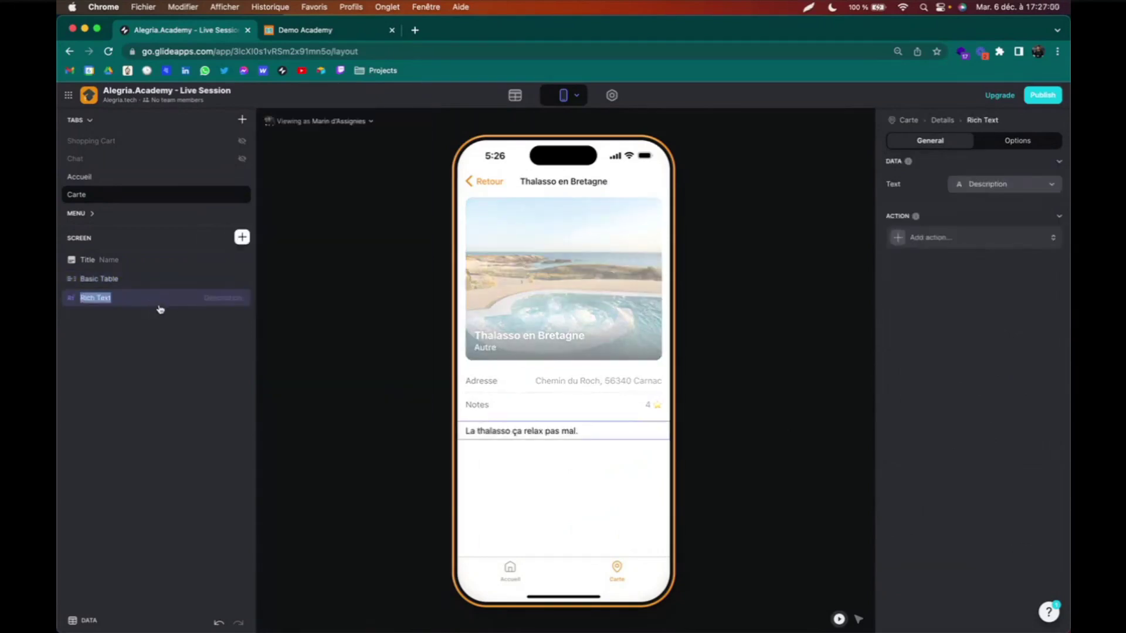
left_click(989, 185)
left_click(987, 188)
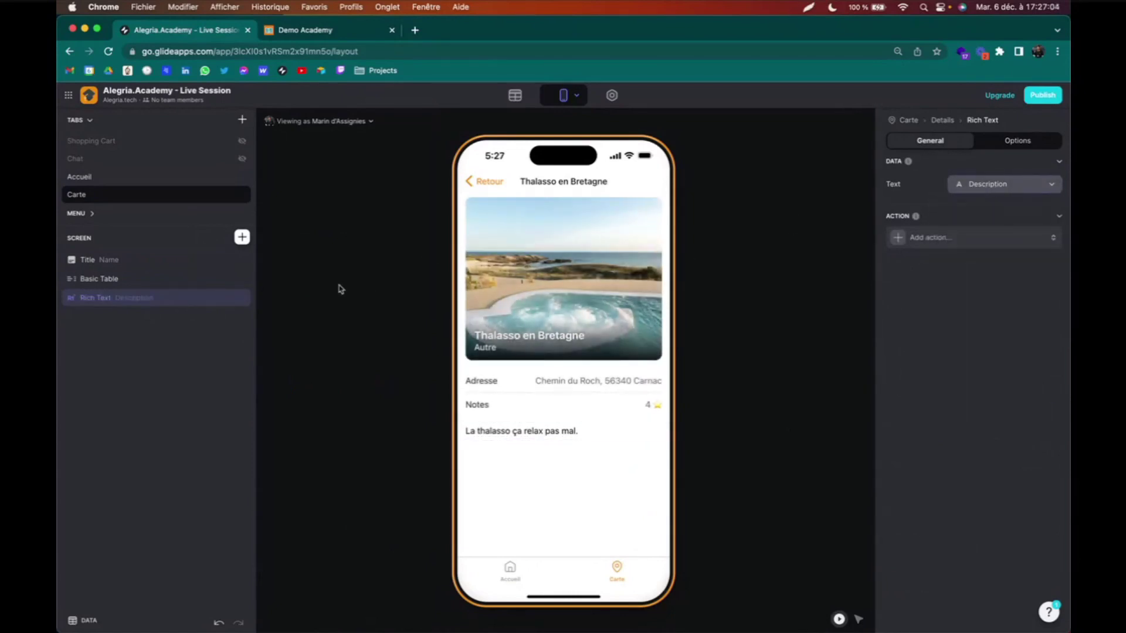
- Add a Text component above the Rich Text with the custom text "Description :" in the Headline 4 style
left_click(242, 237)
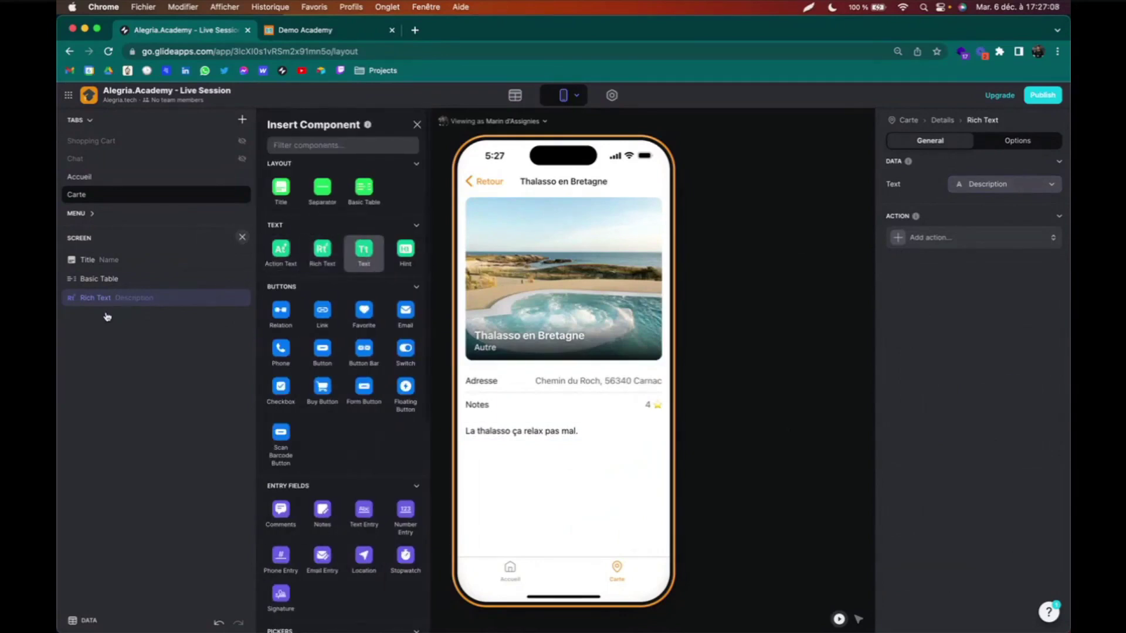
left_click_drag(103, 321, 101, 293)
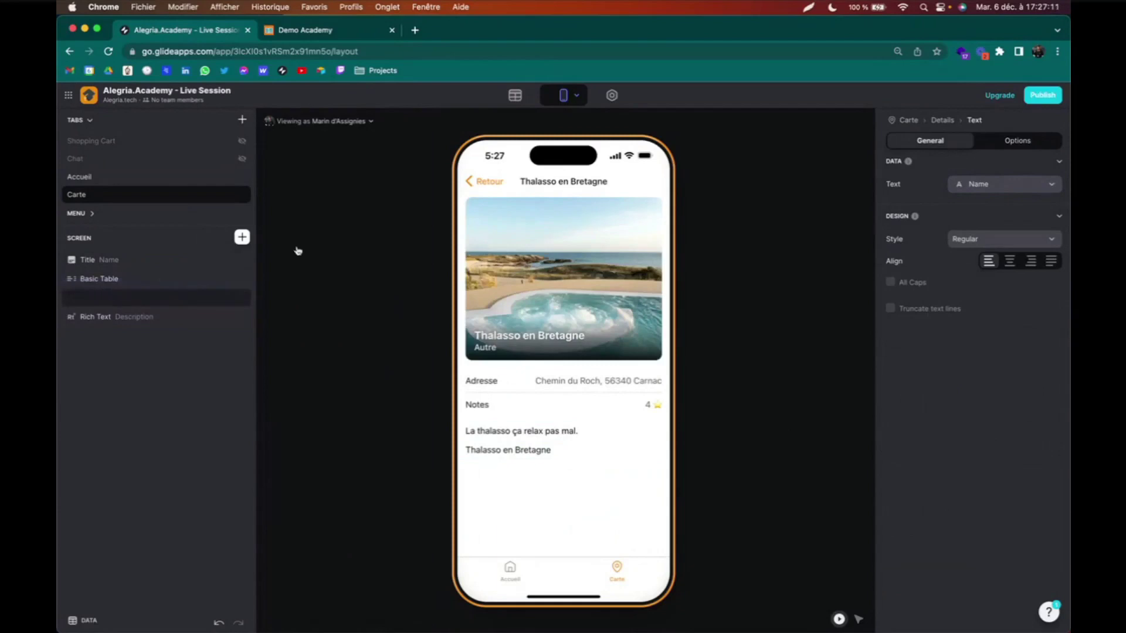
left_click(977, 184)
left_click(979, 220)
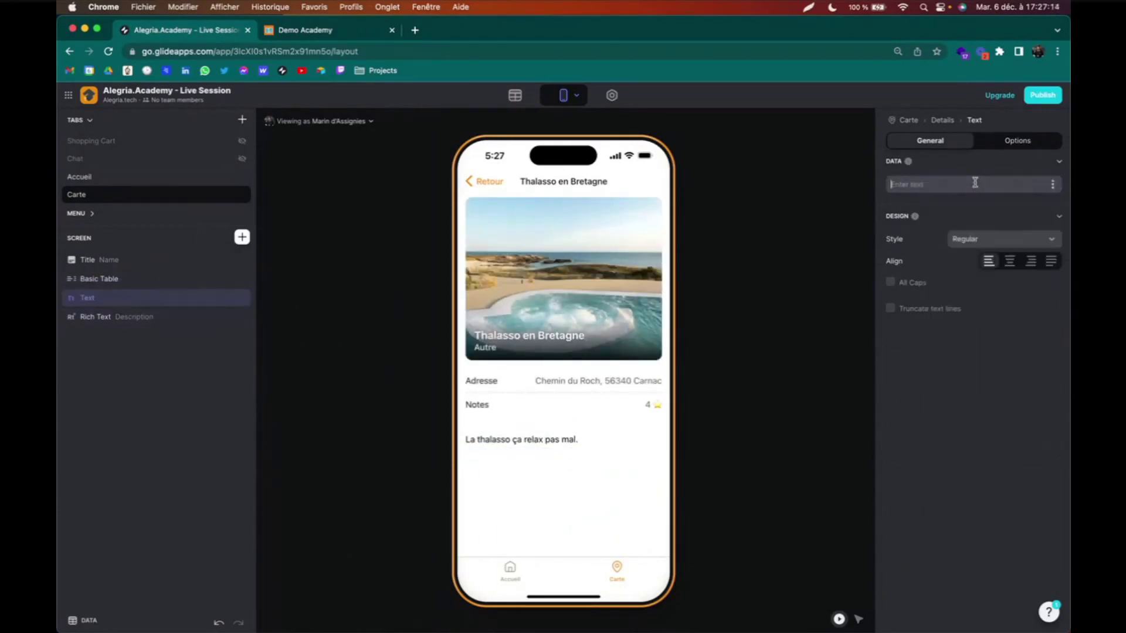
type("Description :")
left_click(983, 239)
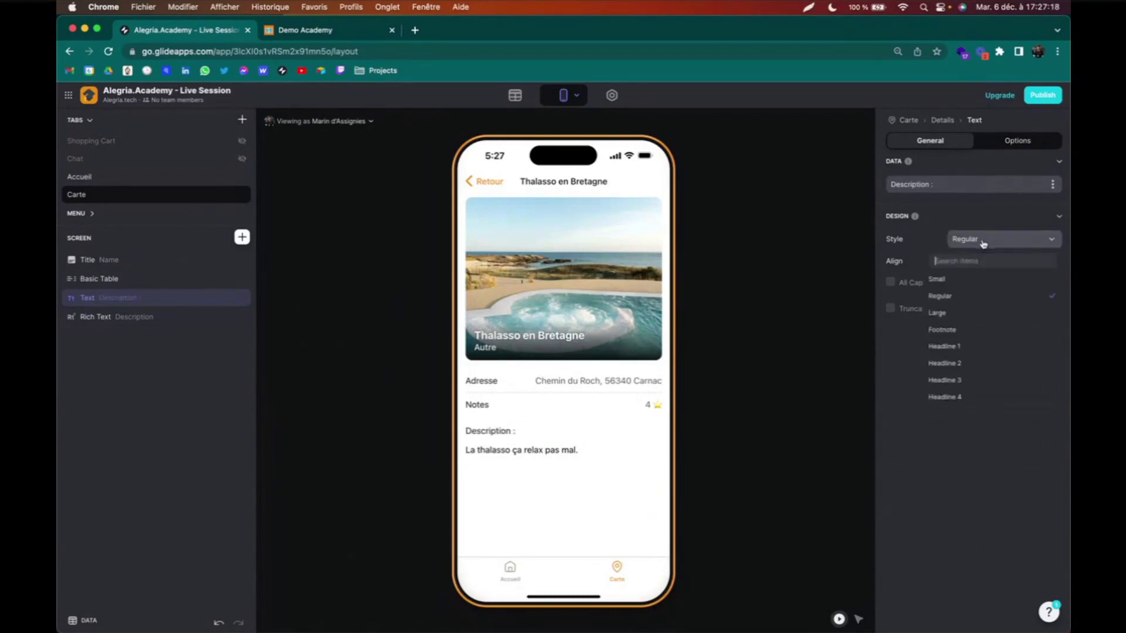
left_click(964, 398)
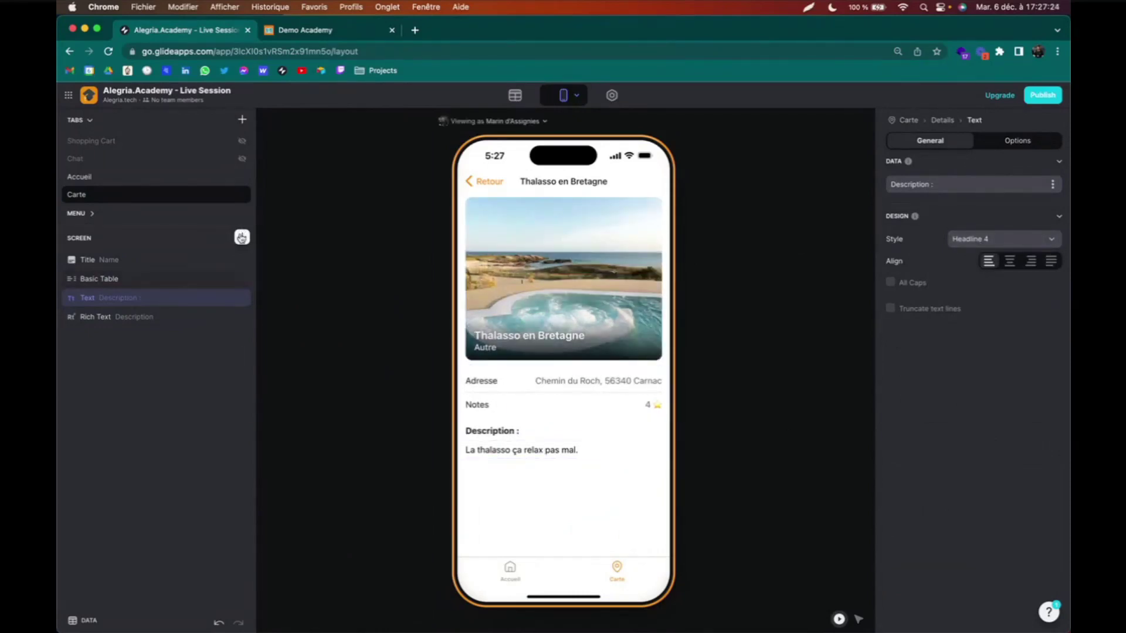
- Insert a Separator with Small spacing between the Basic Table and the "Description :" heading
left_click(242, 237)
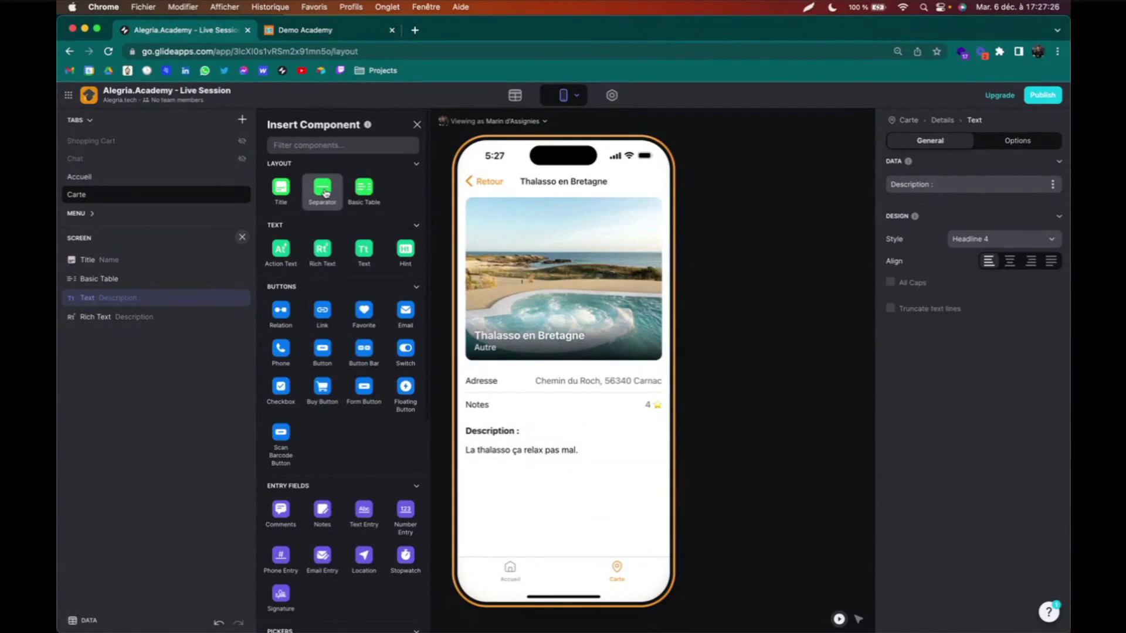
left_click(323, 189)
left_click_drag(126, 344, 123, 291)
left_click(992, 188)
left_click(974, 243)
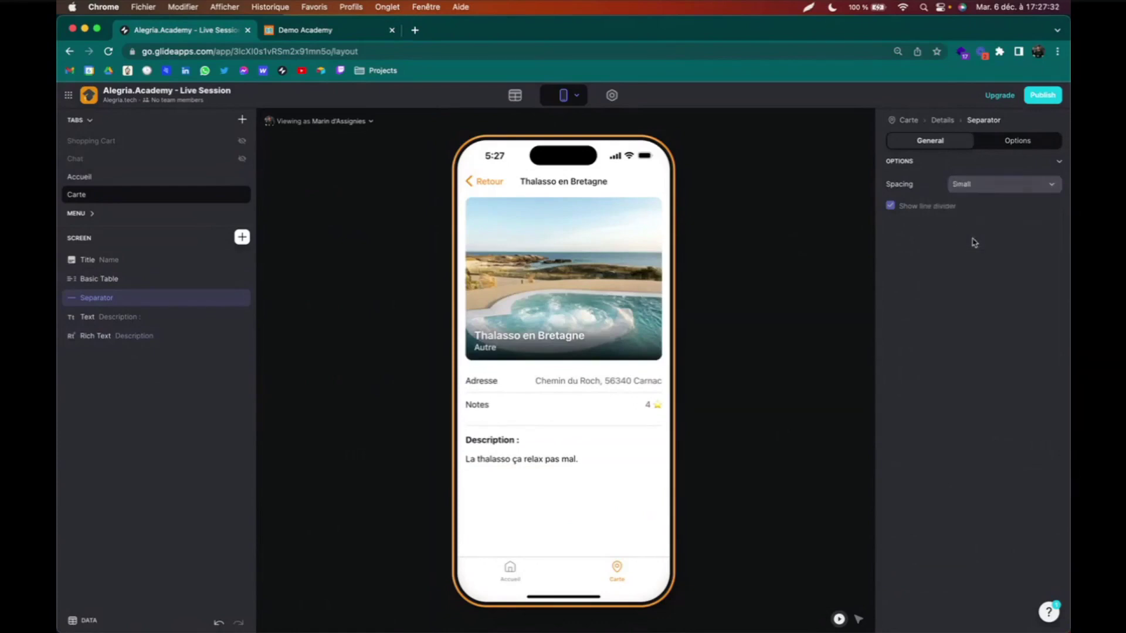
- Add a Floating Button to the detail screen with the map pin icon and the label "Voir sur la carte"
left_click(242, 237)
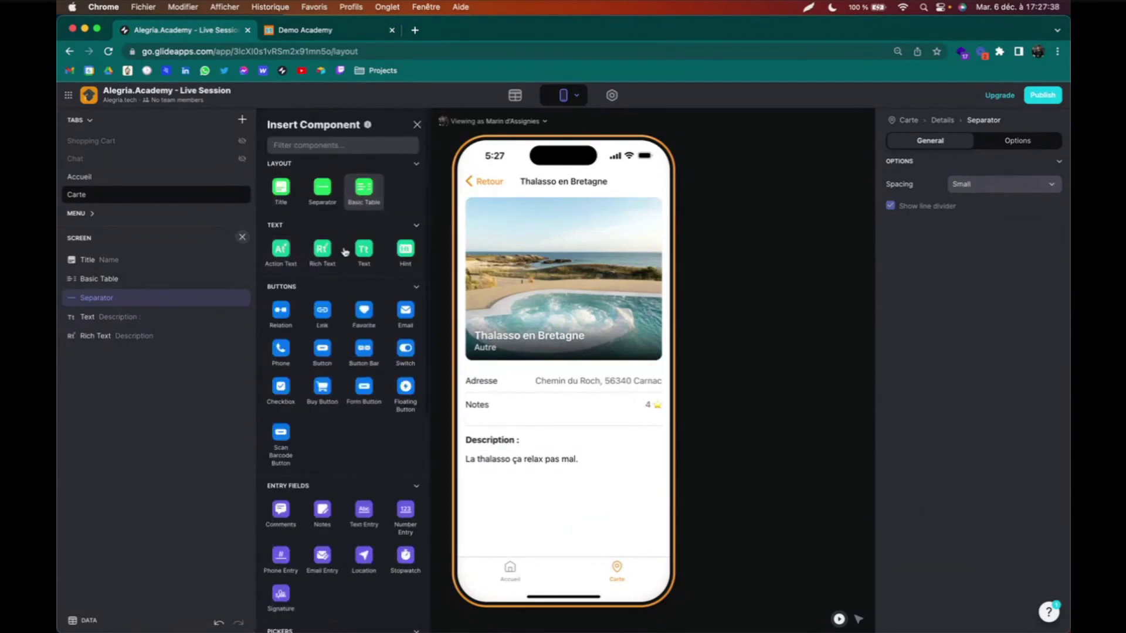
scroll(365, 307, "down", 2)
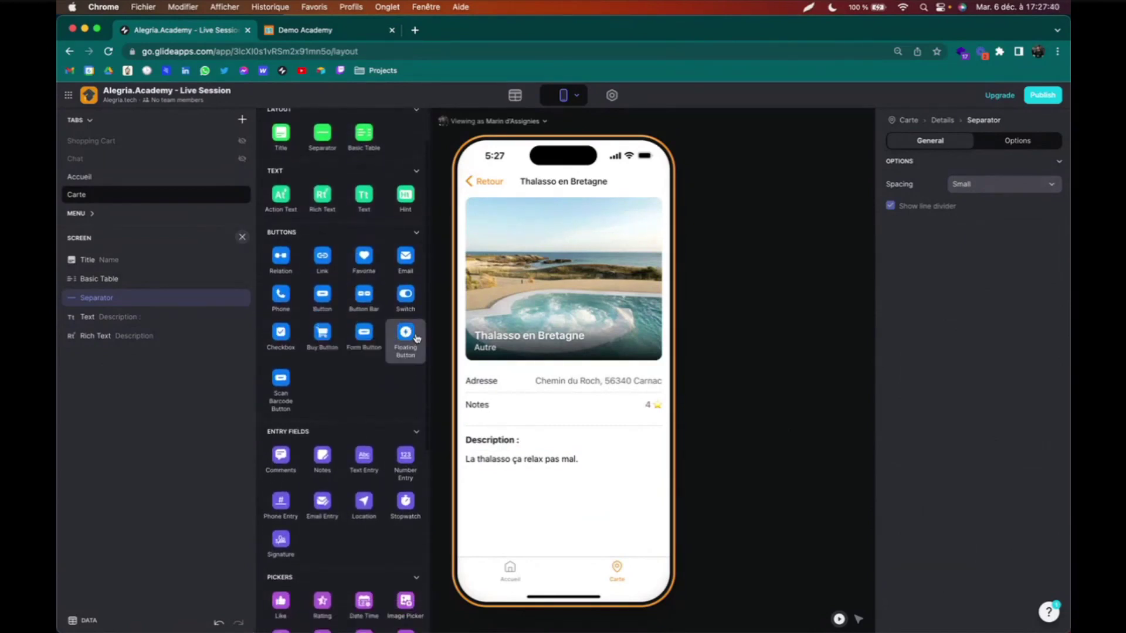
left_click(405, 332)
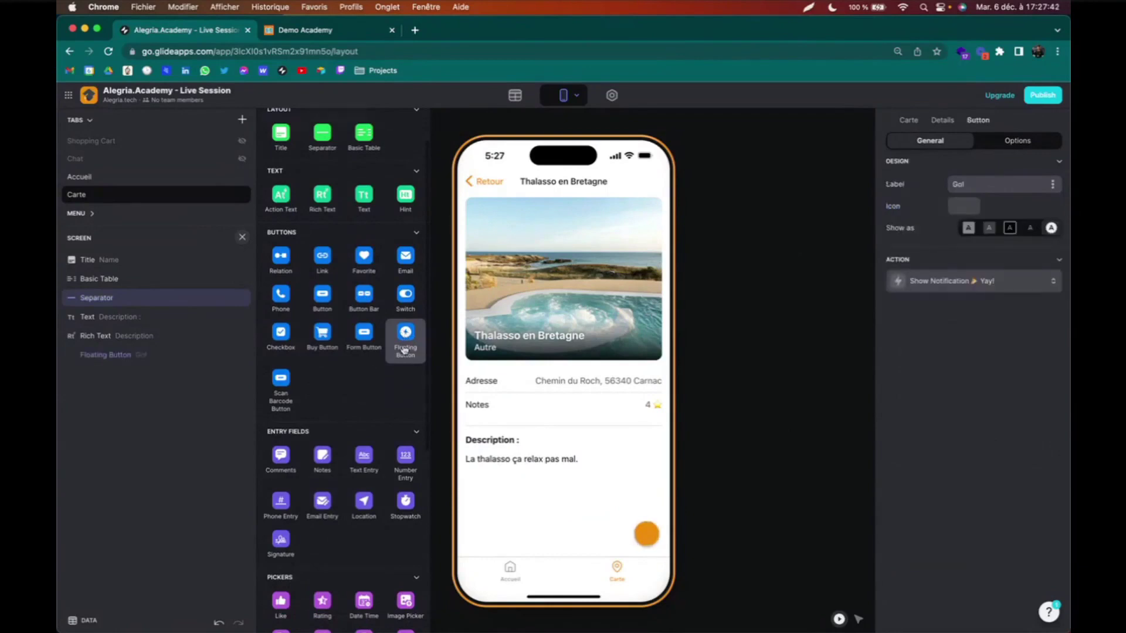
left_click(963, 206)
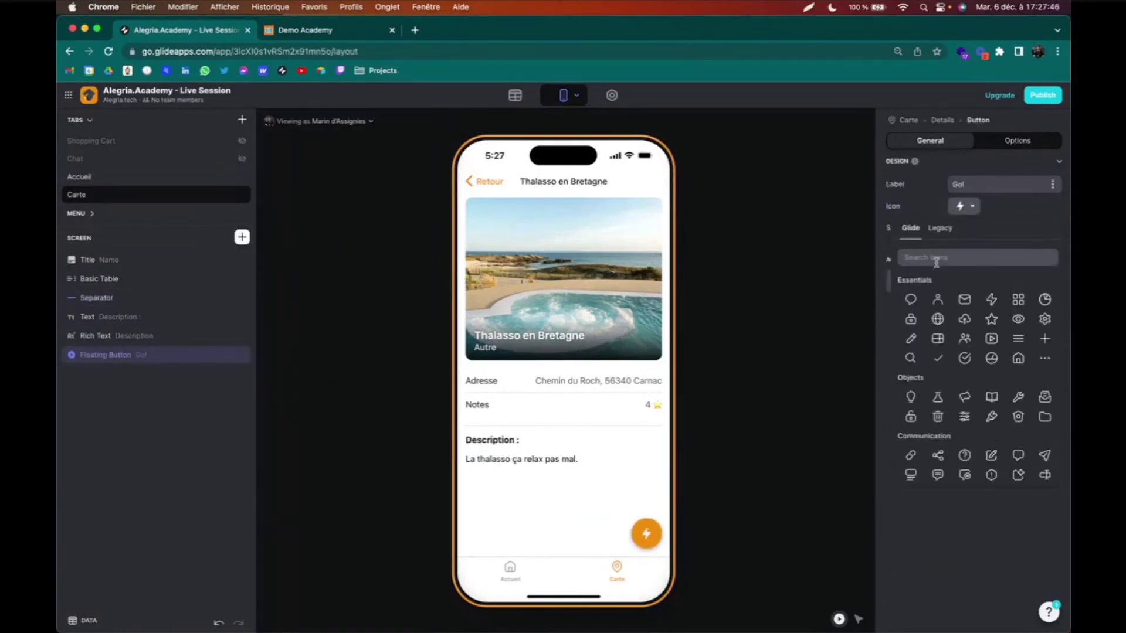
type("map")
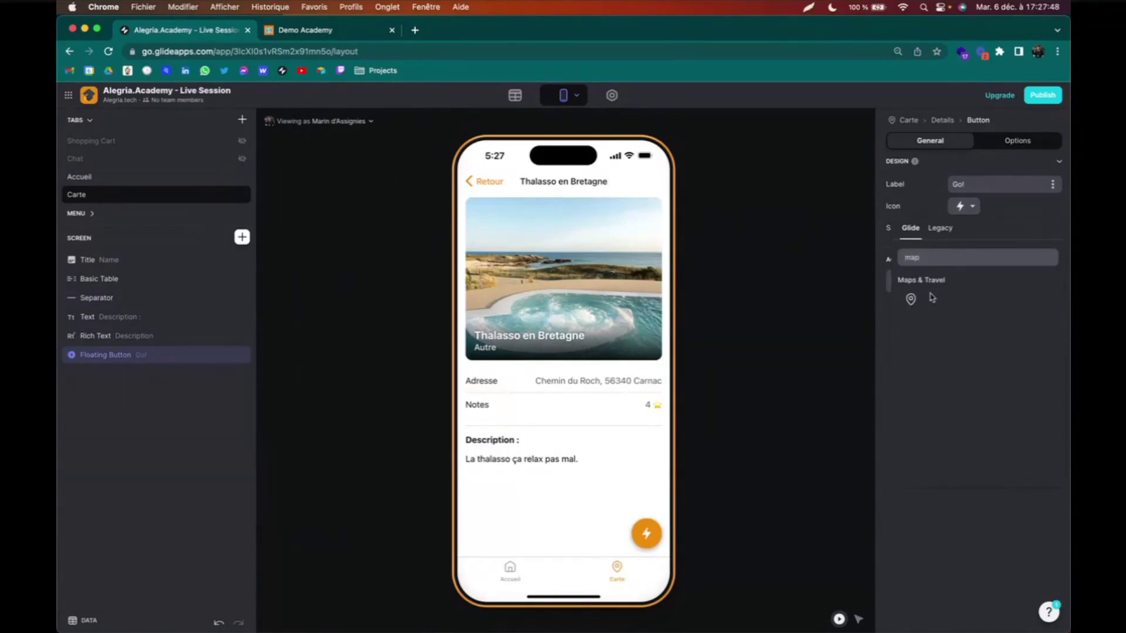
left_click(911, 299)
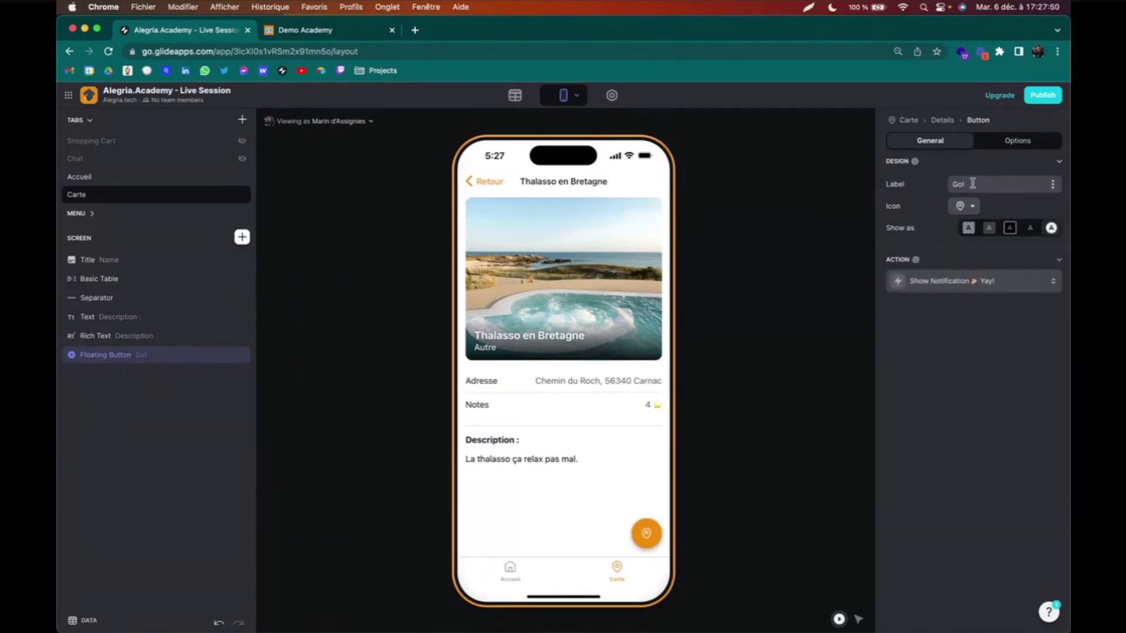
type("Vo")
- Set the floating button's action to Show Address on Map, using the Adresse column as the address
left_click(938, 287)
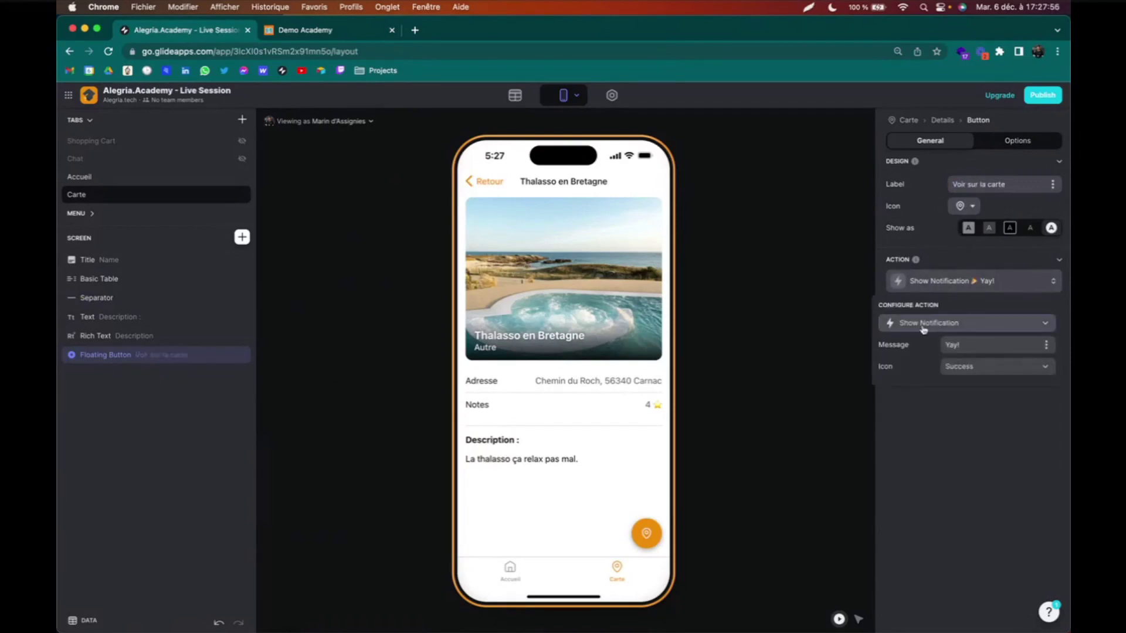
left_click(924, 323)
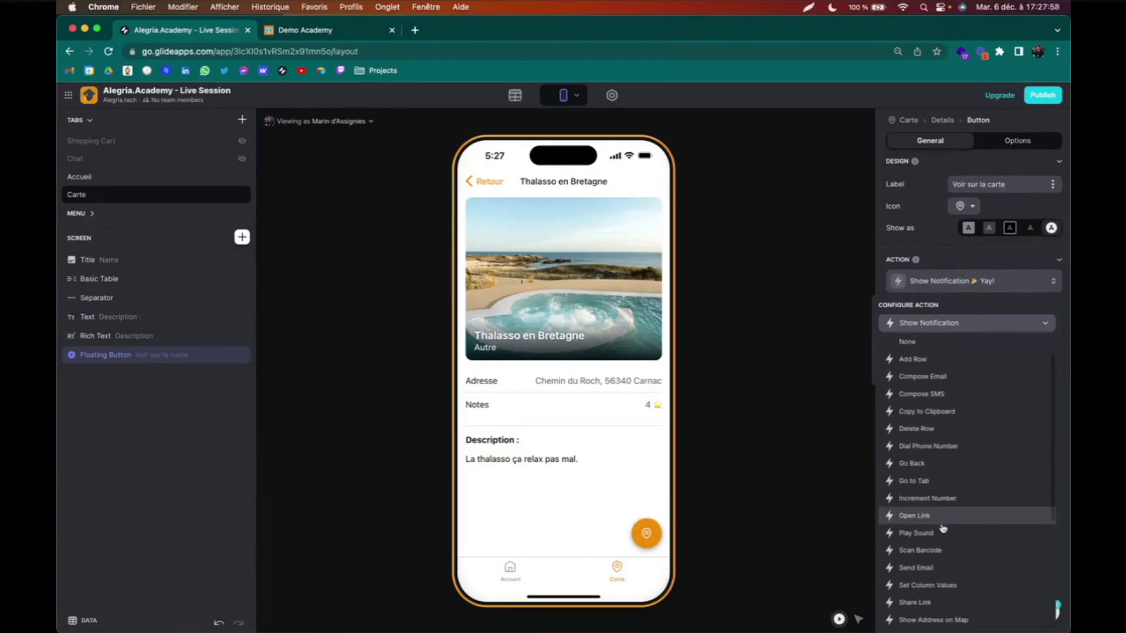
scroll(938, 504, "down", 3)
scroll(947, 528, "down", 1)
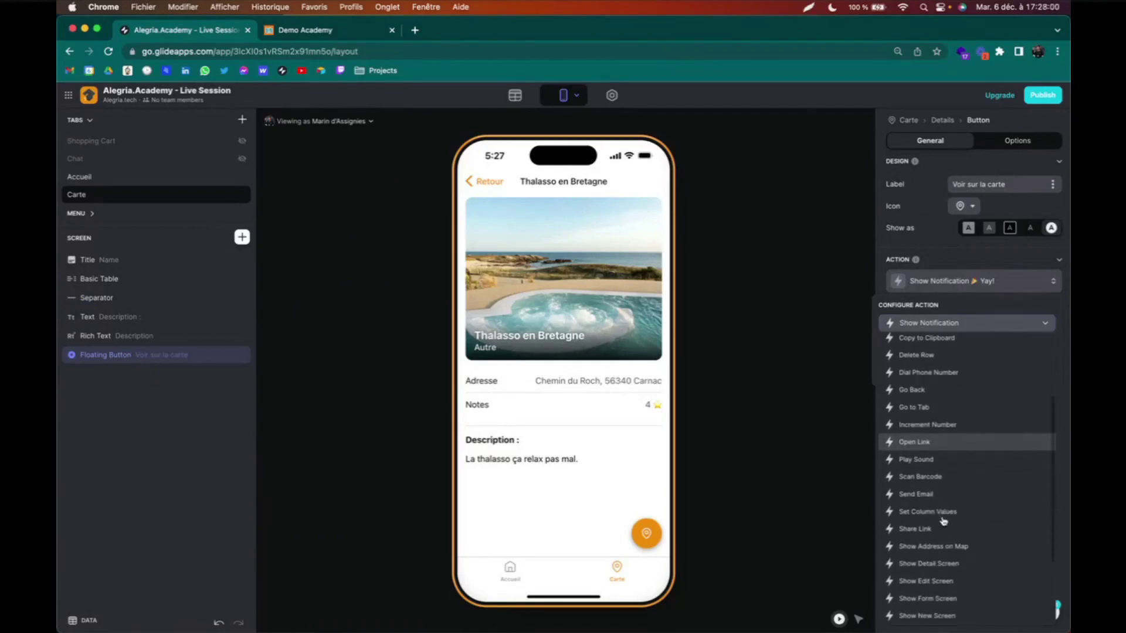
left_click(965, 547)
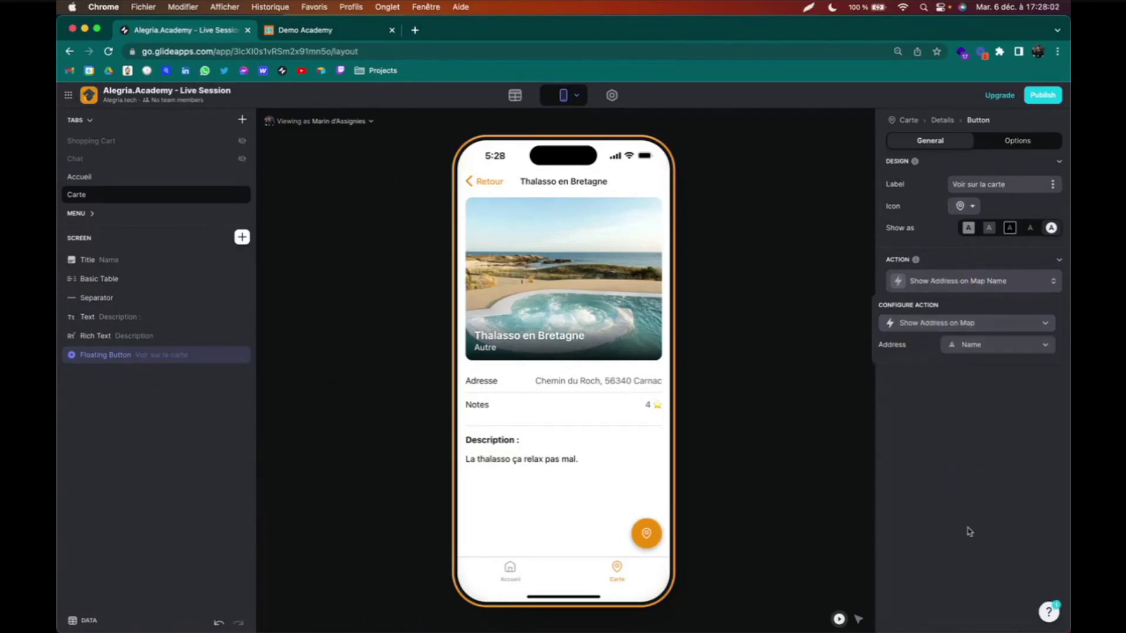
left_click(981, 351)
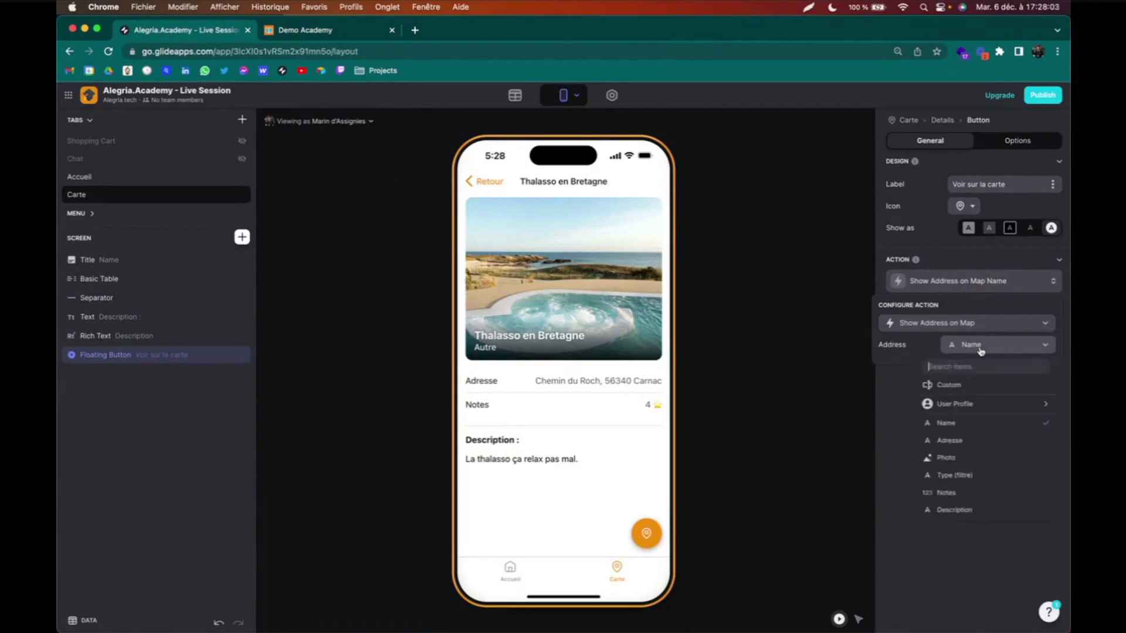
left_click(958, 442)
left_click(963, 423)
- Test the floating button's map link, return to the editor and show the Carte tab's map view in the preview
left_click(646, 534)
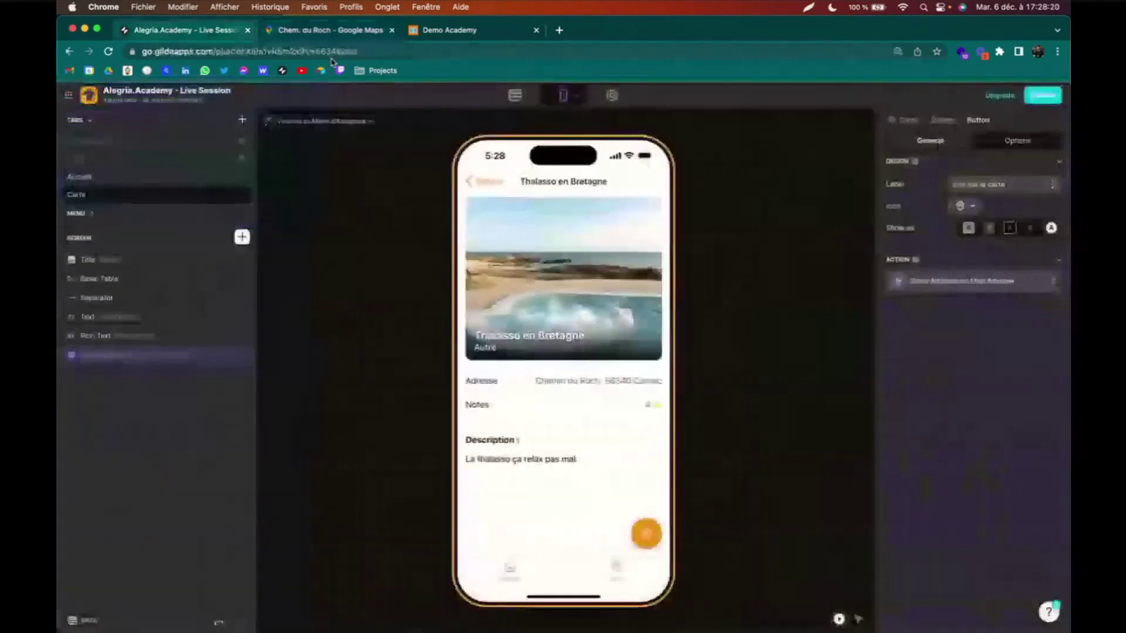
left_click(202, 30)
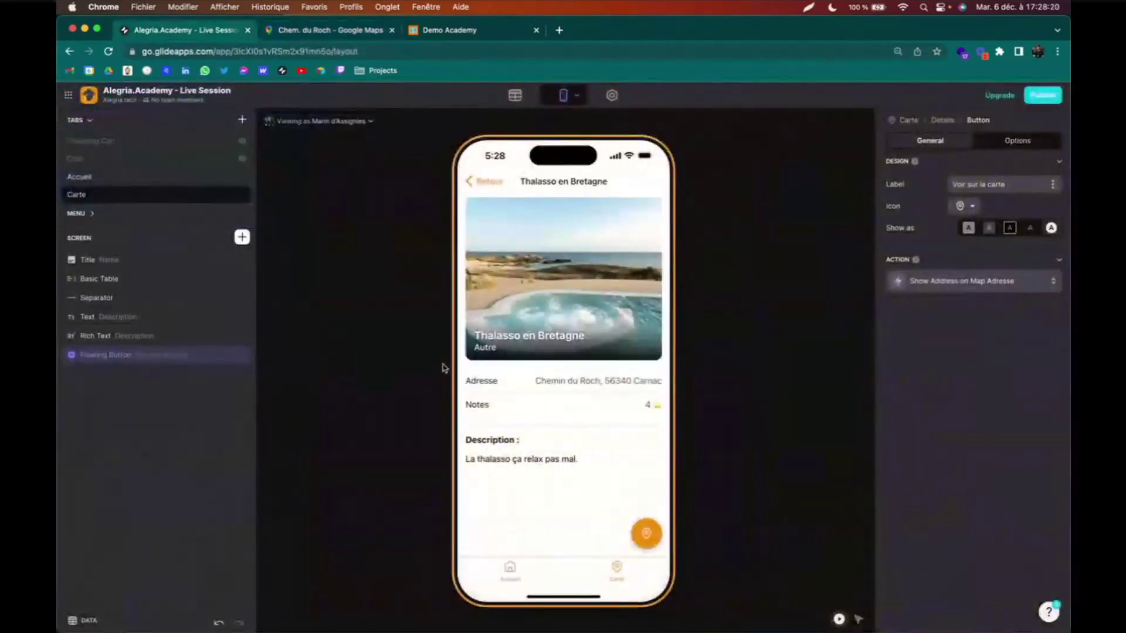
left_click(483, 183)
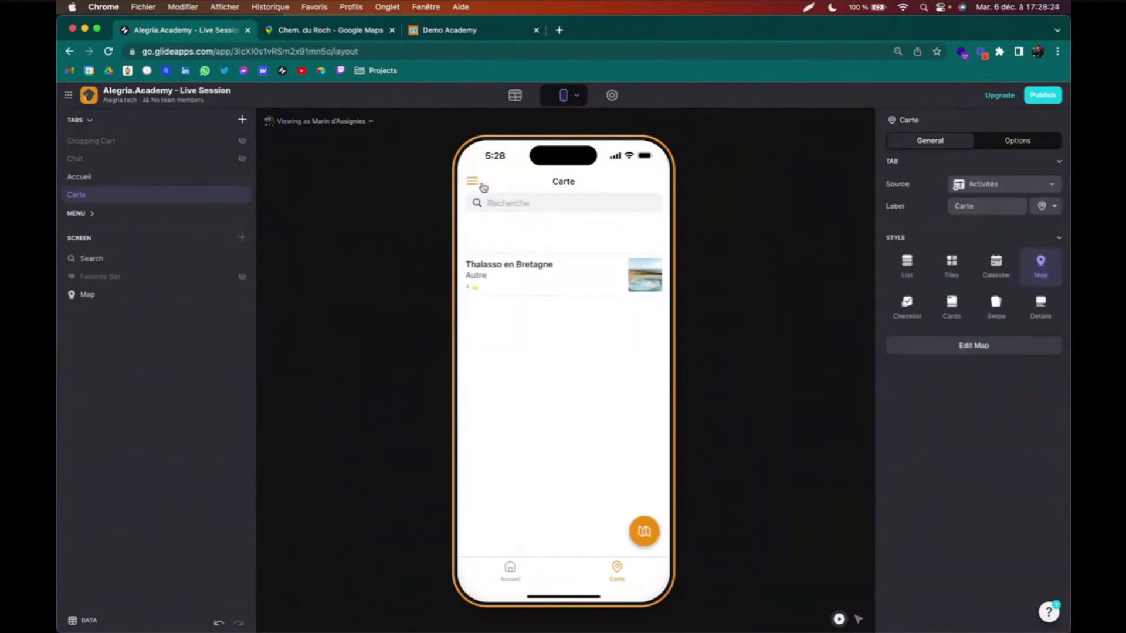
left_click(644, 531)
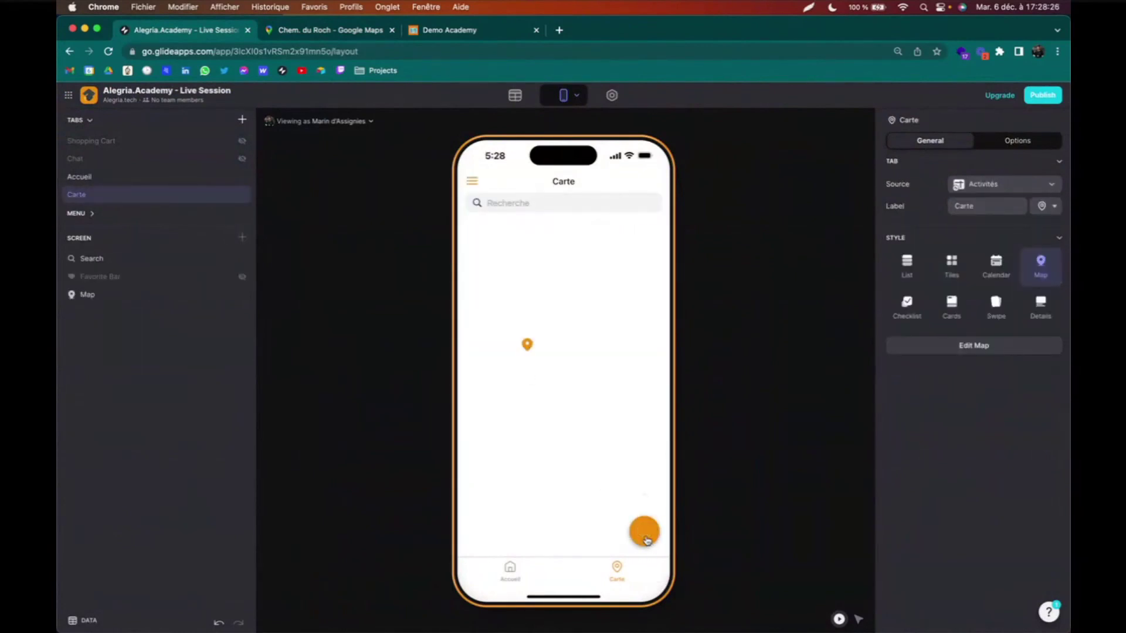
- Delete the empty row above "Thalasso en Bretagne" in the Activités table
left_click(514, 96)
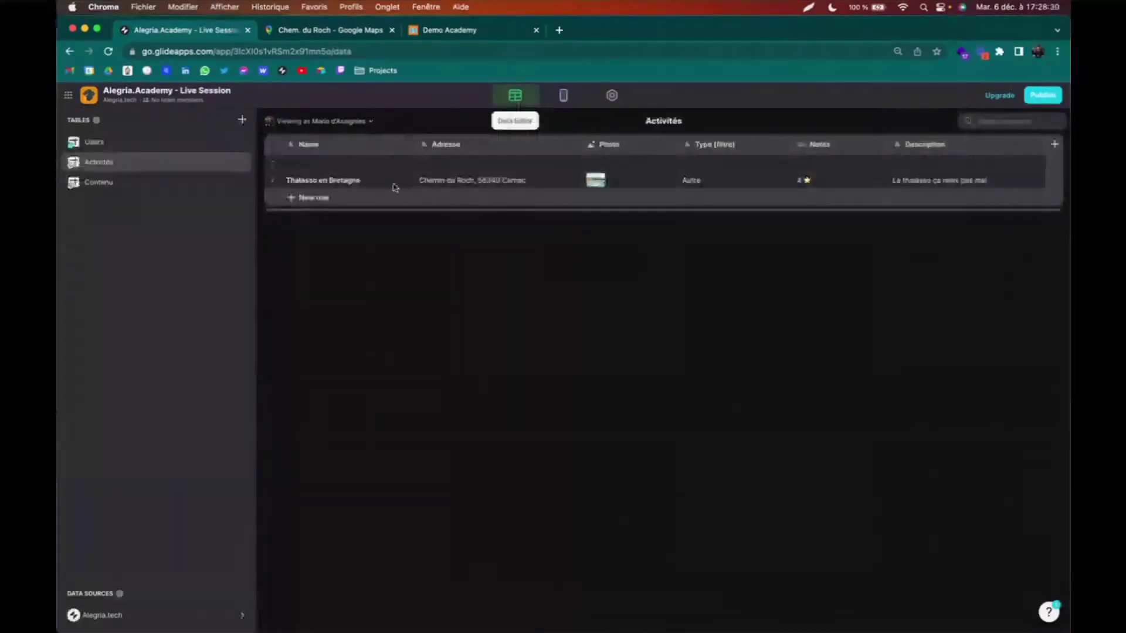
left_click(272, 164)
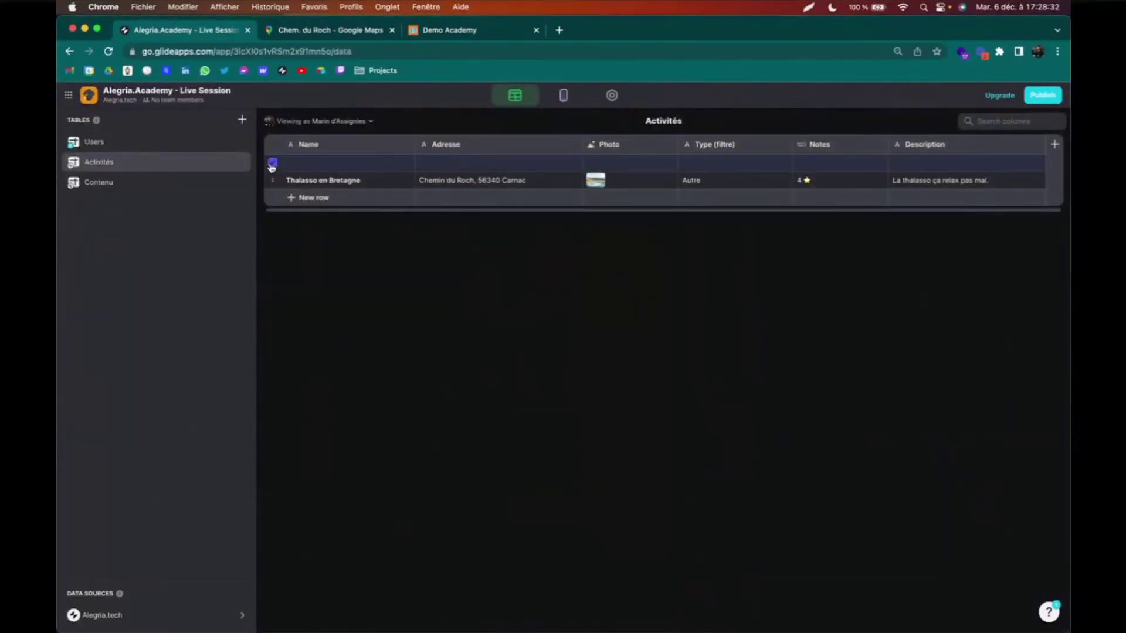
right_click(343, 166)
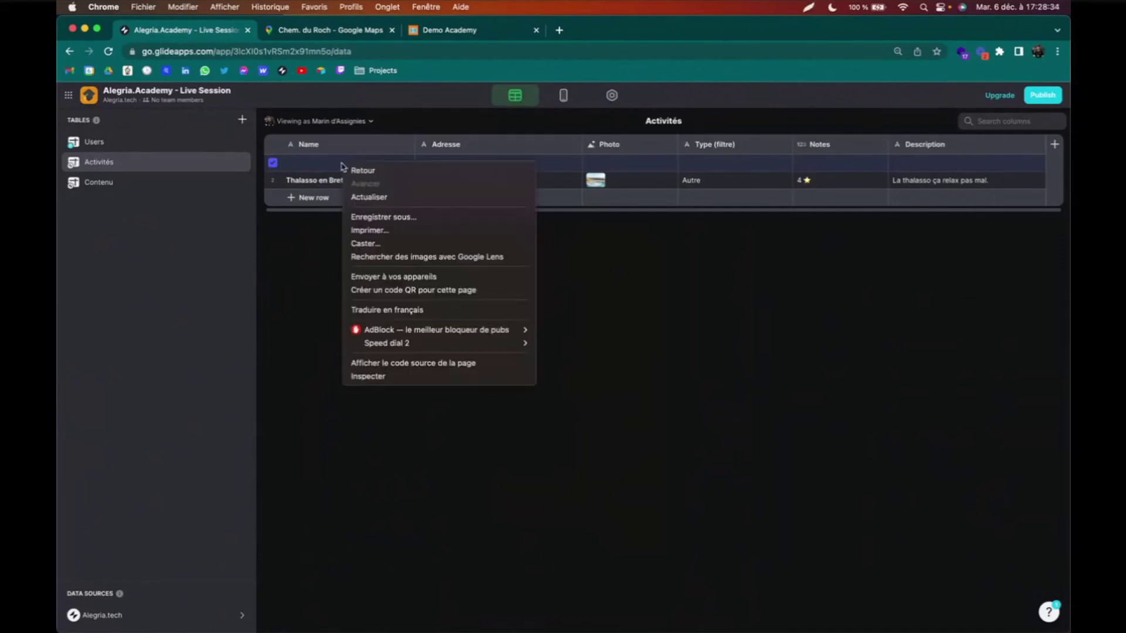
left_click(322, 170)
key("BackSpace")
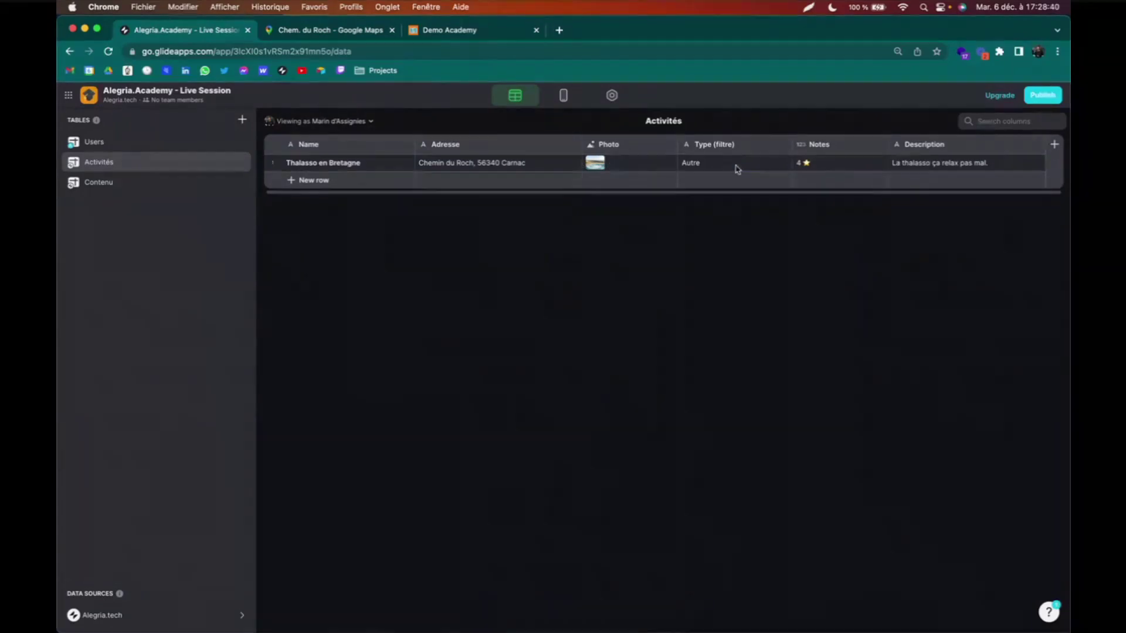
- Review the Contenu and Activités tables, and check the Carte preview in both list and map views
left_click(141, 186)
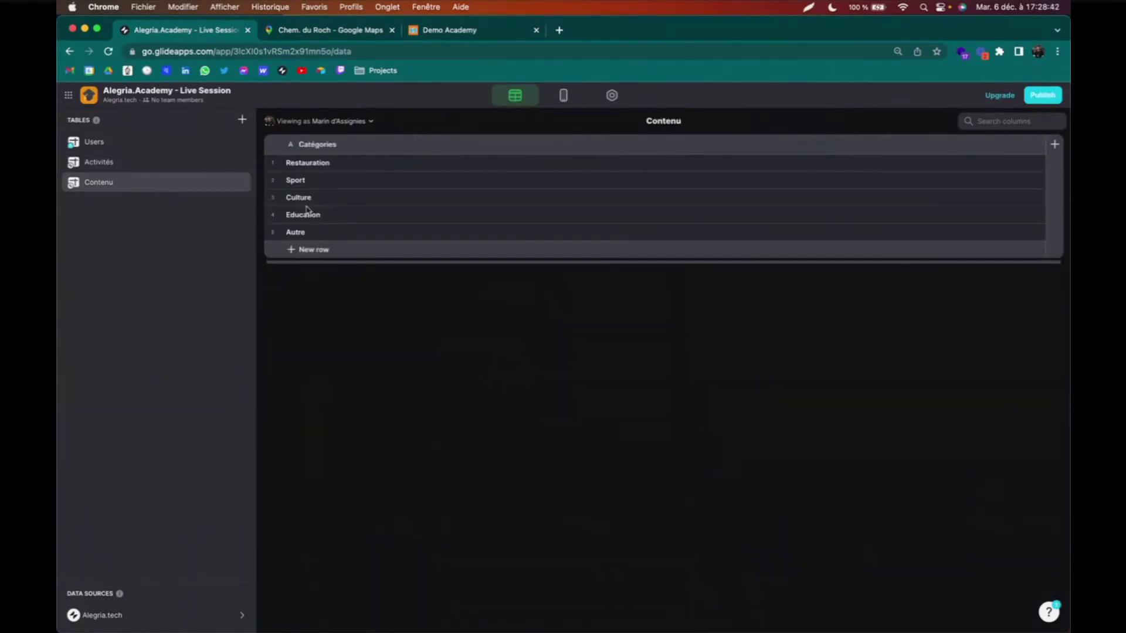
left_click(99, 162)
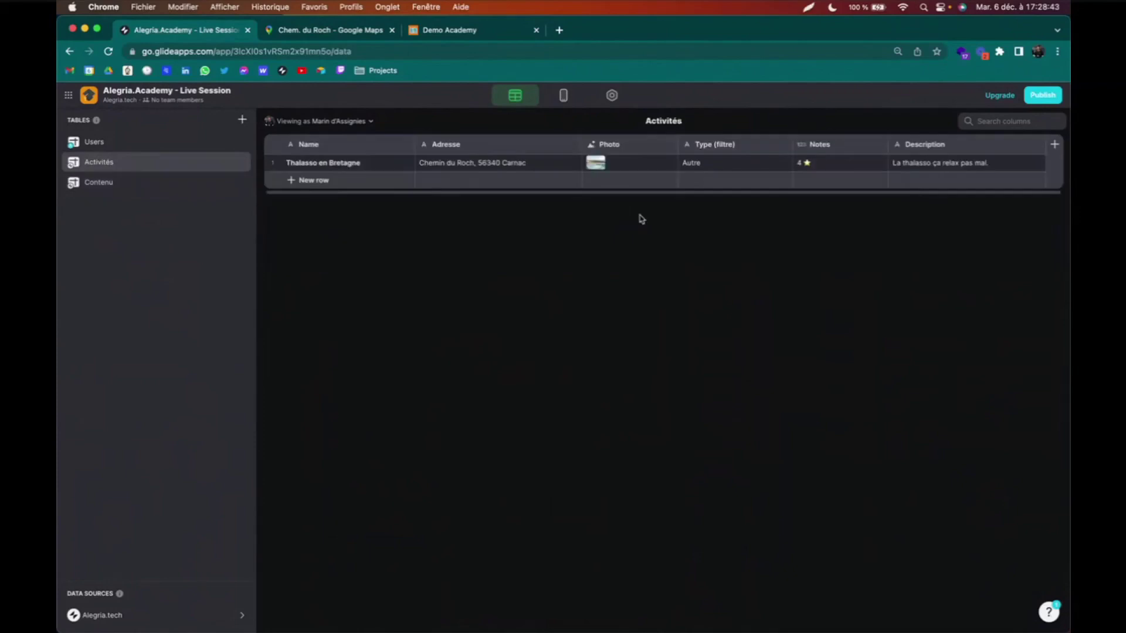
left_click(560, 99)
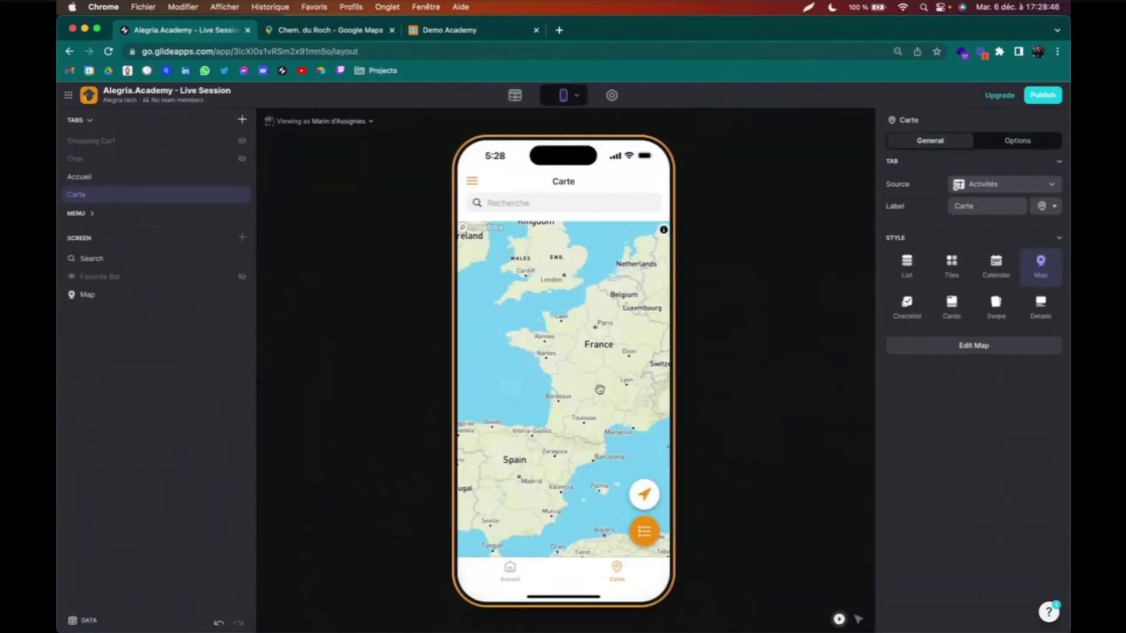
left_click(645, 531)
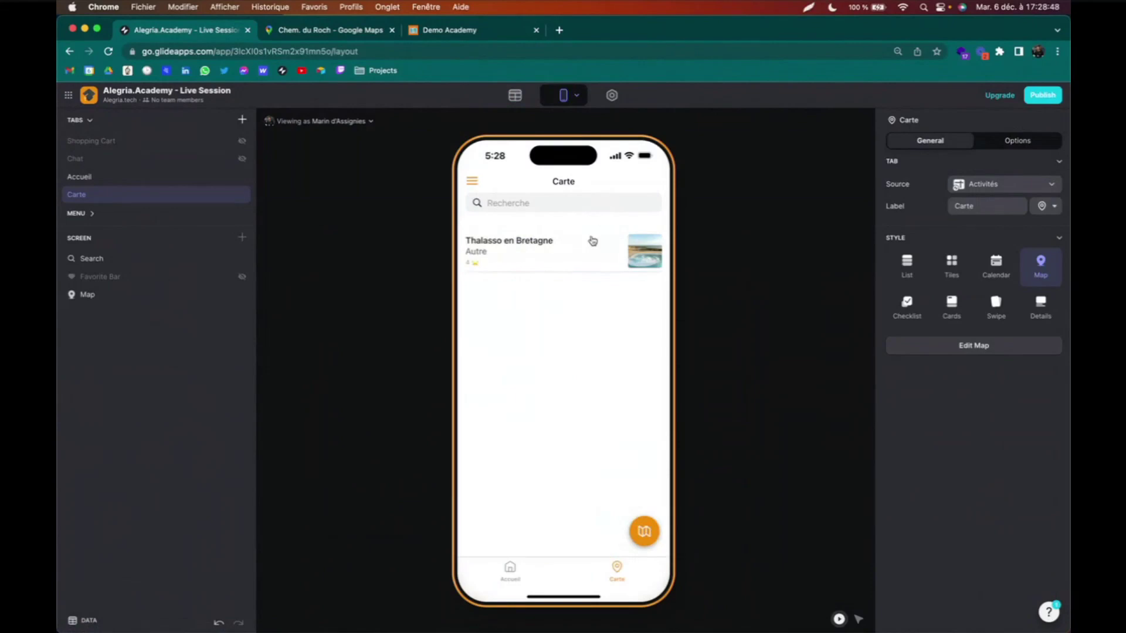
left_click(644, 533)
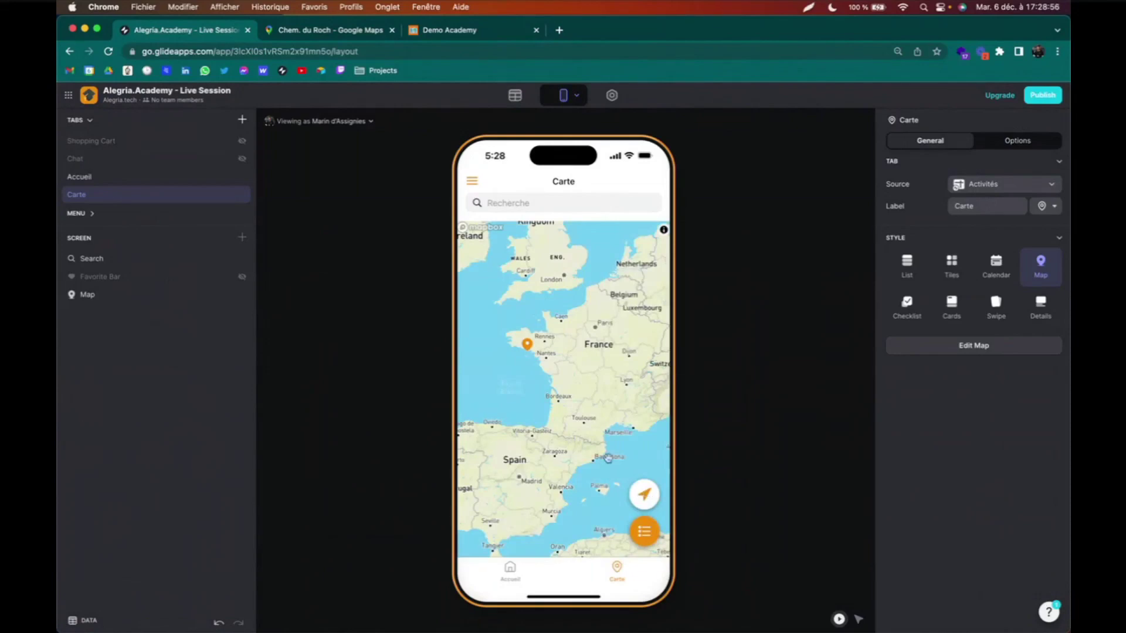
left_click_drag(571, 412, 561, 423)
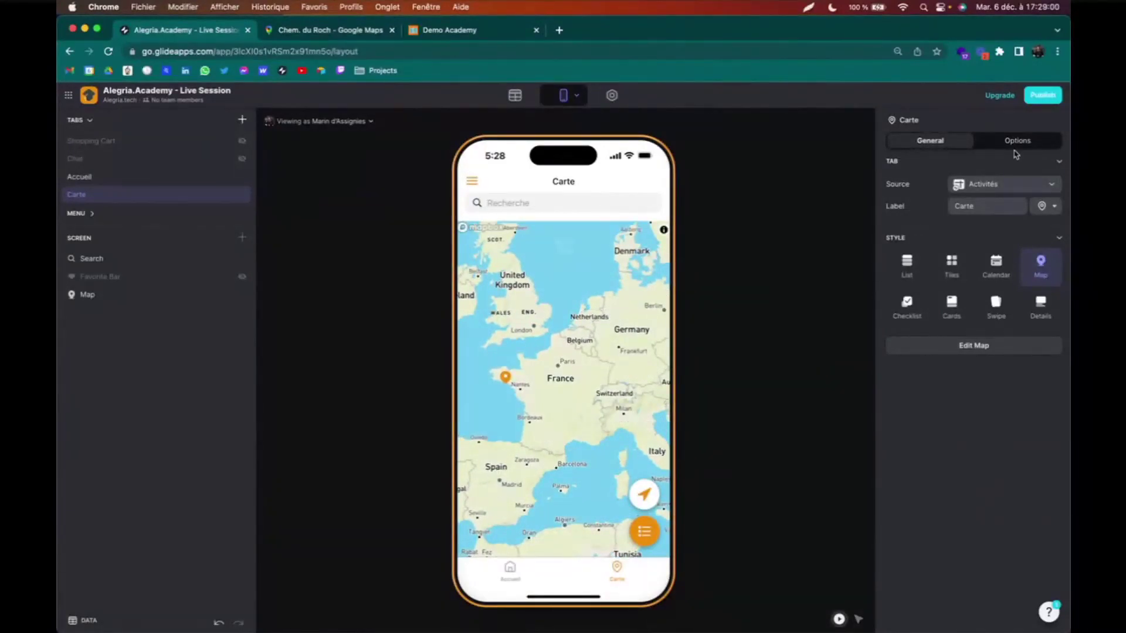
- Customize the app link to alegriaacademylivesession.glideapp.io and publish the app
left_click(1043, 95)
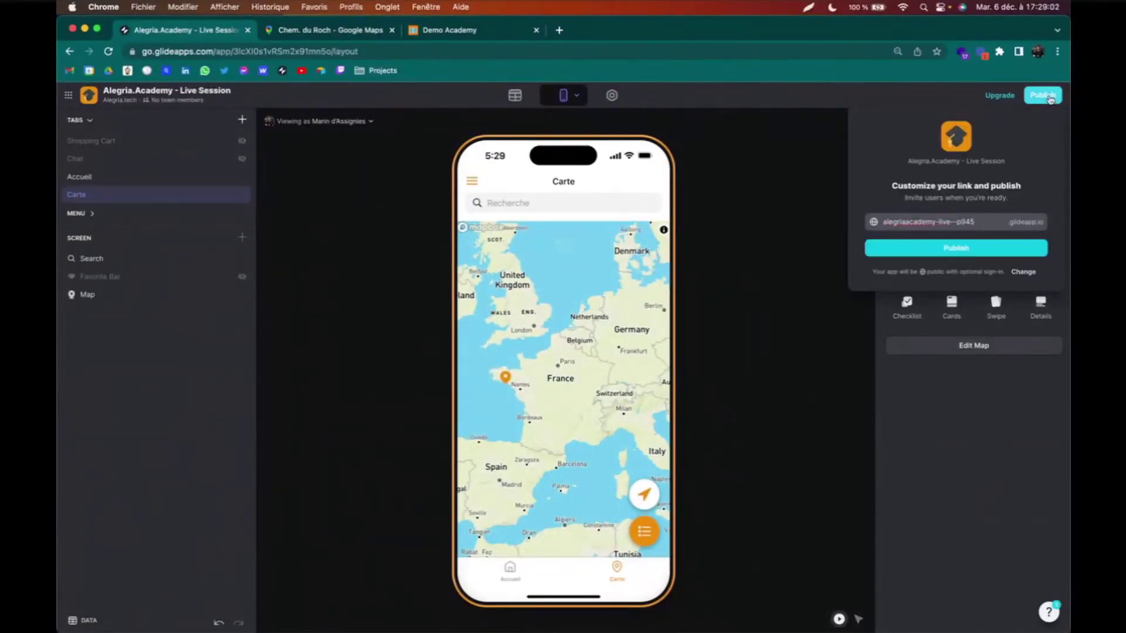
left_click_drag(977, 222, 956, 221)
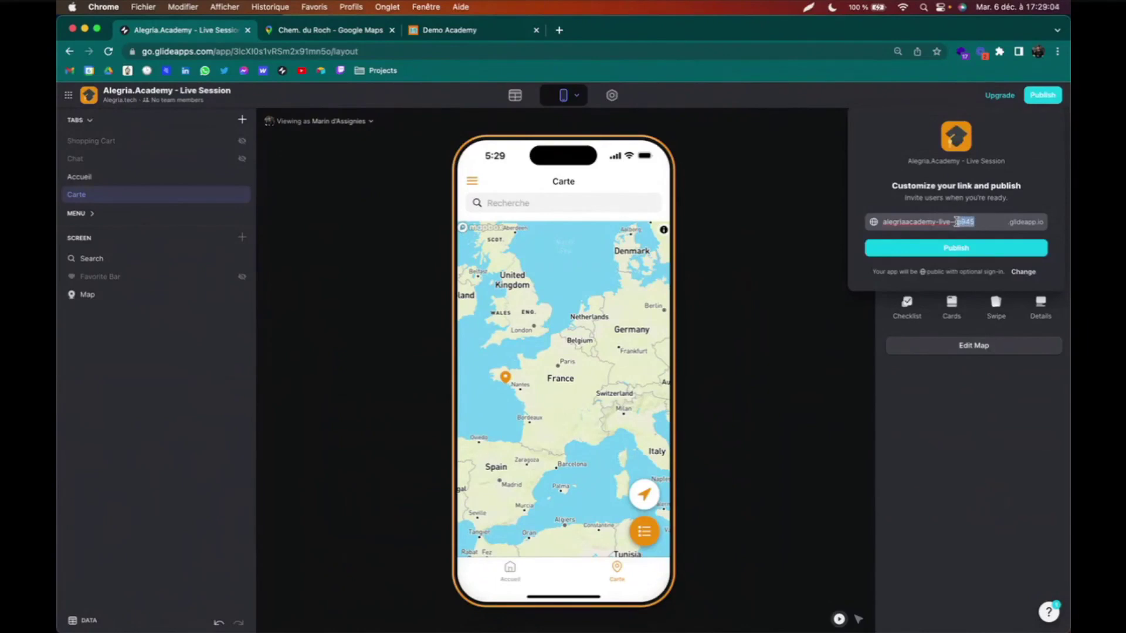
key("BackSpace")
left_click(954, 223)
key("BackSpace")
key("BackSpace")
type("on")
left_click(961, 253)
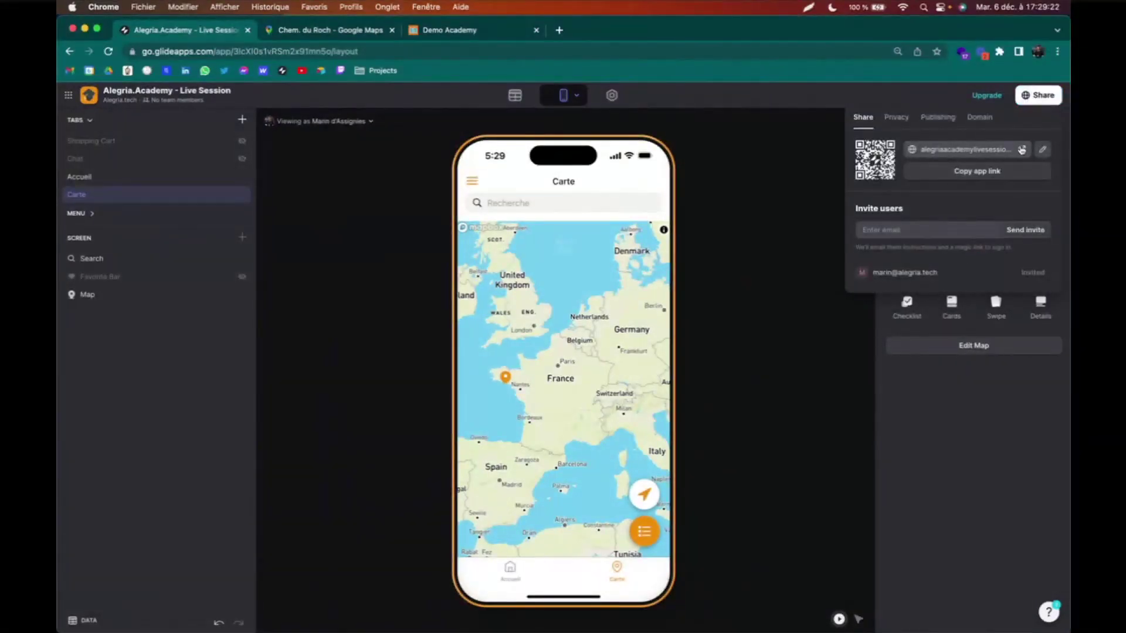
- Open the published app in the browser and zoom in on its QR code
left_click(1022, 150)
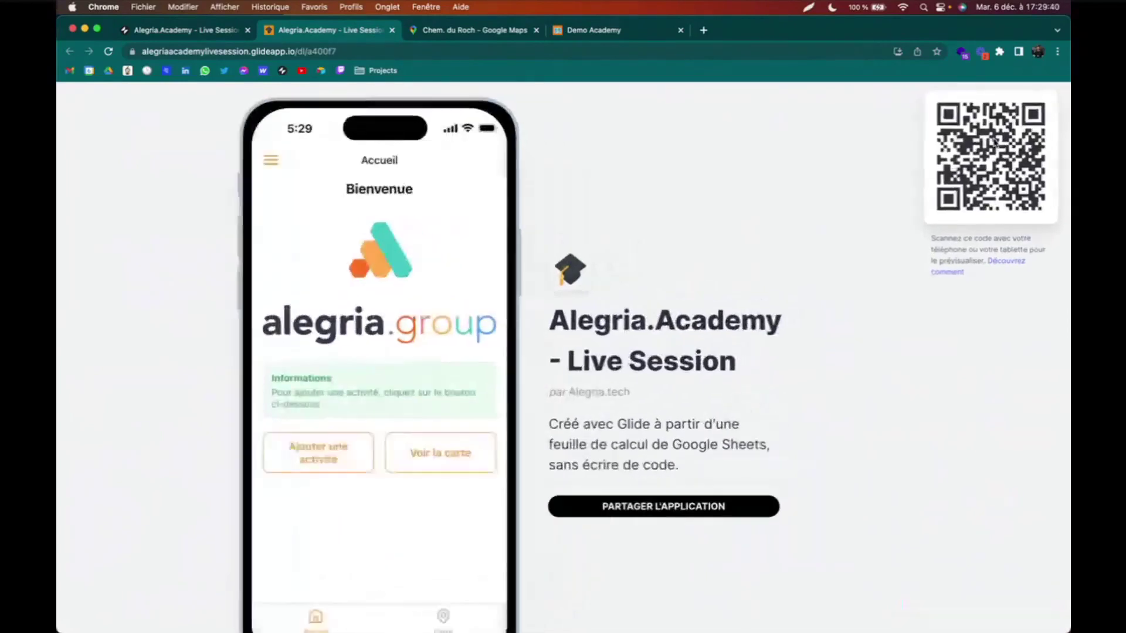
scroll(995, 143, "up", 5)
scroll(996, 143, "up", 5)
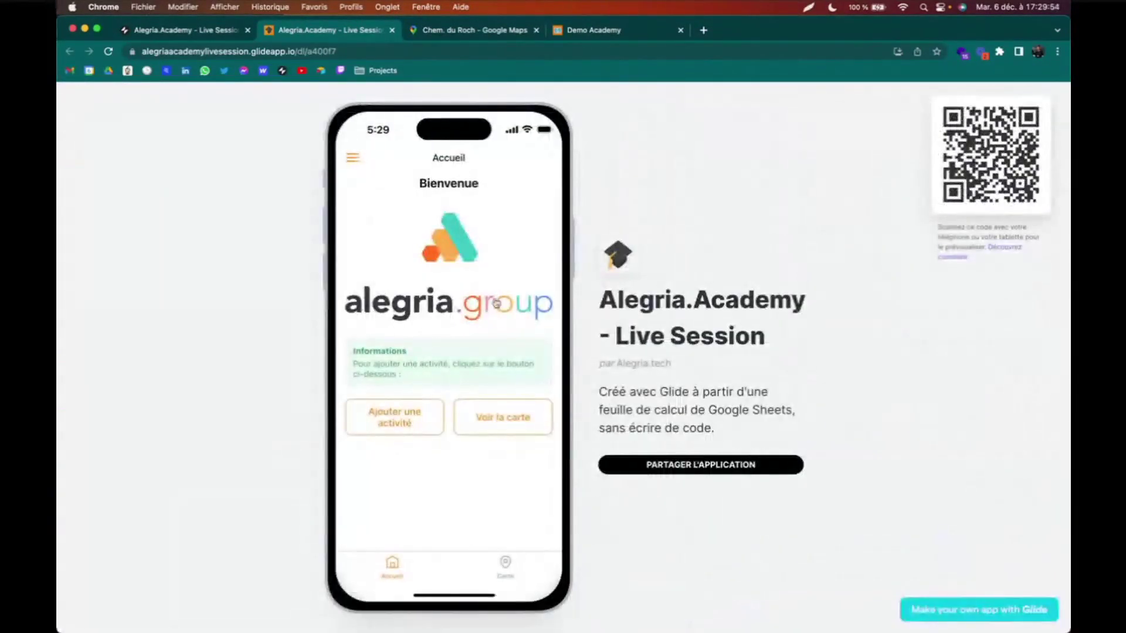
- Test the "Voir la carte" button in the published app, and view the Carte tab's map across France
left_click(492, 429)
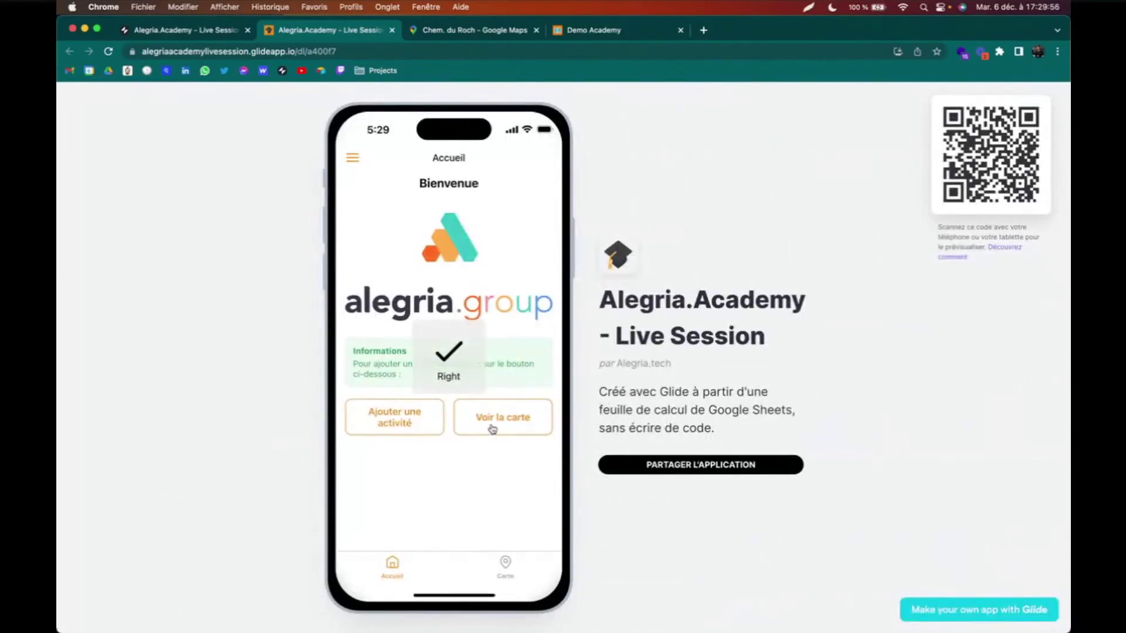
left_click(504, 565)
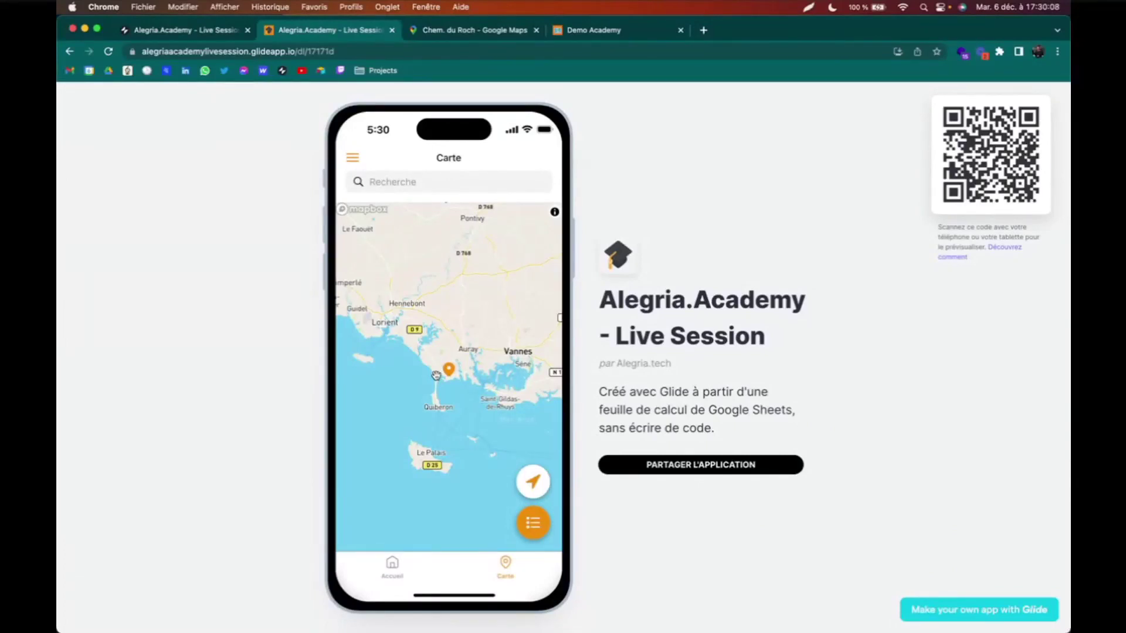
scroll(462, 403, "down", 5)
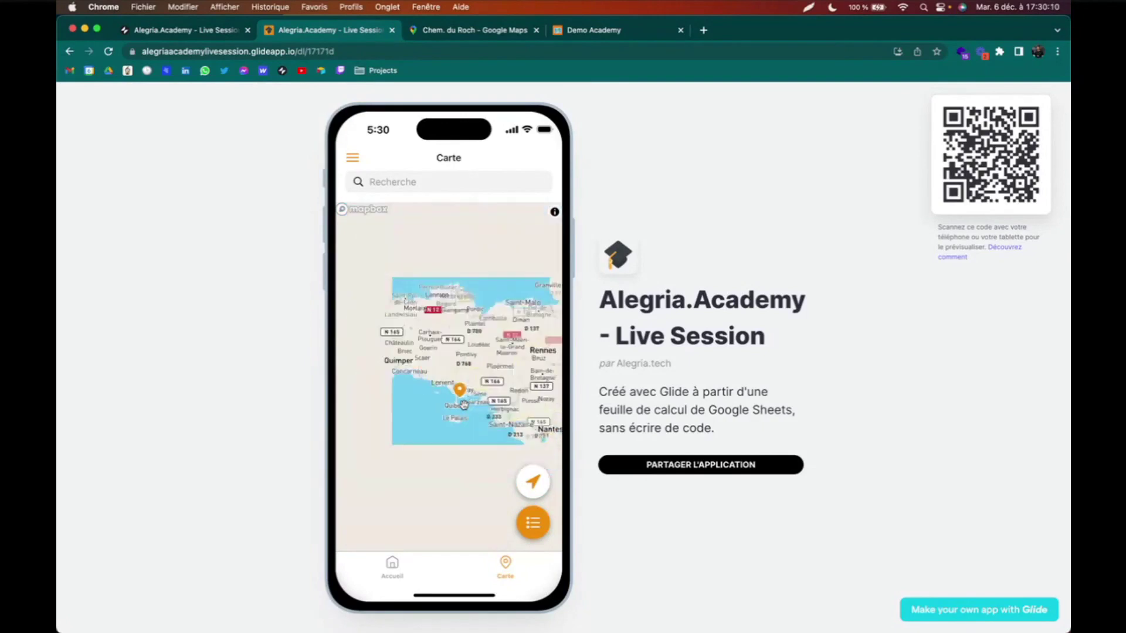
scroll(463, 403, "down", 3)
left_click_drag(463, 404, 421, 400)
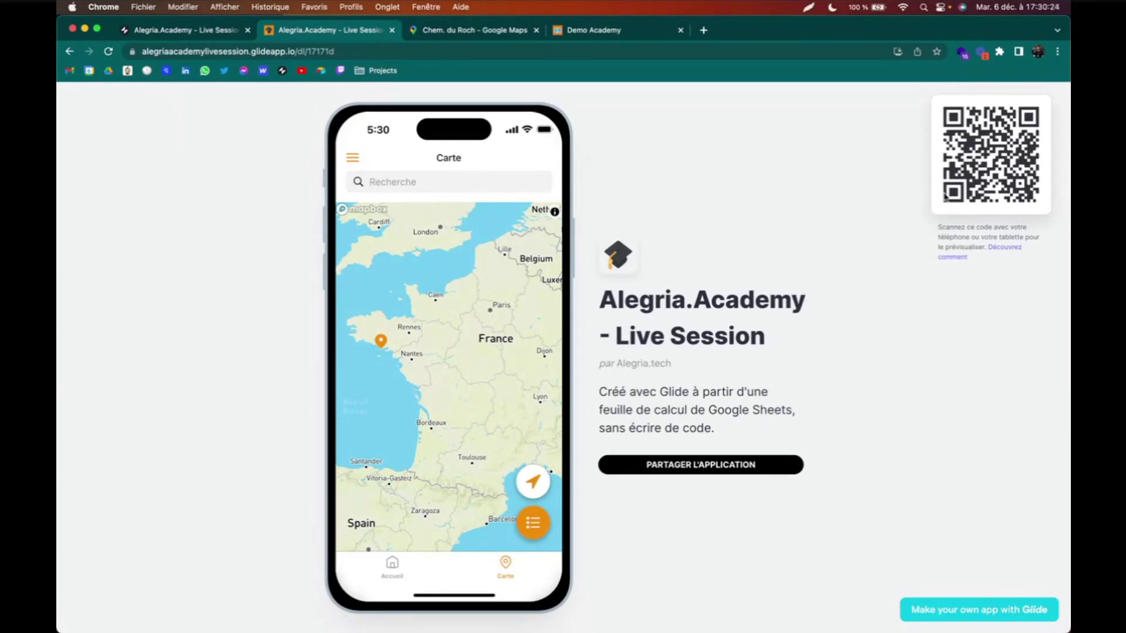
- Enlarge the published app's QR code for scanning, and close the Google Maps and Demo Academy browser tabs
scroll(946, 198, "up", 5)
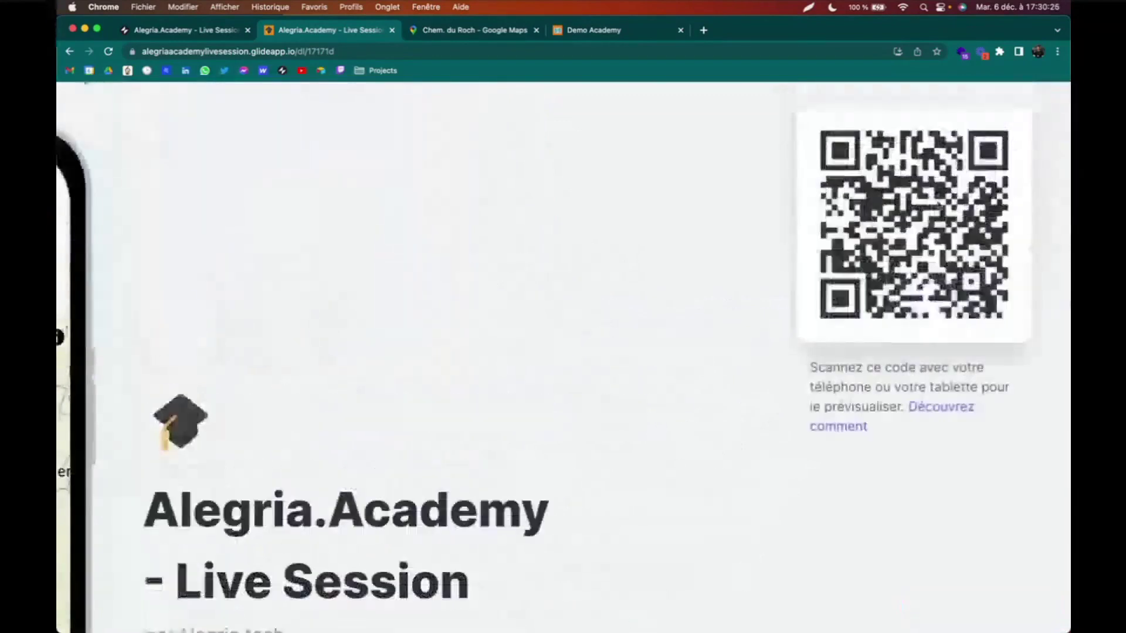
scroll(961, 199, "up", 5)
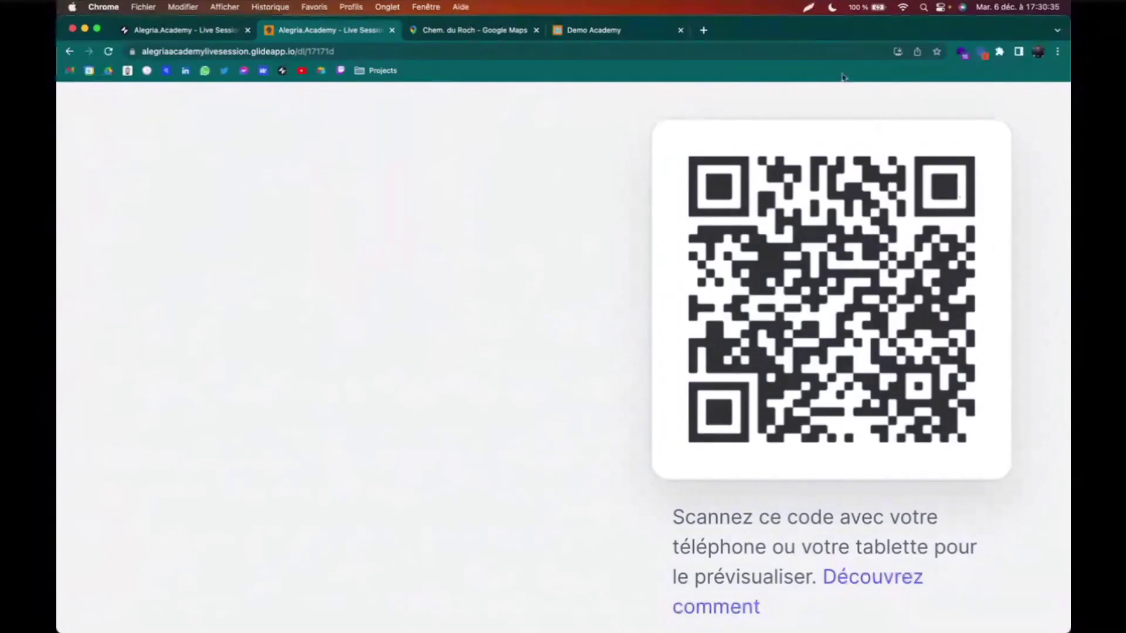
left_click(538, 31)
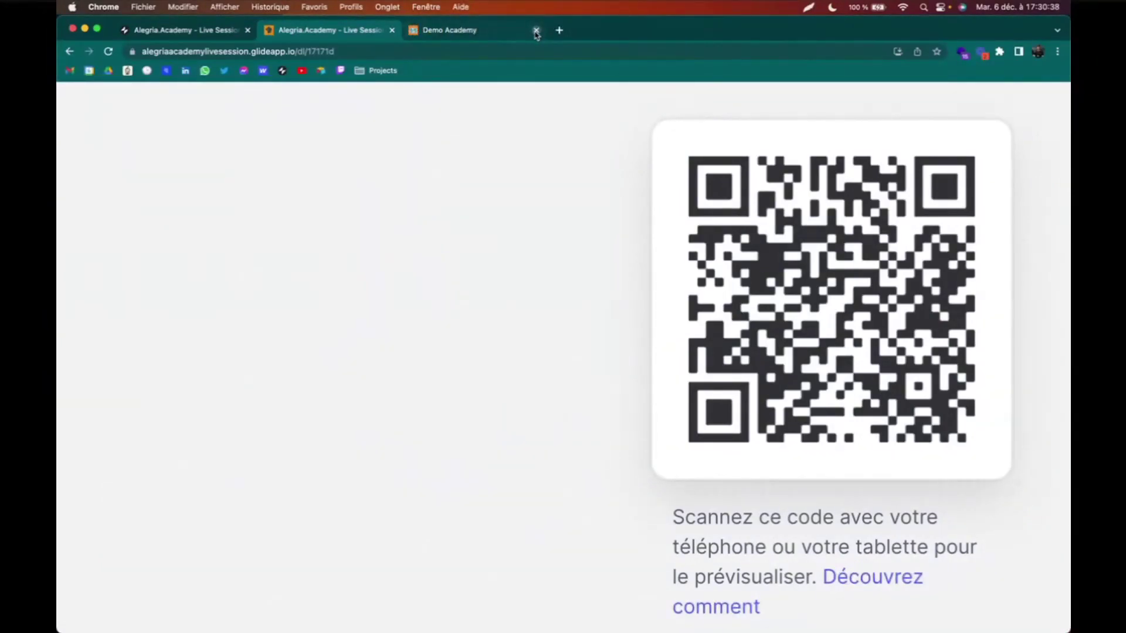
left_click(536, 30)
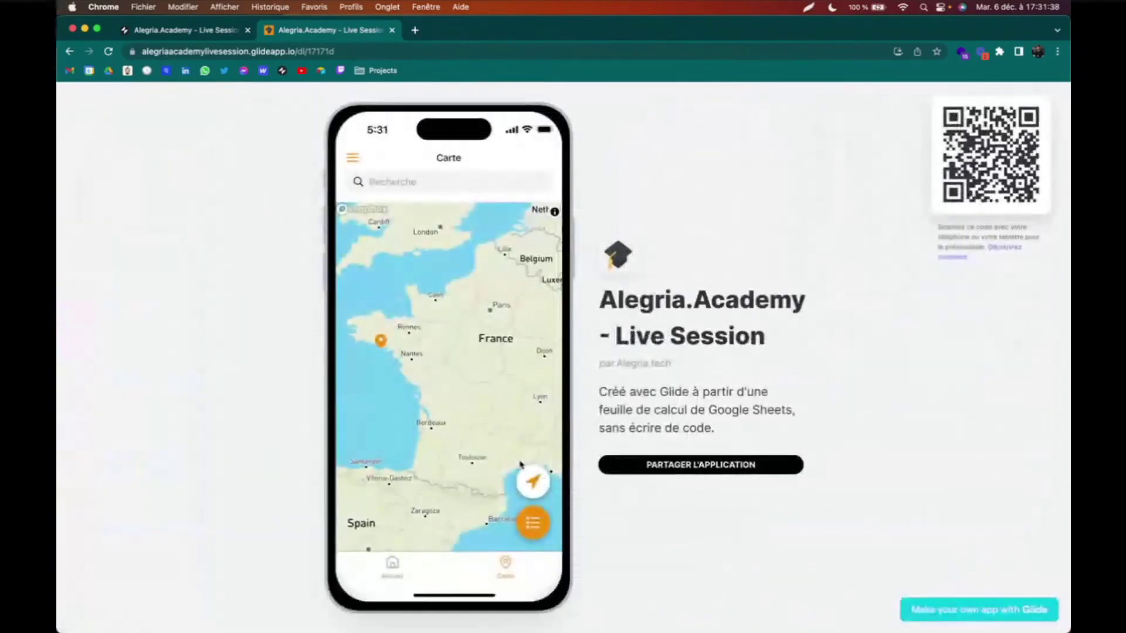
- Check the published map for newly added activities and open the preview card of the pin near Paris
scroll(465, 426, "down", 3)
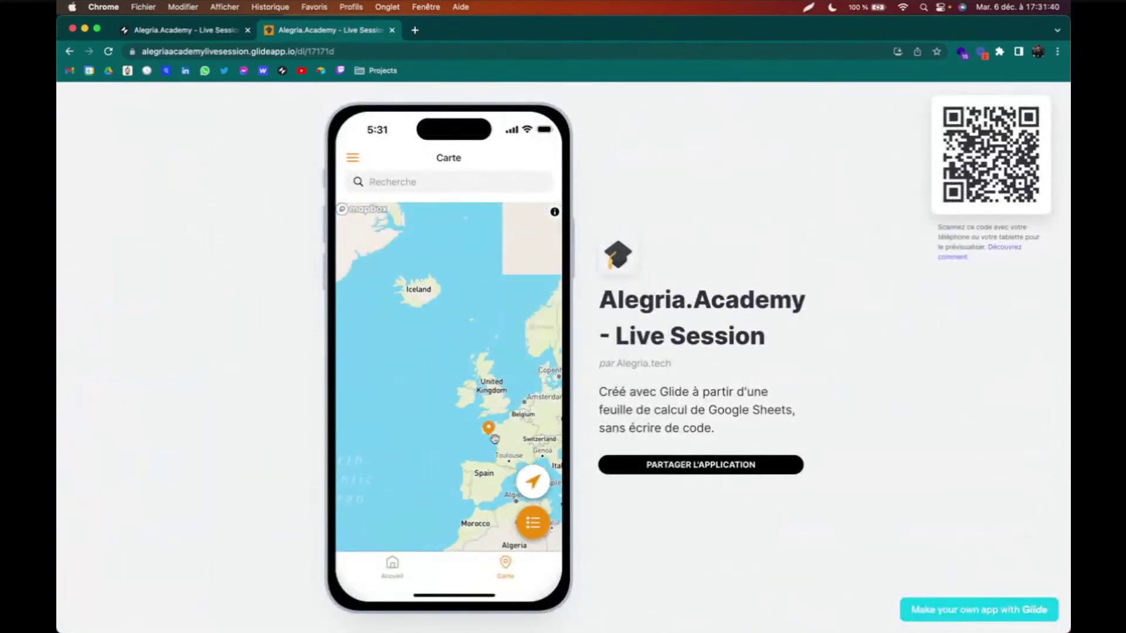
scroll(465, 426, "up", 3)
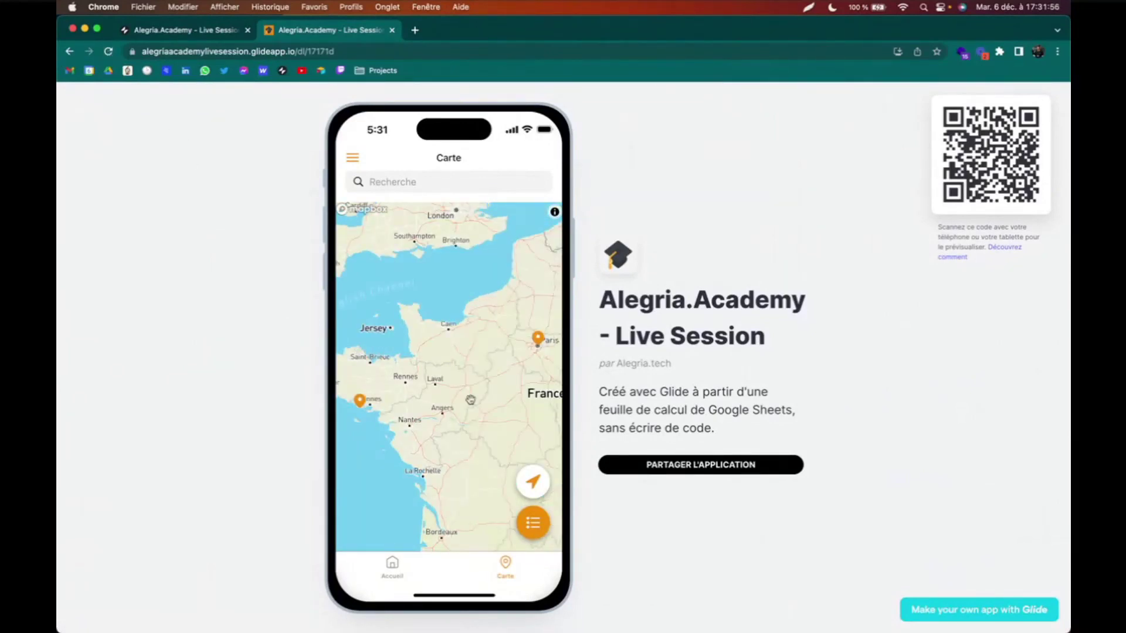
left_click(540, 342)
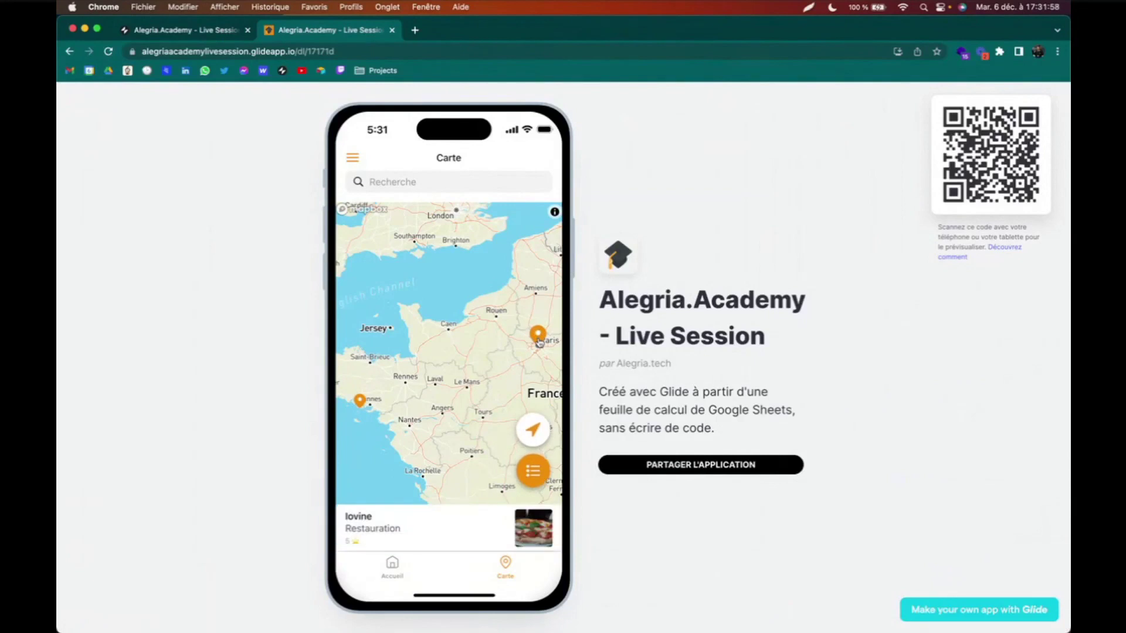
- View the Iovine activity's detail screen in the published app, and return to the map to view its pins
left_click(441, 534)
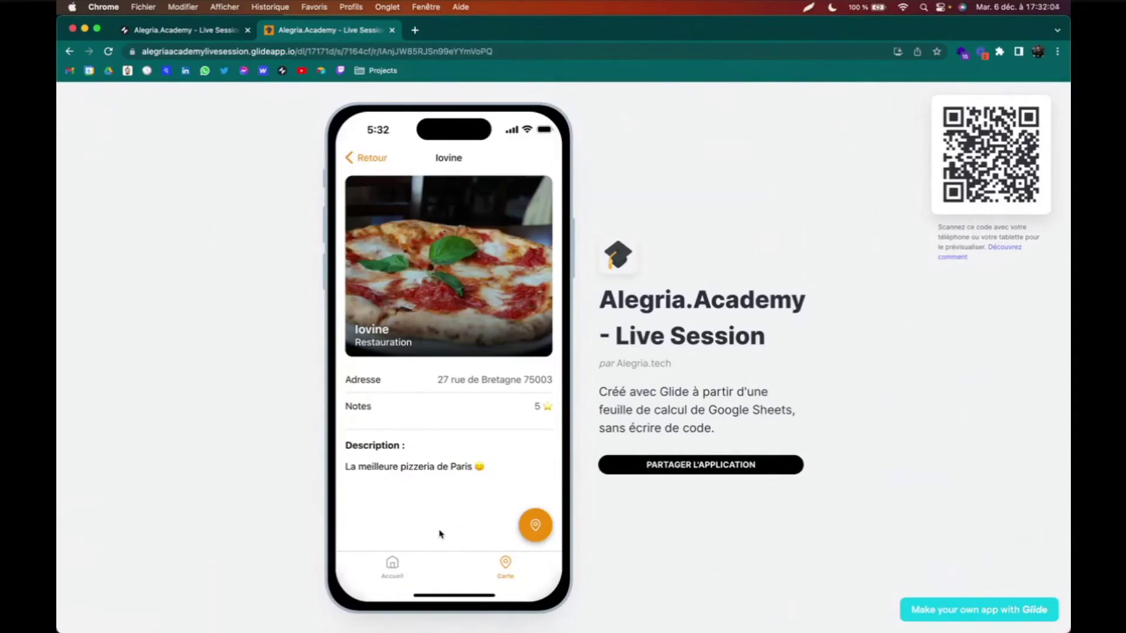
left_click(372, 160)
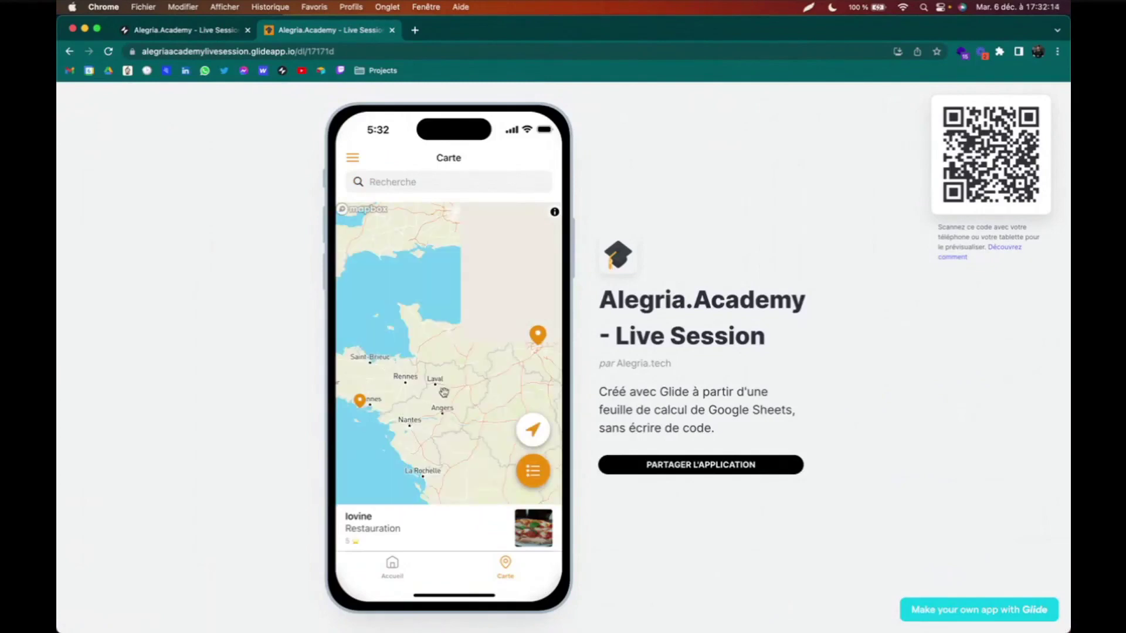
scroll(444, 393, "down", 3)
scroll(444, 392, "up", 3)
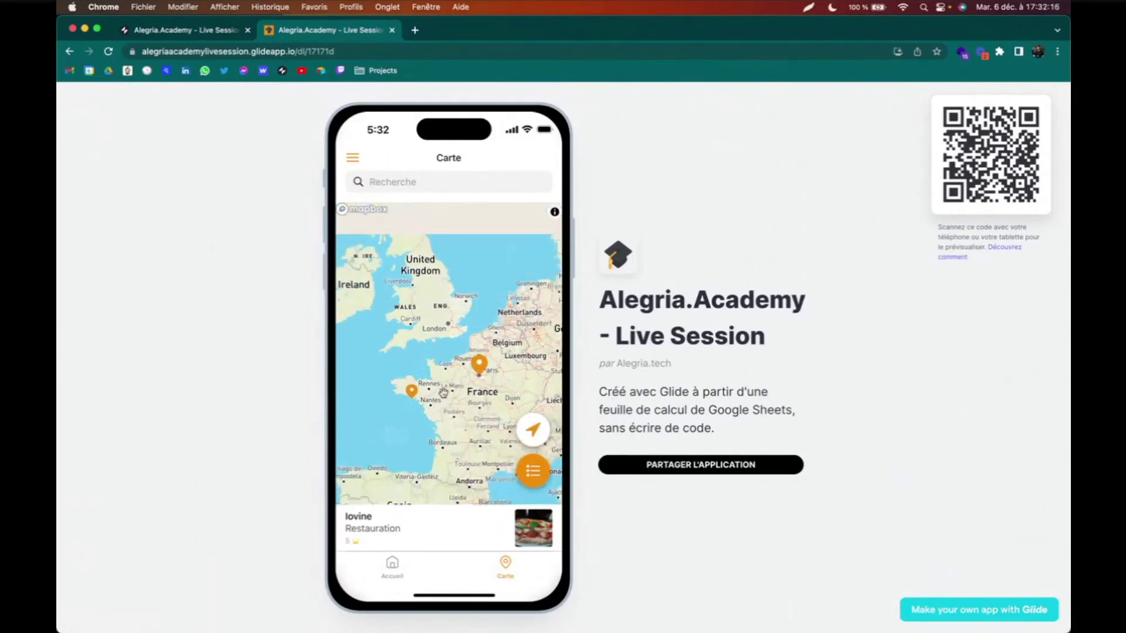
- Select the other pin near Paris, view the Christmas activity's details, and return to the map of France
left_click(538, 351)
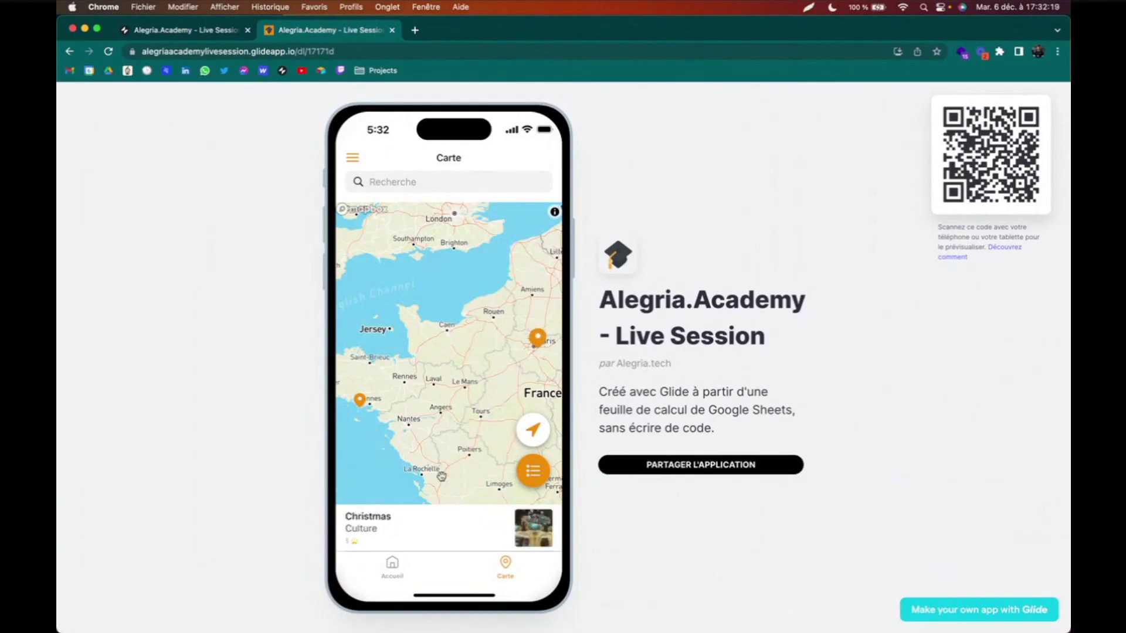
left_click(431, 524)
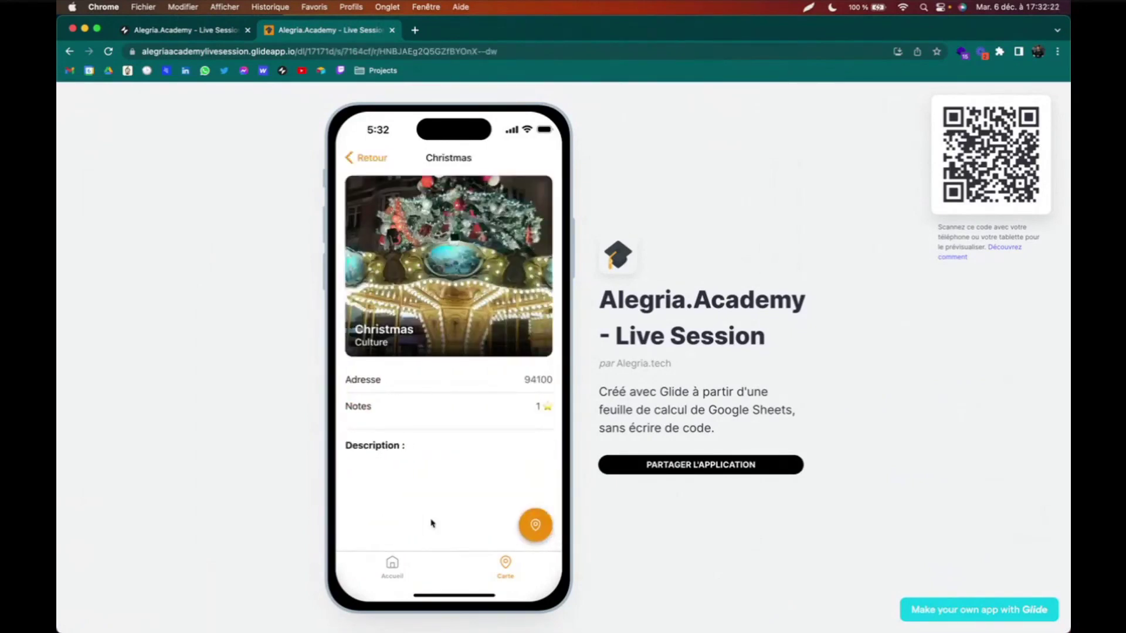
left_click(372, 163)
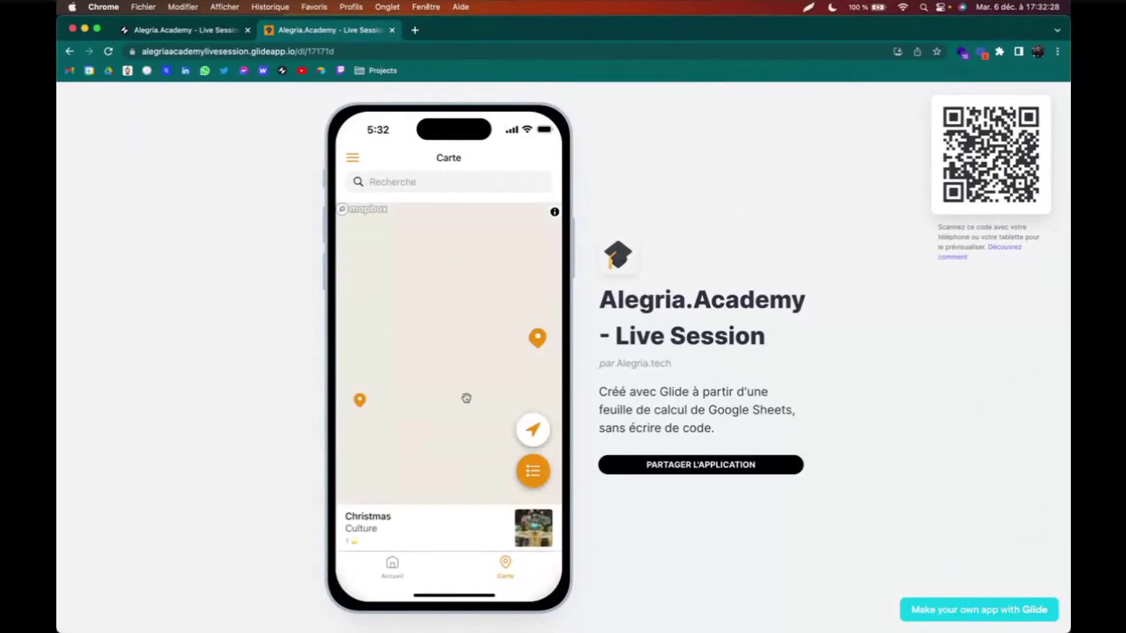
scroll(466, 398, "down", 5)
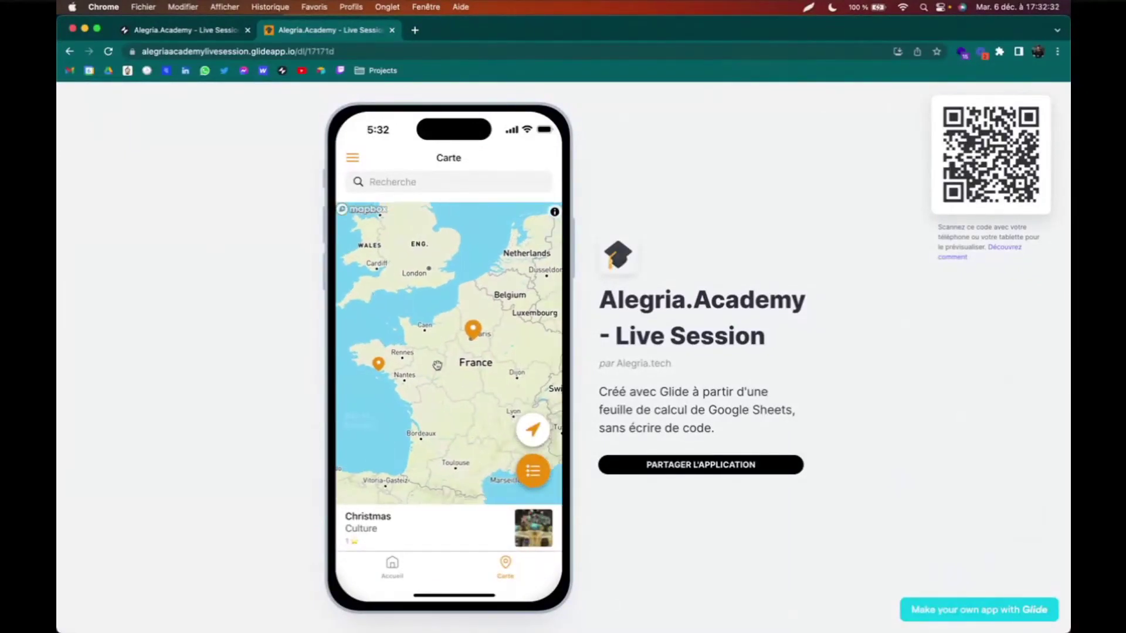
- Switch to the Glide editor and check the Users and Activités tables for newly submitted entries
left_click(207, 36)
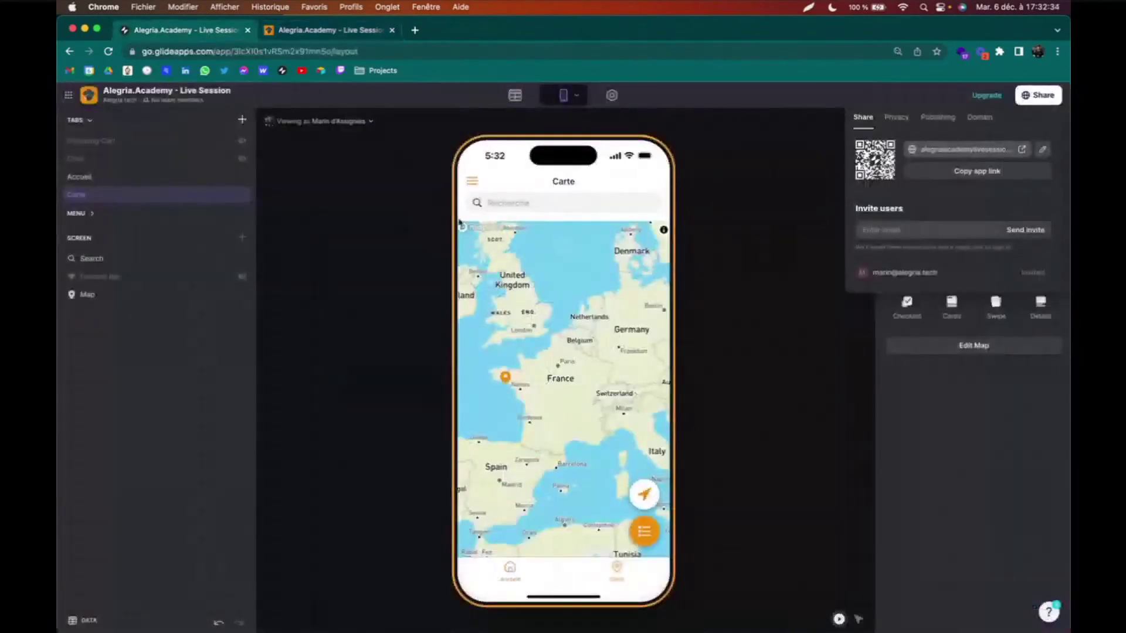
left_click(515, 98)
left_click(134, 148)
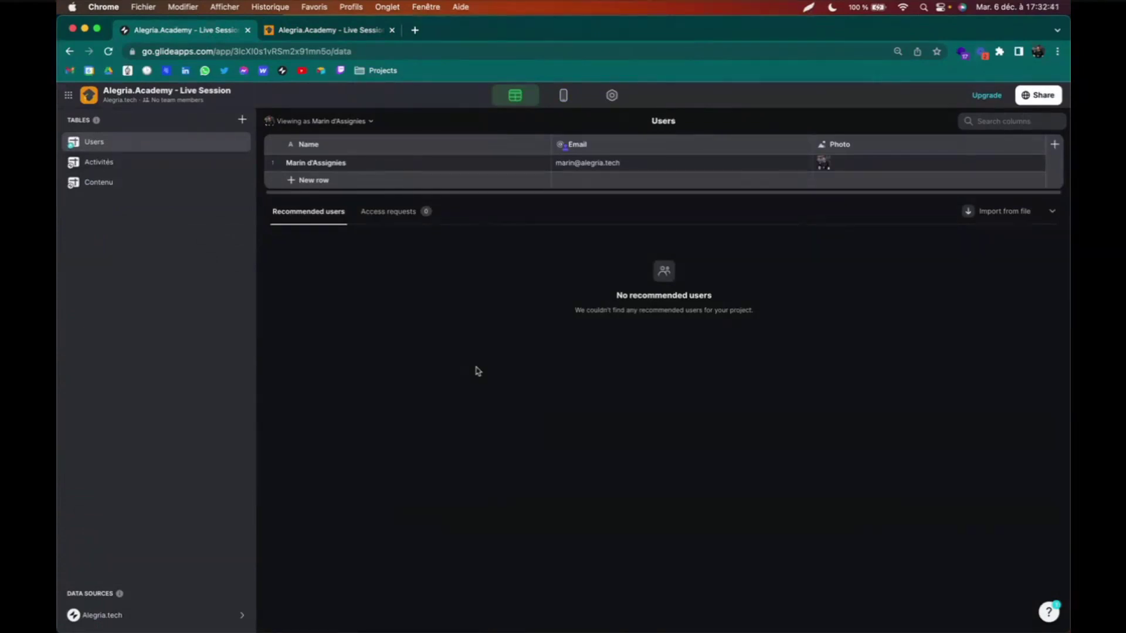
left_click(563, 98)
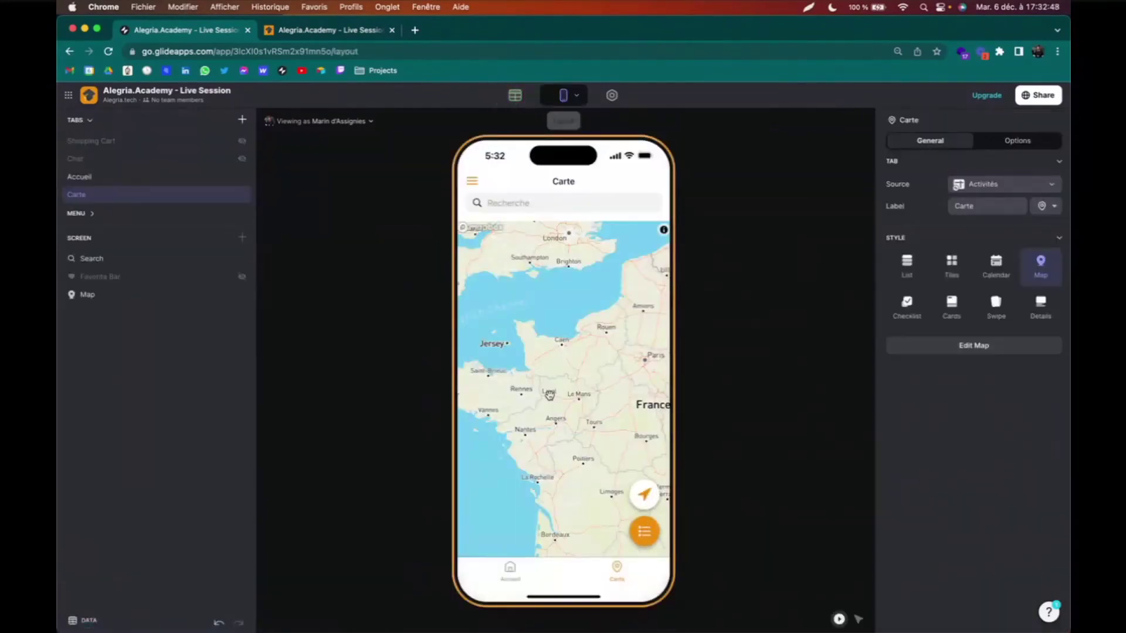
left_click(515, 95)
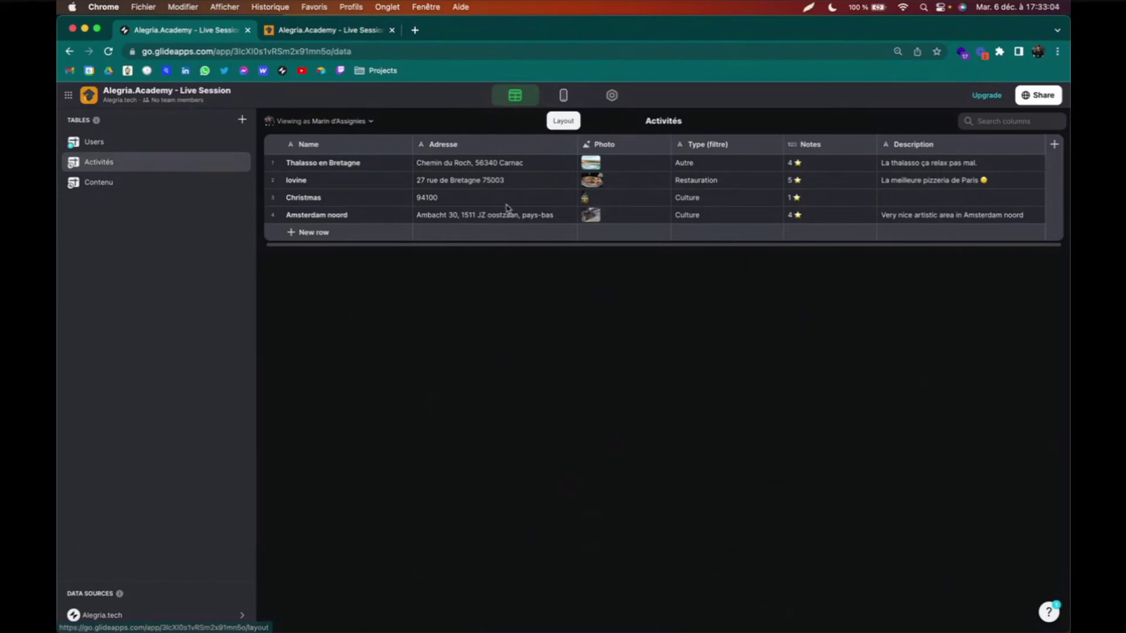
- View the Amsterdam noord activity's details in the published app, test its Google Maps location link, and return to the map
left_click(326, 30)
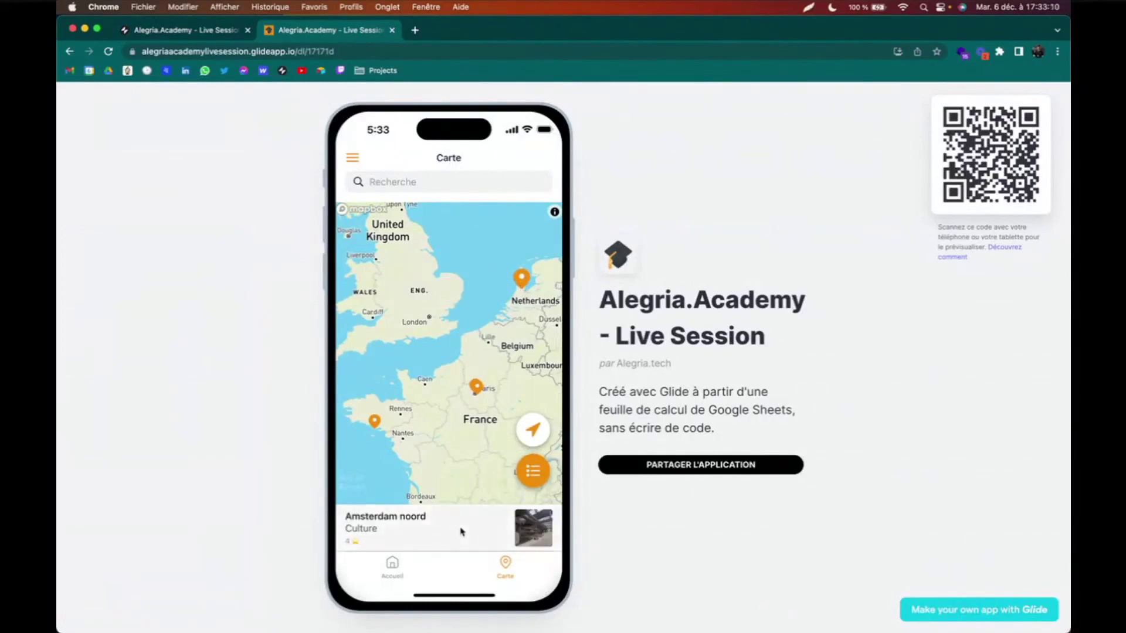
left_click(453, 531)
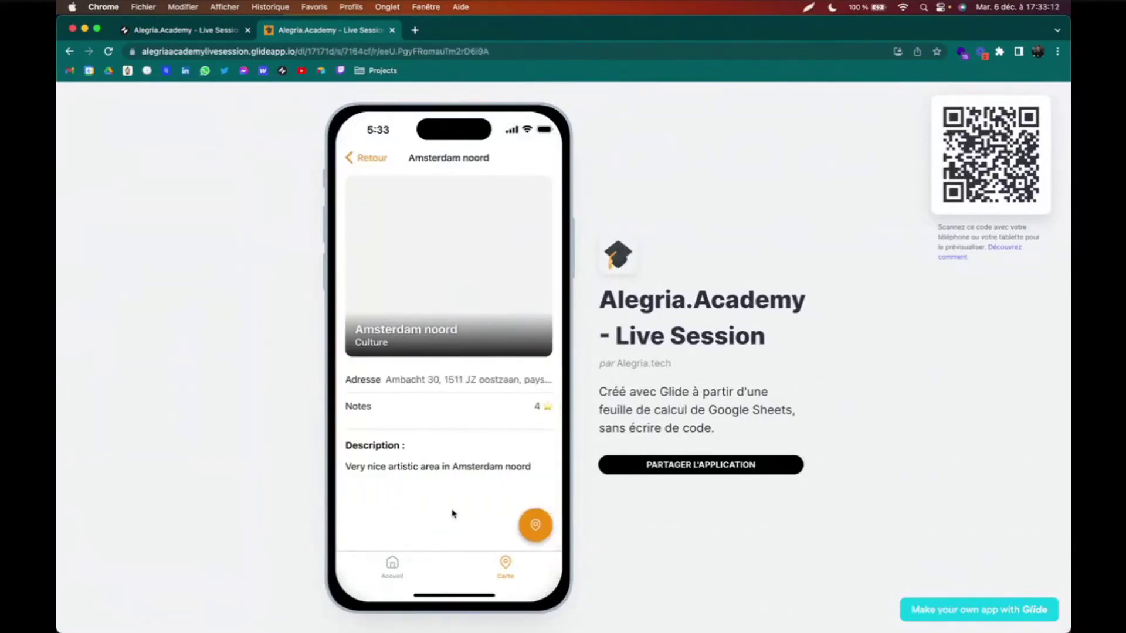
left_click(535, 527)
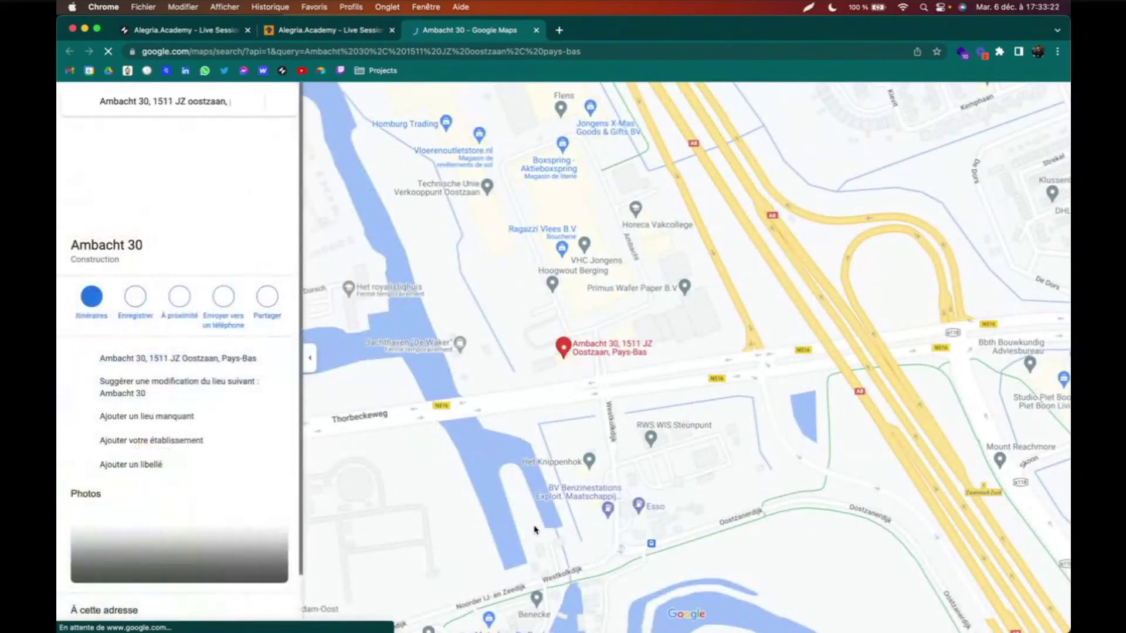
left_click(536, 30)
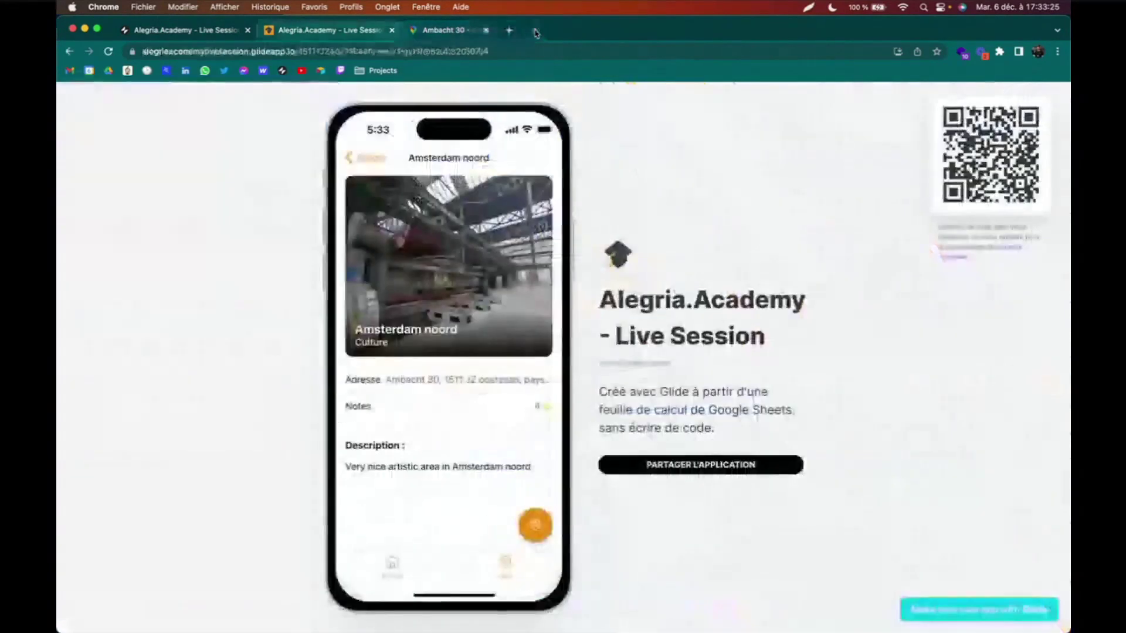
left_click(371, 163)
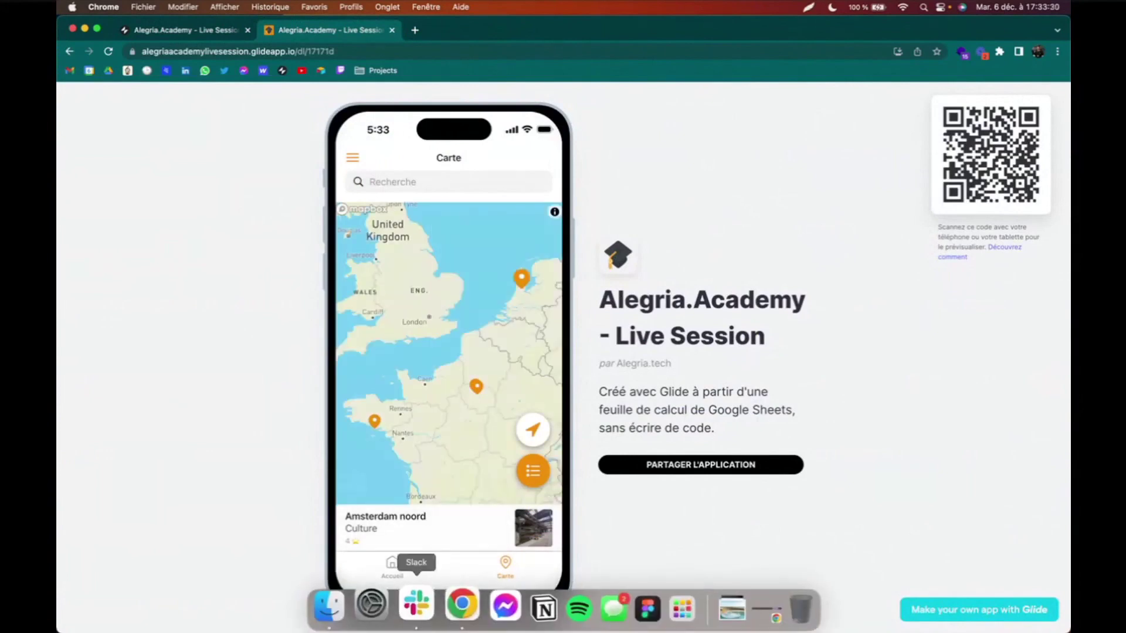
- View the Shiso Burger activity's details from the Paris pin, and return to the map of Western Europe
scroll(450, 384, "down", 3)
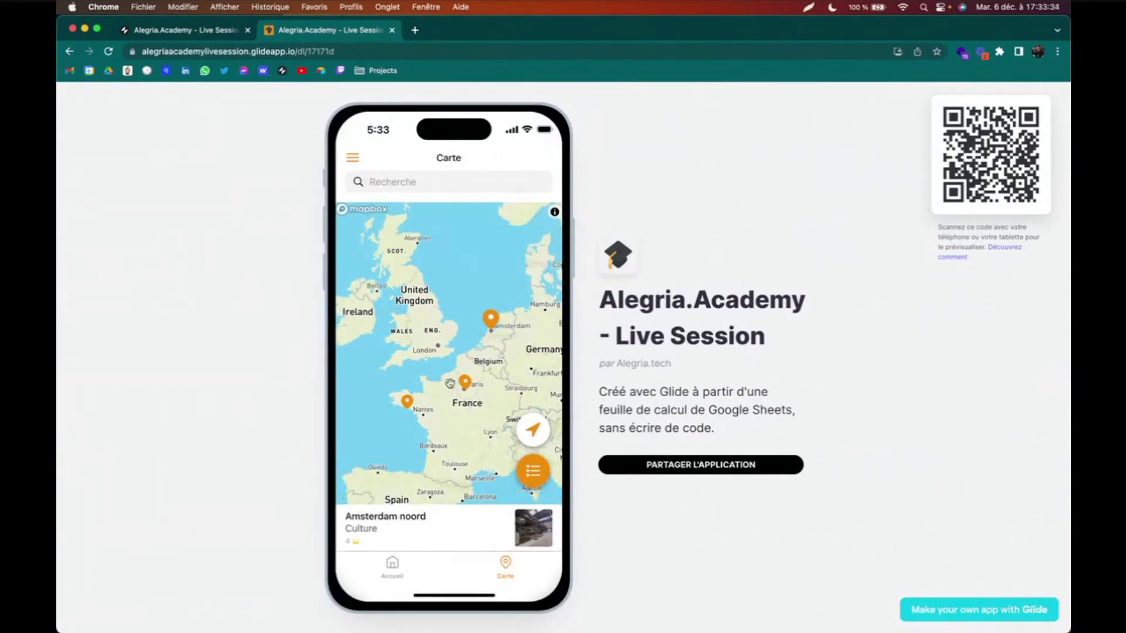
scroll(450, 384, "up", 3)
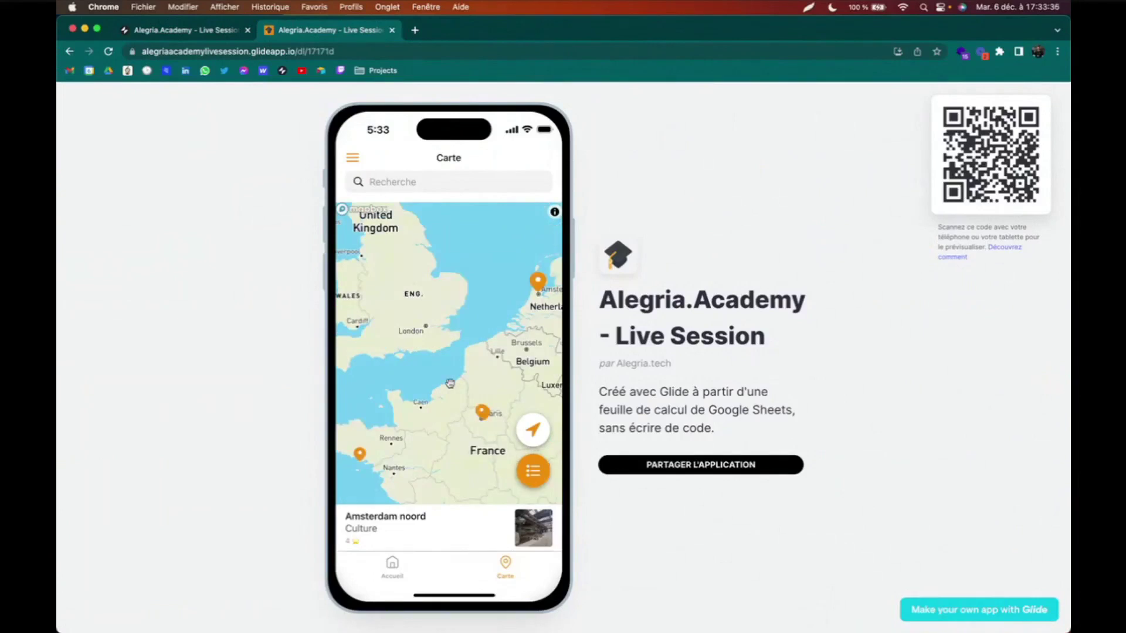
left_click(481, 413)
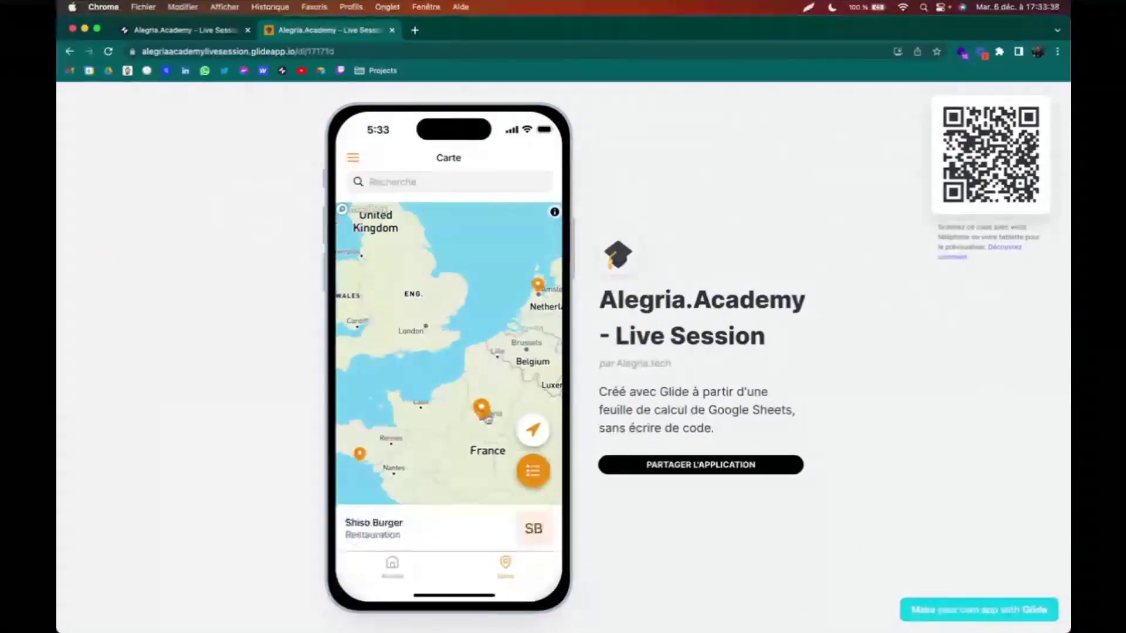
left_click(427, 524)
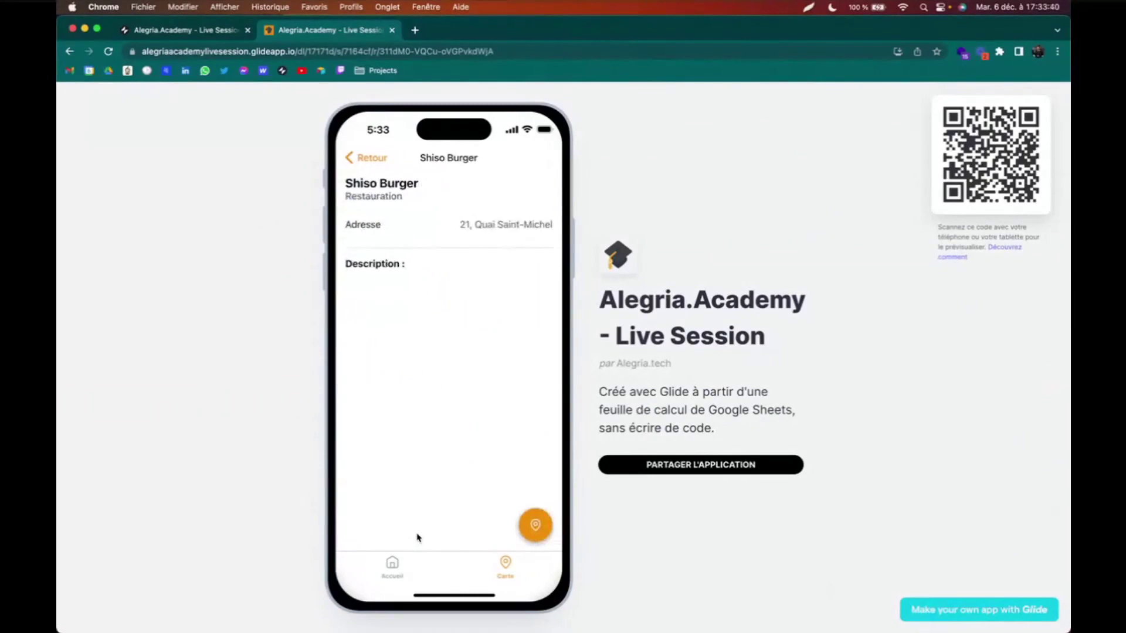
left_click(370, 157)
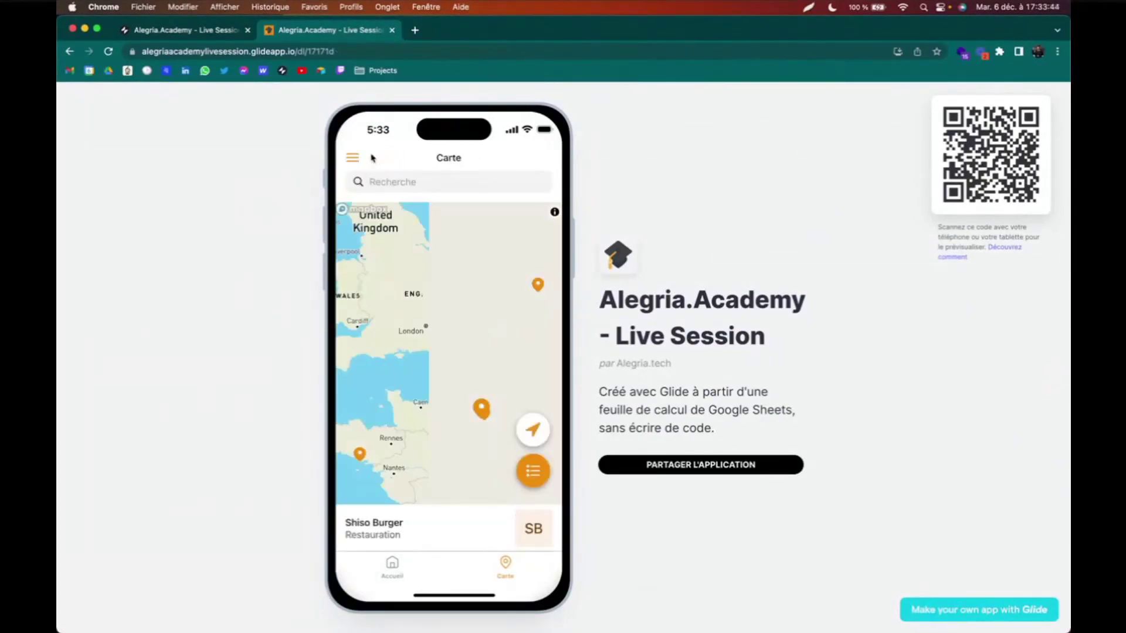
scroll(420, 370, "down", 5)
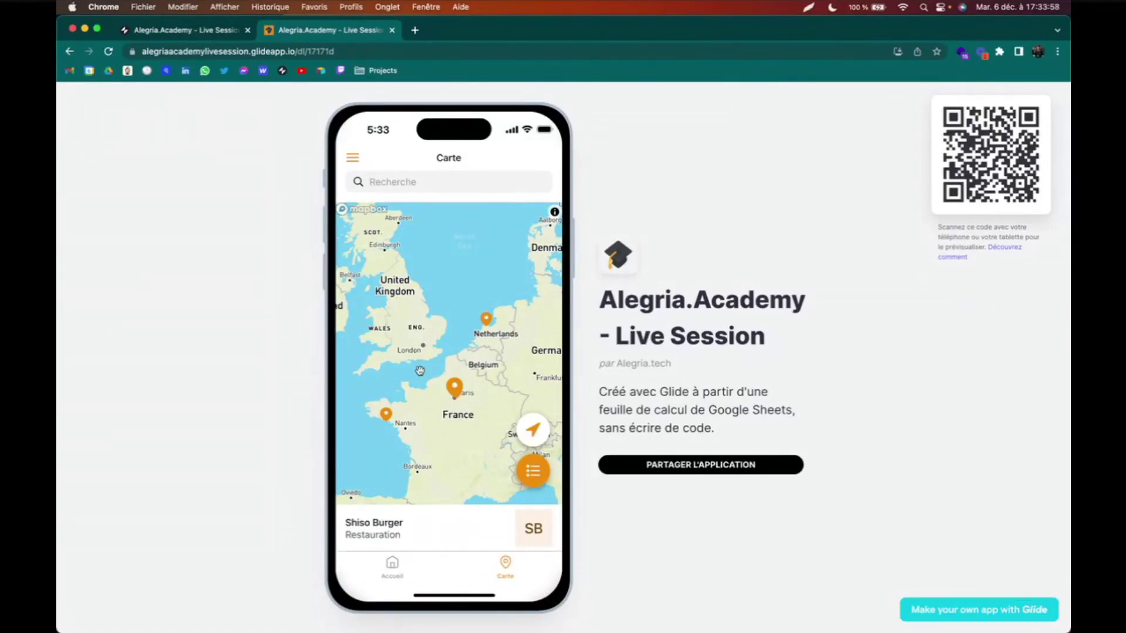
- Copy the published app's link, send it in Contrast Studio's public audience chat, and return to the published app
left_click(716, 473)
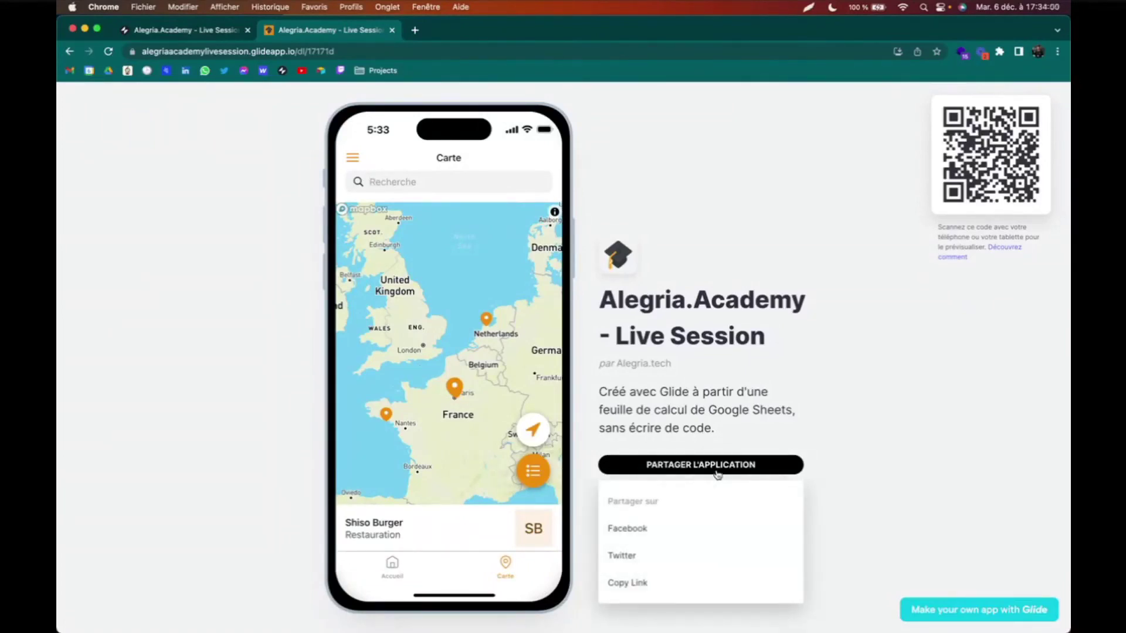
left_click(636, 583)
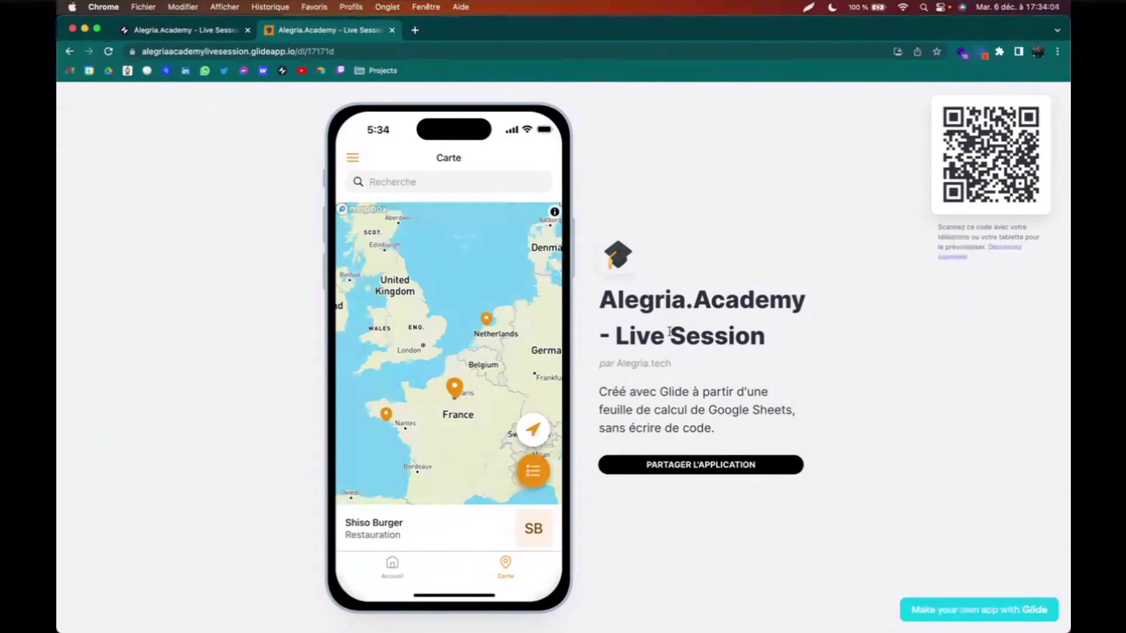
key("ctrl+Left")
left_click(1042, 231)
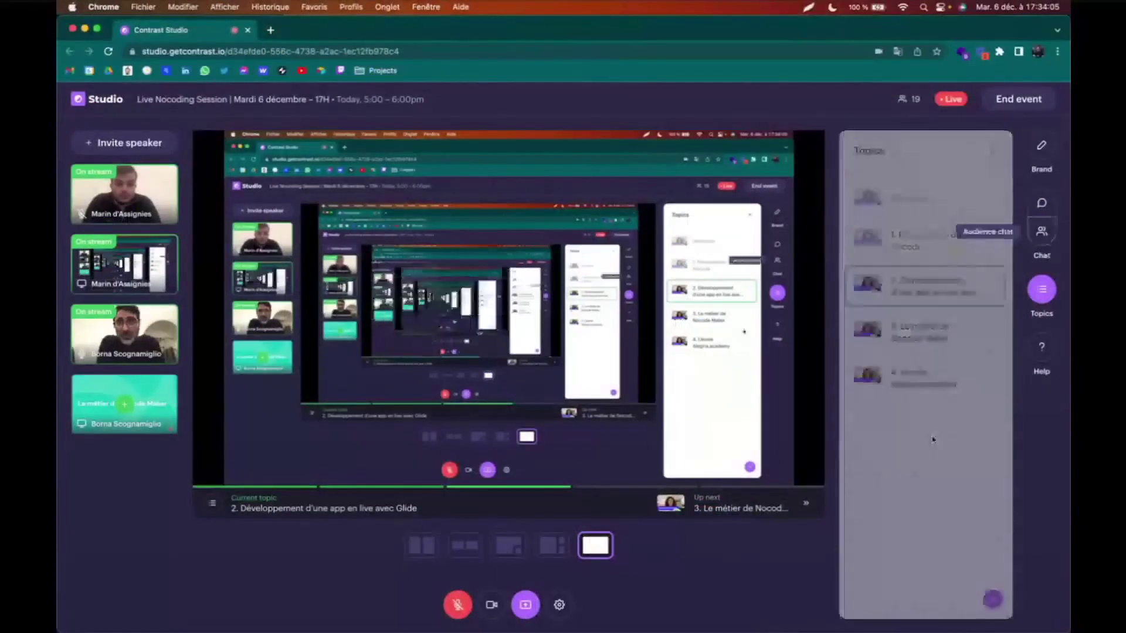
type("https://alegriaacademylivesession.glideapp.io/dl/17171d")
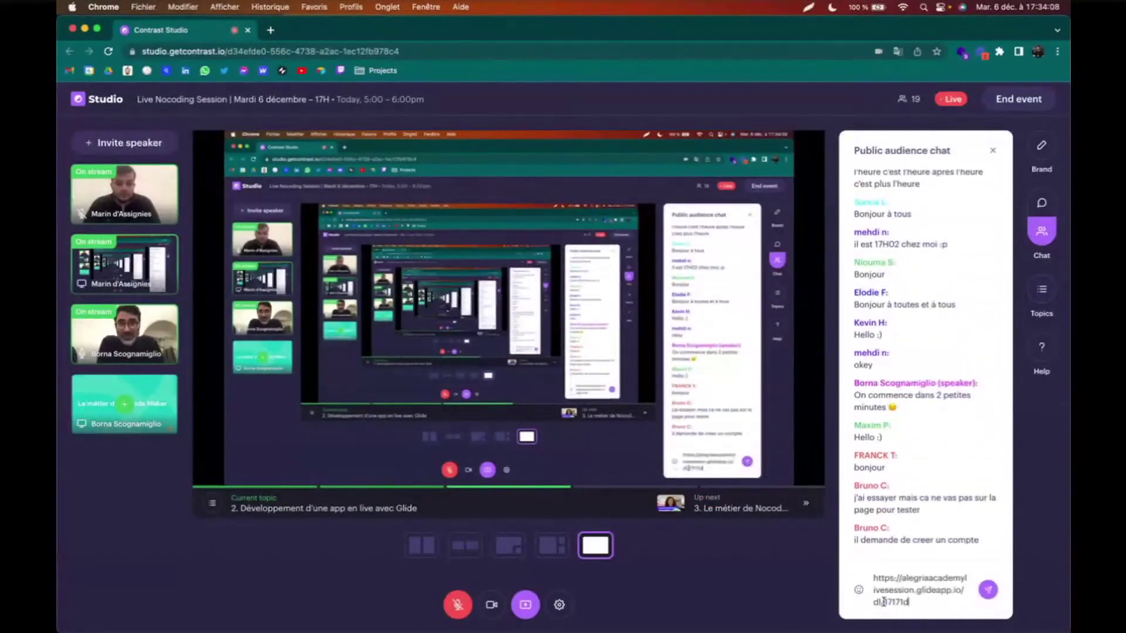
key("Return")
left_click(906, 542)
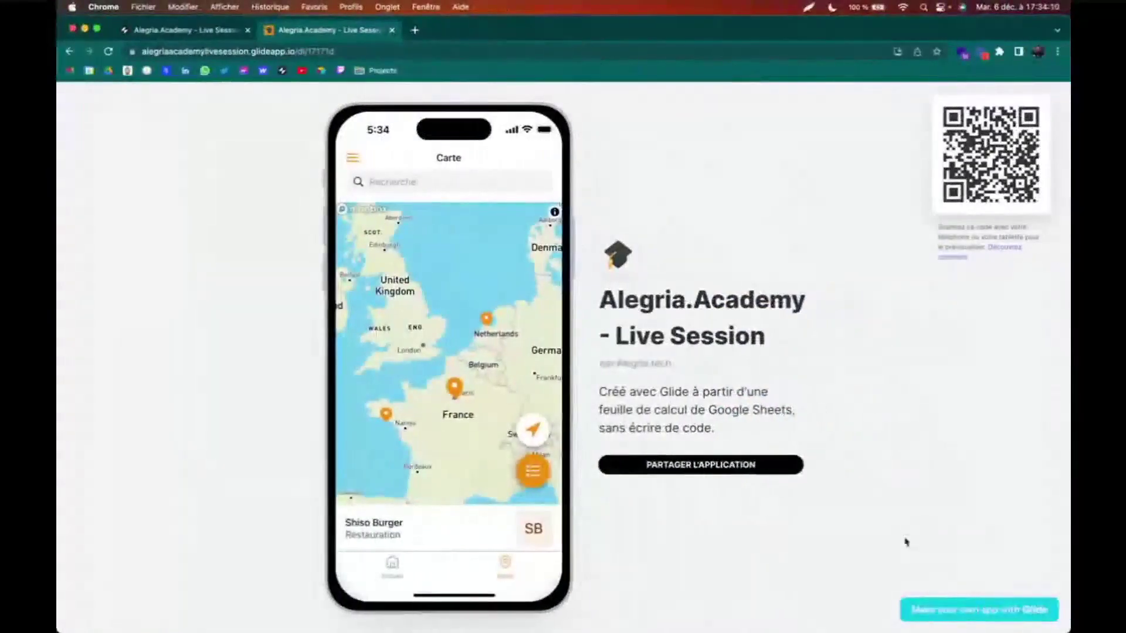
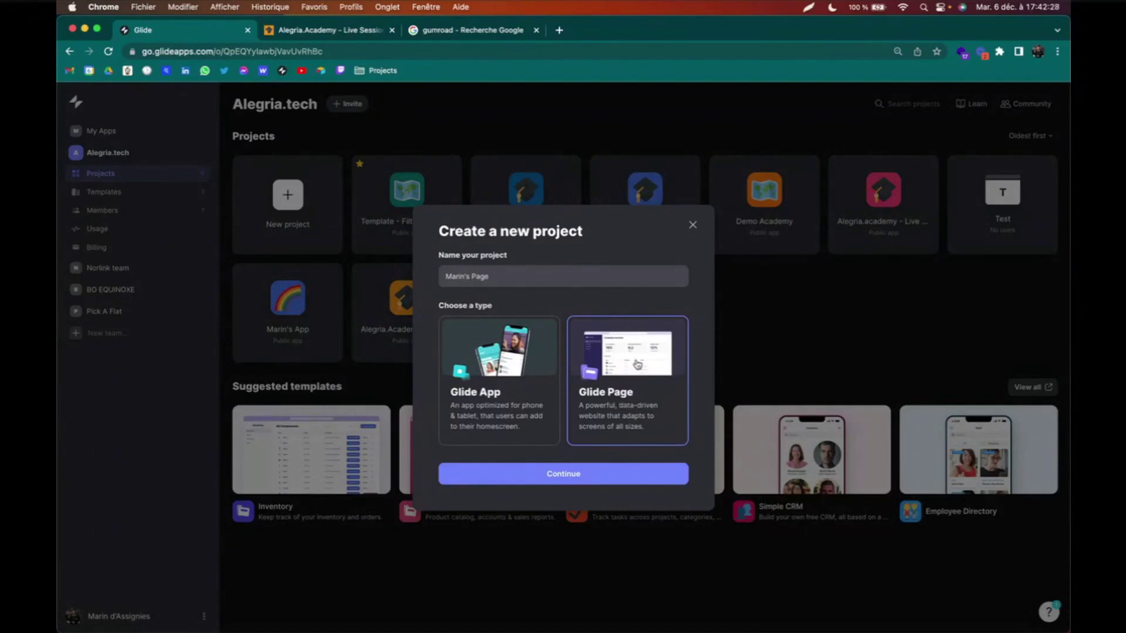
- Create the new Glide Page project with the Directory style
left_click(603, 478)
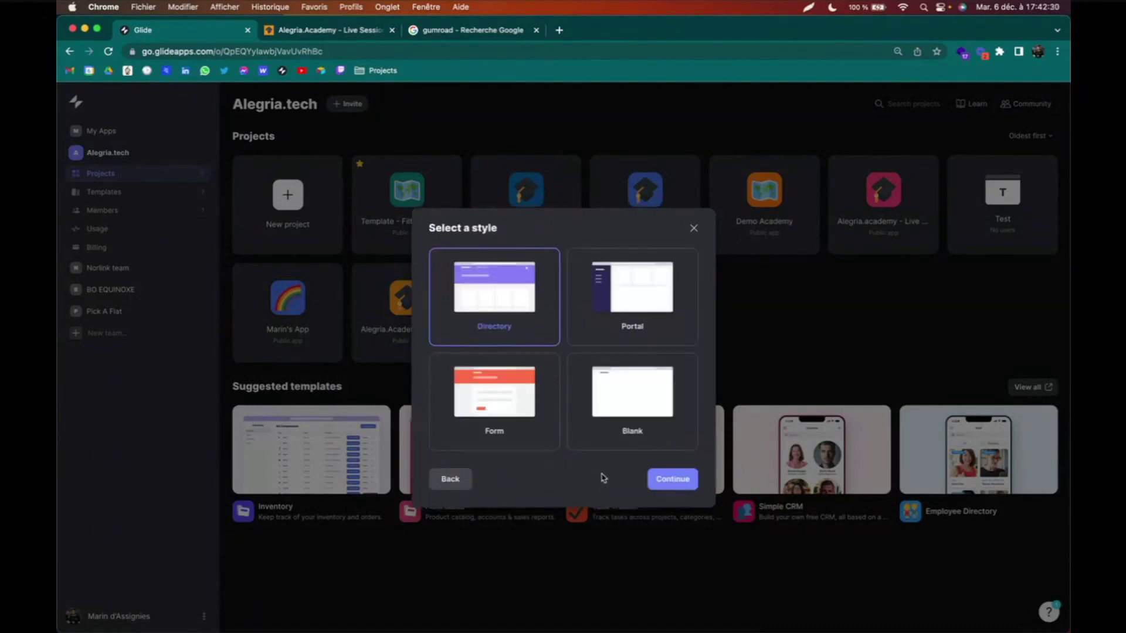
left_click(672, 484)
left_click(665, 502)
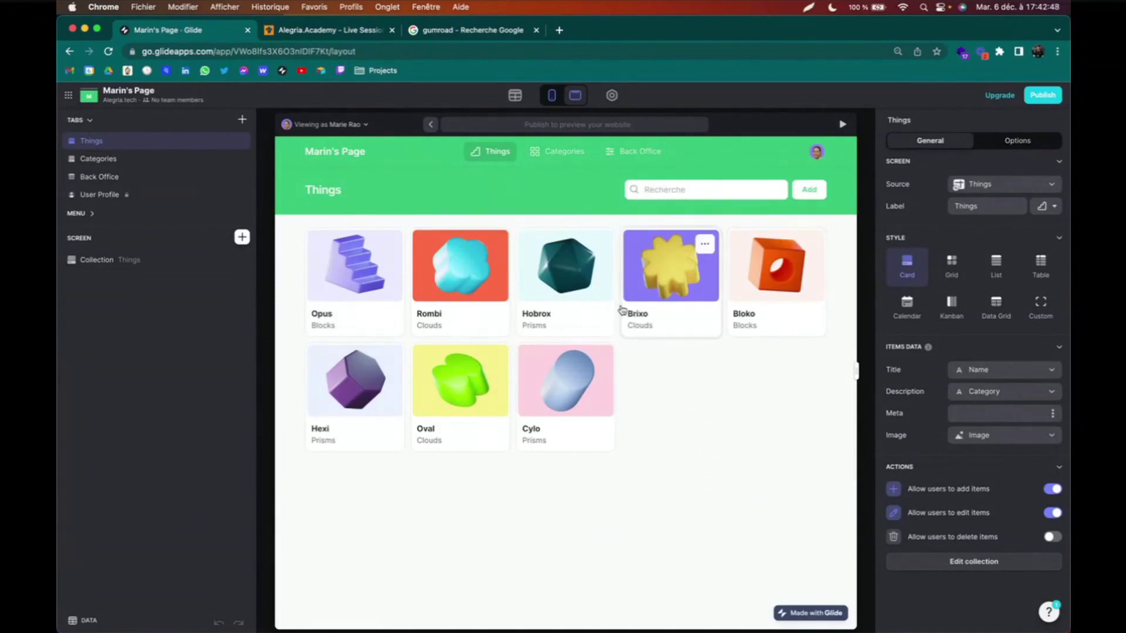
- Preview the new page's Things screen in full-window view, and examine its item cards in the phone layout
left_click(842, 125)
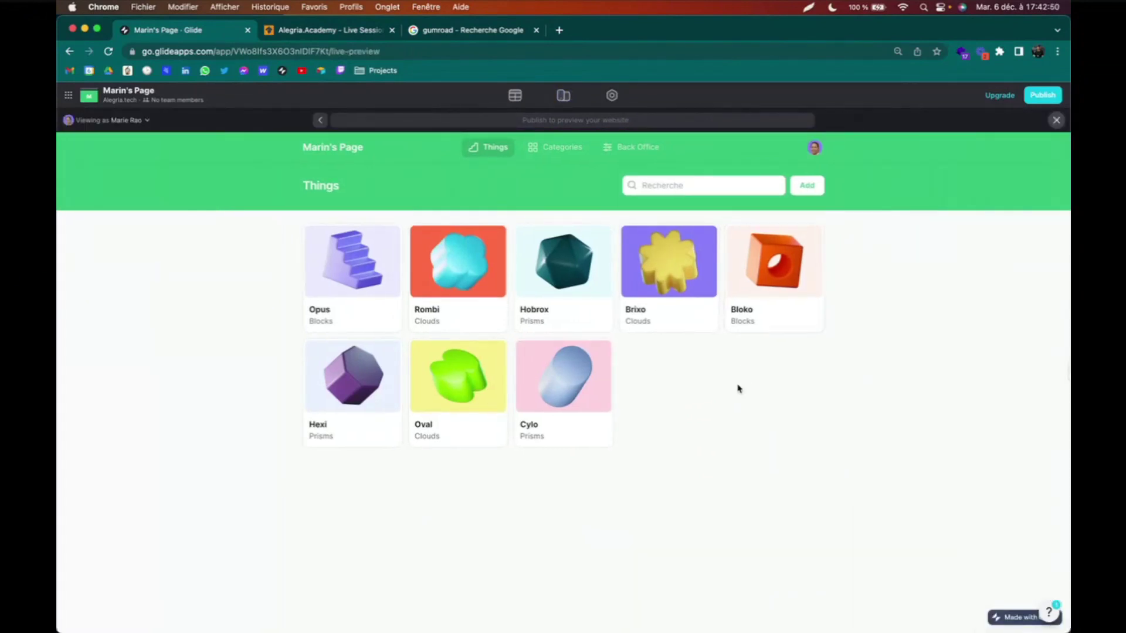
left_click(563, 95)
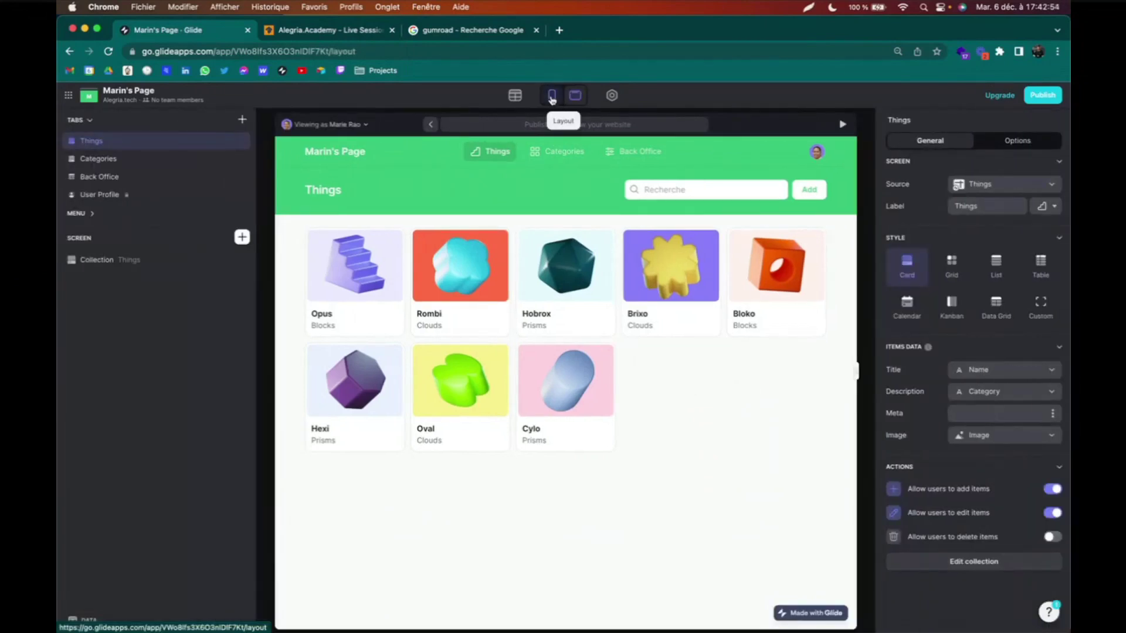
left_click(552, 97)
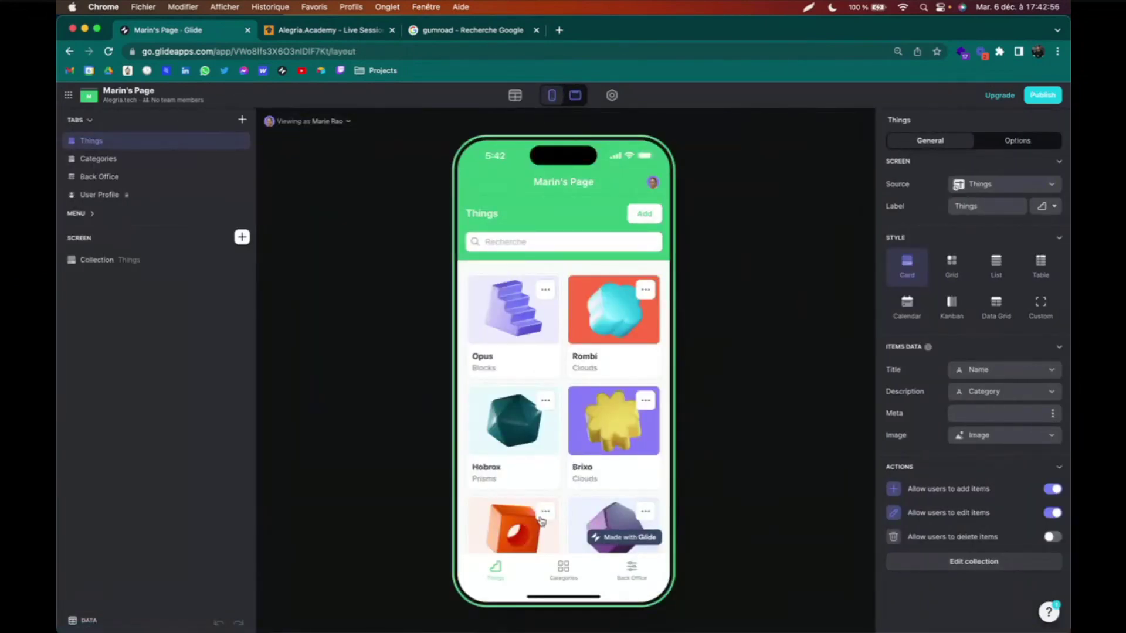
scroll(565, 492, "down", 3)
scroll(610, 382, "up", 3)
scroll(554, 346, "down", 3)
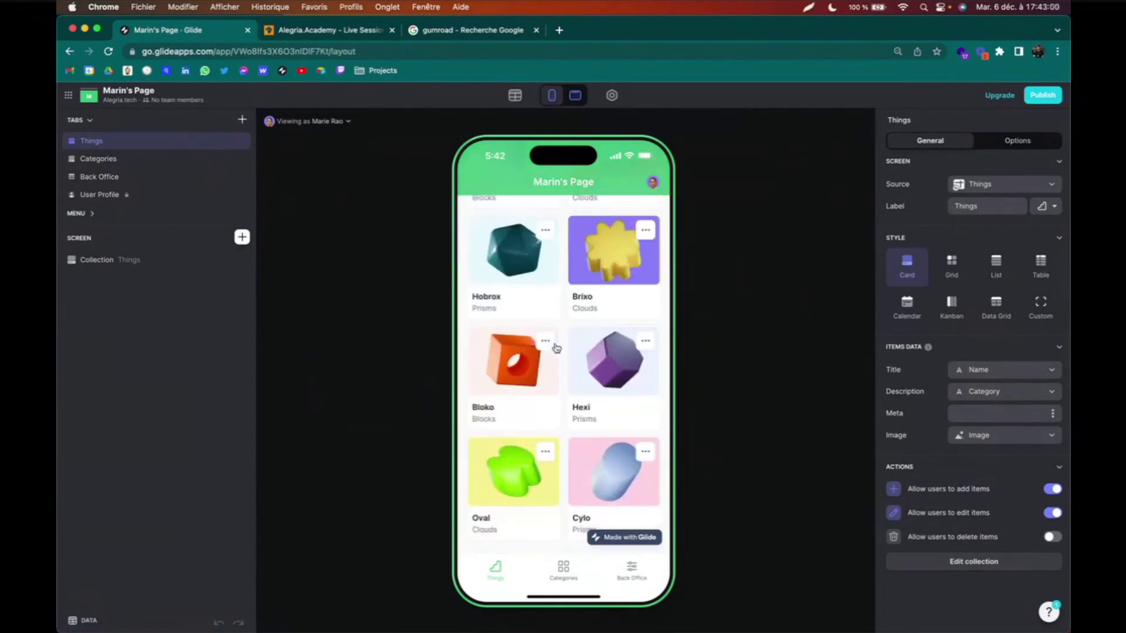
scroll(556, 348, "up", 3)
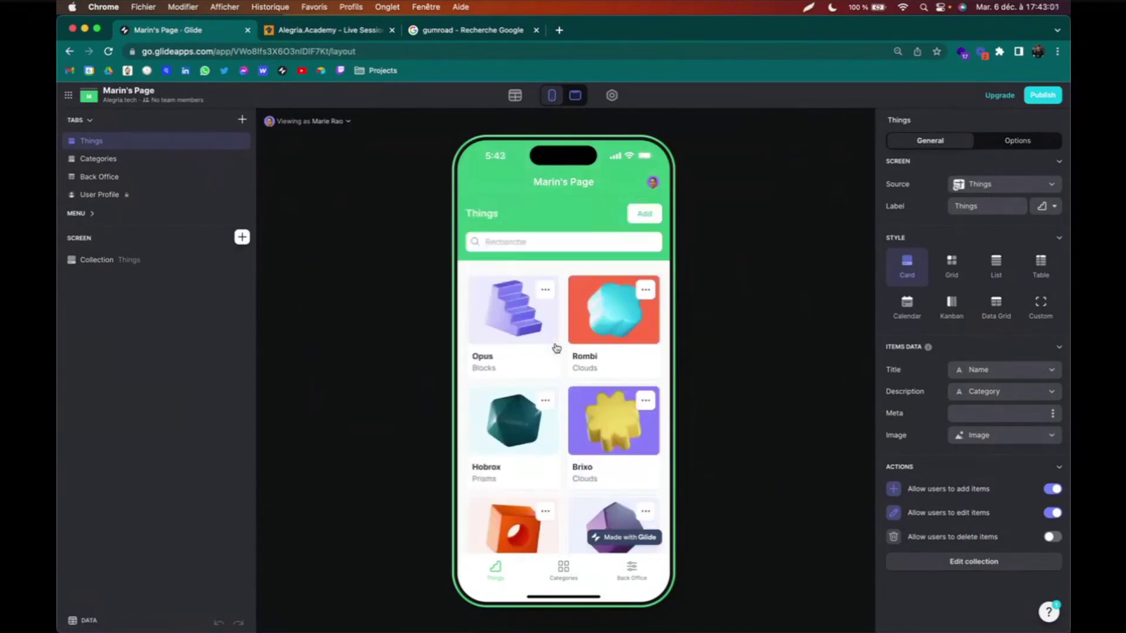
- Compare the Things screen's card layout in the desktop and phone previews, and return to the team's project list
left_click(575, 94)
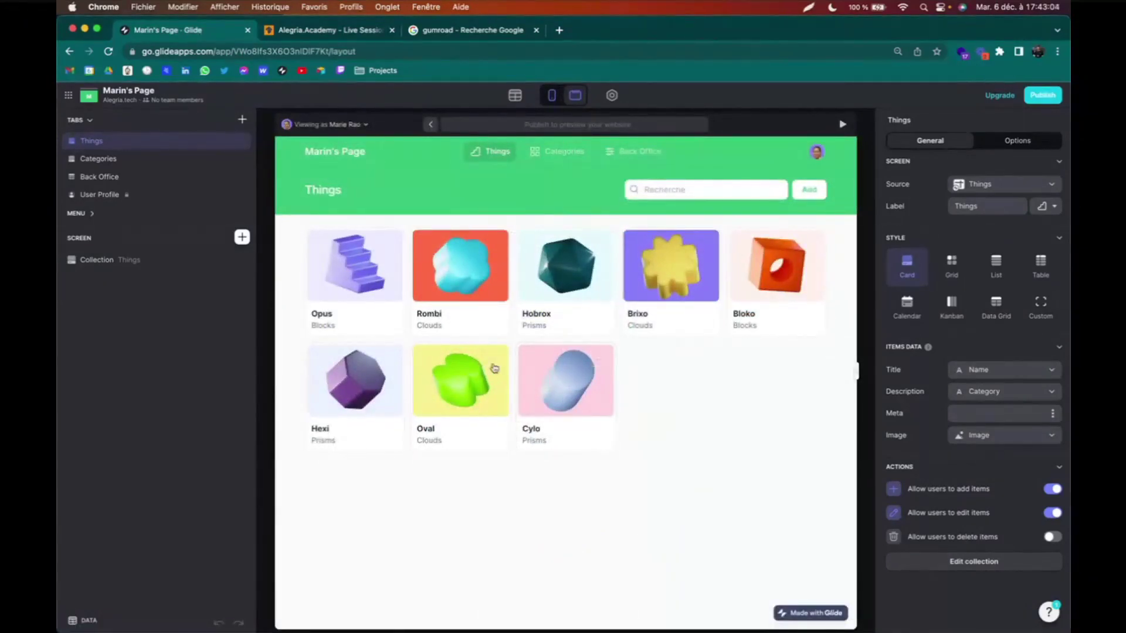
left_click(551, 95)
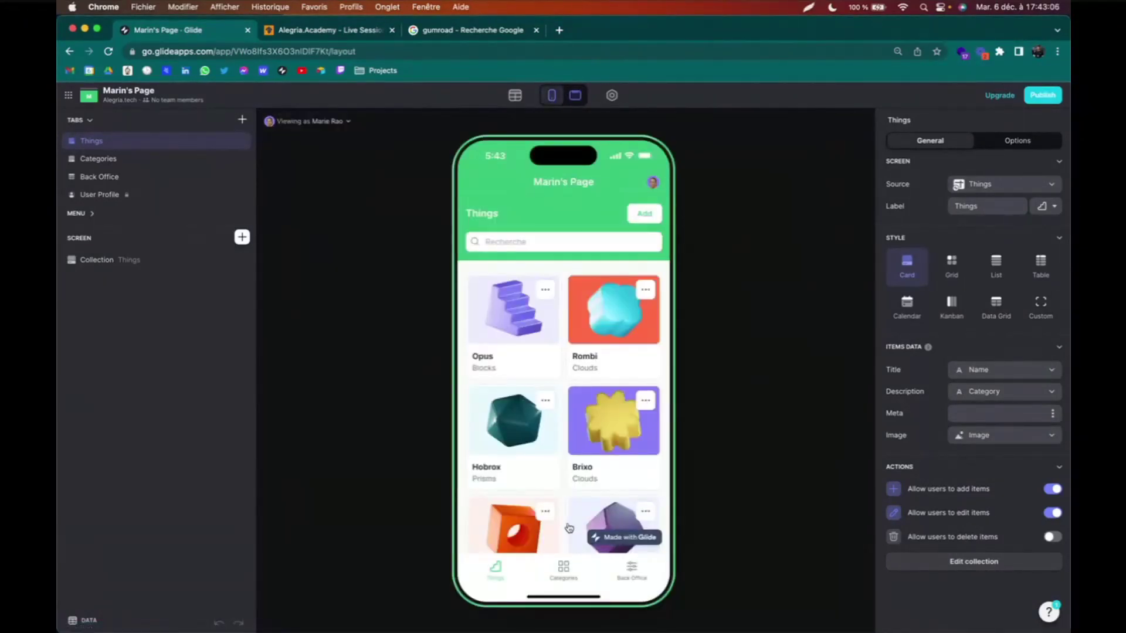
scroll(578, 452, "down", 1)
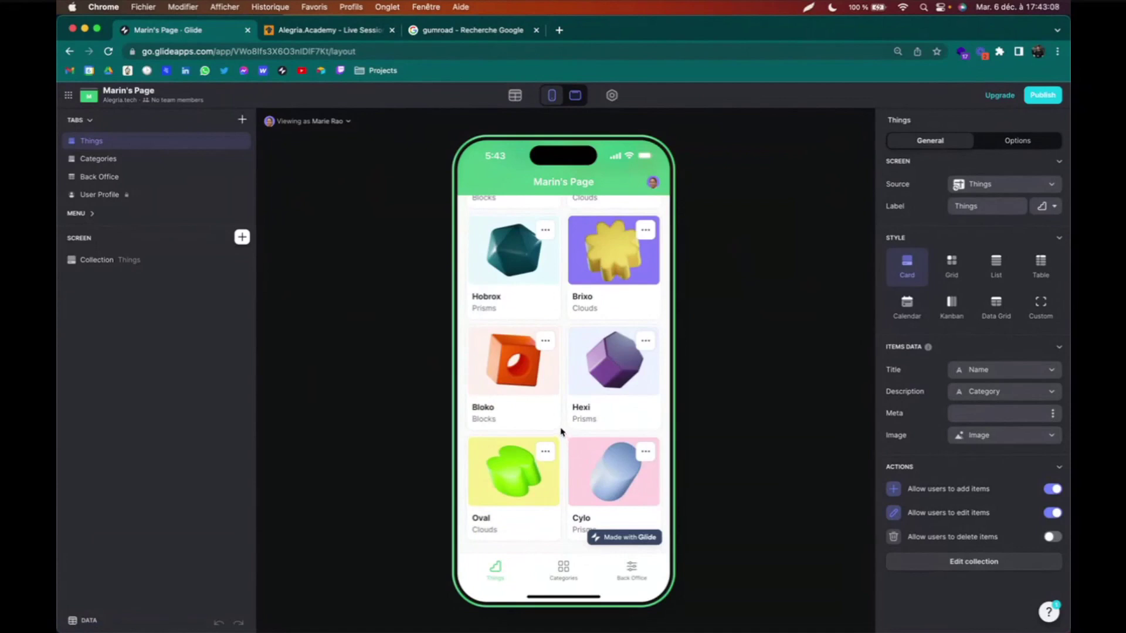
scroll(562, 439, "up", 5)
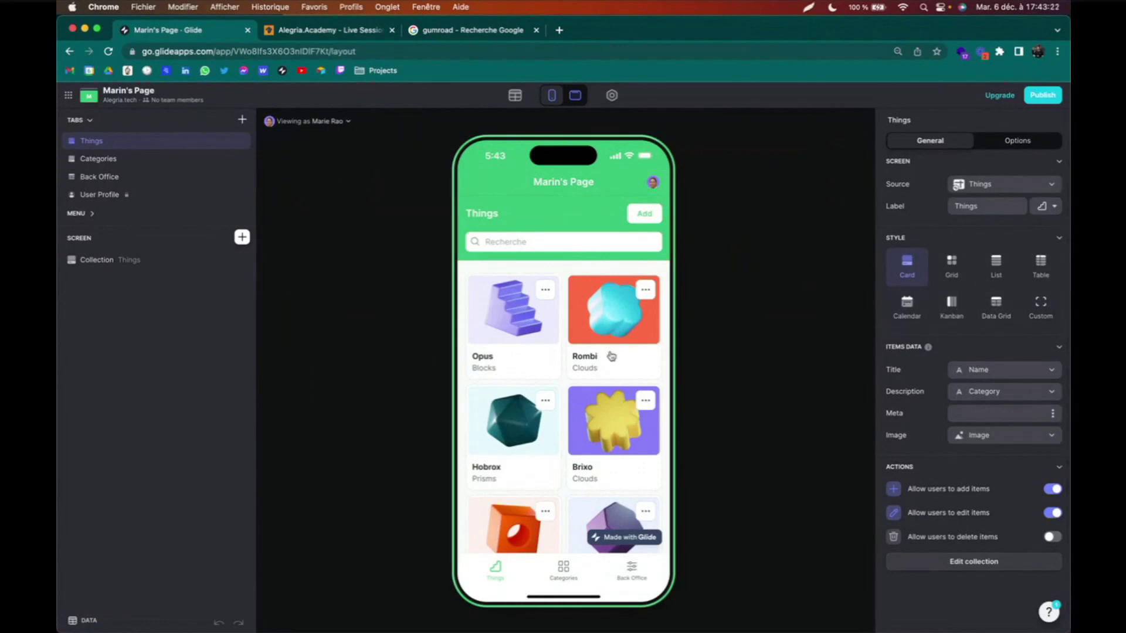
left_click(576, 95)
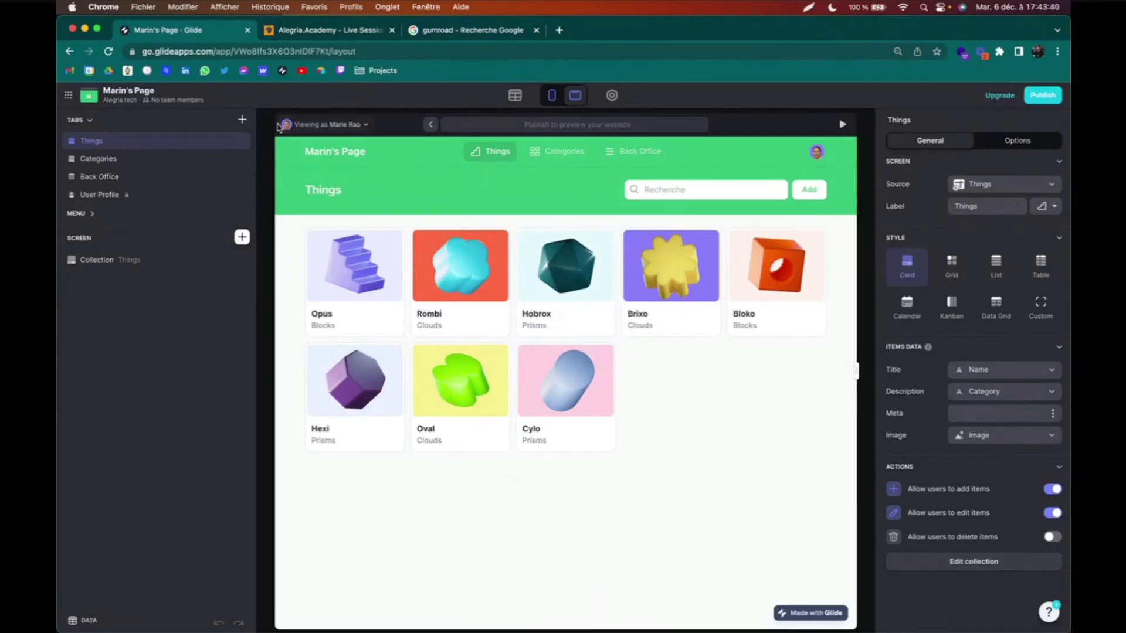
left_click(68, 95)
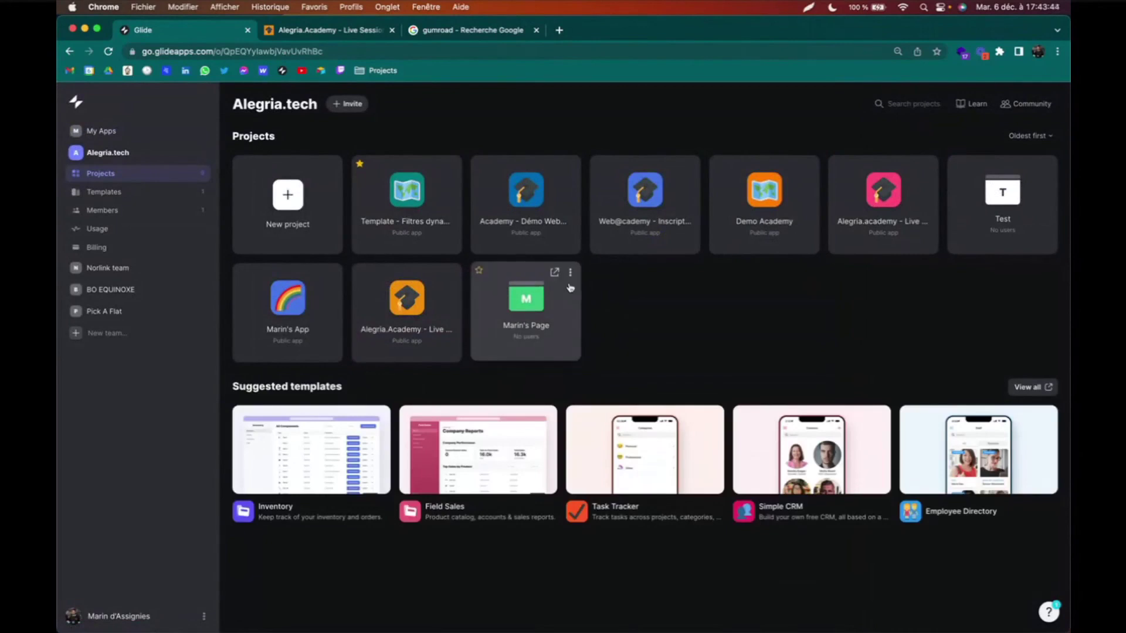
left_click(570, 273)
left_click(580, 376)
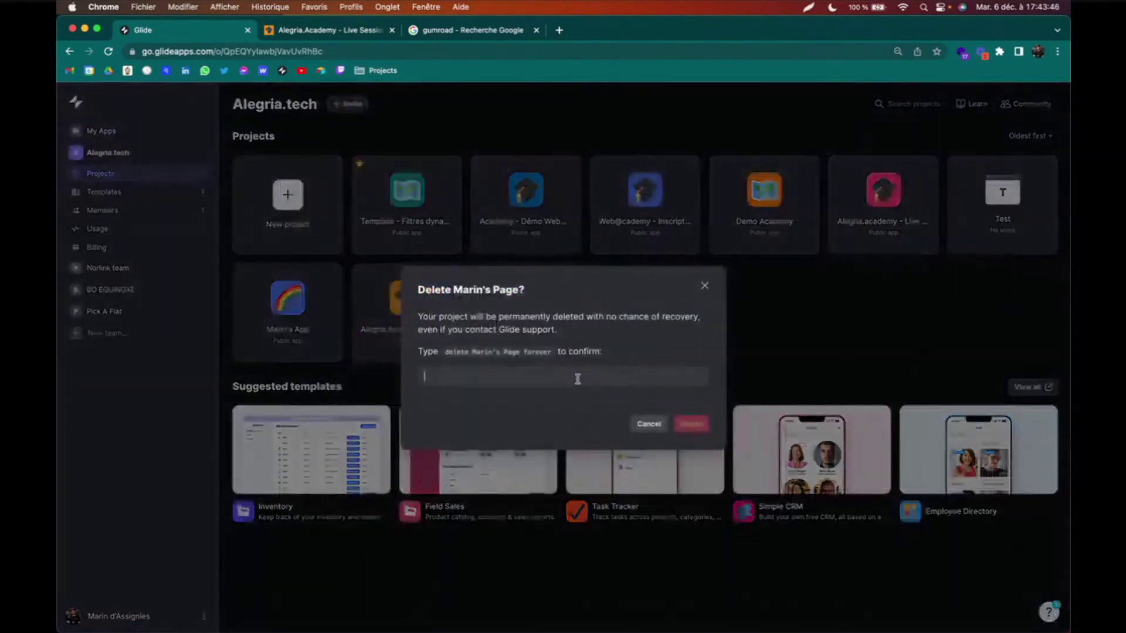
left_click_drag(553, 352, 443, 351)
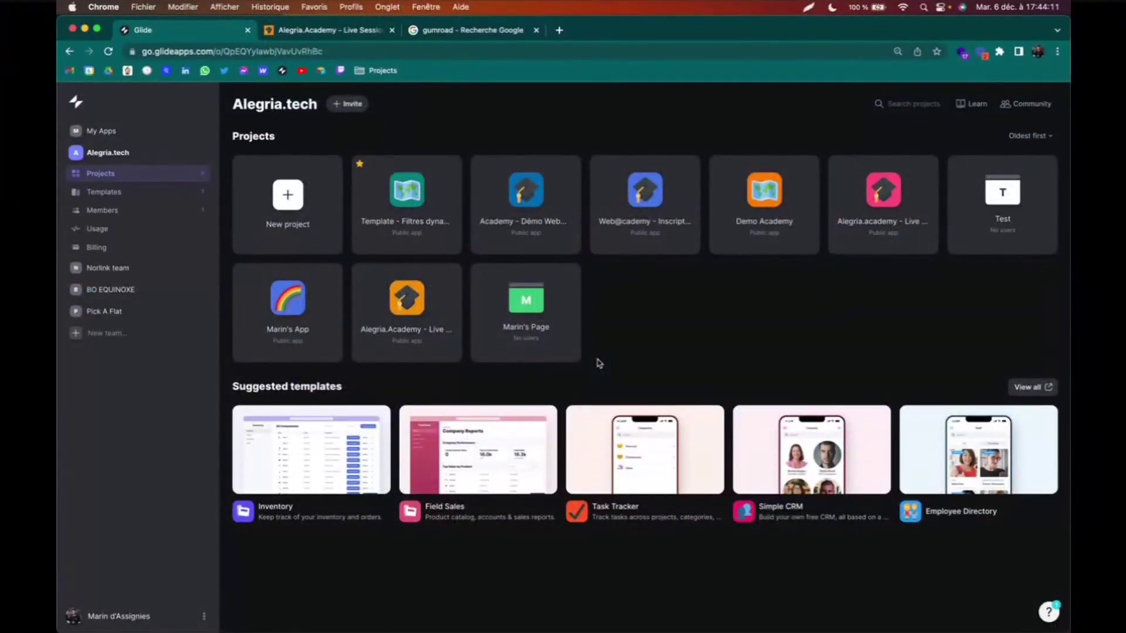
- Search Google for "automatisation make ou zapier" and skim the results
left_click(494, 29)
left_click(432, 111)
key("super+a")
type("automa")
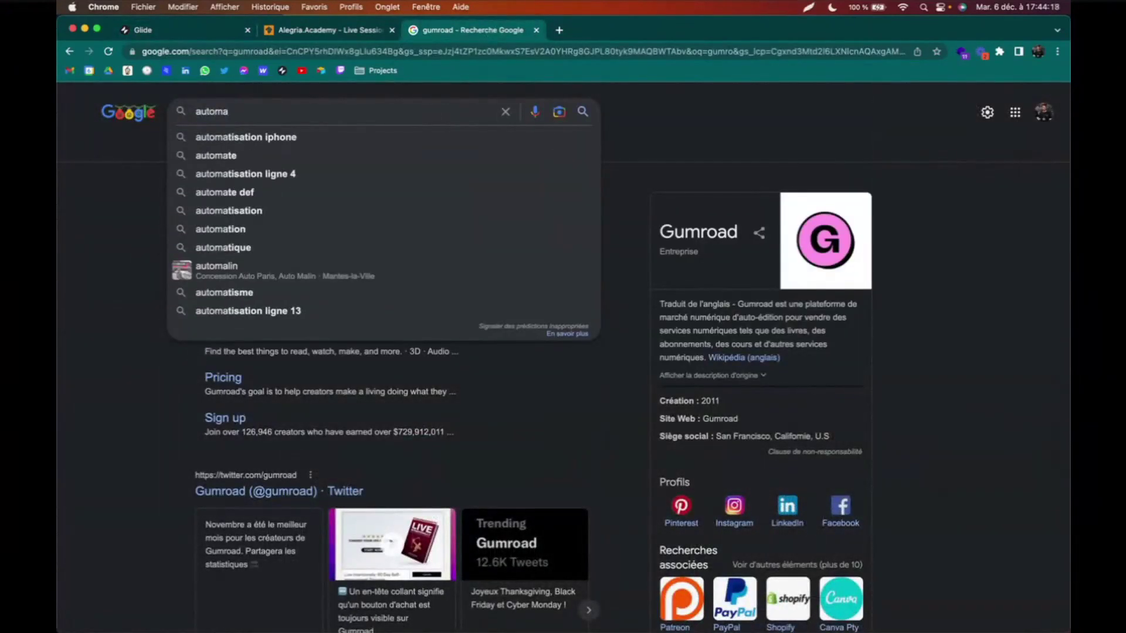
type("t")
type("is")
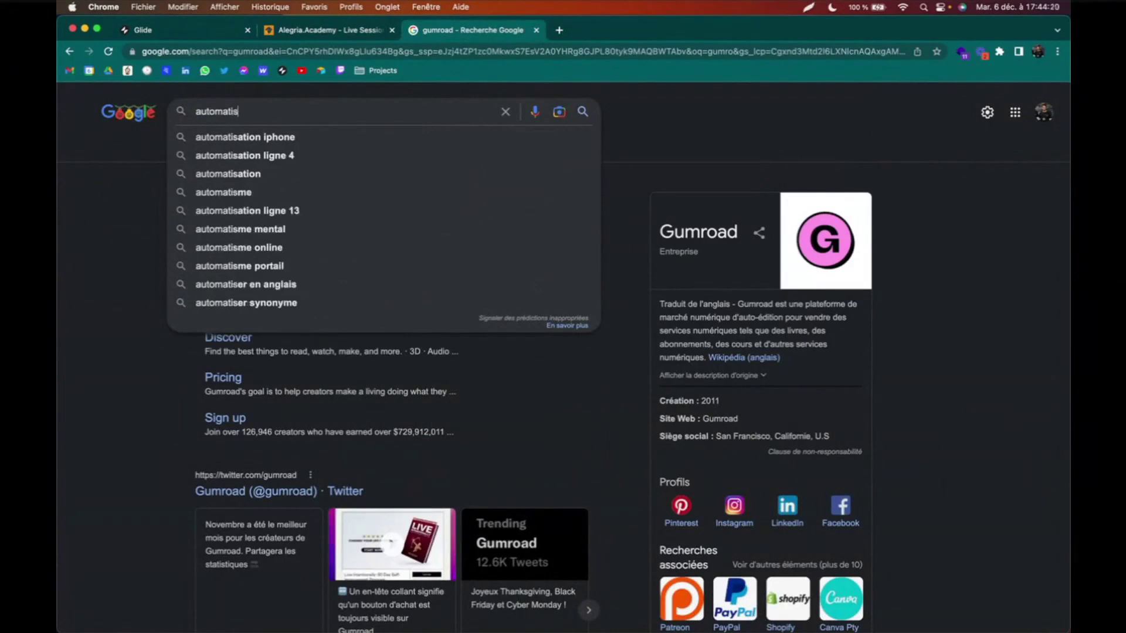
type("ation ma")
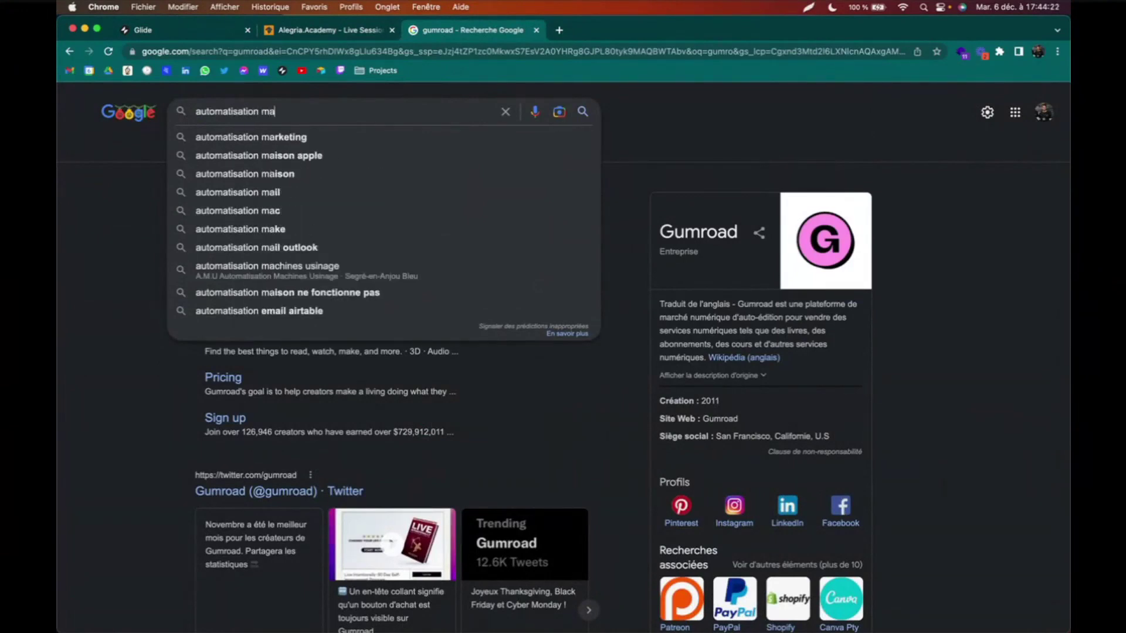
type("ke ou zapier")
key("Return")
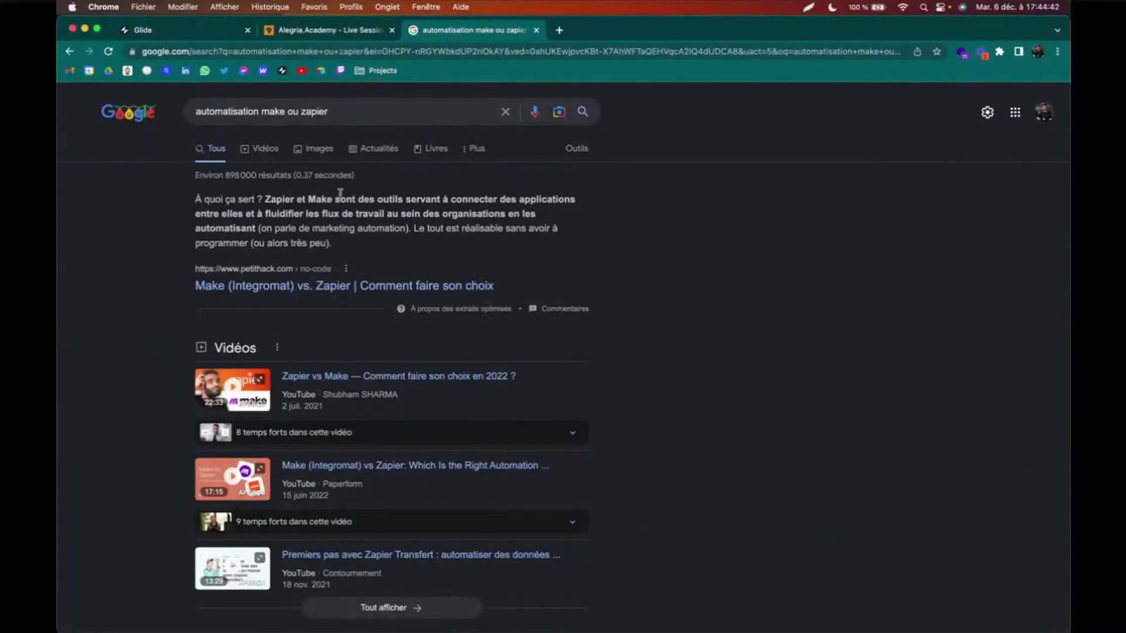
scroll(299, 199, "down", 2)
scroll(286, 191, "up", 2)
- Return to the Glide project list and open the new green page project
left_click(215, 31)
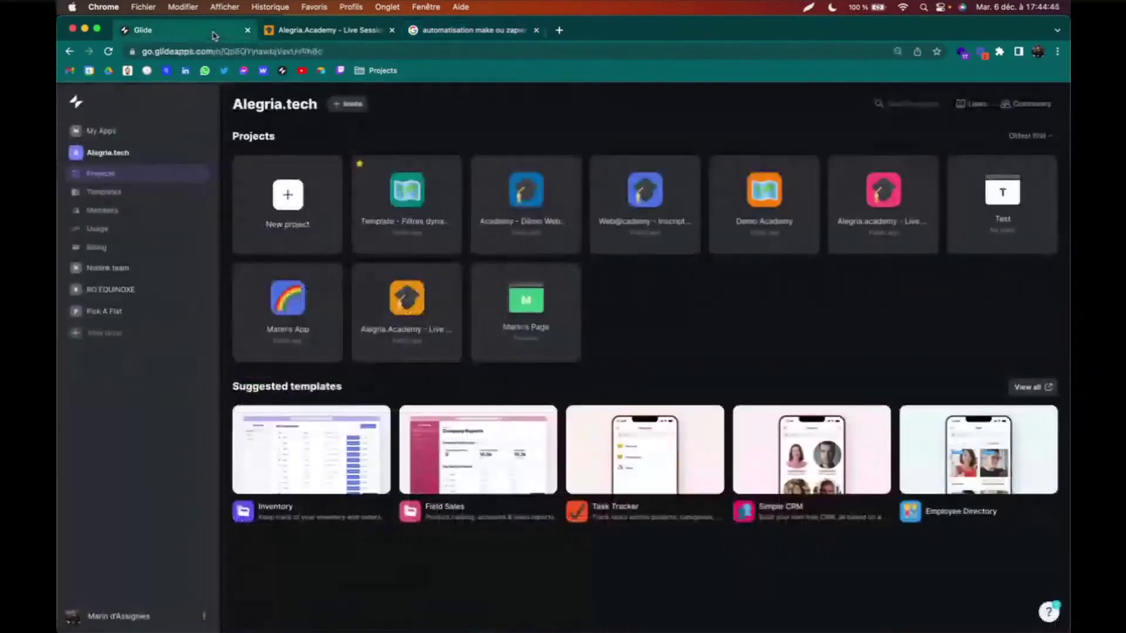
left_click(519, 297)
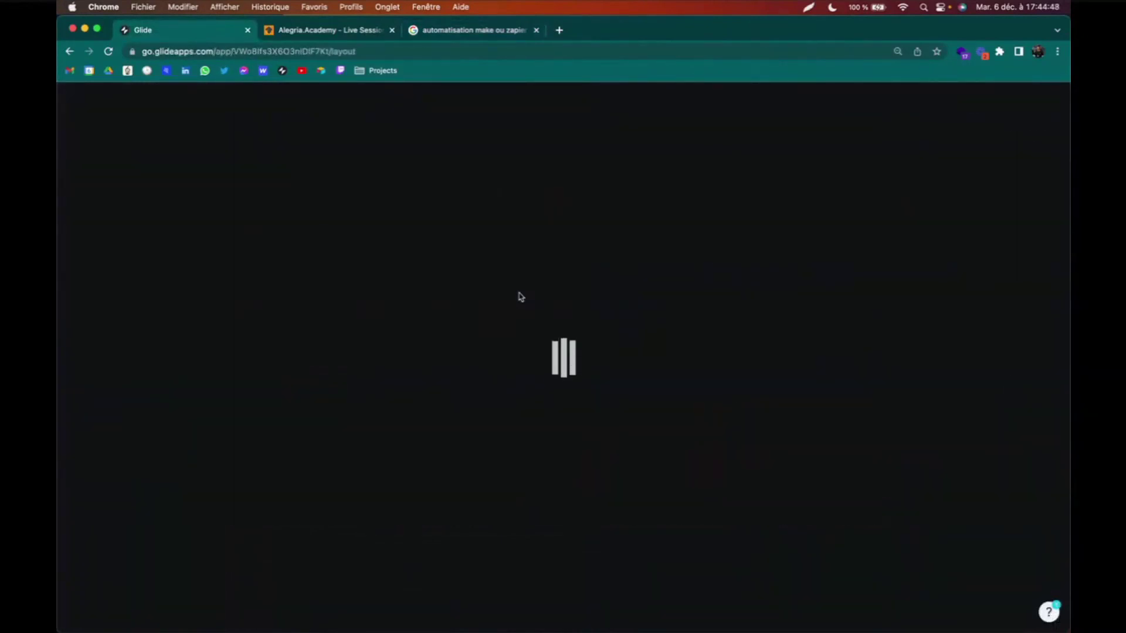